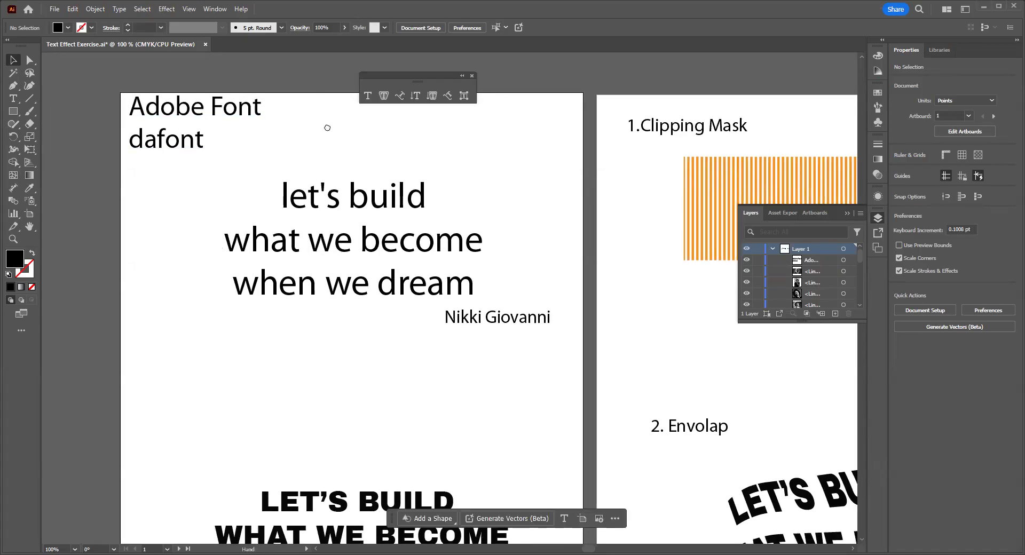
- Move the orange striped line off the clipping mask artboard to the empty canvas above it, at about X 276 pt, Y -83 pt
{"action": "left_click_drag", "start_coordinate": [327, 128], "coordinate": [302, 155]}
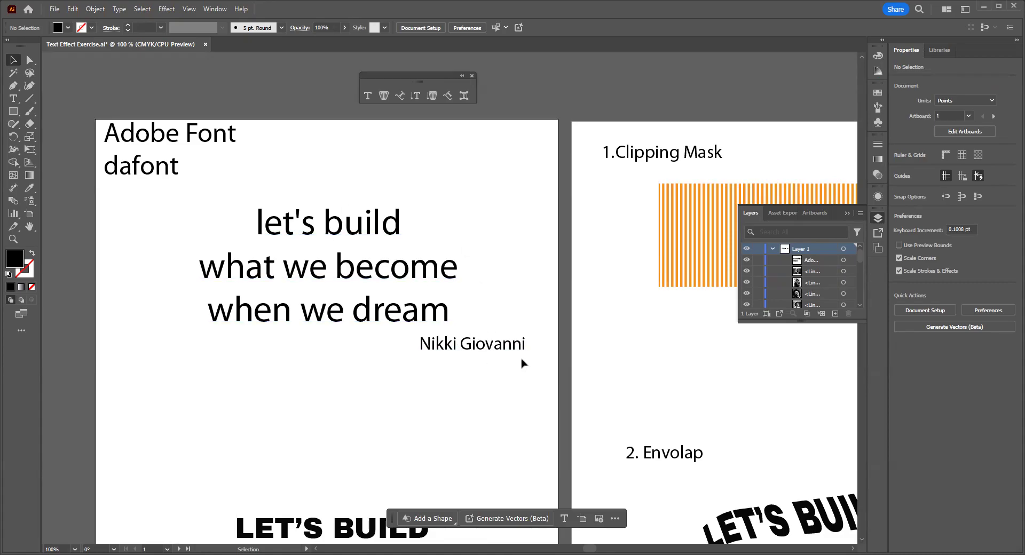
{"action": "key", "text": "space"}
{"action": "left_click_drag", "start_coordinate": [499, 401], "coordinate": [465, 371]}
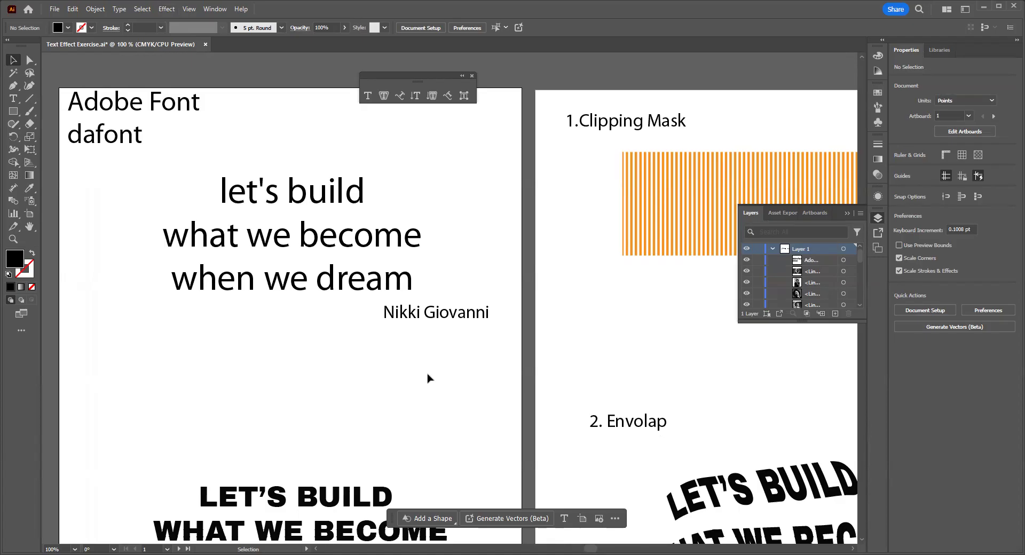
{"action": "mouse_move", "coordinate": [435, 361]}
{"action": "left_mouse_down"}
{"action": "mouse_move", "coordinate": [380, 379]}
{"action": "mouse_move", "coordinate": [235, 373]}
{"action": "left_mouse_up"}
{"action": "left_click_drag", "start_coordinate": [487, 342], "coordinate": [248, 350]}
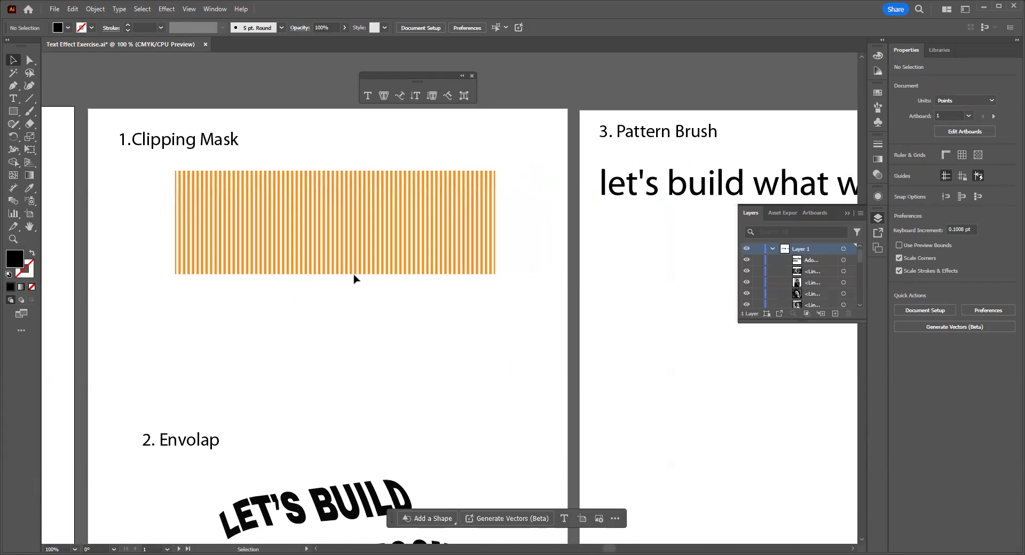
{"action": "key", "text": "space"}
{"action": "left_click_drag", "start_coordinate": [353, 252], "coordinate": [365, 289]}
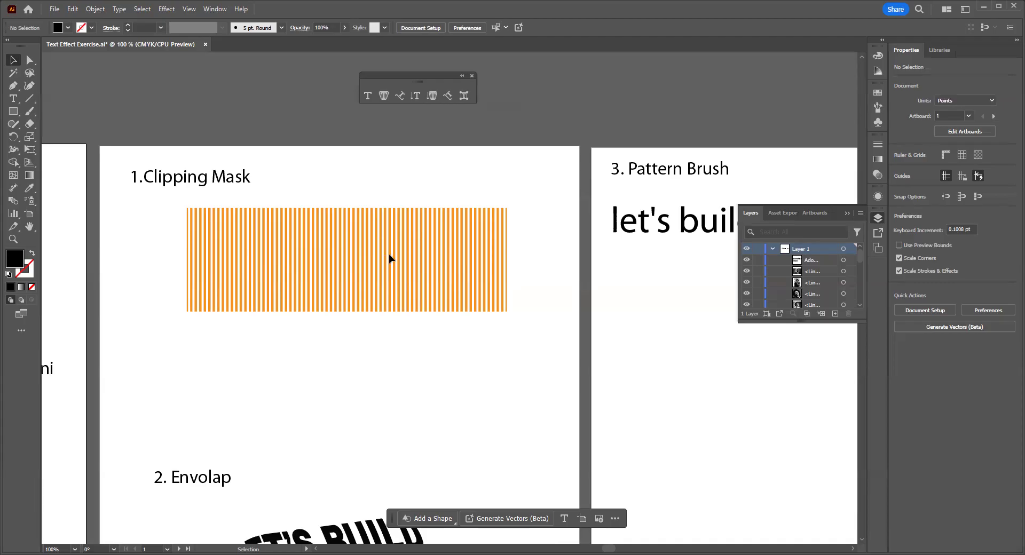
{"action": "left_click", "coordinate": [348, 261]}
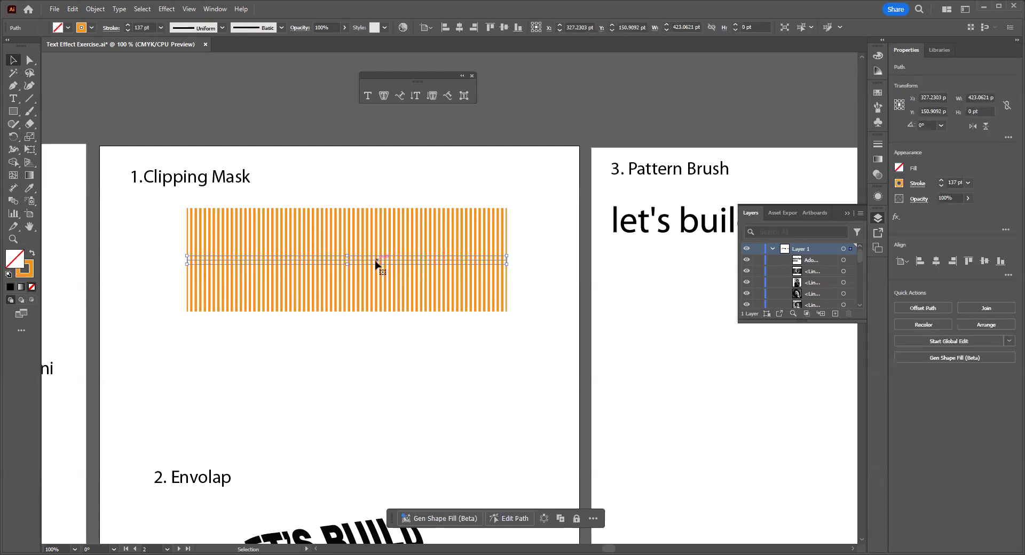
{"action": "left_click_drag", "start_coordinate": [315, 262], "coordinate": [277, 82]}
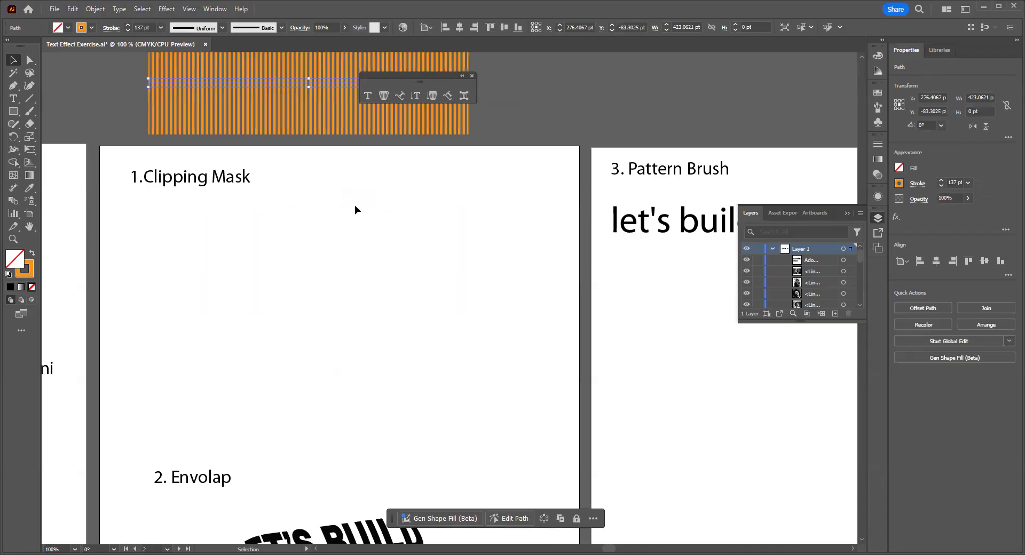
{"action": "left_click", "coordinate": [214, 168]}
- Draw a straight horizontal line about 404 pt long below the "1.Clipping Mask" heading with the Pen tool, using an undashed 1 pt stroke
{"action": "left_click", "coordinate": [15, 86]}
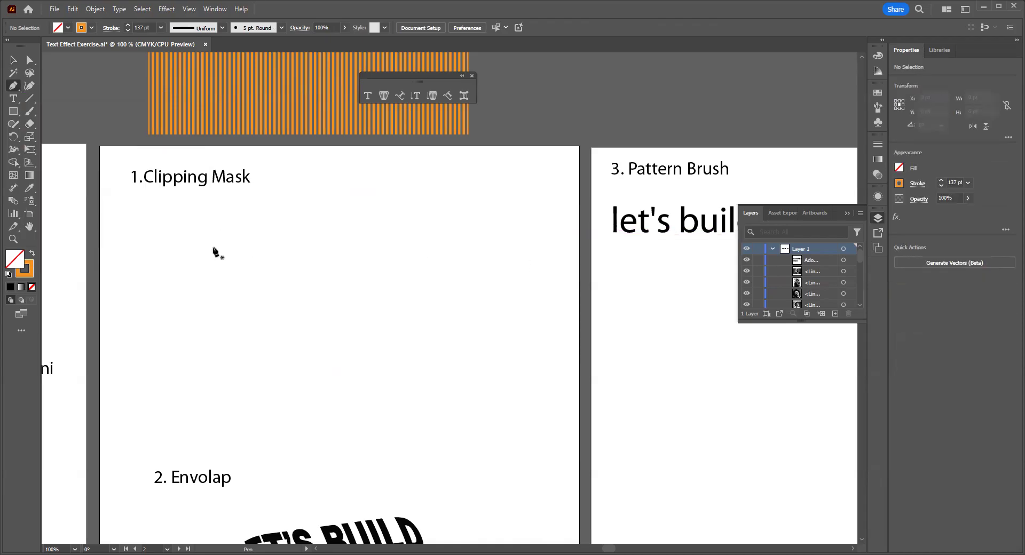
{"action": "left_click", "coordinate": [914, 184]}
{"action": "left_click", "coordinate": [814, 258]}
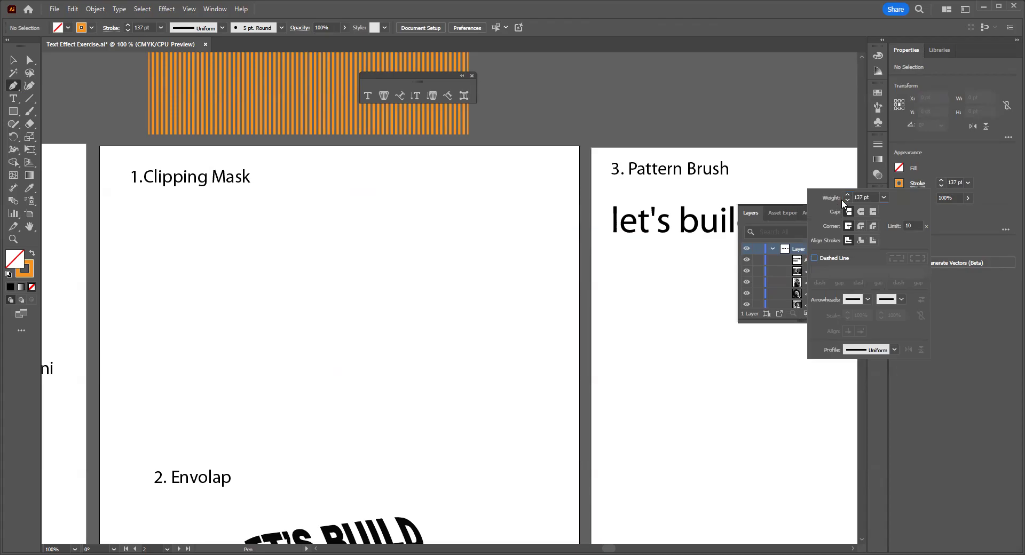
{"action": "left_click_drag", "start_coordinate": [864, 197], "coordinate": [850, 202]}
{"action": "type", "text": "1"}
{"action": "left_click", "coordinate": [957, 215]}
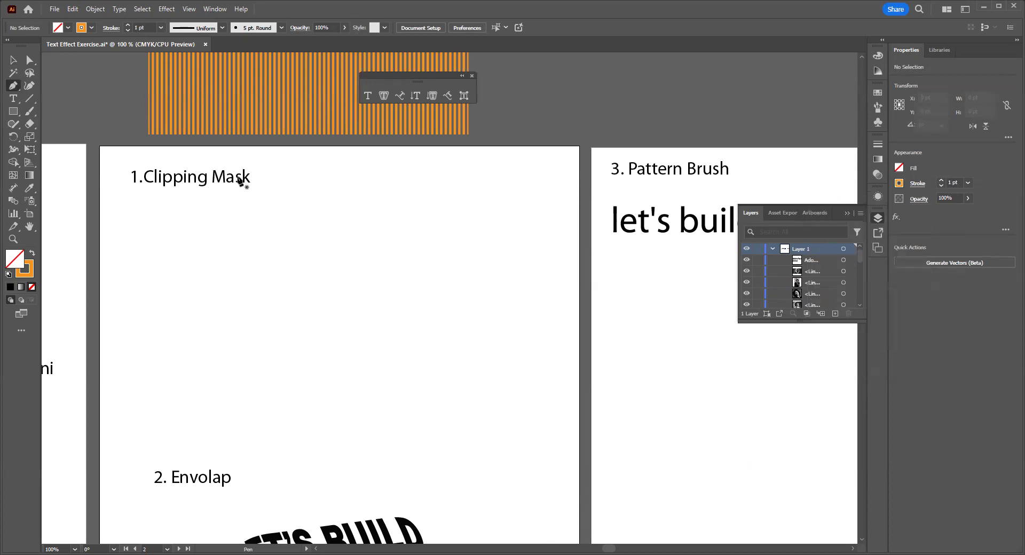
{"action": "left_click", "coordinate": [172, 245]}
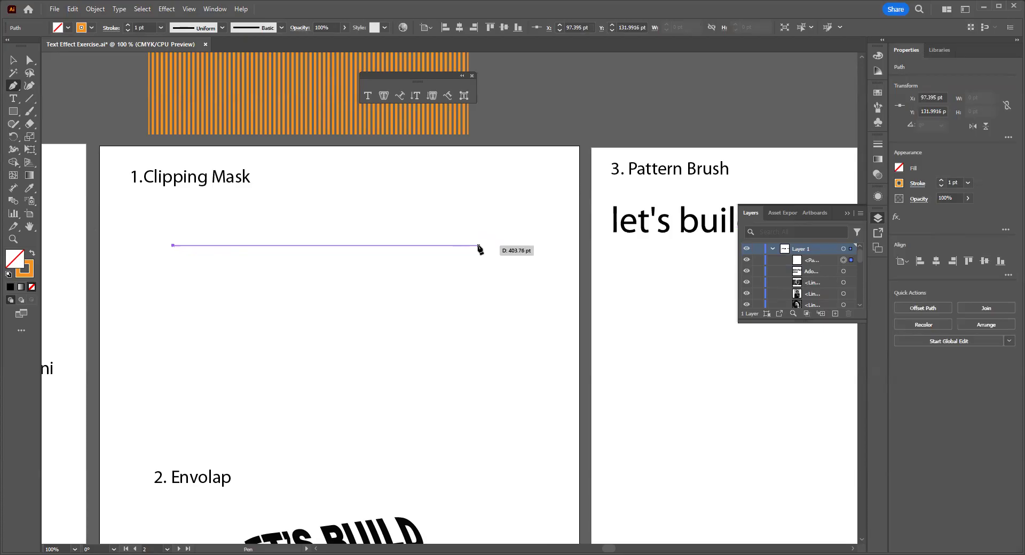
{"action": "left_click", "coordinate": [479, 246]}
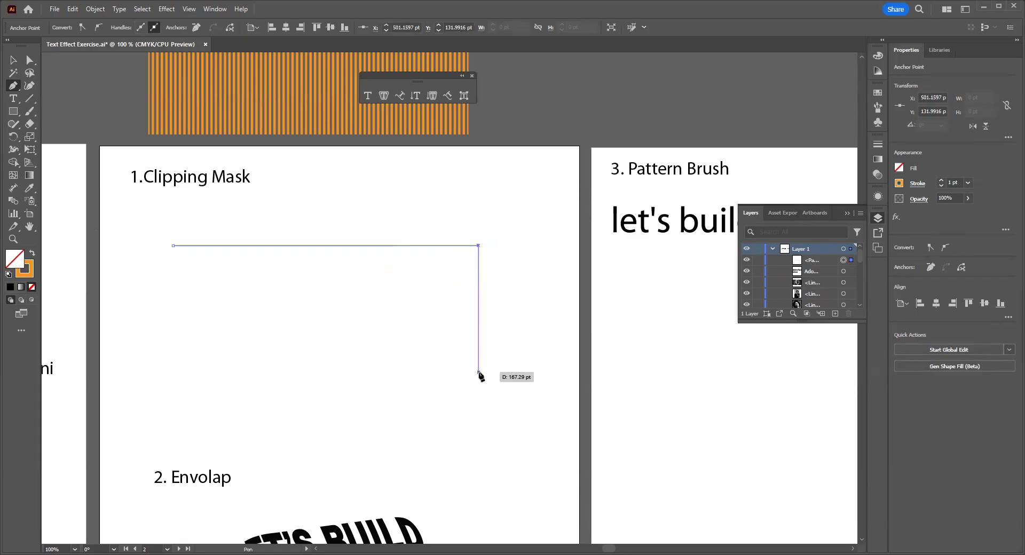
{"action": "key", "text": "Escape"}
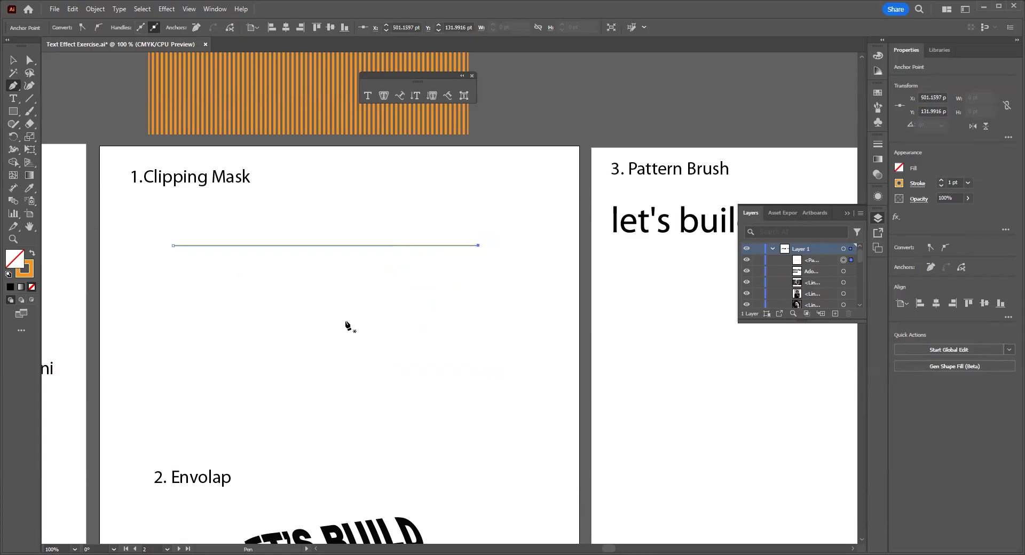
{"action": "left_click", "coordinate": [12, 64]}
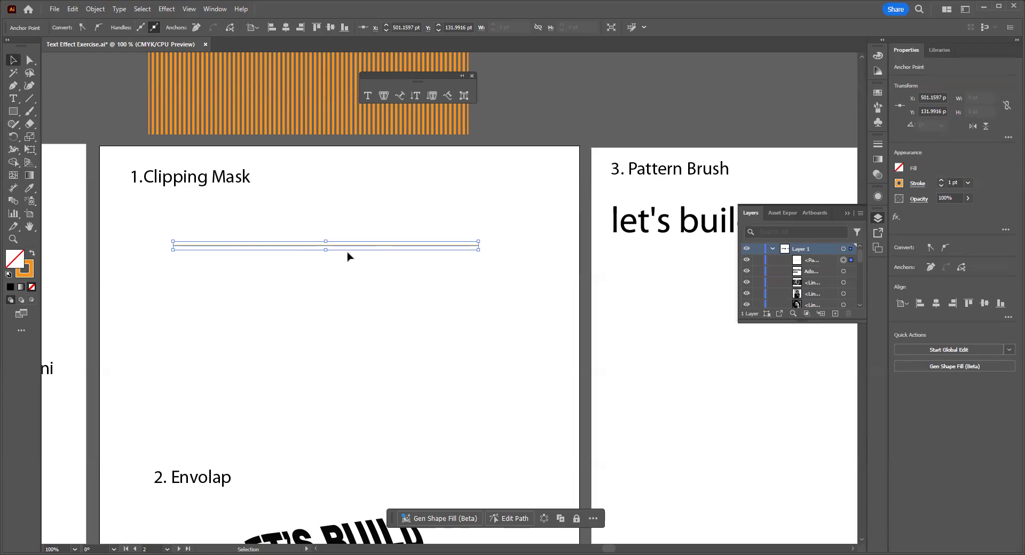
- Set the new line's stroke weight to 137 pt and turn on its dashed line option
{"action": "left_click", "coordinate": [918, 184]}
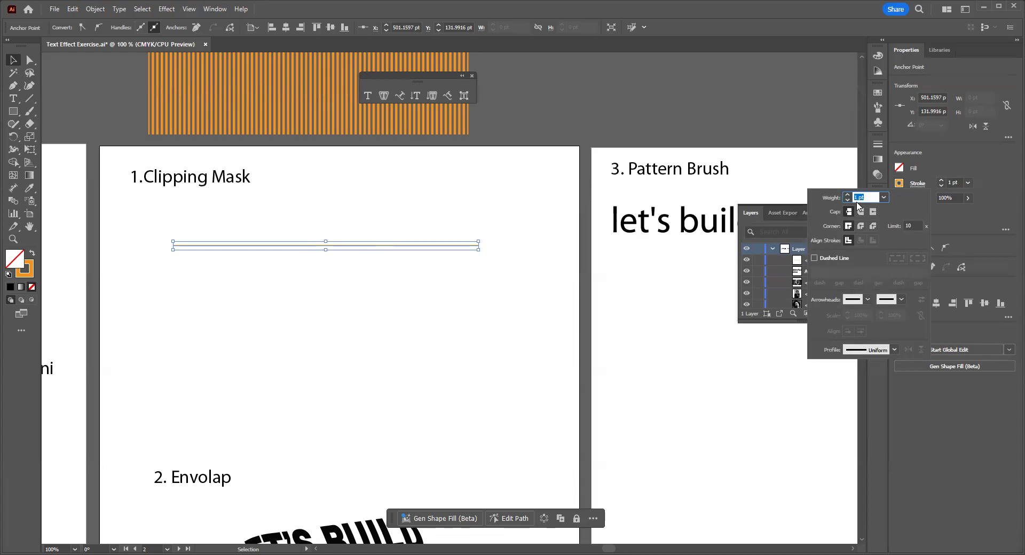
{"action": "left_click", "coordinate": [856, 198]}
{"action": "type", "text": "37"}
{"action": "left_click", "coordinate": [814, 258]}
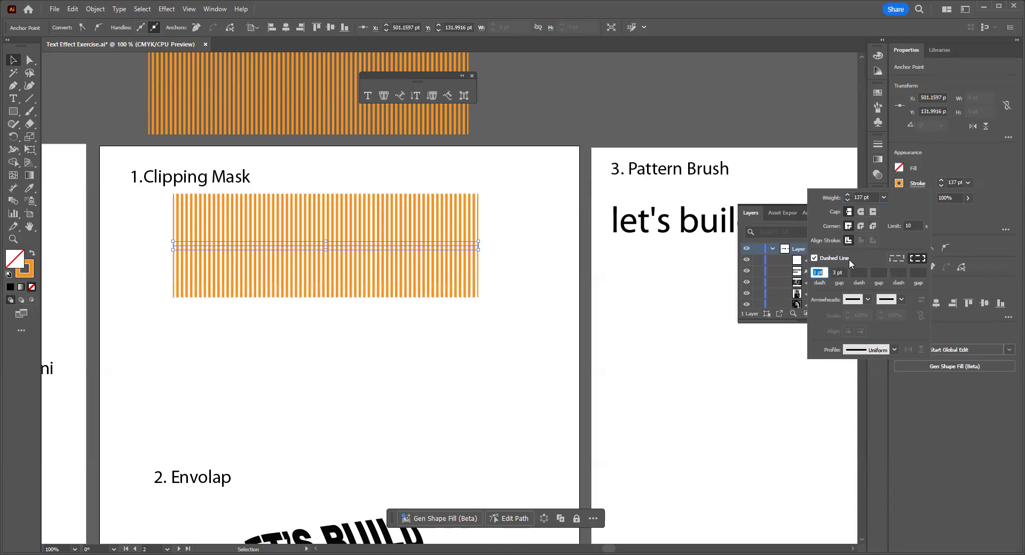
- Set the line's dash to 2 pt and its gap to 2 pt, and deselect the line
{"action": "left_click", "coordinate": [816, 273]}
{"action": "left_click_drag", "start_coordinate": [812, 274], "coordinate": [816, 273]}
{"action": "type", "text": "2"}
{"action": "left_click", "coordinate": [837, 273]}
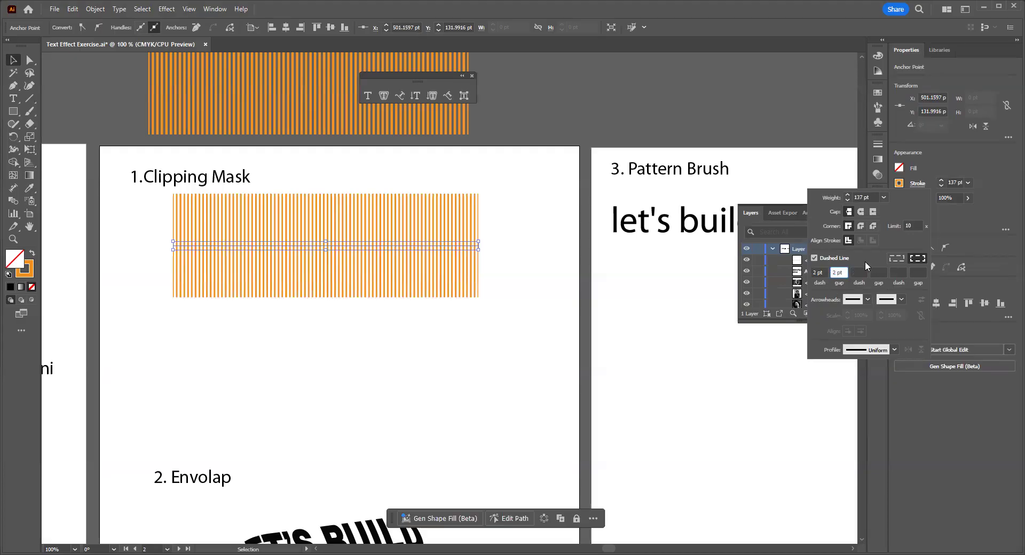
{"action": "left_click", "coordinate": [861, 272]}
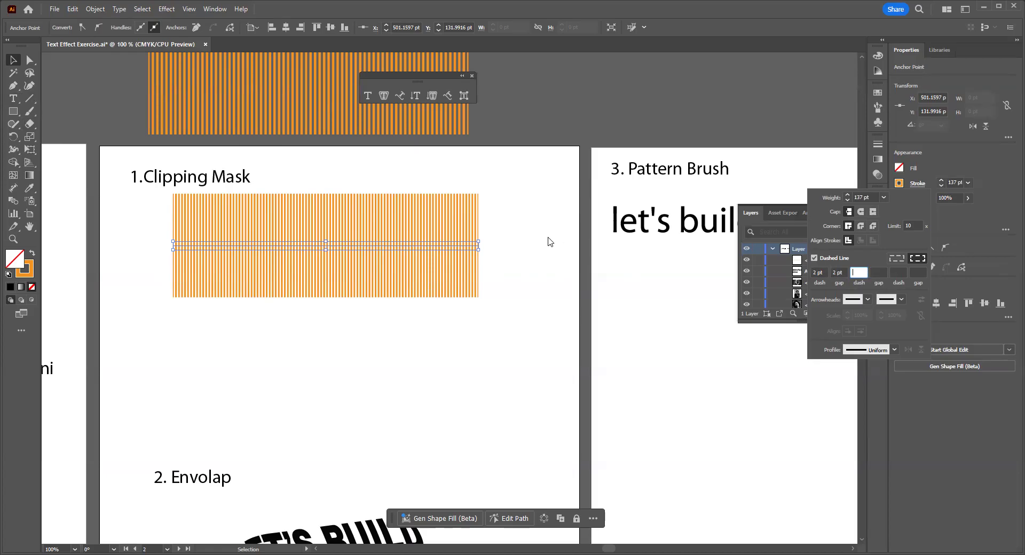
{"action": "key", "text": "Escape"}
{"action": "left_click", "coordinate": [506, 249]}
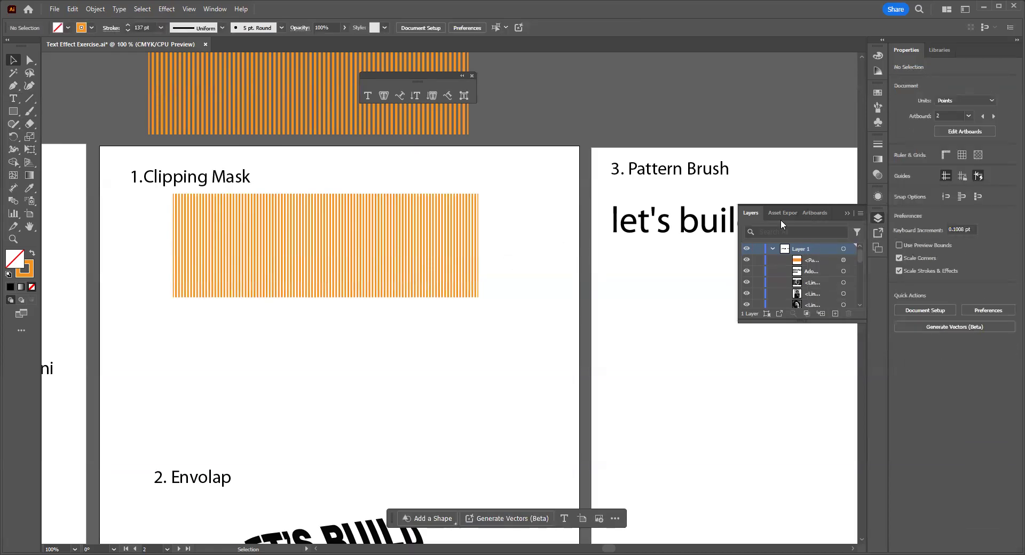
- Place a copy of the bold "LET'S BUILD WHAT WE BECOME WHEN WE DREAM" text over the new striped line on the second artboard
{"action": "left_click", "coordinate": [846, 213]}
{"action": "mouse_move", "coordinate": [351, 288]}
{"action": "left_mouse_down"}
{"action": "mouse_move", "coordinate": [435, 228]}
{"action": "mouse_move", "coordinate": [574, 217]}
{"action": "mouse_move", "coordinate": [599, 195]}
{"action": "left_mouse_up"}
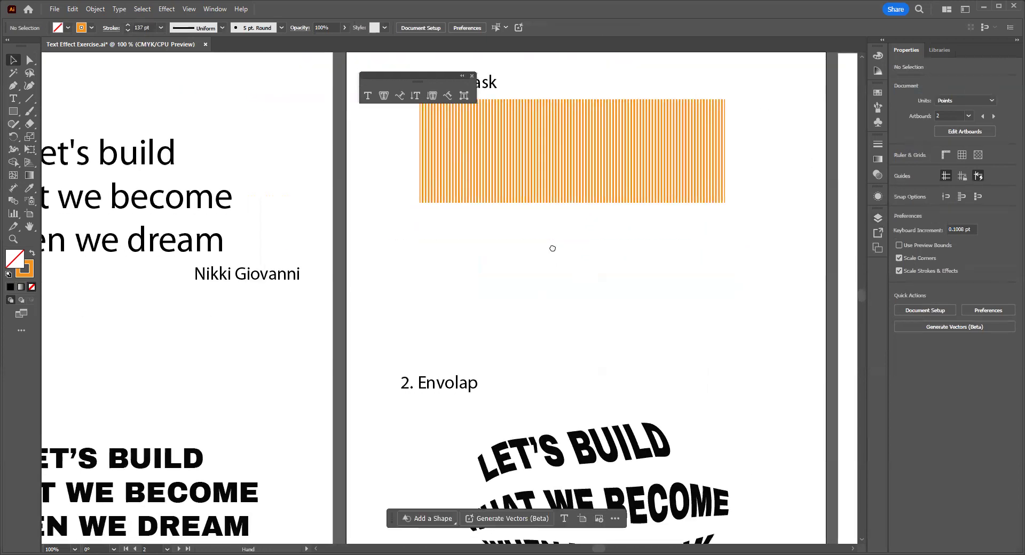
{"action": "left_click_drag", "start_coordinate": [519, 330], "coordinate": [546, 251]}
{"action": "left_click", "coordinate": [148, 383]}
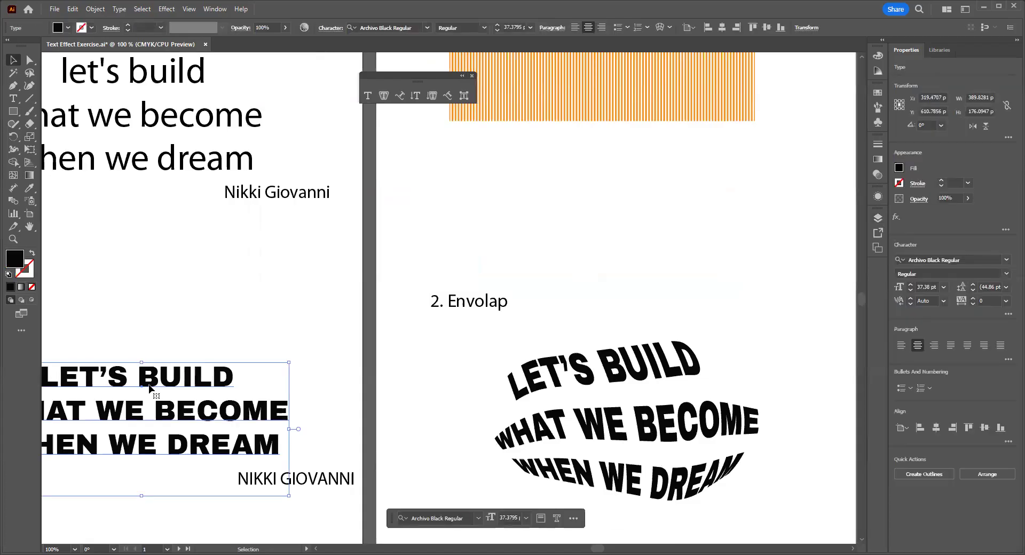
{"action": "mouse_move", "coordinate": [150, 384]}
{"action": "left_mouse_down"}
{"action": "mouse_move", "coordinate": [310, 342]}
{"action": "mouse_move", "coordinate": [634, 171]}
{"action": "mouse_move", "coordinate": [611, 257]}
{"action": "mouse_move", "coordinate": [521, 330]}
{"action": "mouse_move", "coordinate": [514, 332]}
{"action": "mouse_move", "coordinate": [501, 255]}
{"action": "mouse_move", "coordinate": [479, 213]}
{"action": "left_mouse_up"}
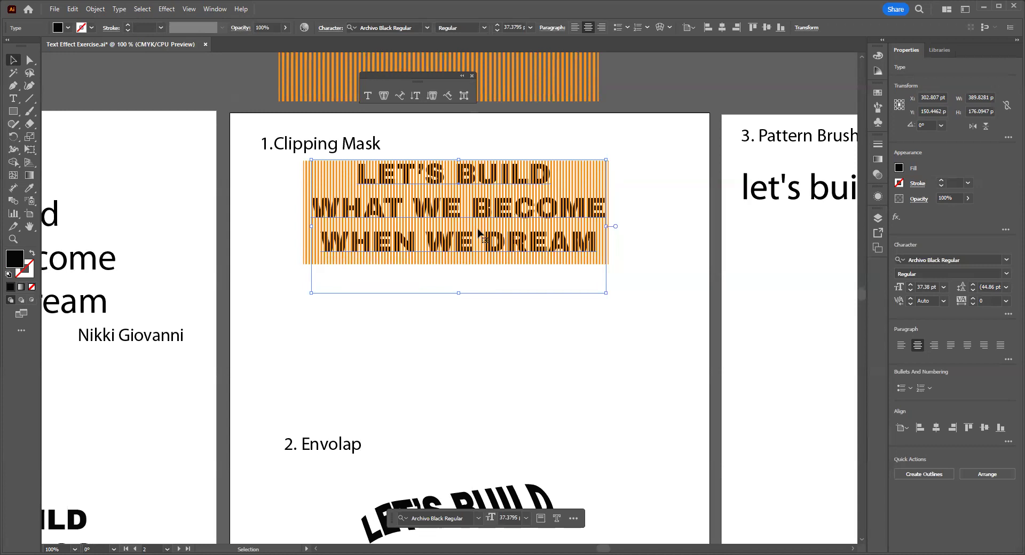
- Bring the copied bold text to the front of the stripes and deselect it
{"action": "right_click", "coordinate": [367, 187]}
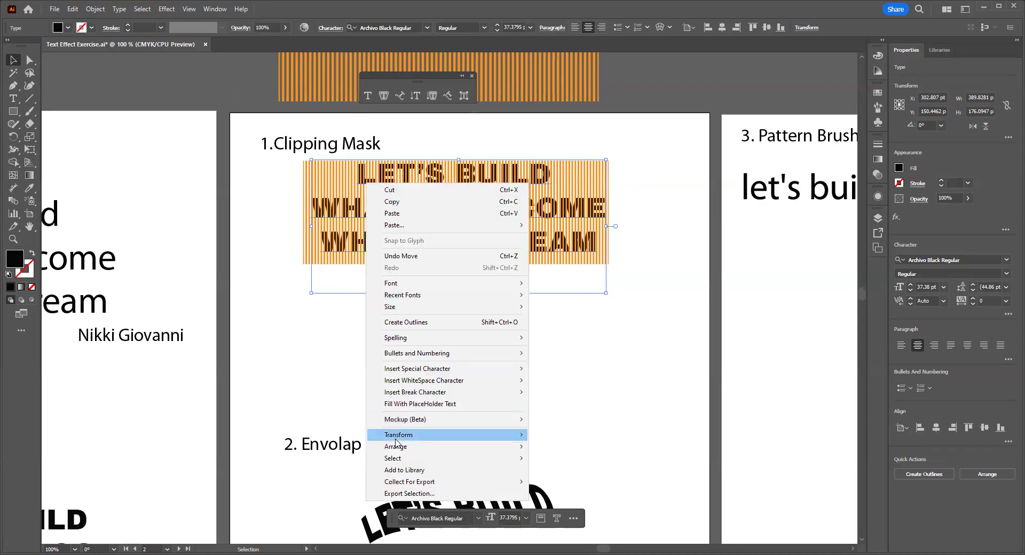
{"action": "mouse_move", "coordinate": [397, 448]}
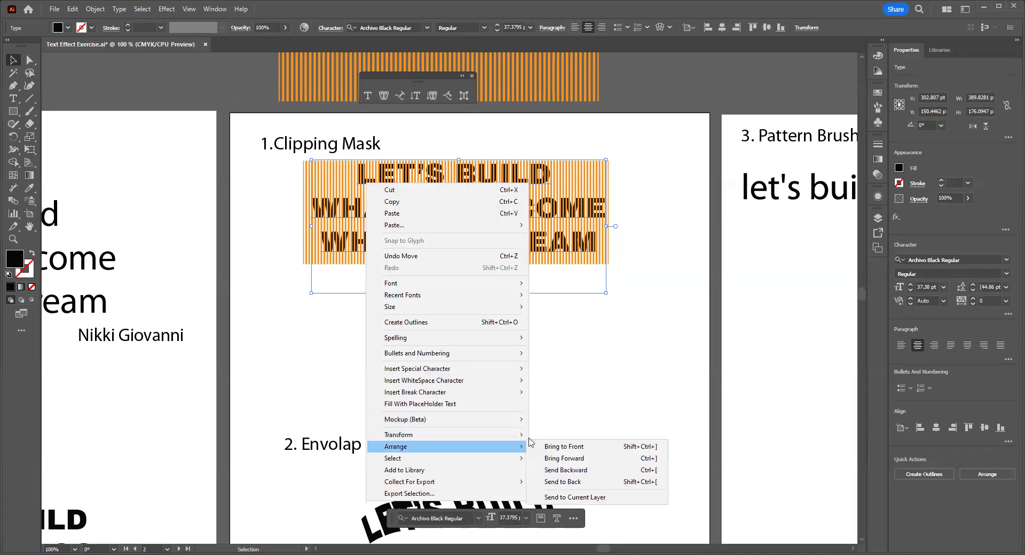
{"action": "left_click", "coordinate": [565, 447]}
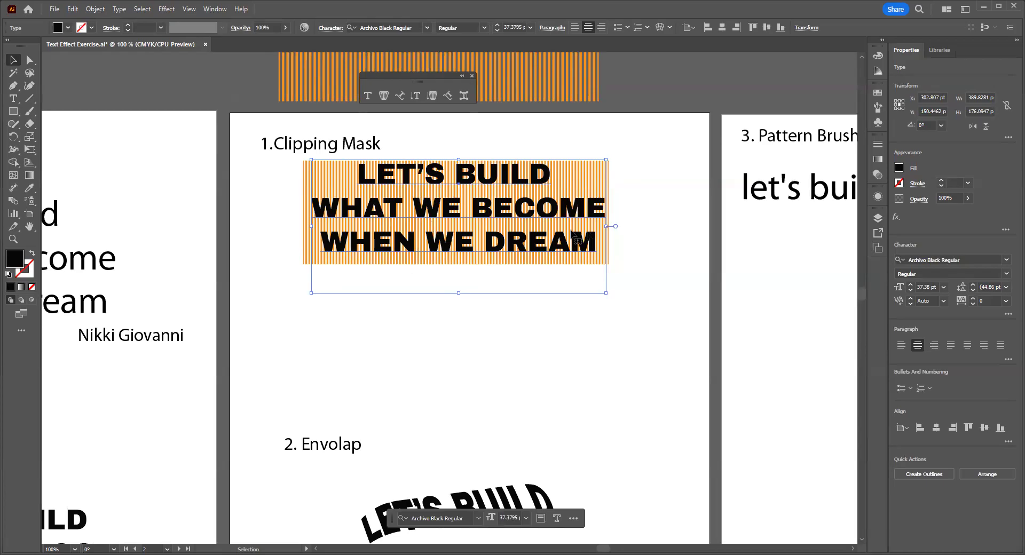
{"action": "left_click", "coordinate": [629, 244]}
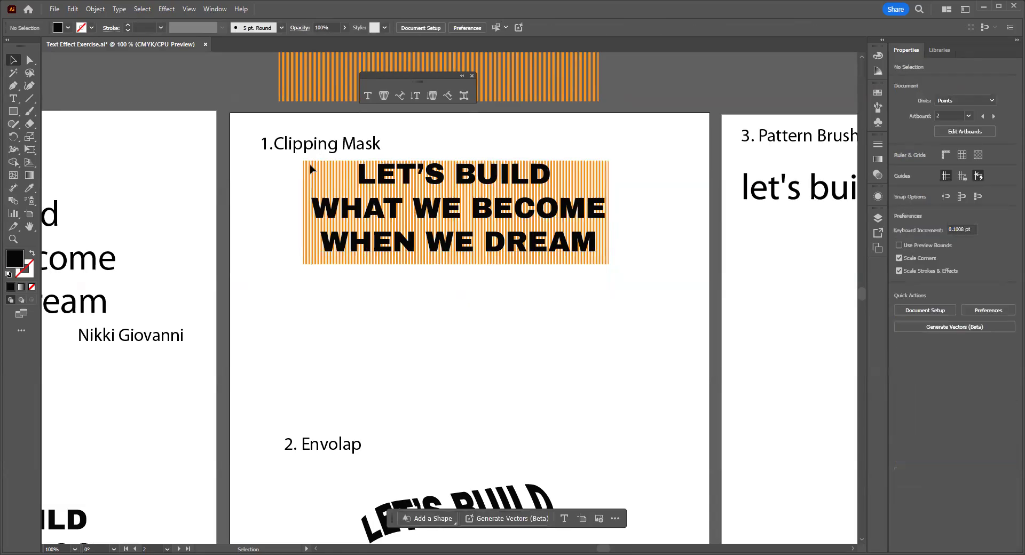
- Make a clipping mask from the bold text and the striped line beneath it
{"action": "left_click_drag", "start_coordinate": [302, 164], "coordinate": [629, 305]}
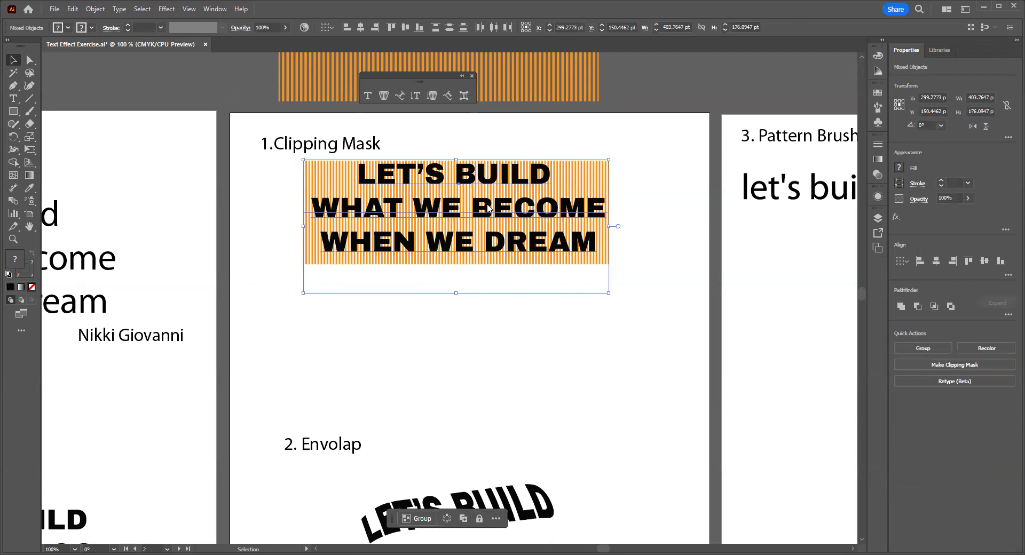
{"action": "right_click", "coordinate": [488, 208]}
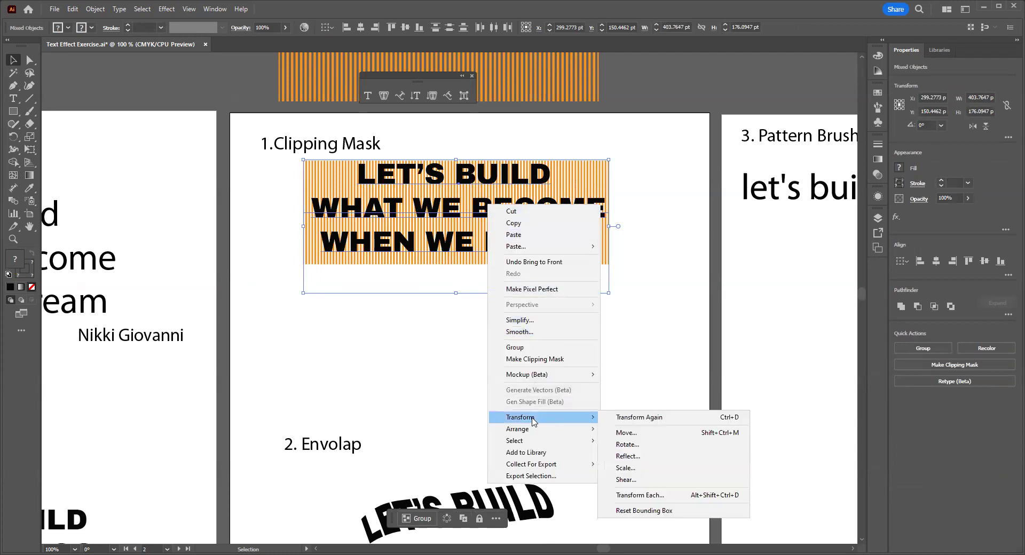
{"action": "left_click", "coordinate": [531, 362]}
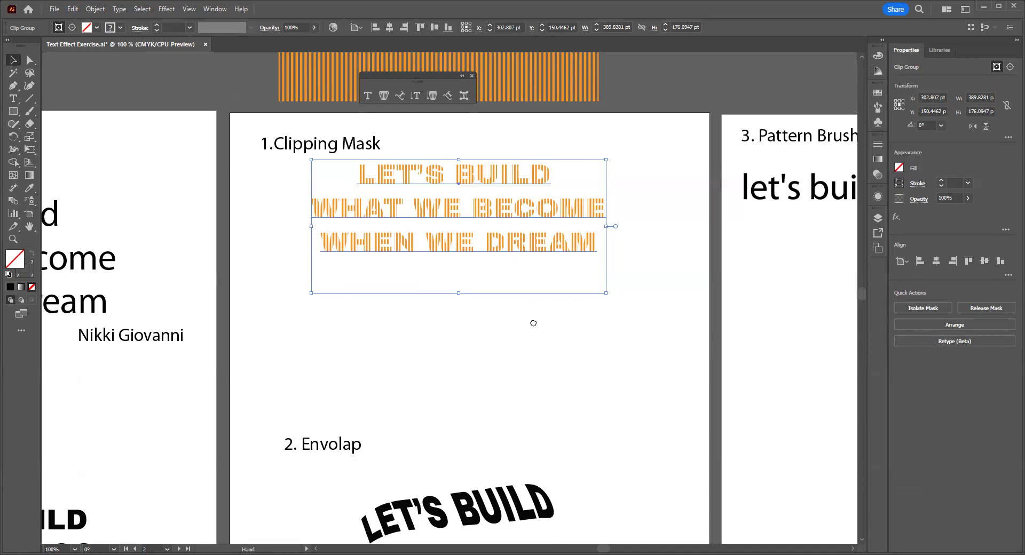
- Examine the warped text example under "2. Envolap" and the available Envelope Distort commands
{"action": "scroll", "coordinate": [533, 322], "scroll_direction": "down", "scroll_amount": 2}
{"action": "scroll", "coordinate": [526, 321], "scroll_direction": "down", "scroll_amount": 4}
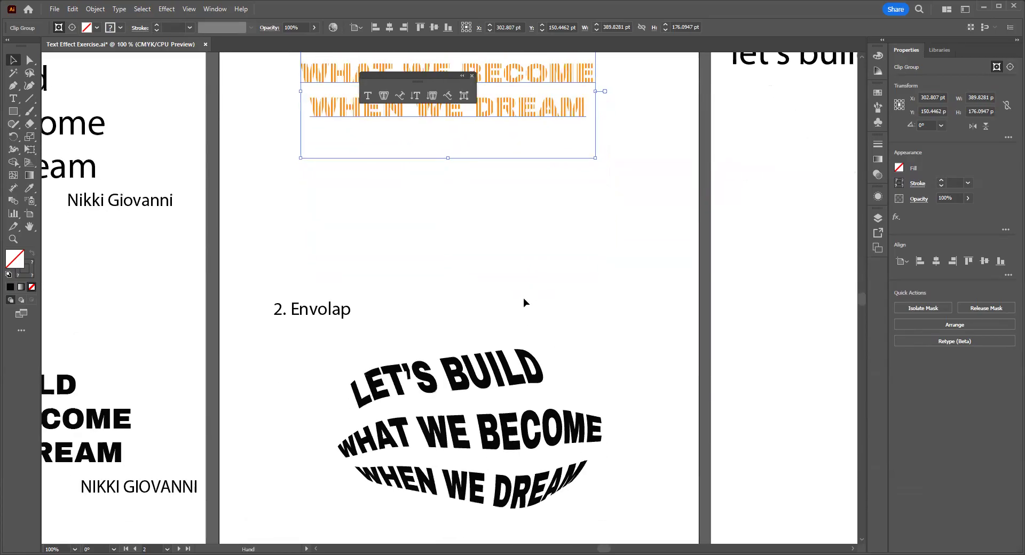
{"action": "scroll", "coordinate": [573, 315], "scroll_direction": "down", "scroll_amount": 1}
{"action": "scroll", "coordinate": [588, 307], "scroll_direction": "up", "scroll_amount": 1, "text": "alt"}
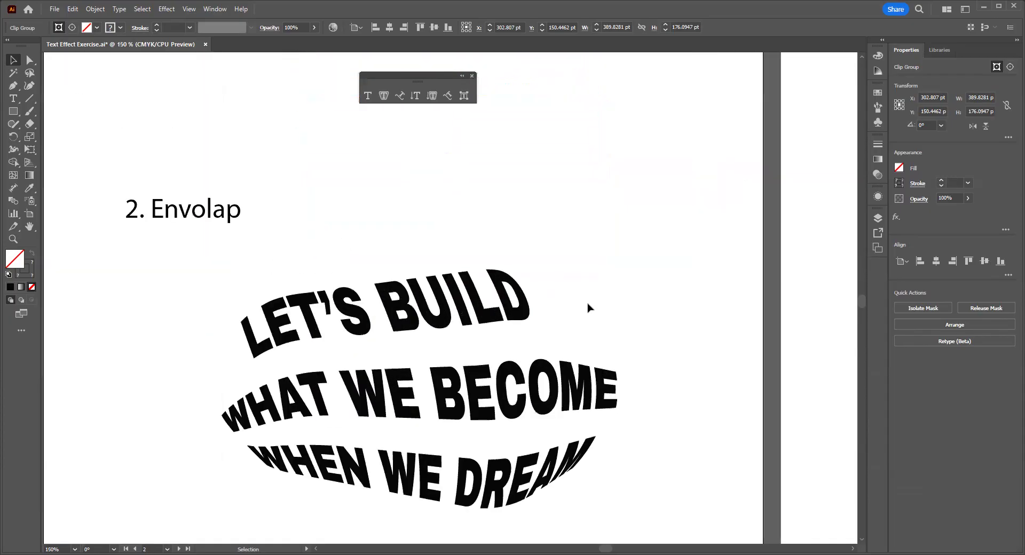
{"action": "scroll", "coordinate": [468, 298], "scroll_direction": "down", "scroll_amount": 2, "text": "alt"}
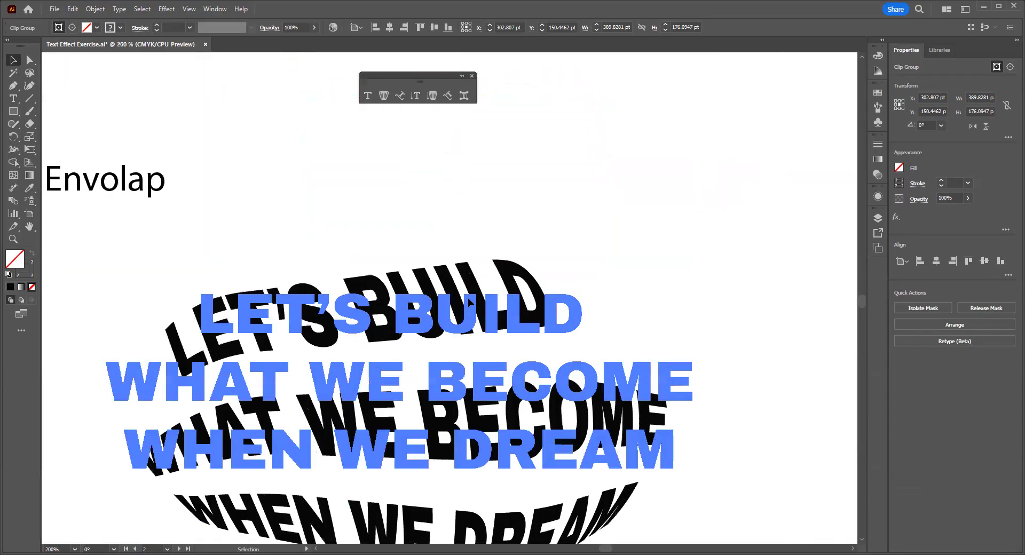
{"action": "left_click_drag", "start_coordinate": [482, 299], "coordinate": [456, 332]}
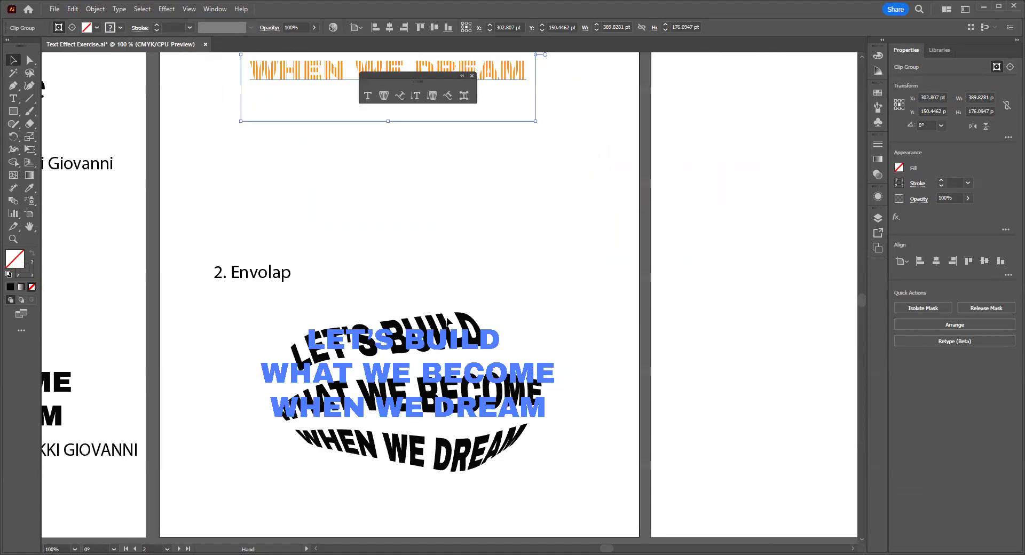
{"action": "left_click", "coordinate": [95, 9]}
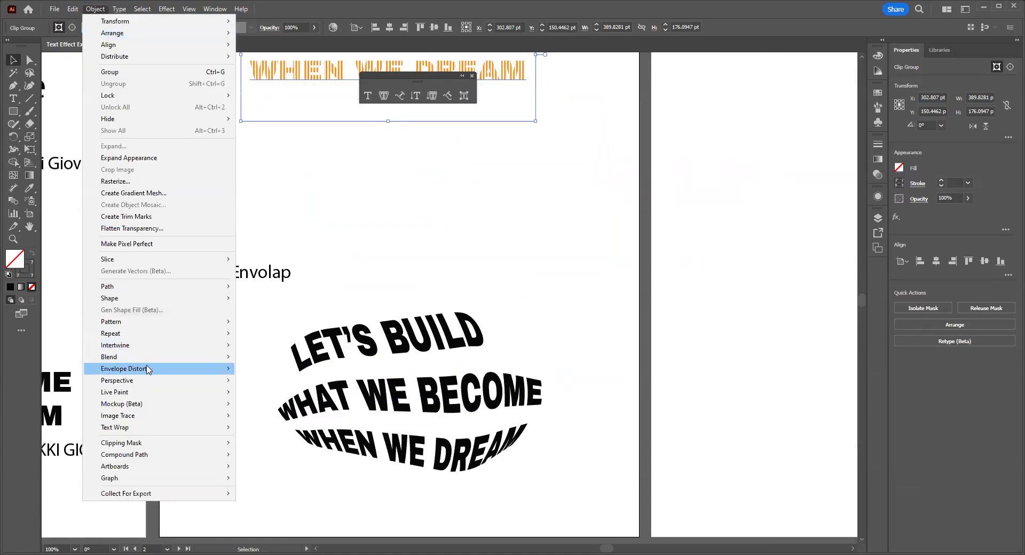
{"action": "mouse_move", "coordinate": [203, 373]}
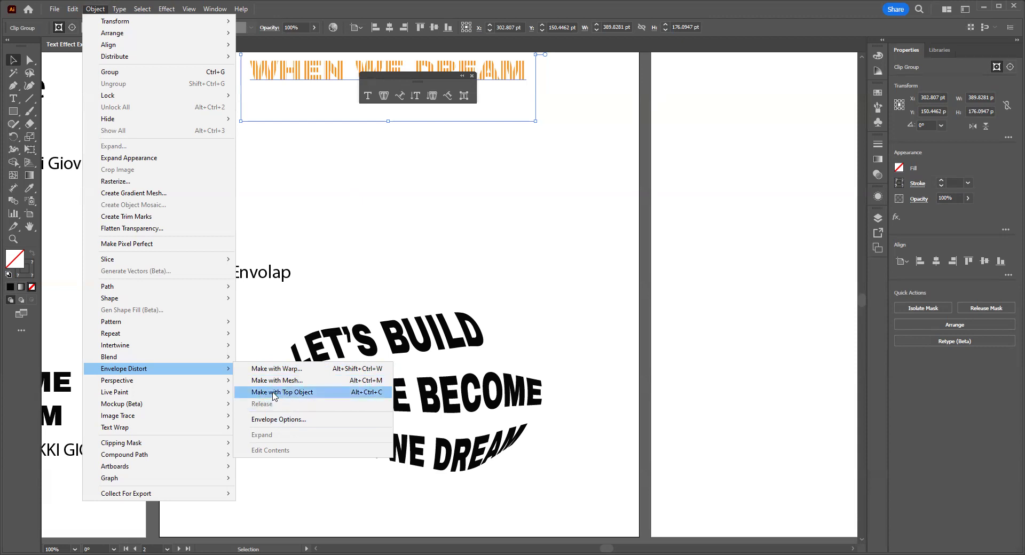
{"action": "left_click", "coordinate": [388, 287]}
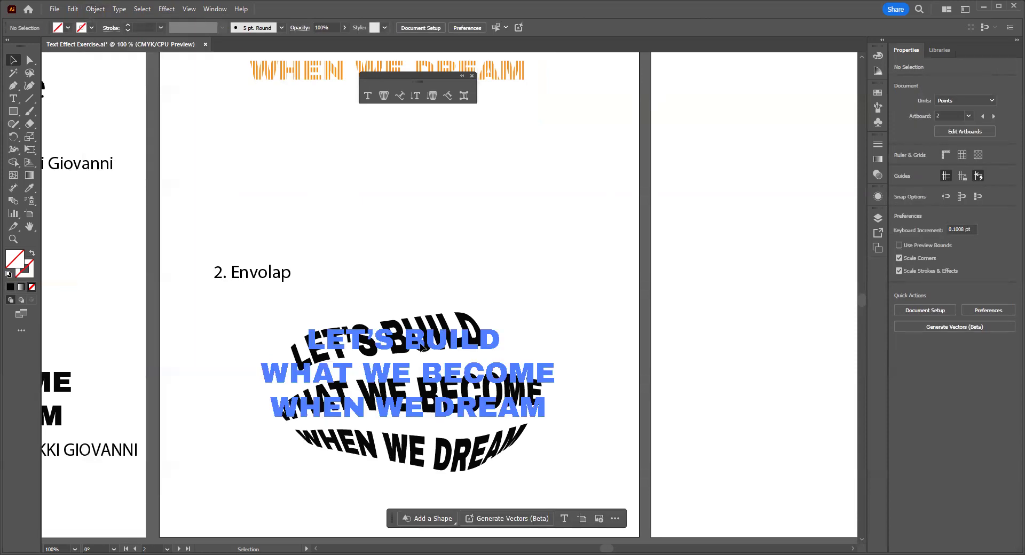
- Move the warped example text out of the second artboard onto the pasteboard below it
{"action": "left_click", "coordinate": [425, 347]}
{"action": "scroll", "coordinate": [426, 347], "scroll_direction": "up", "scroll_amount": 2}
{"action": "scroll", "coordinate": [433, 343], "scroll_direction": "down", "scroll_amount": 3}
{"action": "left_click_drag", "start_coordinate": [438, 347], "coordinate": [596, 451]}
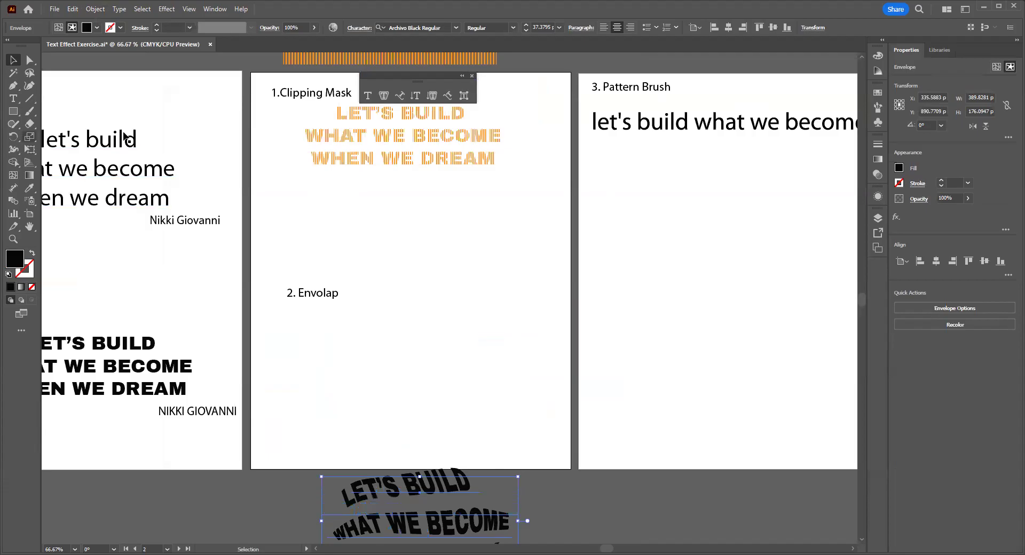
- Draw the outline of a curved envelope shape under "2. Envolap" with the Pen tool, using no fill and a 1 pt black stroke
{"action": "left_click", "coordinate": [16, 112]}
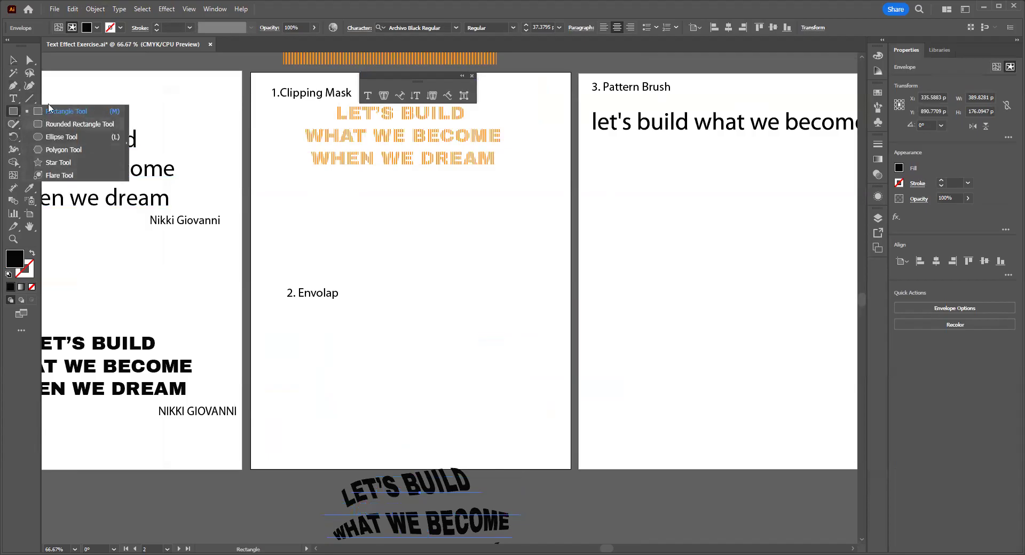
{"action": "left_click", "coordinate": [13, 87]}
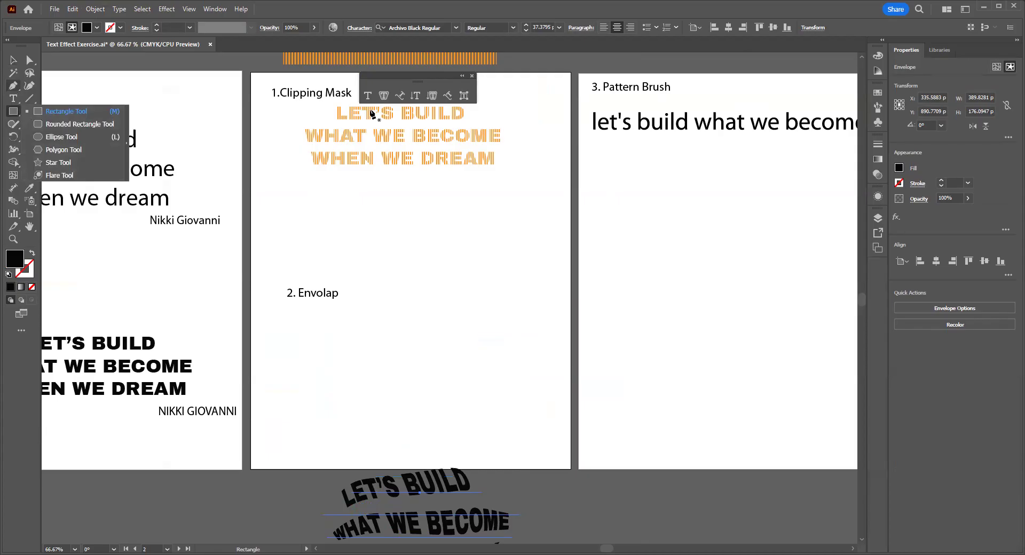
{"action": "left_click", "coordinate": [330, 352]}
{"action": "left_click_drag", "start_coordinate": [375, 319], "coordinate": [414, 313]}
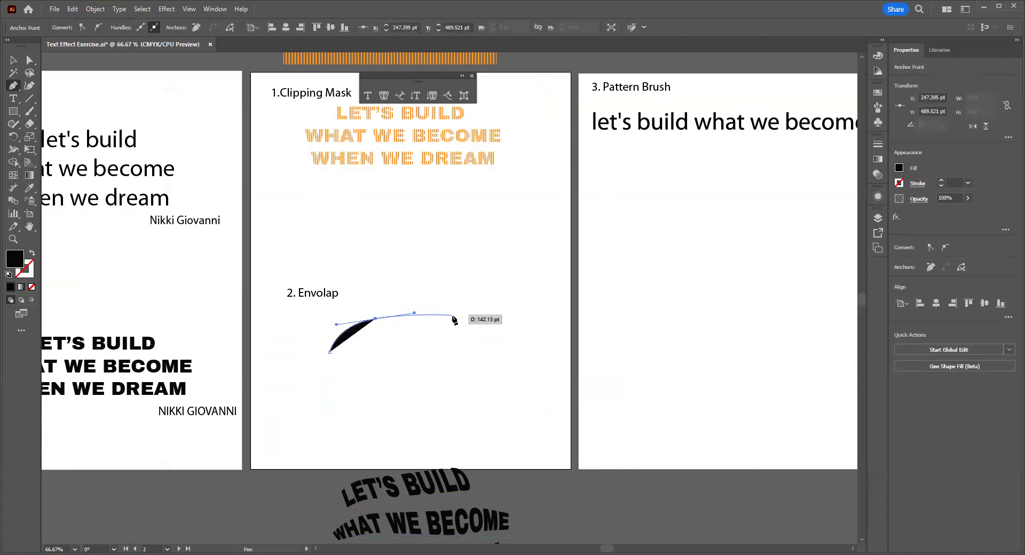
{"action": "left_click", "coordinate": [32, 255]}
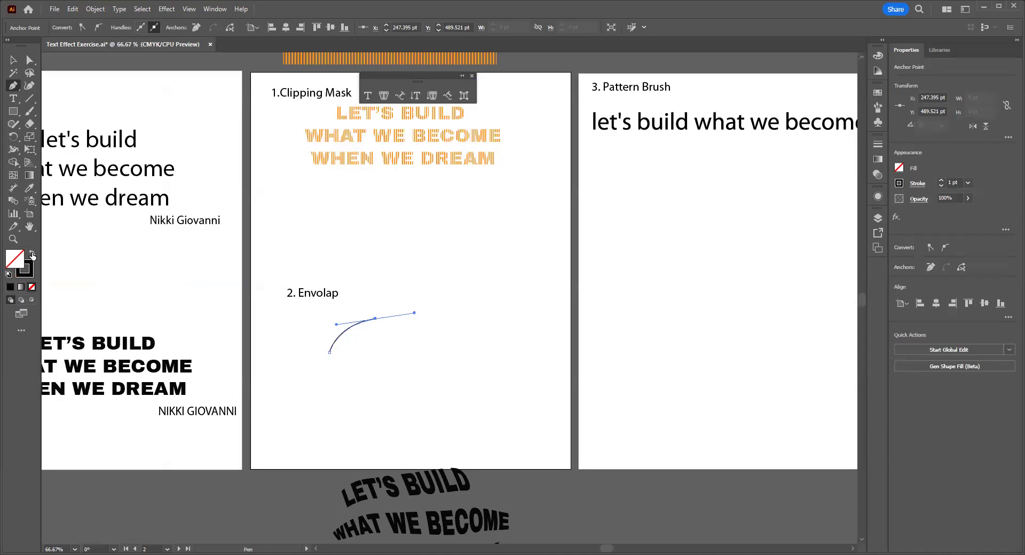
{"action": "left_click", "coordinate": [464, 323]}
{"action": "left_click", "coordinate": [506, 349]}
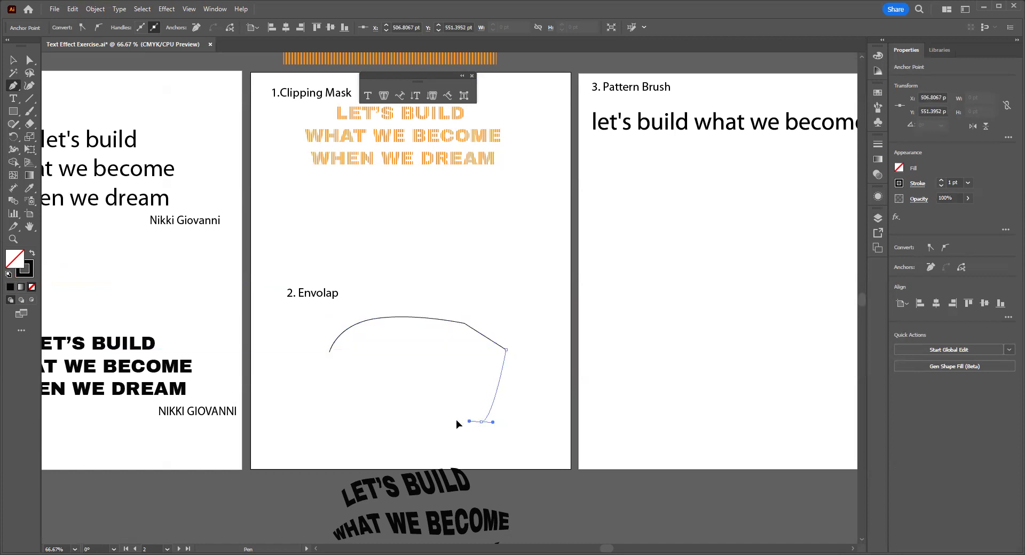
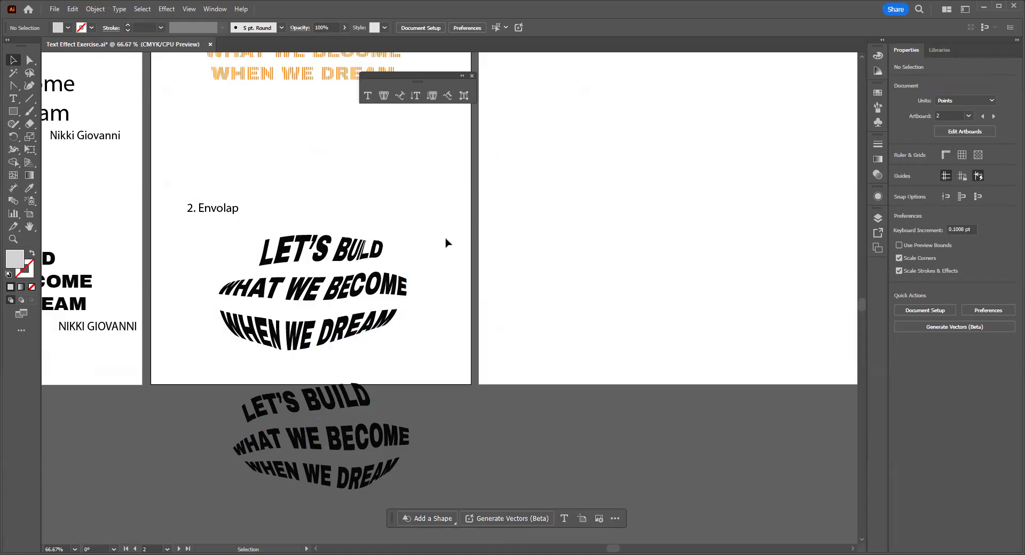
- Extend the "2. Envolap" label so it reads "2. Envolap Distort"
{"action": "key", "text": "space"}
{"action": "mouse_move", "coordinate": [381, 273]}
{"action": "left_mouse_down"}
{"action": "mouse_move", "coordinate": [327, 324]}
{"action": "mouse_move", "coordinate": [278, 342]}
{"action": "mouse_move", "coordinate": [284, 357]}
{"action": "mouse_move", "coordinate": [381, 367]}
{"action": "left_mouse_up"}
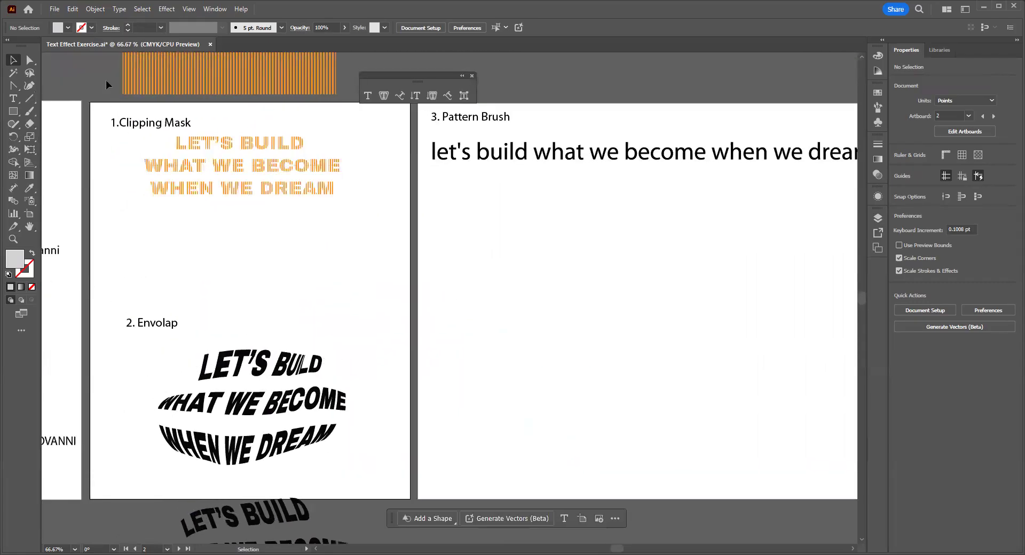
{"action": "left_click", "coordinate": [95, 9]}
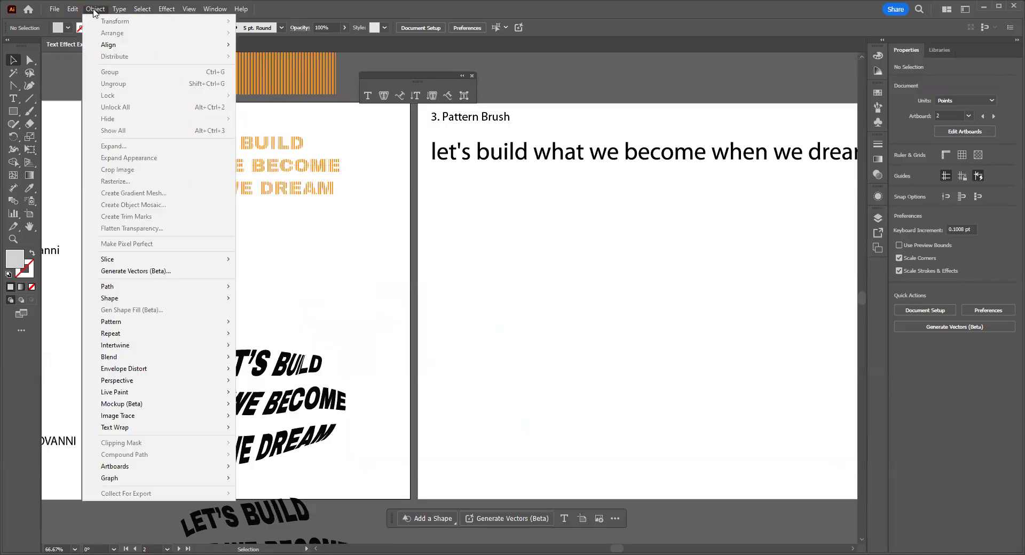
{"action": "key", "text": "Escape"}
{"action": "left_click", "coordinate": [176, 325]}
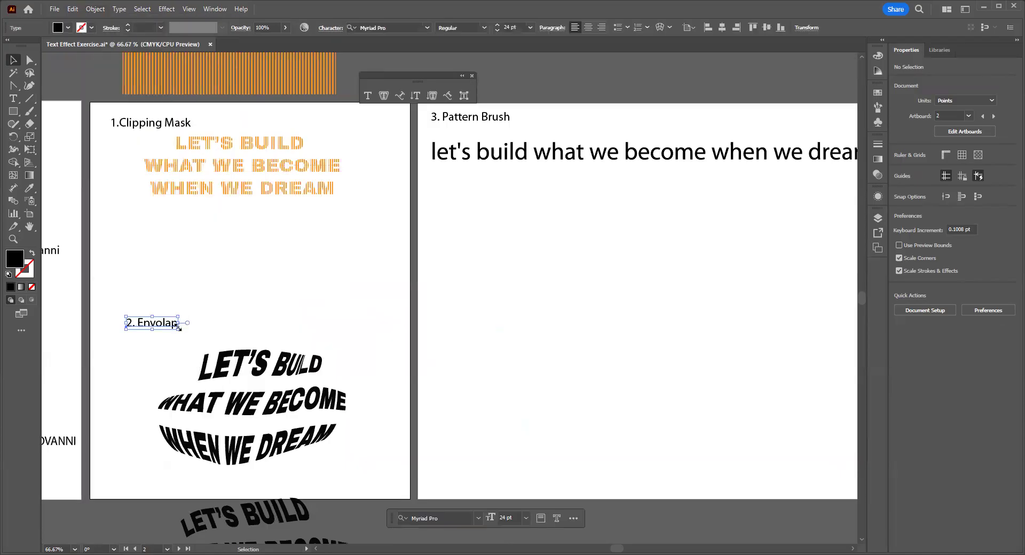
{"action": "left_click", "coordinate": [13, 98]}
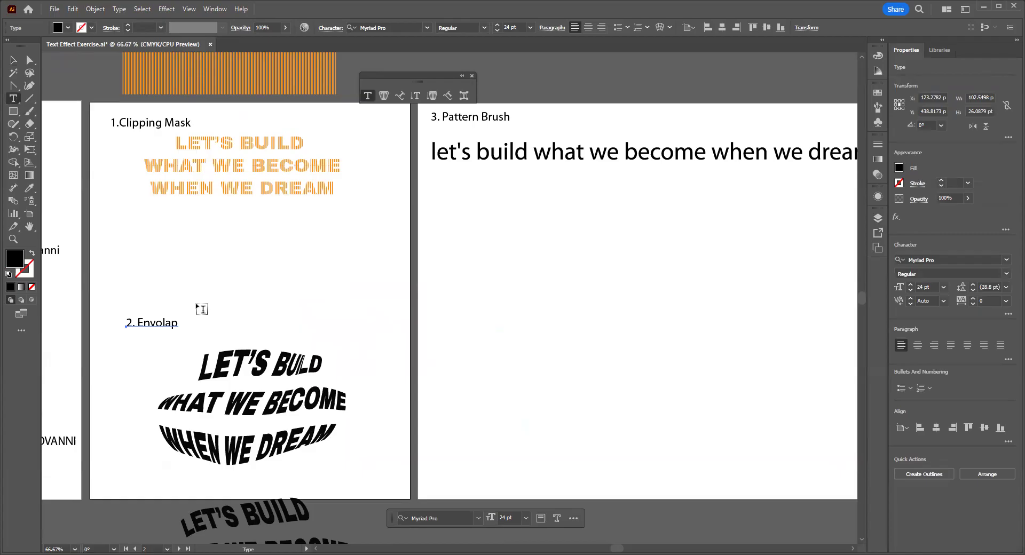
{"action": "left_click", "coordinate": [176, 324]}
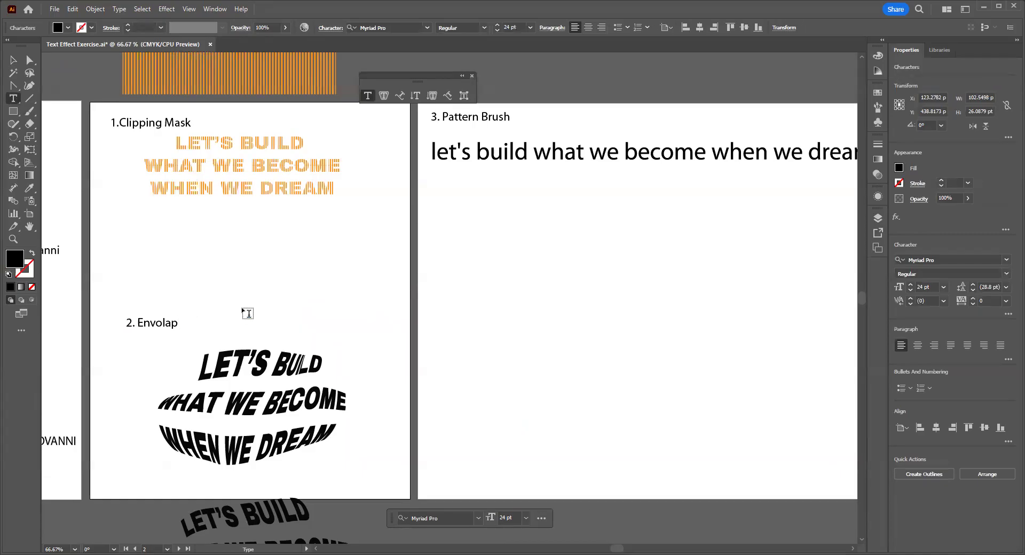
{"action": "type", "text": "Distort"}
{"action": "left_click", "coordinate": [12, 59]}
- Delete the single-line "let's build what we become when we dream" text from the Pattern Brush artboard
{"action": "left_click_drag", "start_coordinate": [602, 243], "coordinate": [333, 244]}
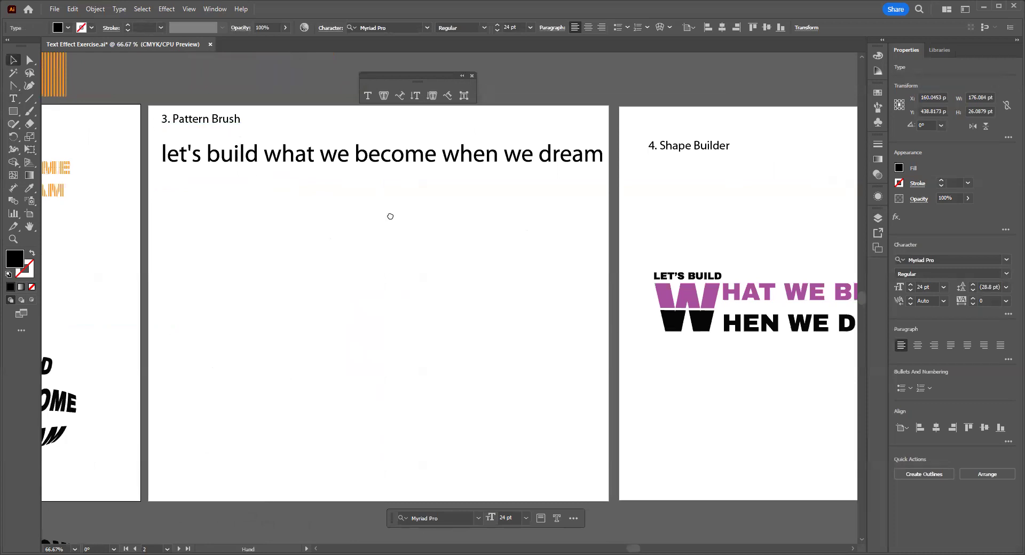
{"action": "left_click_drag", "start_coordinate": [399, 216], "coordinate": [408, 217]}
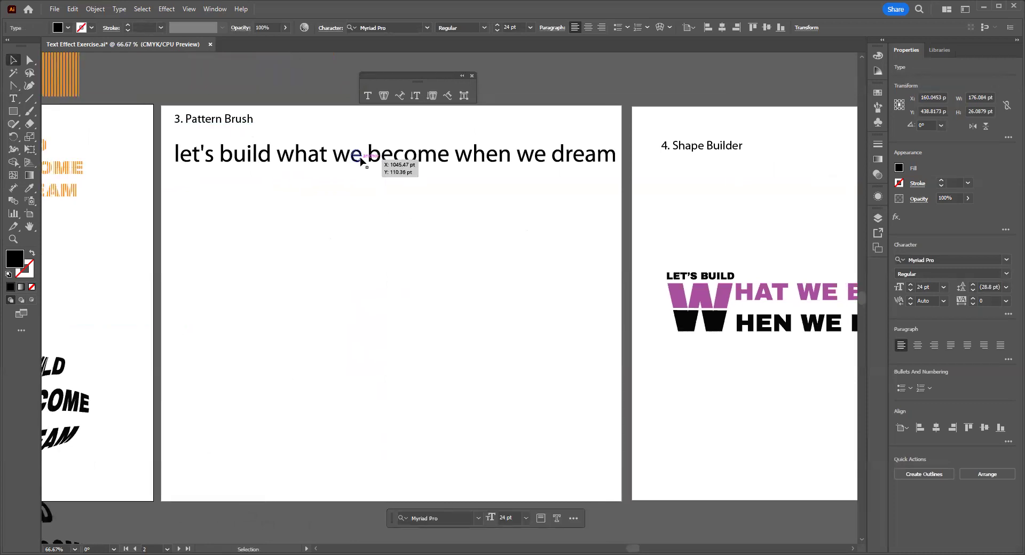
{"action": "left_click", "coordinate": [361, 161]}
{"action": "key", "text": "Delete"}
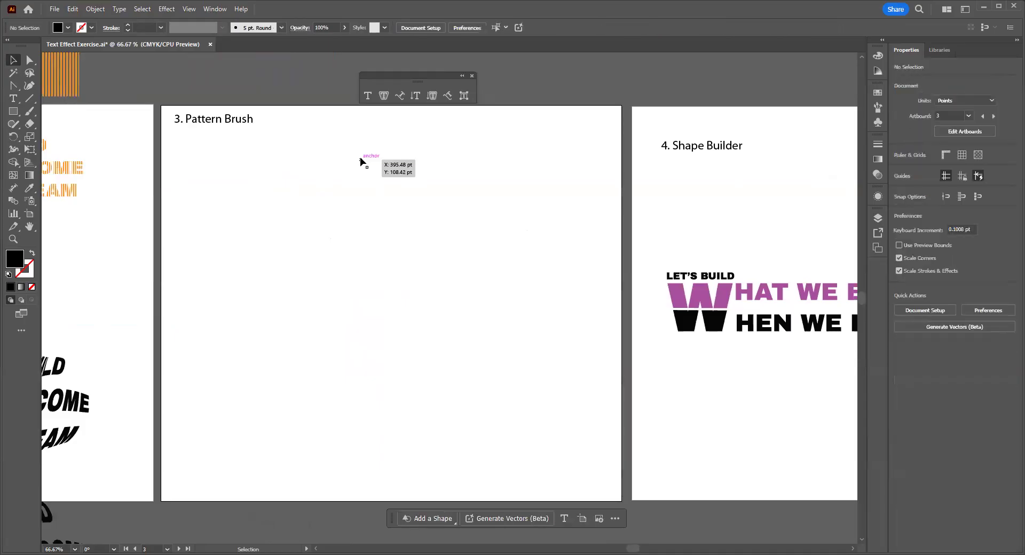
- Copy the three-line lowercase "let's build what we become when we dream" text from the first artboard to below the "3. Pattern Brush" heading
{"action": "left_click_drag", "start_coordinate": [277, 217], "coordinate": [724, 237]}
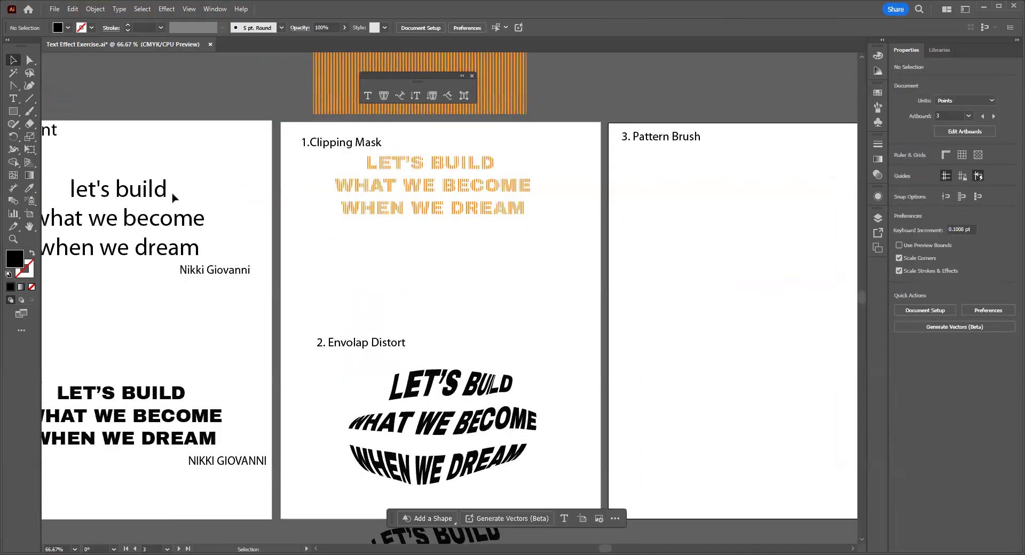
{"action": "left_click", "coordinate": [141, 199]}
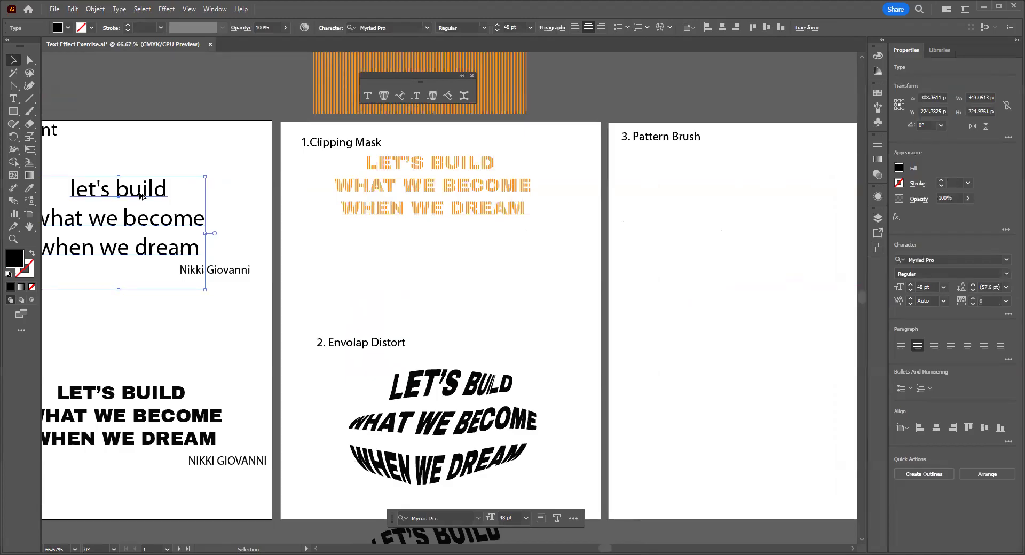
{"action": "left_click_drag", "start_coordinate": [133, 194], "coordinate": [790, 188]}
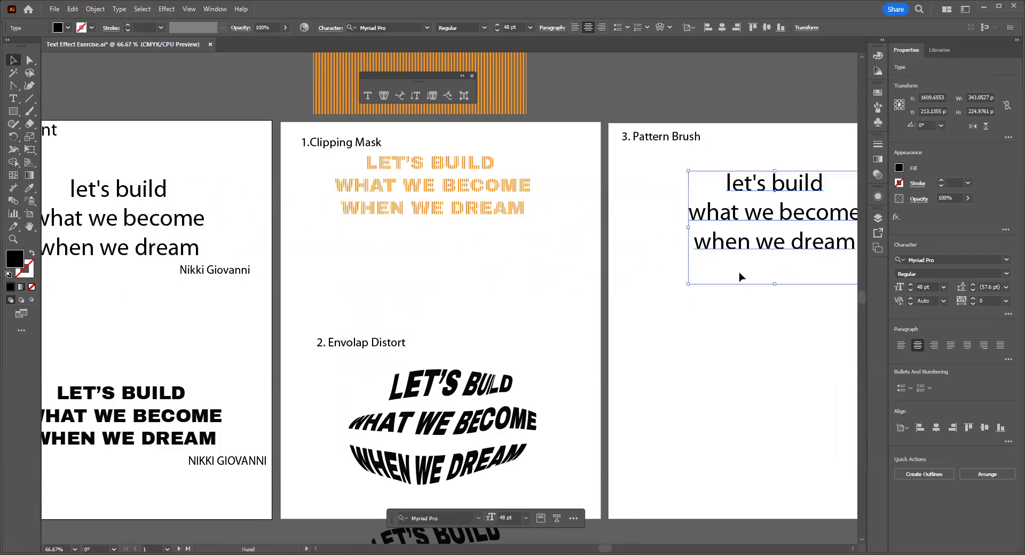
{"action": "left_click_drag", "start_coordinate": [743, 278], "coordinate": [387, 261]}
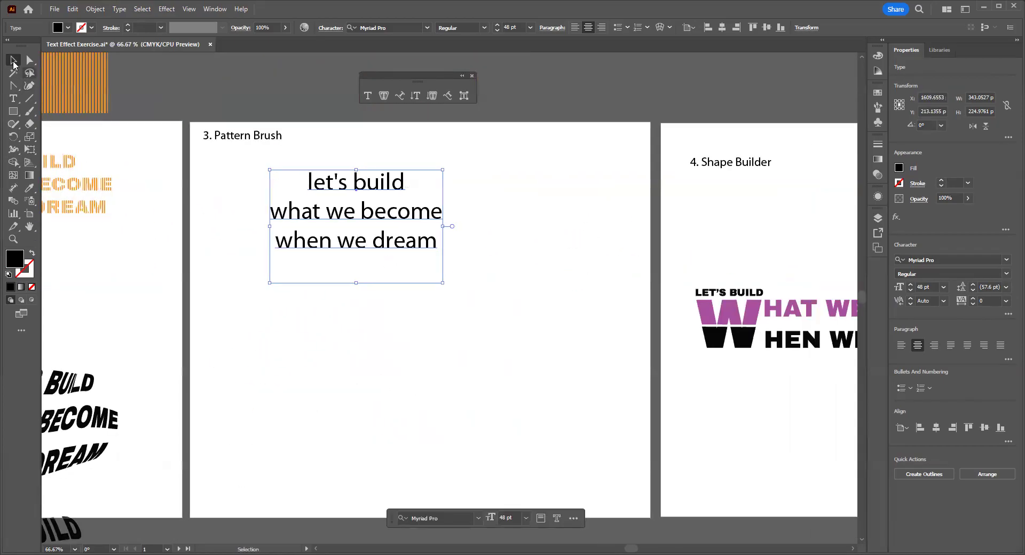
{"action": "left_click_drag", "start_coordinate": [315, 188], "coordinate": [245, 185]}
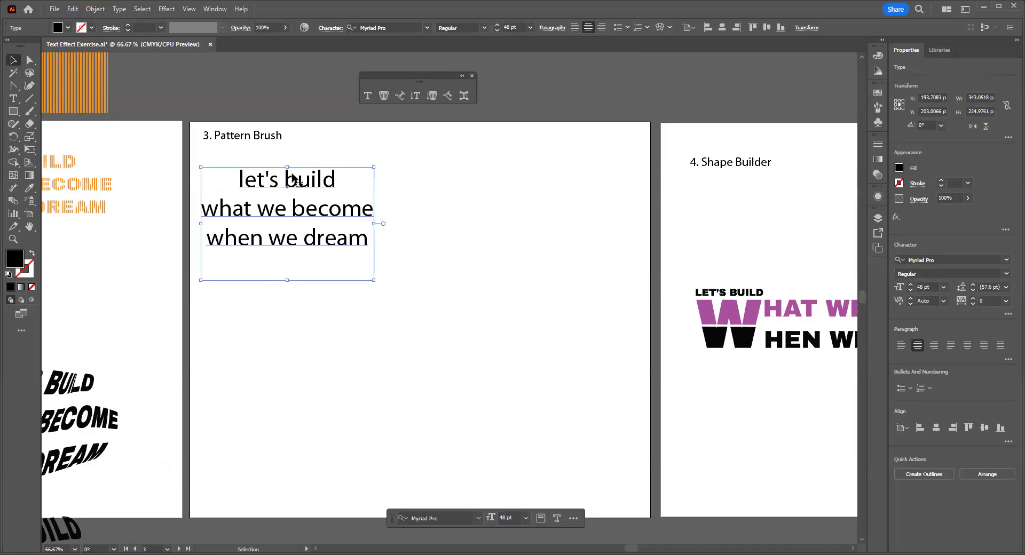
- Remove the line breaks in the copied text so it forms the single line "let's build what we become when we dream"
{"action": "left_click", "coordinate": [14, 99]}
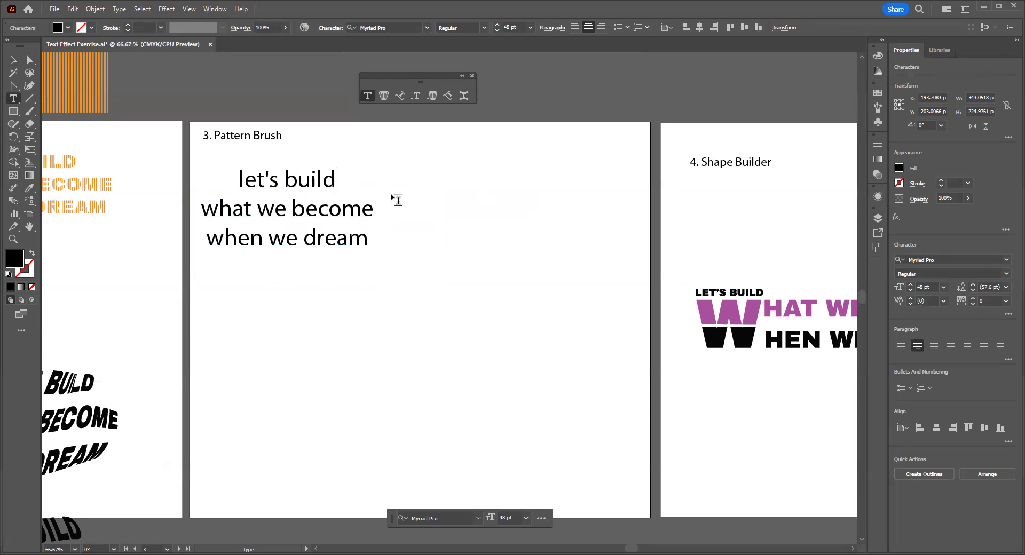
{"action": "key", "text": "BackSpace"}
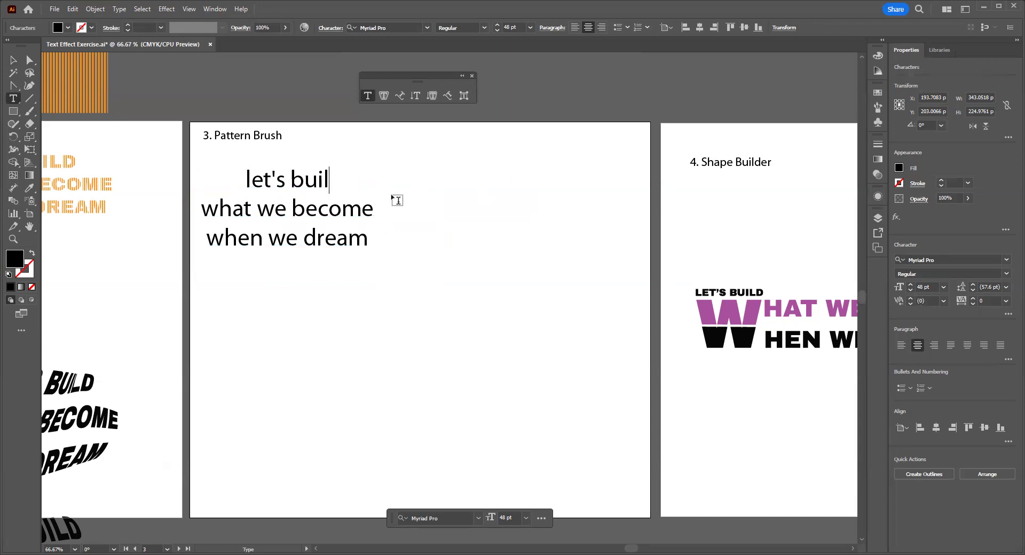
{"action": "type", "text": "d"}
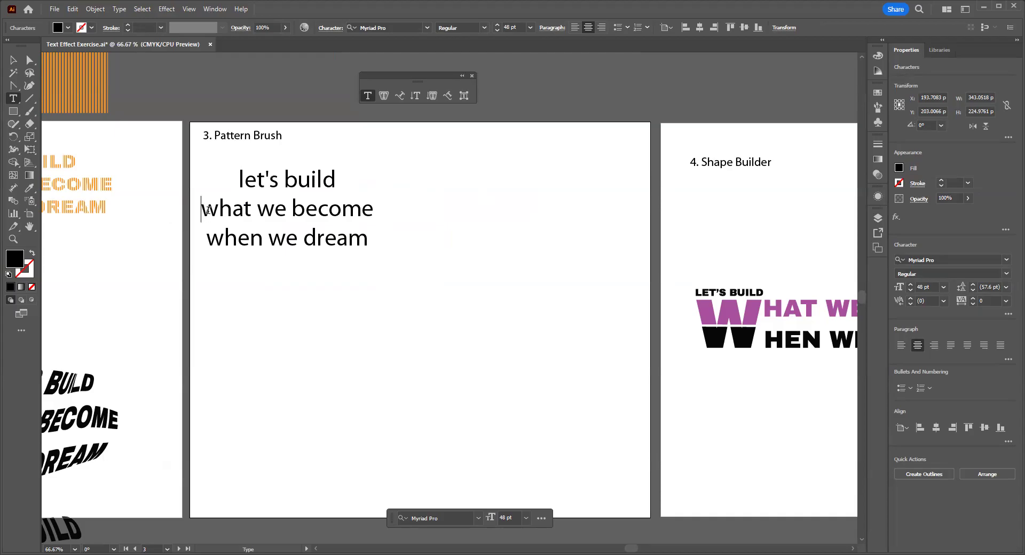
{"action": "key", "text": "BackSpace"}
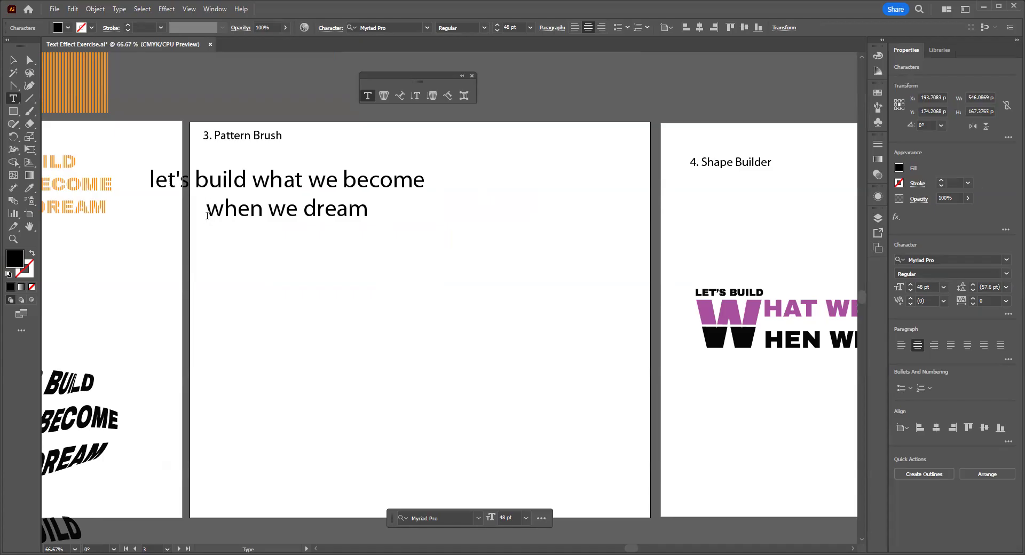
{"action": "left_click", "coordinate": [207, 215]}
{"action": "key", "text": "BackSpace"}
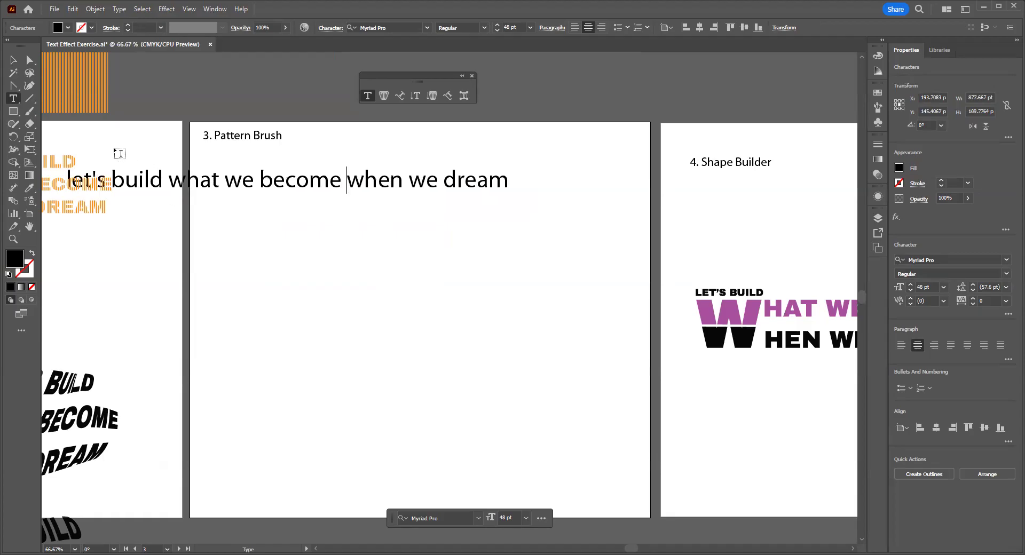
- Move the single-line text inside the artboard, left-aligned just below the "3. Pattern Brush" heading, and deselect it
{"action": "left_click", "coordinate": [13, 59]}
{"action": "left_click_drag", "start_coordinate": [283, 180], "coordinate": [420, 163]}
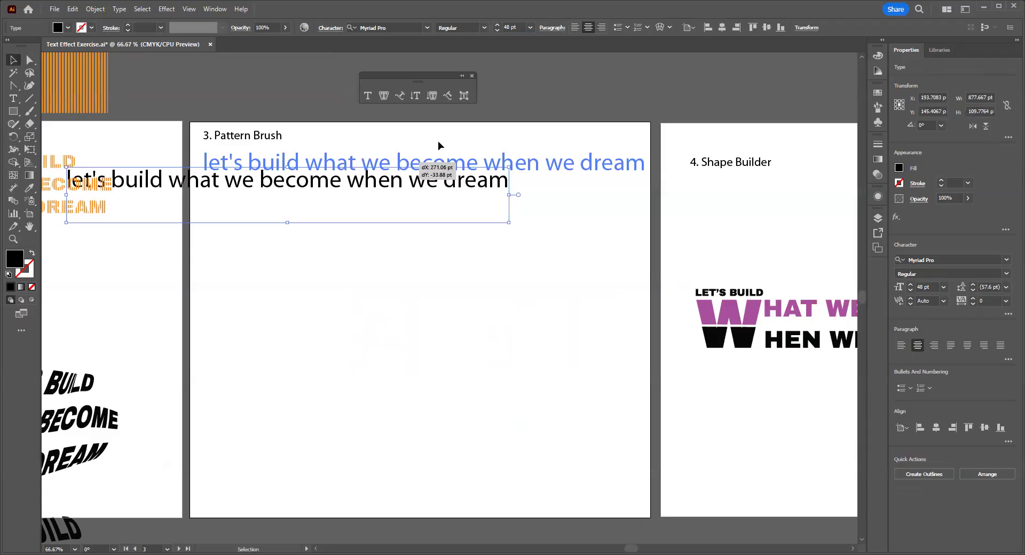
{"action": "left_click", "coordinate": [530, 106]}
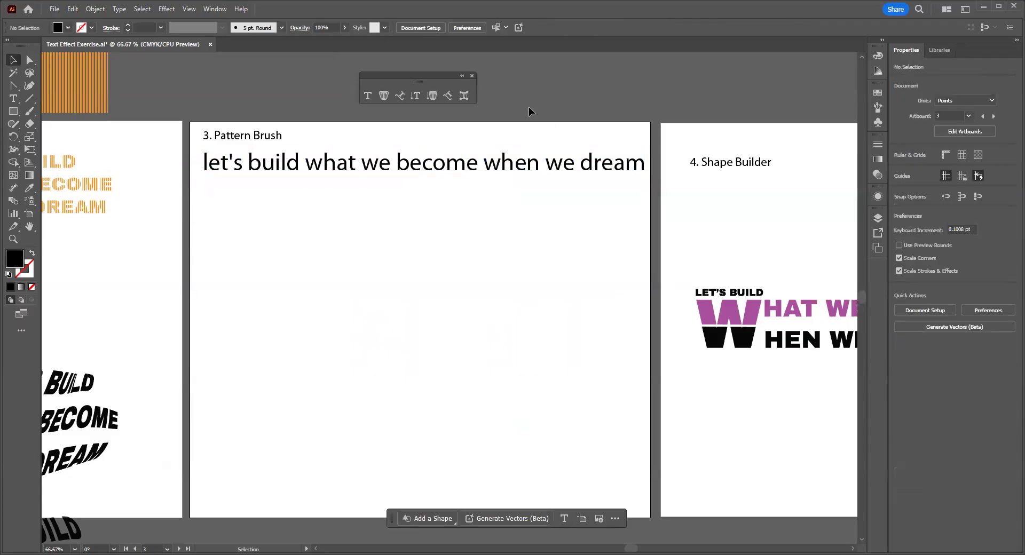
- Expand the single-line text on the Pattern Brush artboard into outlined shapes
{"action": "left_click_drag", "start_coordinate": [196, 150], "coordinate": [648, 218]}
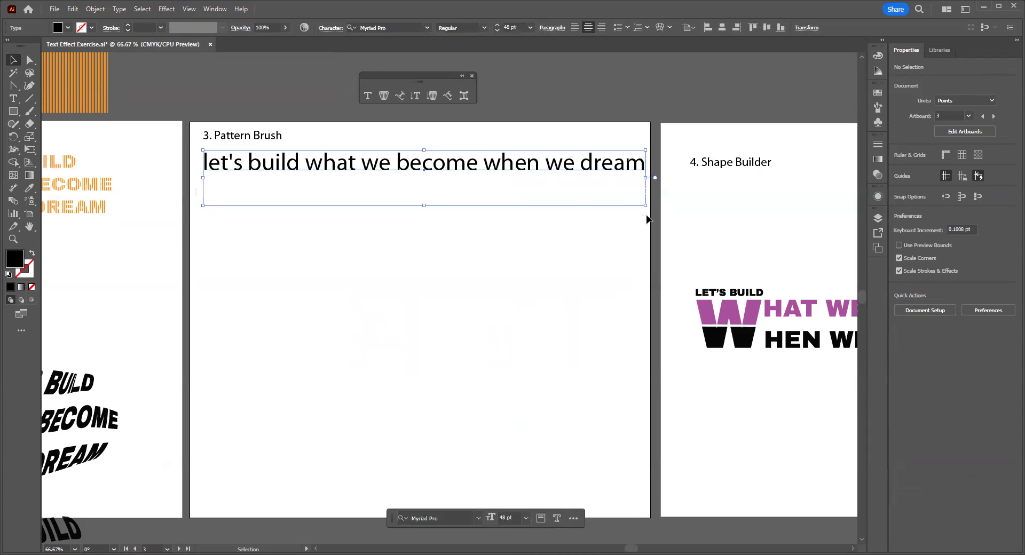
{"action": "left_click", "coordinate": [94, 9]}
{"action": "left_click", "coordinate": [112, 147]}
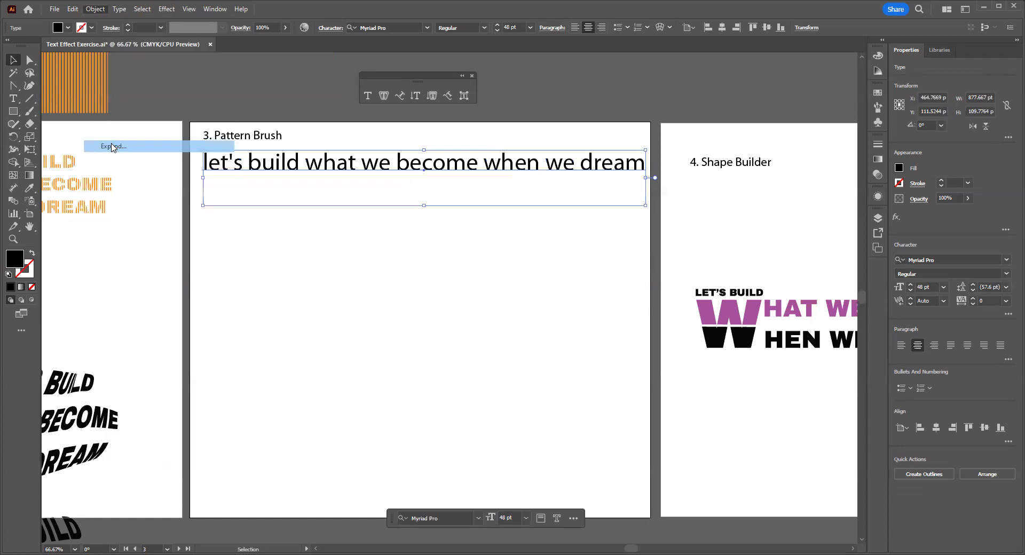
{"action": "left_click", "coordinate": [487, 344]}
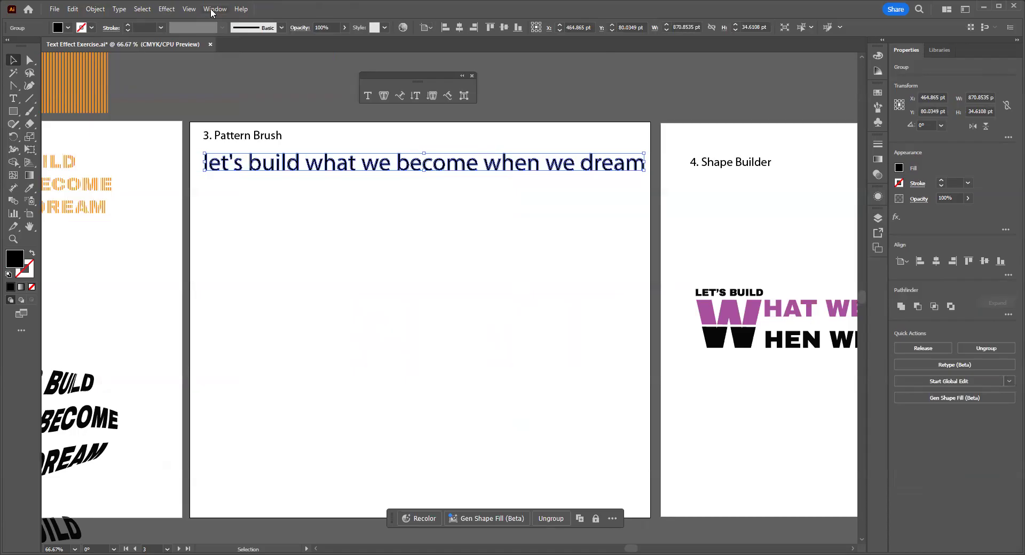
- Start a new Pattern Brush from the outlined single-line text on the Pattern Brush artboard
{"action": "left_click", "coordinate": [214, 9]}
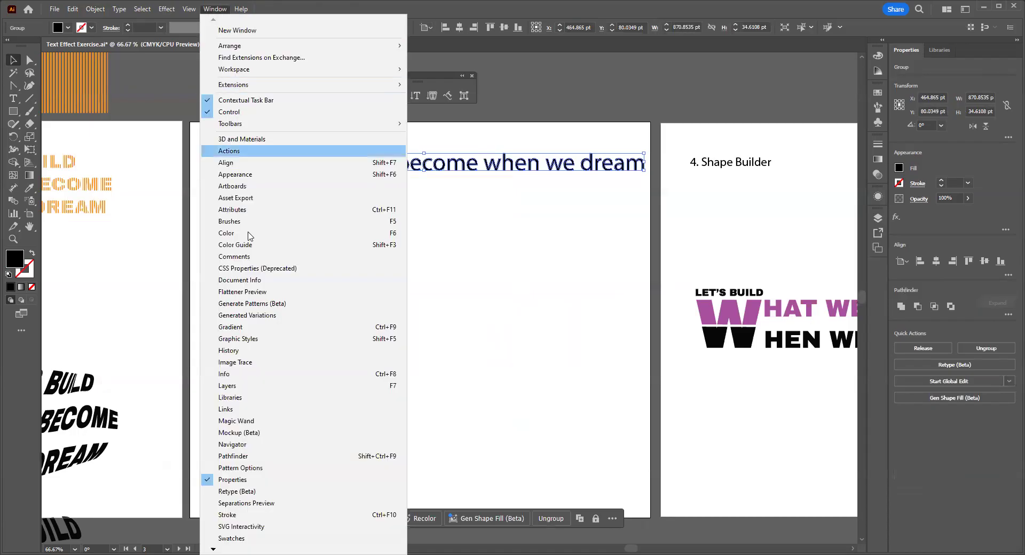
{"action": "left_click", "coordinate": [221, 223]}
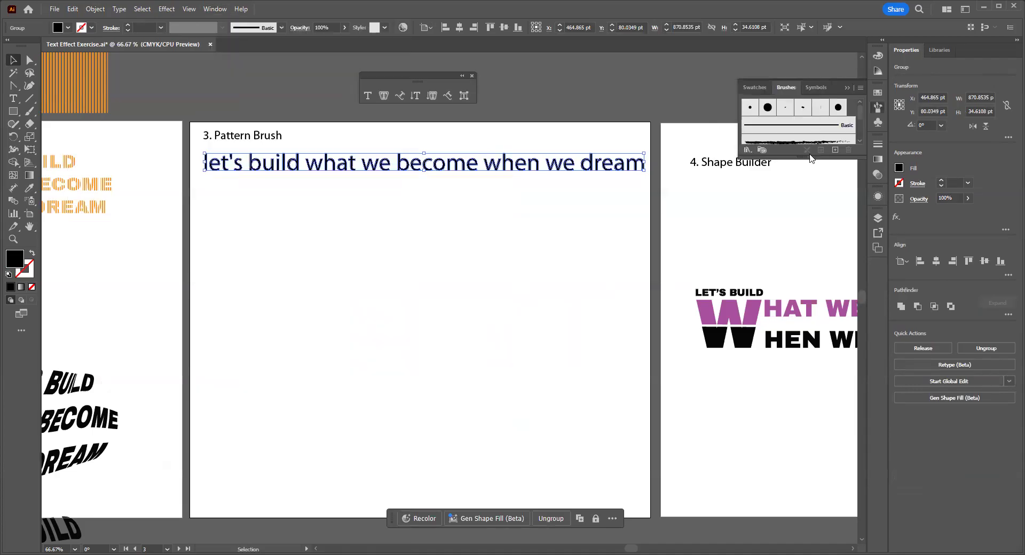
{"action": "left_click_drag", "start_coordinate": [798, 158], "coordinate": [785, 336]}
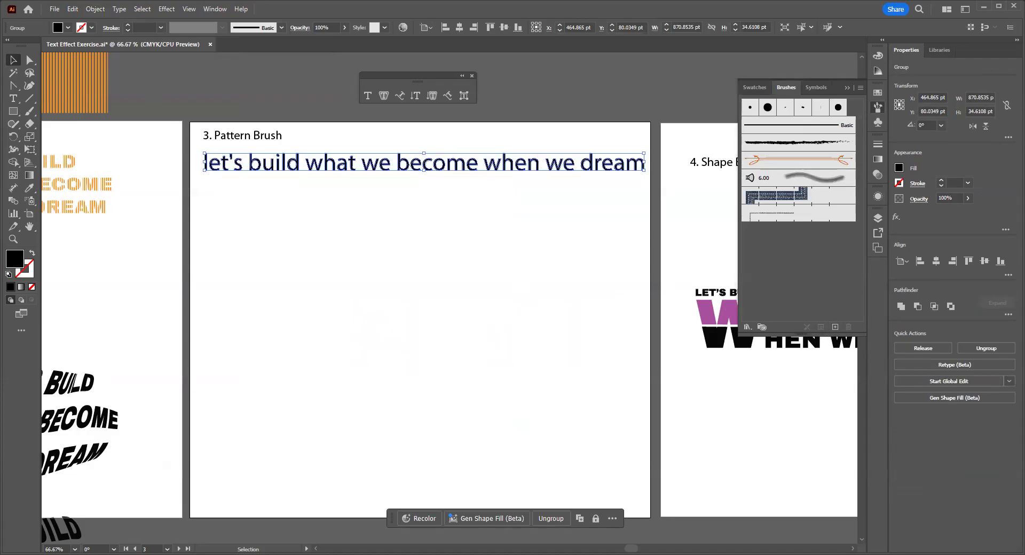
{"action": "left_click", "coordinate": [836, 328]}
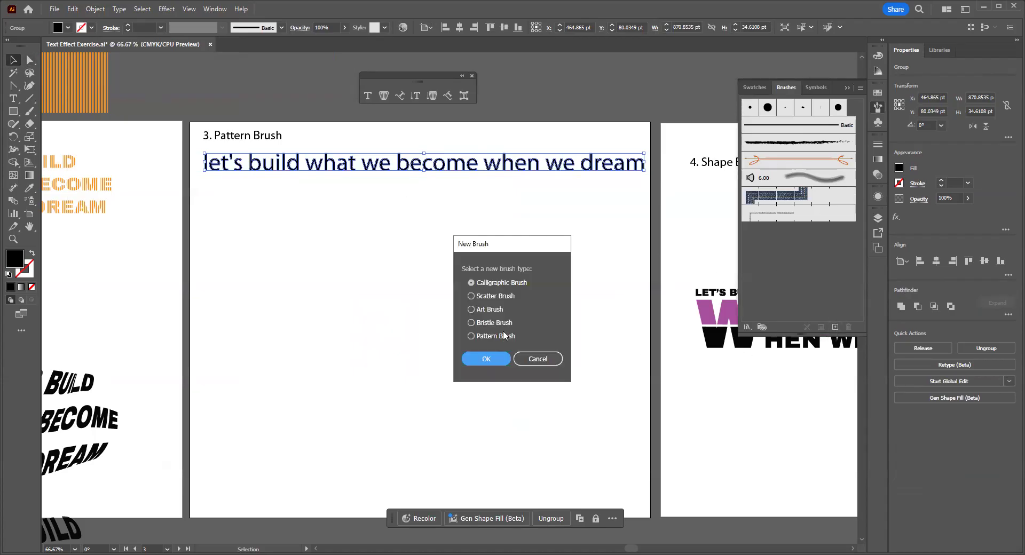
{"action": "left_click", "coordinate": [471, 337]}
{"action": "left_click", "coordinate": [487, 361]}
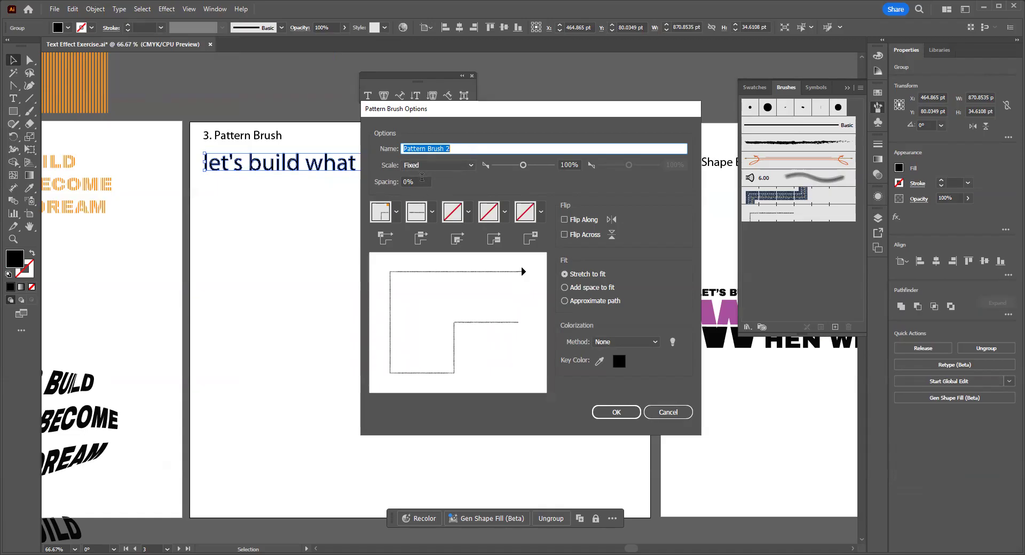
- Set the pattern brush's spacing to 5% and its colorization method to Tints, create the brush, and deselect the text
{"action": "left_click", "coordinate": [419, 181]}
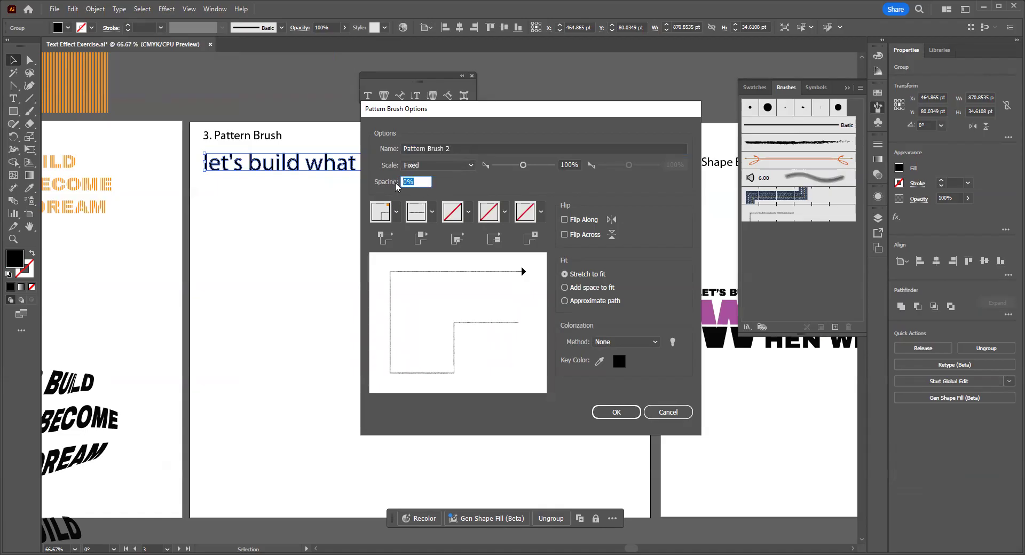
{"action": "type", "text": "5"}
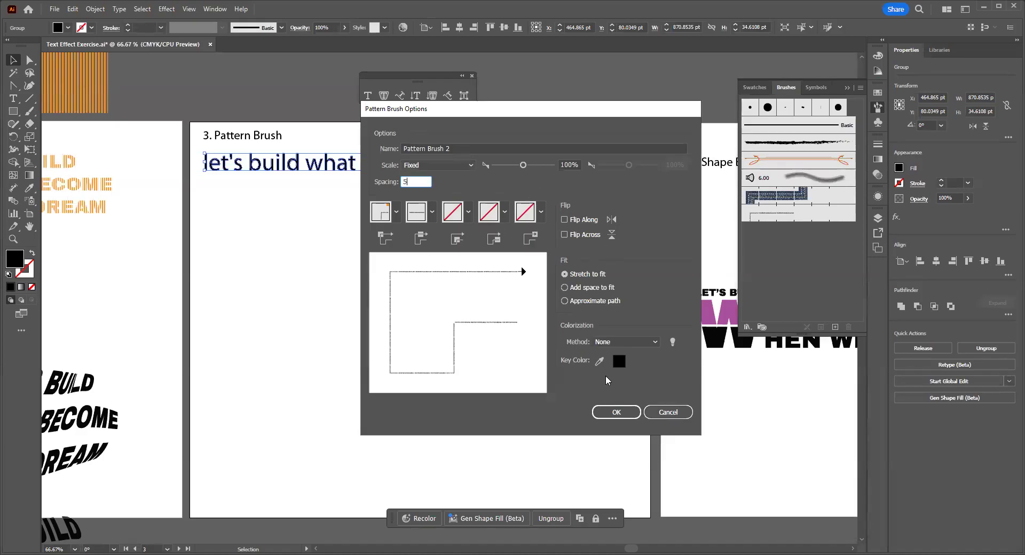
{"action": "left_click", "coordinate": [641, 348]}
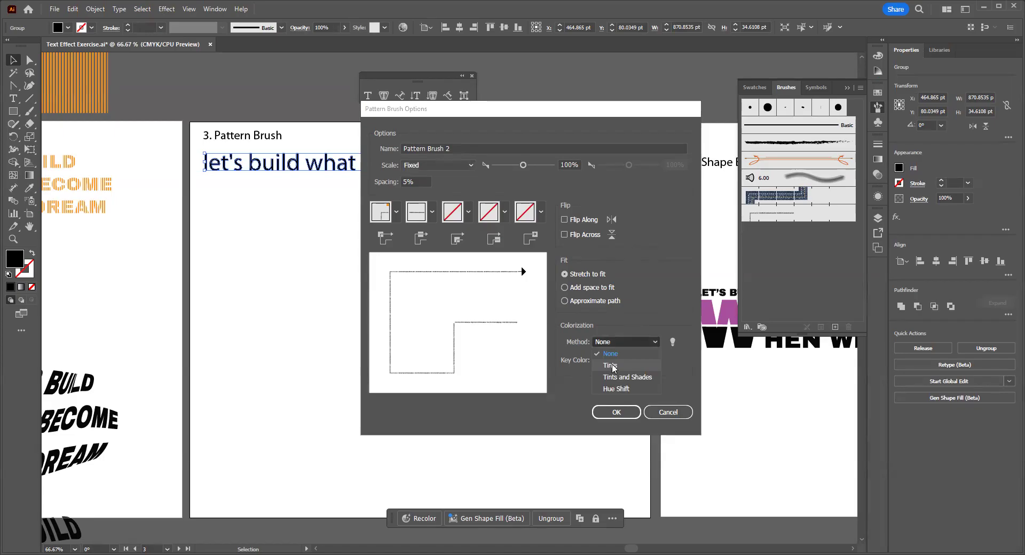
{"action": "left_click", "coordinate": [612, 367]}
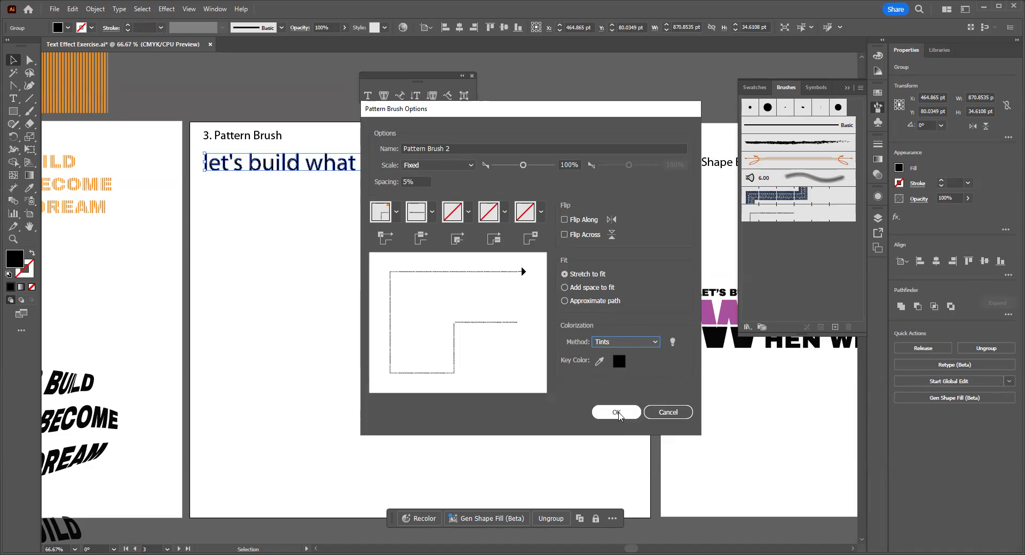
{"action": "left_click", "coordinate": [617, 412]}
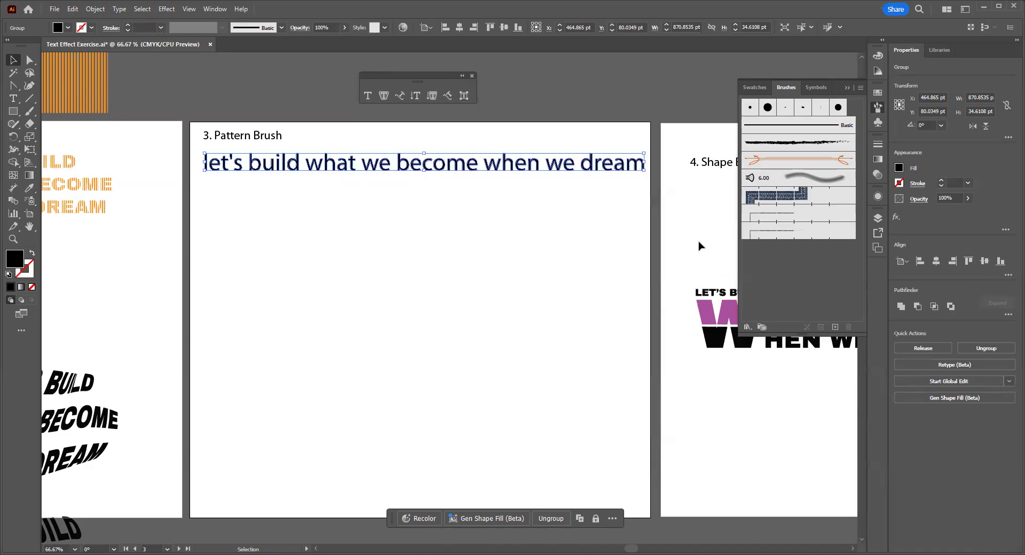
{"action": "left_click", "coordinate": [331, 246]}
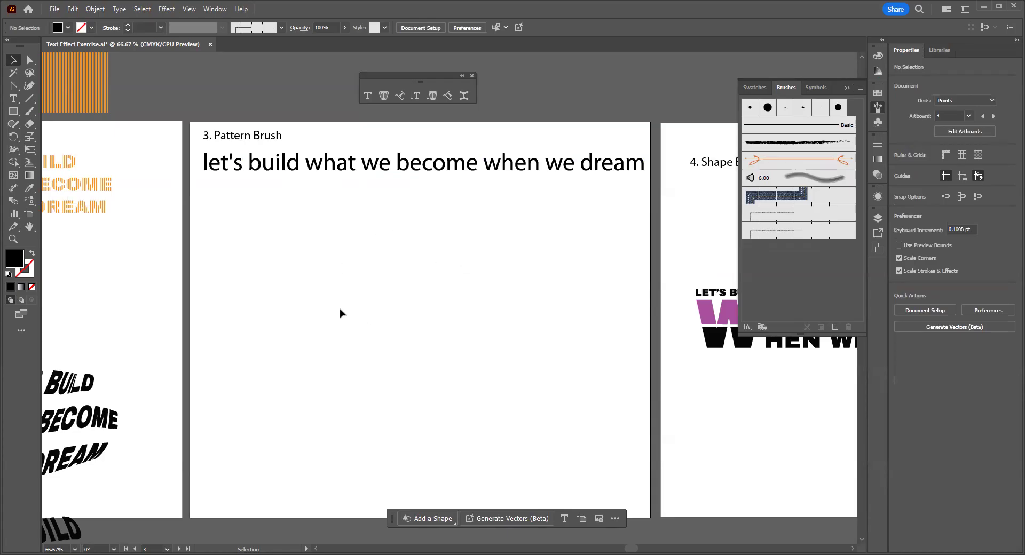
- Draw a circle about 288 pt in diameter below the text line and move it to the middle of the artboard
{"action": "left_click", "coordinate": [17, 117]}
{"action": "left_click", "coordinate": [52, 137]}
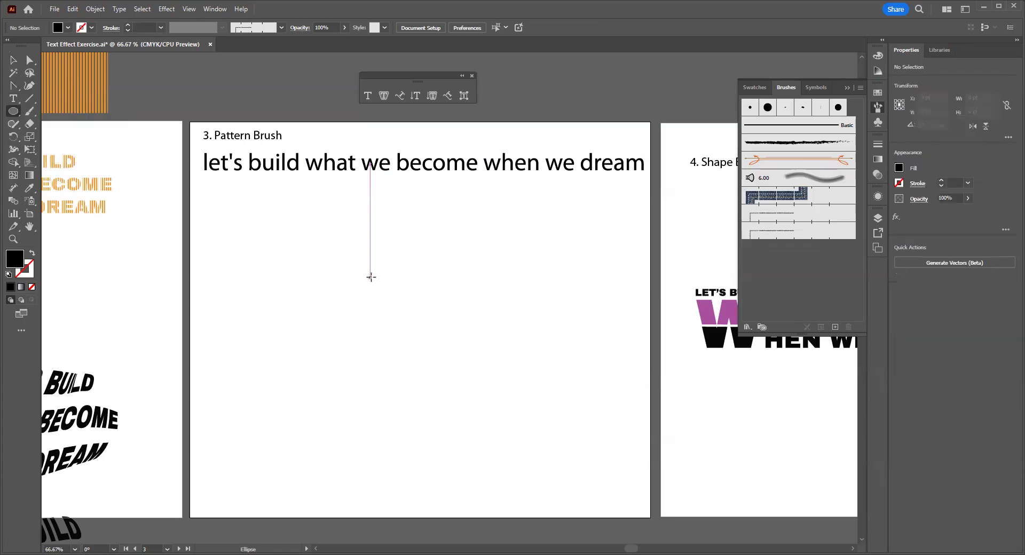
{"action": "left_click_drag", "start_coordinate": [388, 284], "coordinate": [532, 430]}
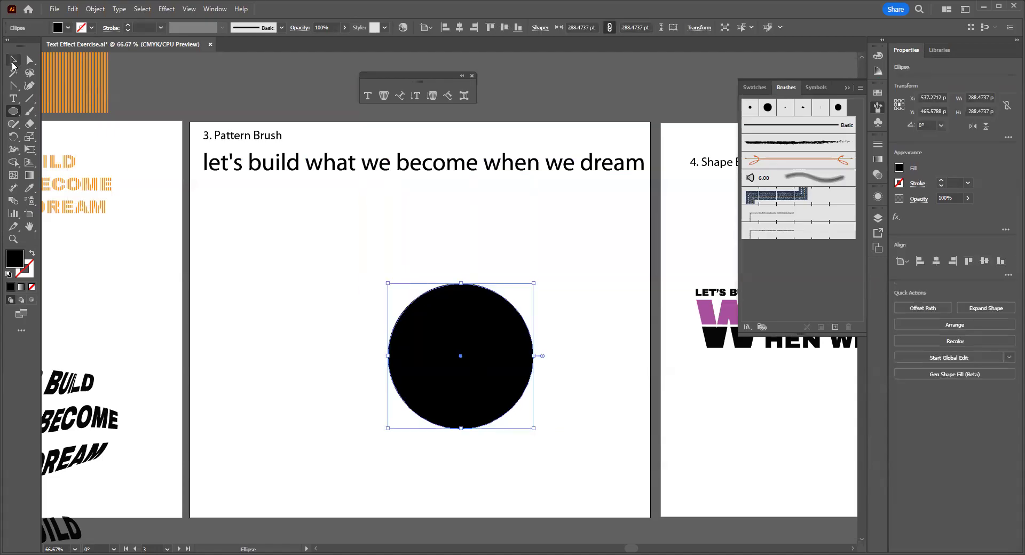
{"action": "left_click", "coordinate": [14, 65]}
{"action": "left_click_drag", "start_coordinate": [451, 318], "coordinate": [389, 293]}
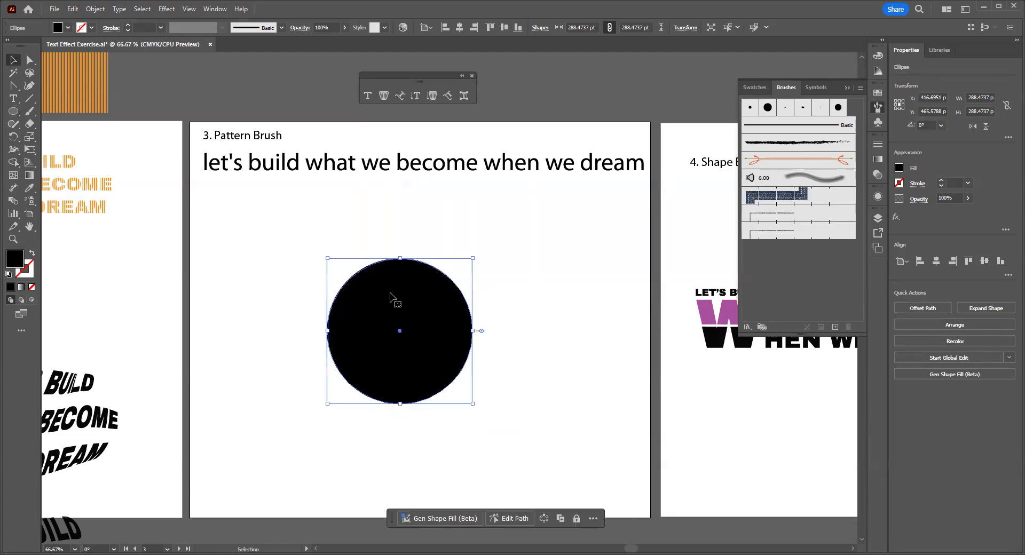
- Swap the circle's fill and stroke so only the outline is black, and apply the new text pattern brush
{"action": "left_click", "coordinate": [32, 256]}
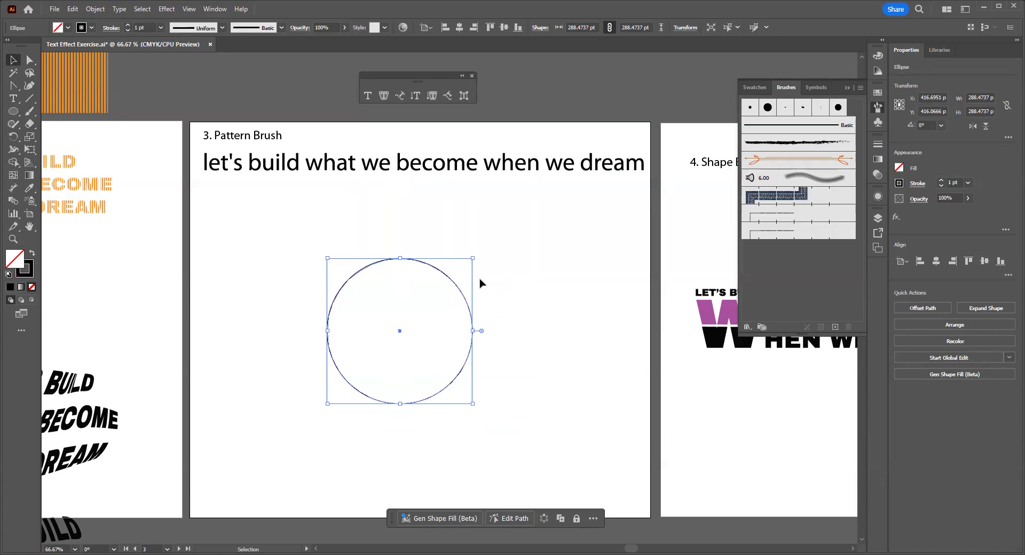
{"action": "left_click", "coordinate": [775, 235]}
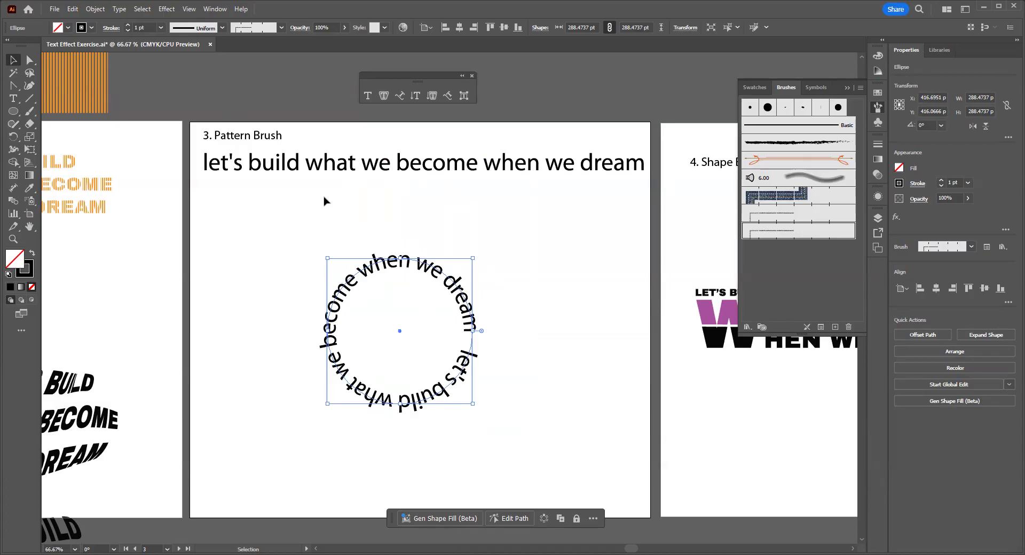
- Apply a Convert to Shape Ellipse effect to the text circle with relative extra width and height of 18 pt
{"action": "left_click", "coordinate": [165, 9]}
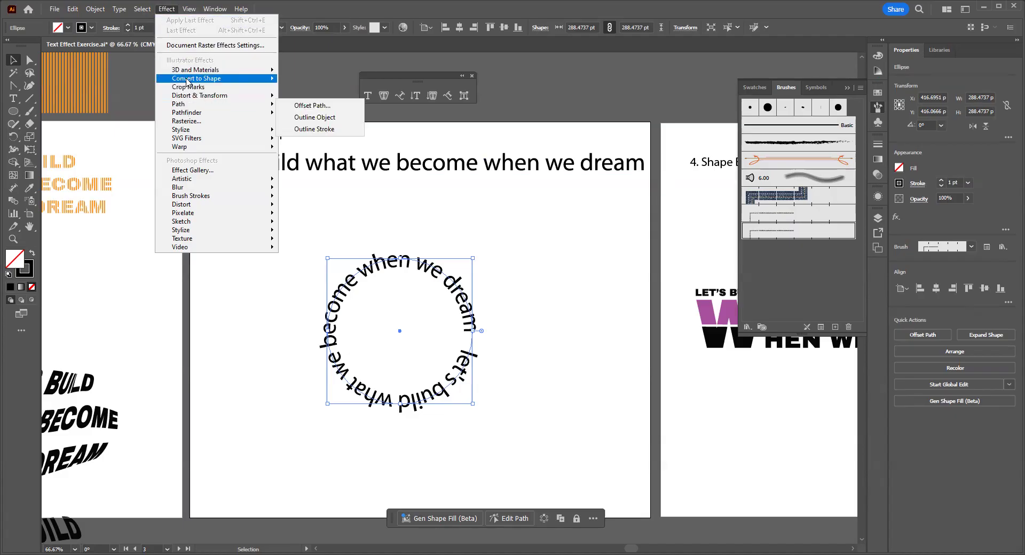
{"action": "mouse_move", "coordinate": [185, 81]}
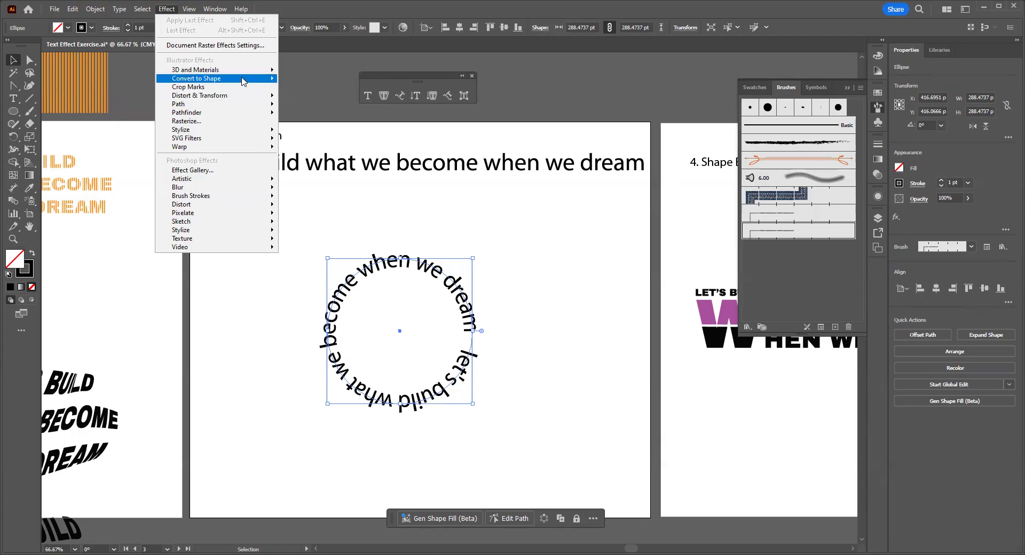
{"action": "mouse_move", "coordinate": [252, 80]}
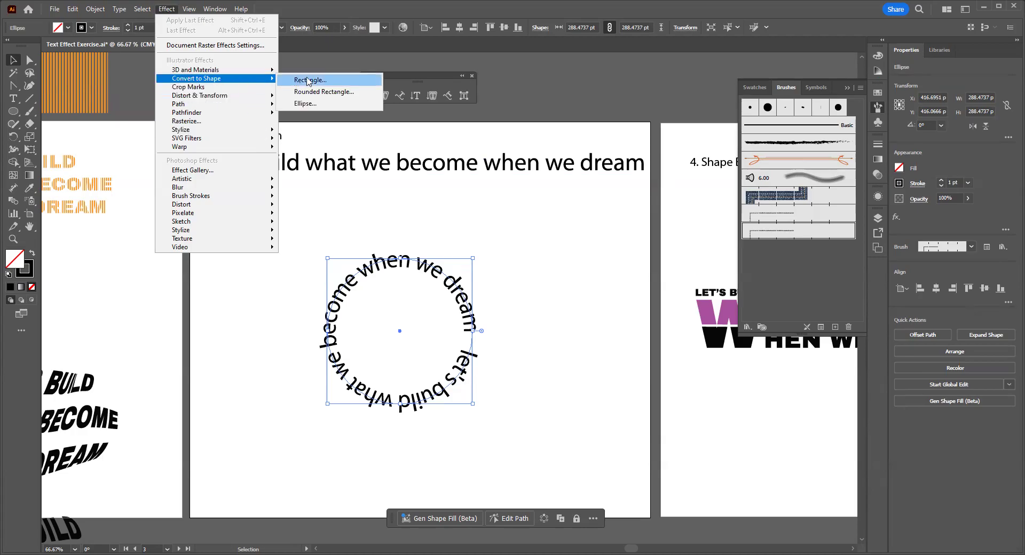
{"action": "left_click", "coordinate": [312, 105]}
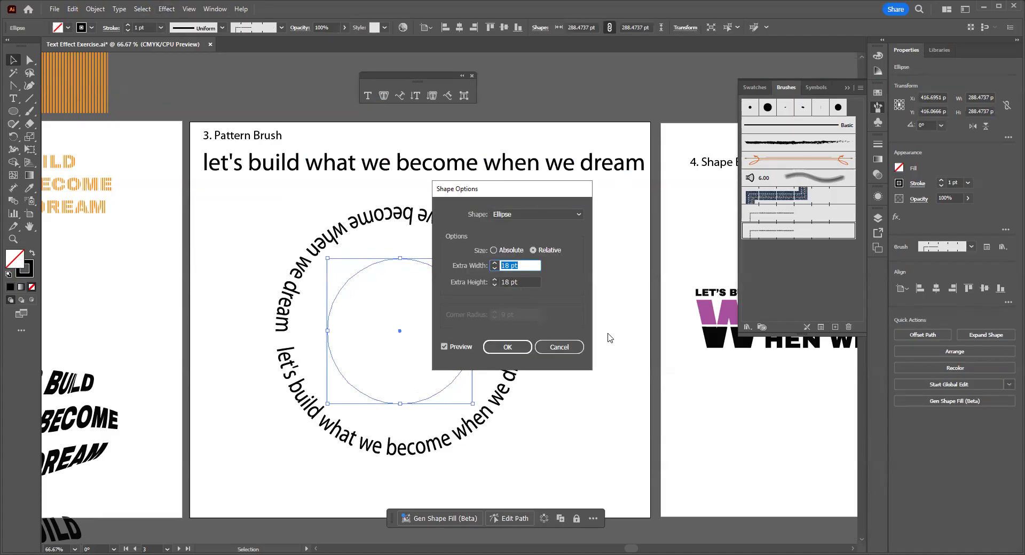
{"action": "key", "text": "Return"}
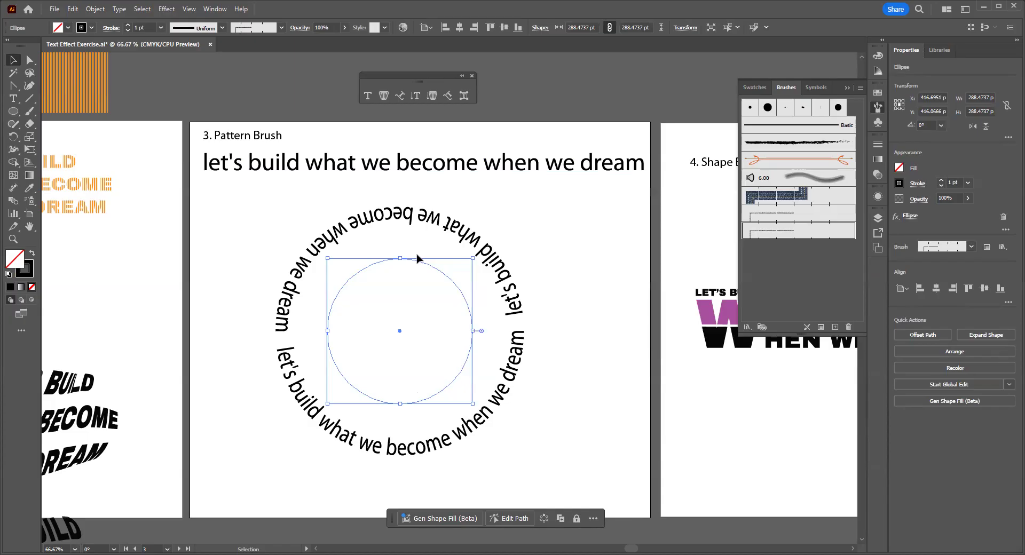
- Start a Transform effect on the text circle with horizontal and vertical scale set to 80%
{"action": "left_click", "coordinate": [163, 11]}
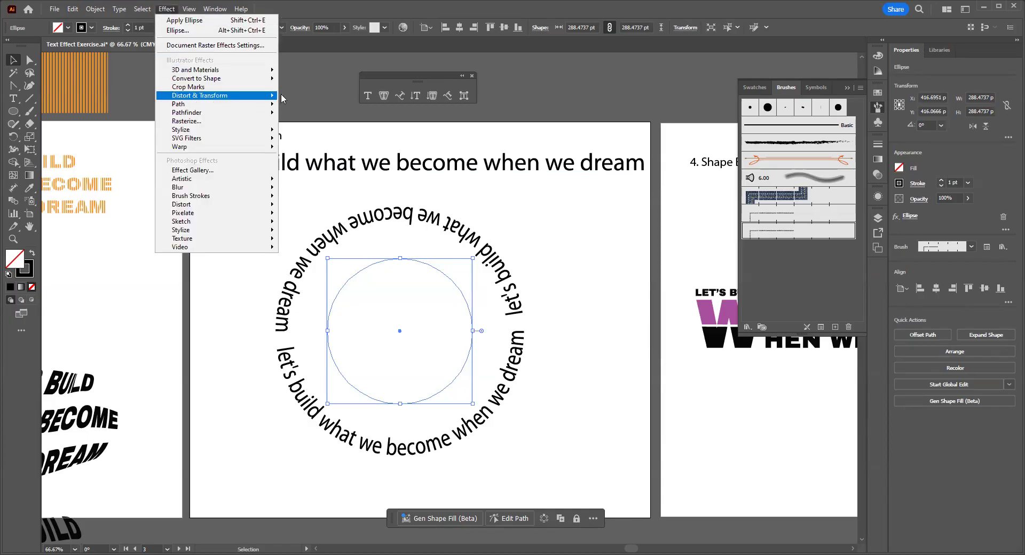
{"action": "mouse_move", "coordinate": [274, 95]}
{"action": "left_click", "coordinate": [304, 134]}
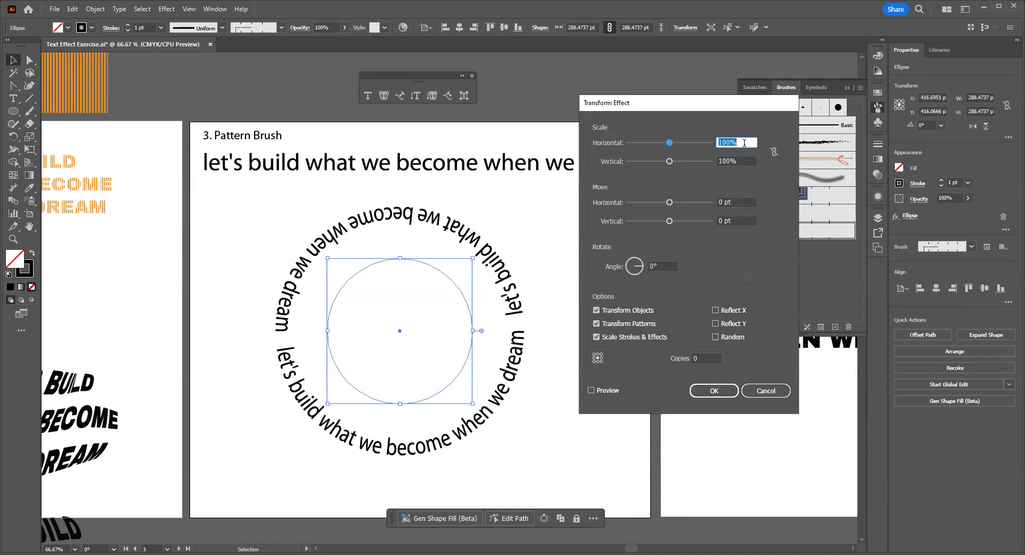
{"action": "type", "text": "8"}
{"action": "key", "text": "Tab"}
{"action": "type", "text": "80"}
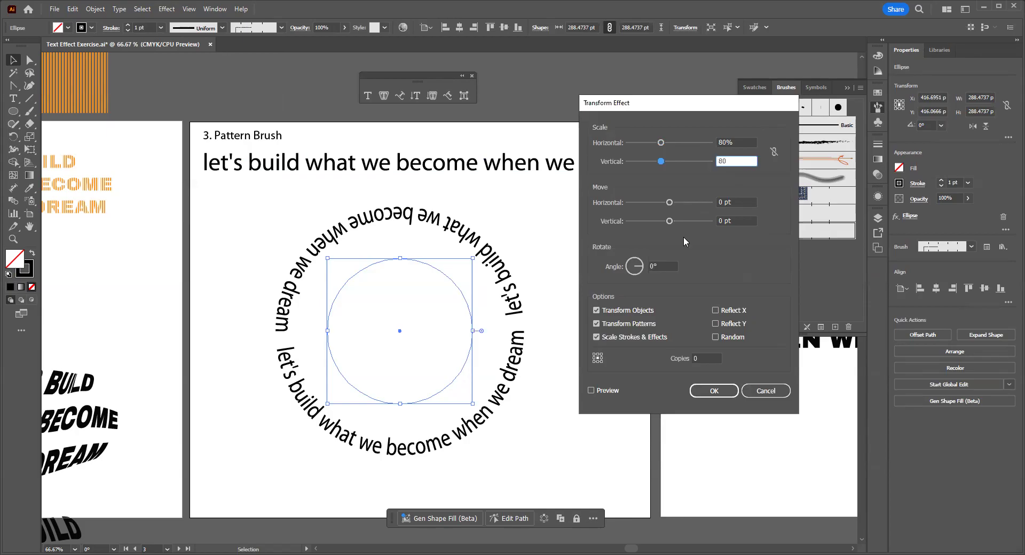
- Disable Transform Patterns and Scale Strokes & Effects, set the copies to 6, and preview the Transform effect
{"action": "left_click", "coordinate": [597, 324]}
{"action": "left_click", "coordinate": [596, 338]}
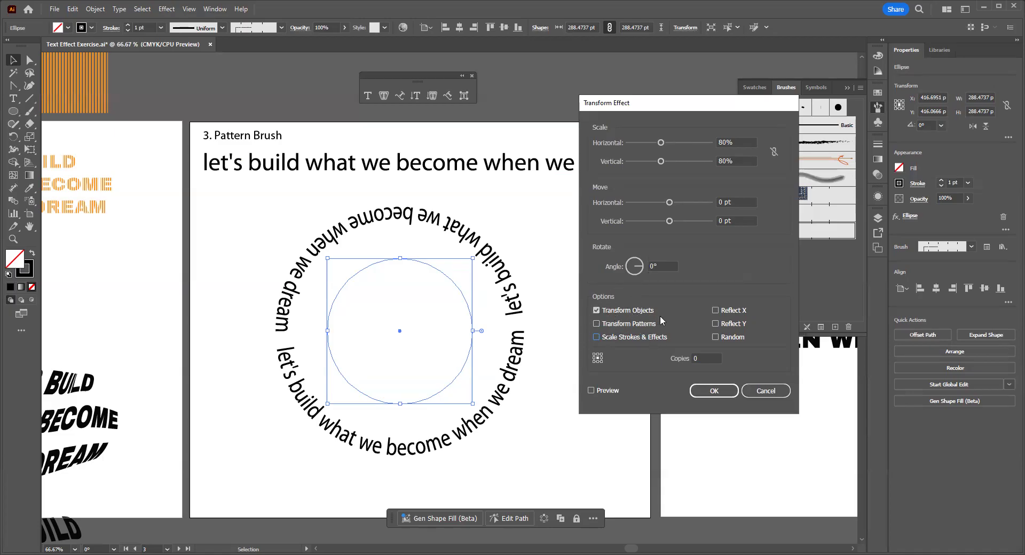
{"action": "double_click", "coordinate": [706, 359]}
{"action": "left_click", "coordinate": [591, 392]}
{"action": "left_click", "coordinate": [612, 393]}
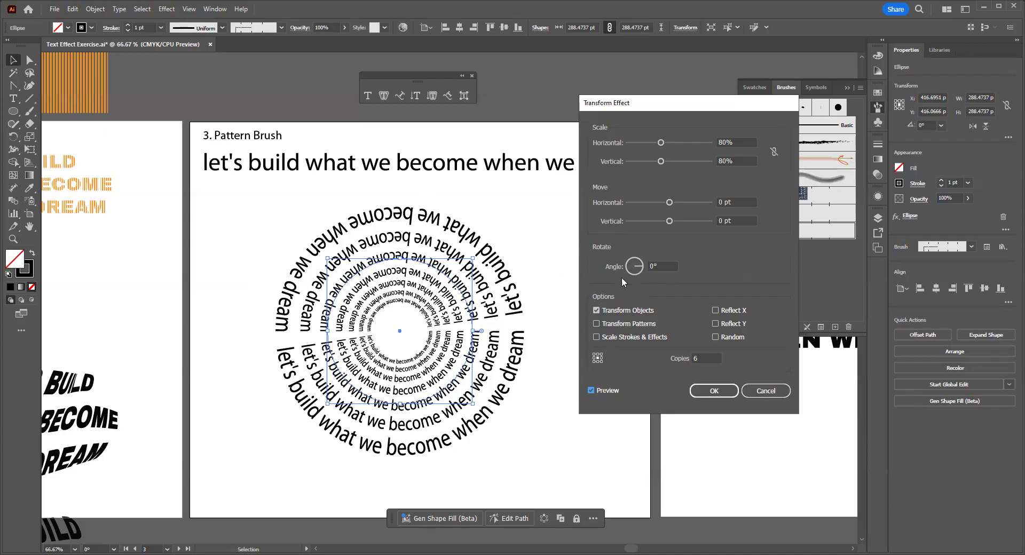
- Set the Transform effect's rotation angle to 15° and preview the rings
{"action": "left_click_drag", "start_coordinate": [659, 266], "coordinate": [646, 267]}
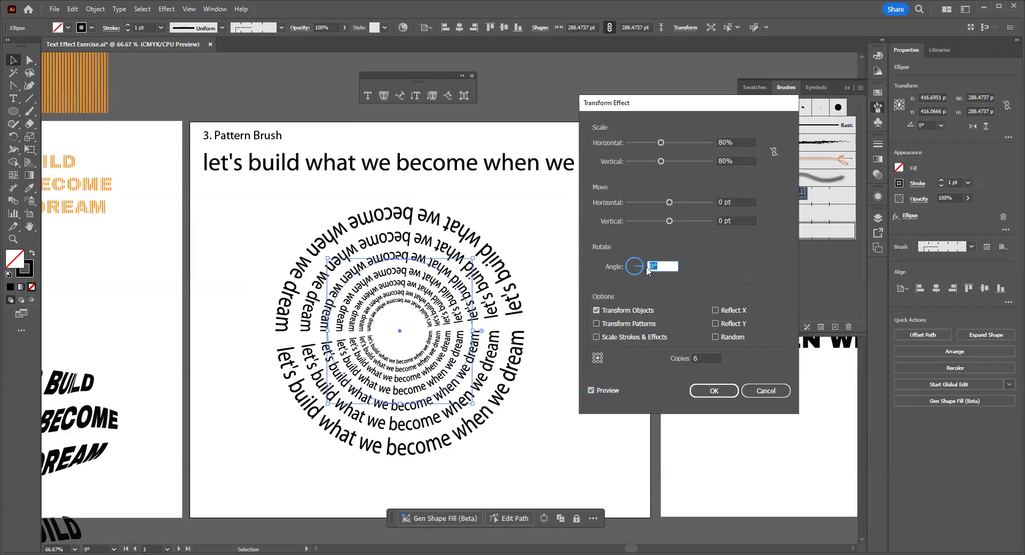
{"action": "type", "text": "15"}
{"action": "left_click", "coordinate": [591, 391]}
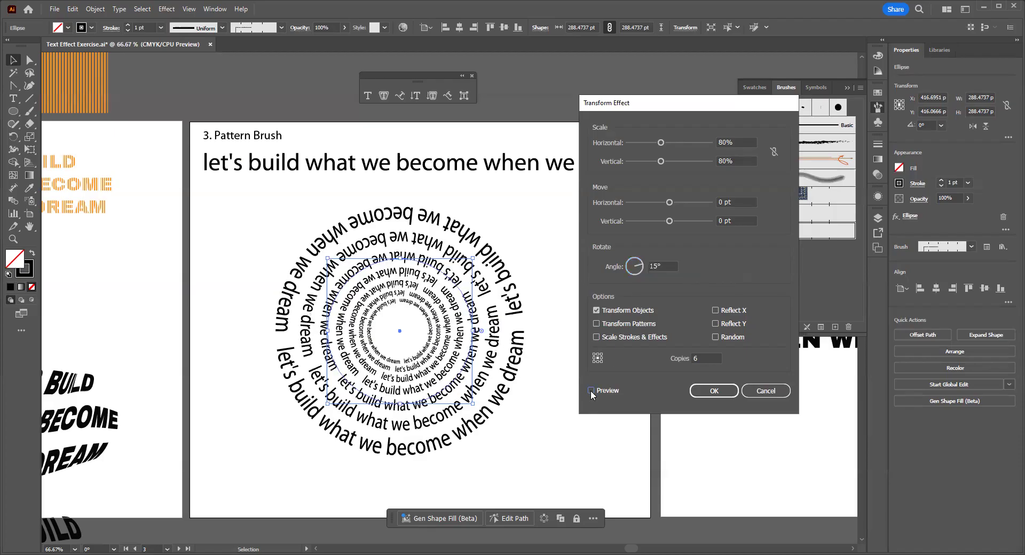
{"action": "left_click", "coordinate": [591, 392]}
- Set the Transform effect's rotation angle to 30° and the copies to 7, apply it, and deselect the rings
{"action": "left_click", "coordinate": [657, 265]}
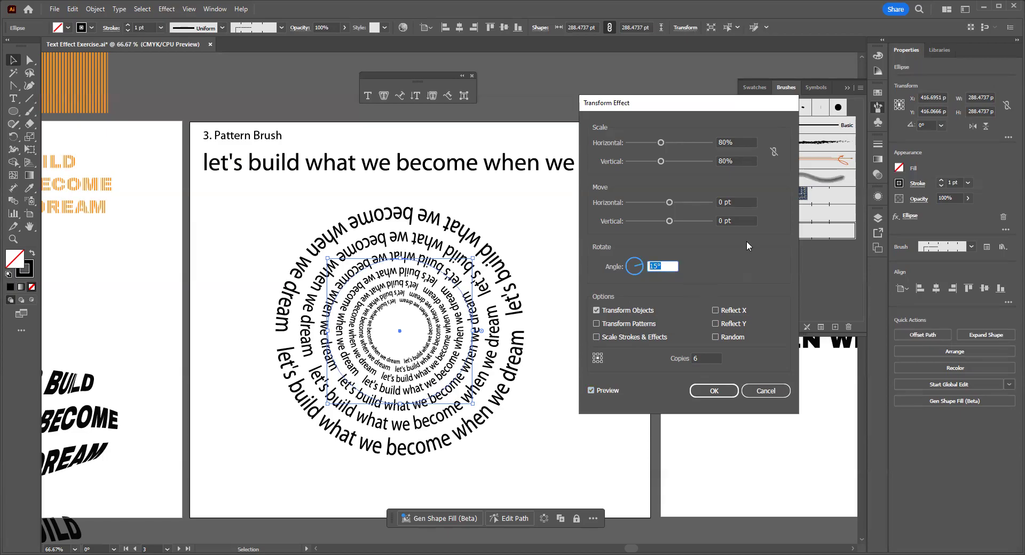
{"action": "type", "text": "30"}
{"action": "left_click", "coordinate": [591, 392]}
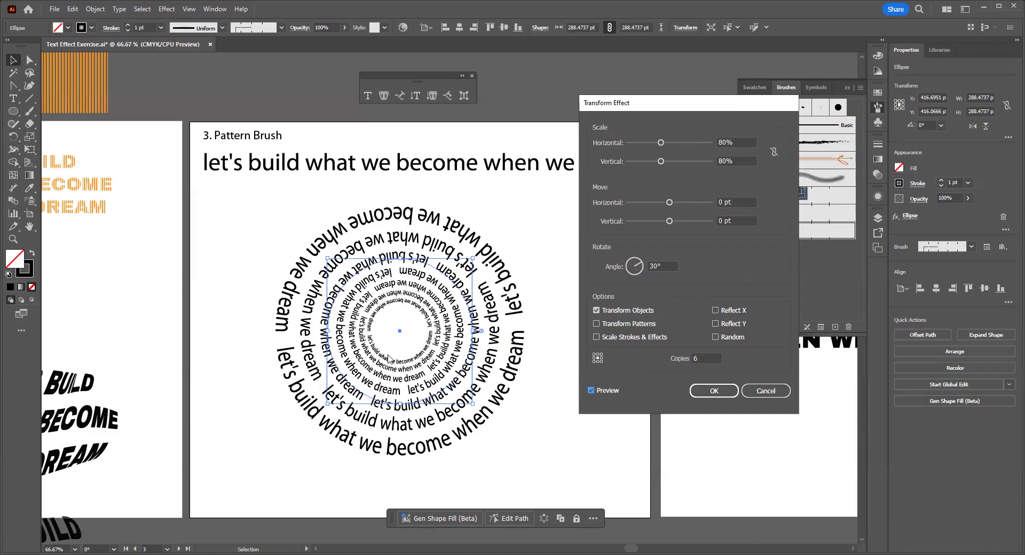
{"action": "double_click", "coordinate": [697, 358]}
{"action": "left_click", "coordinate": [591, 391]}
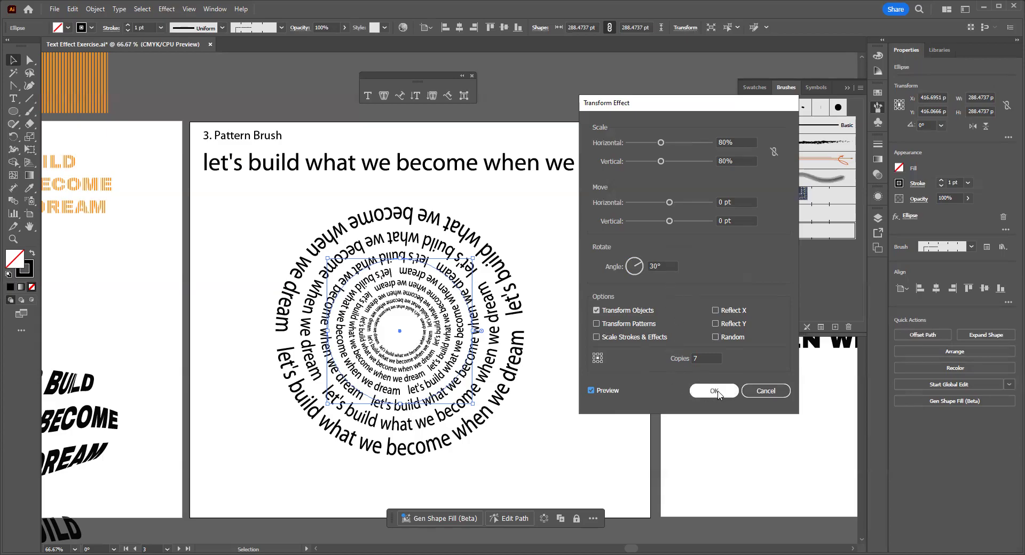
{"action": "key", "text": "Return"}
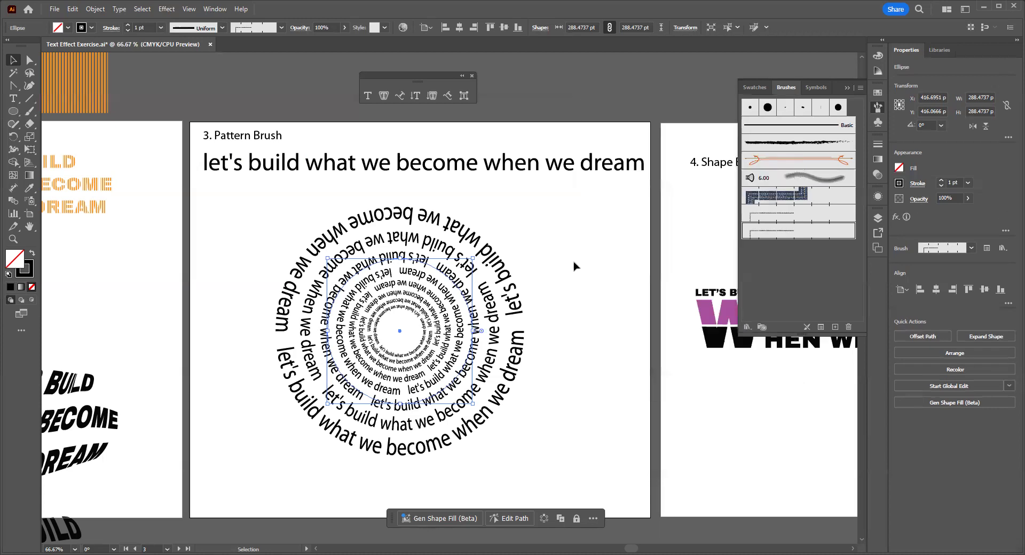
{"action": "left_click", "coordinate": [496, 210]}
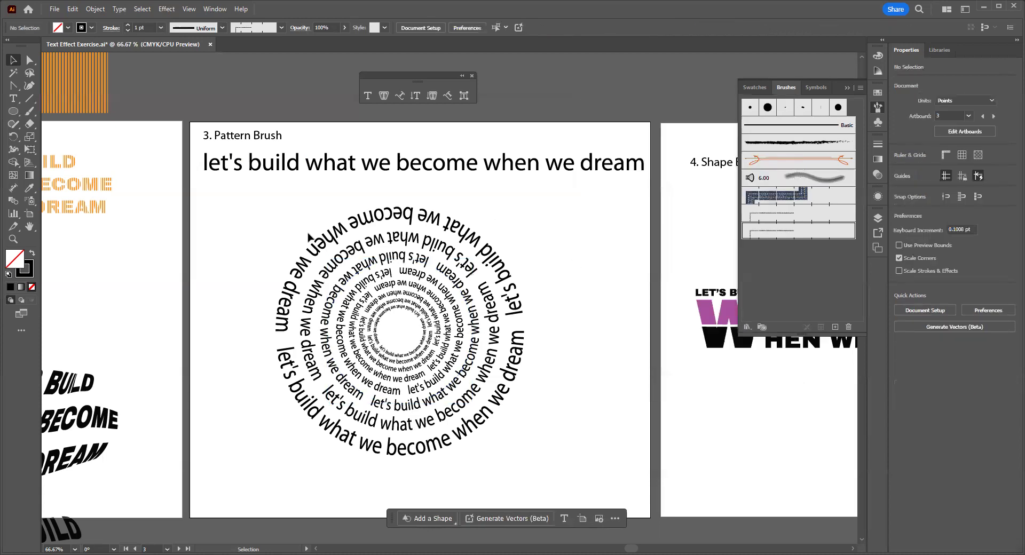
- Try a tapered variable width profile on the concentric text rings and restore the Uniform profile
{"action": "left_click", "coordinate": [391, 218]}
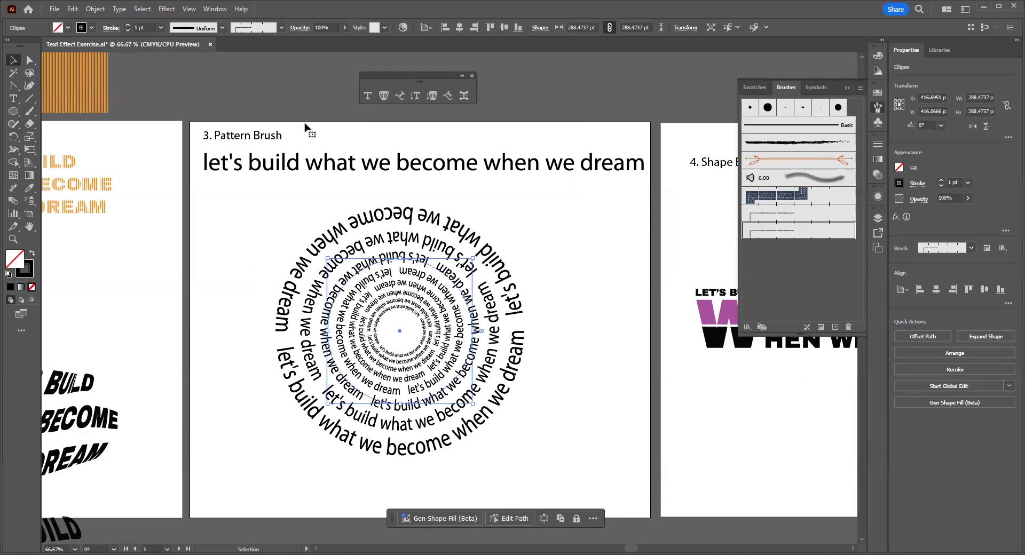
{"action": "left_click", "coordinate": [223, 28]}
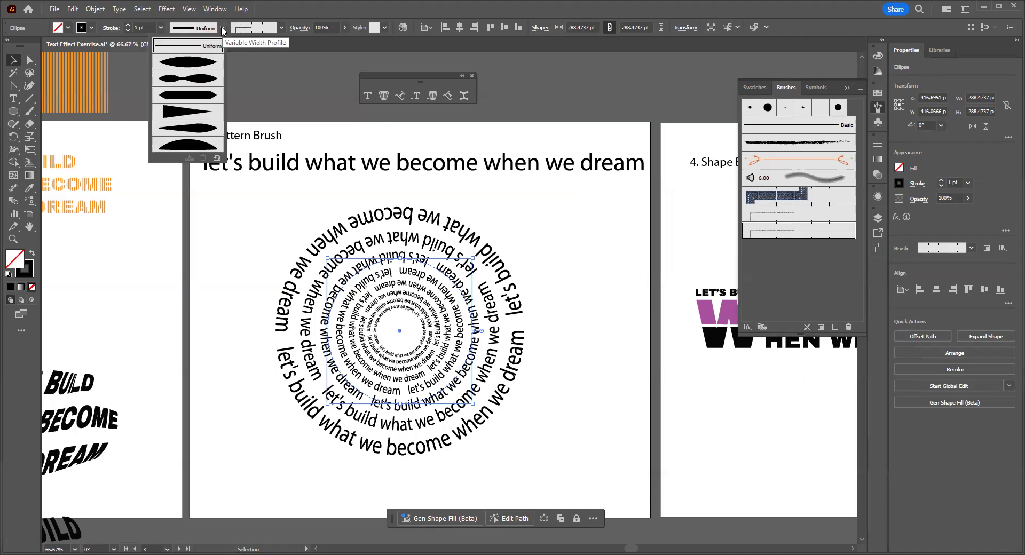
{"action": "left_click", "coordinate": [192, 114]}
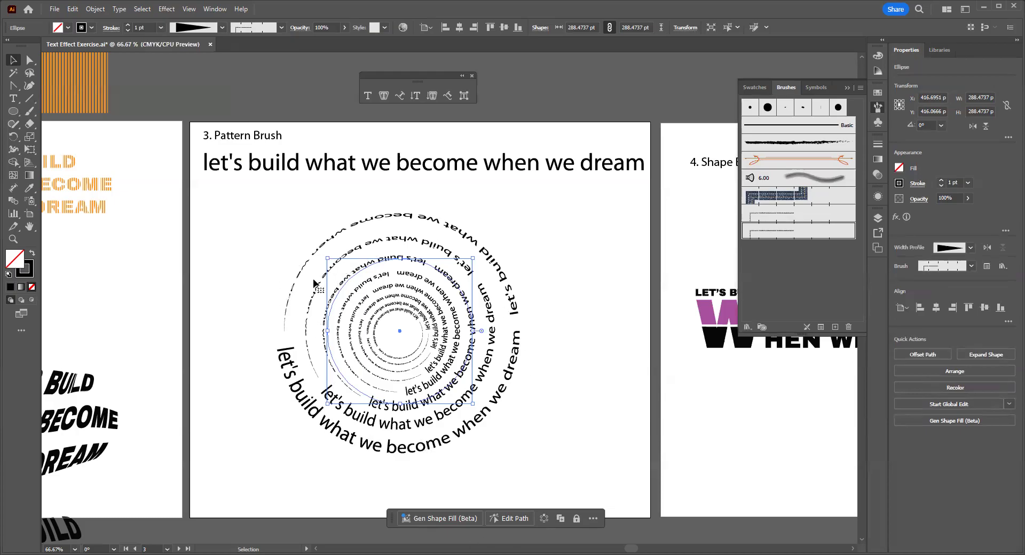
{"action": "left_click", "coordinate": [222, 27]}
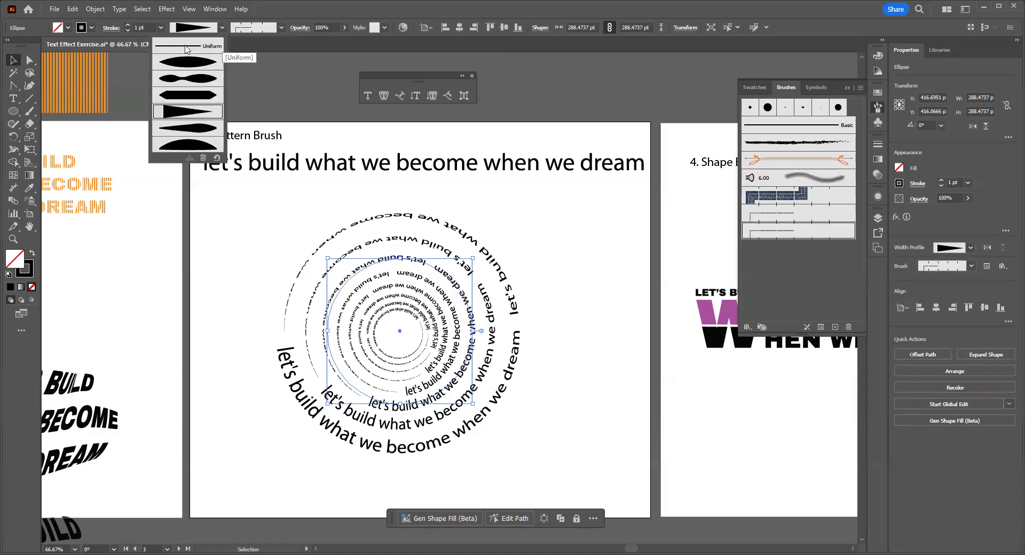
{"action": "left_click", "coordinate": [186, 48]}
{"action": "left_click", "coordinate": [559, 279]}
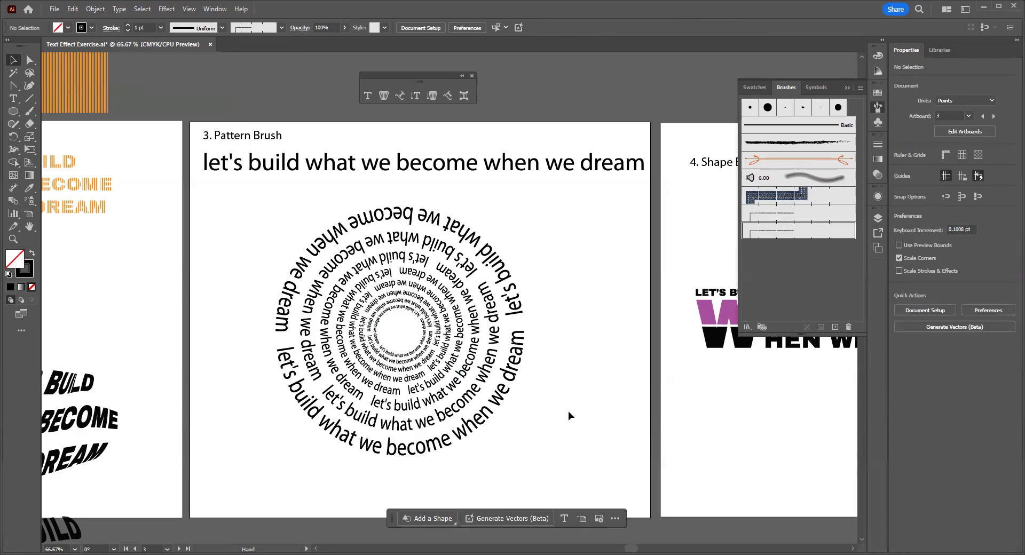
{"action": "scroll", "coordinate": [529, 333], "scroll_direction": "up", "scroll_amount": 1}
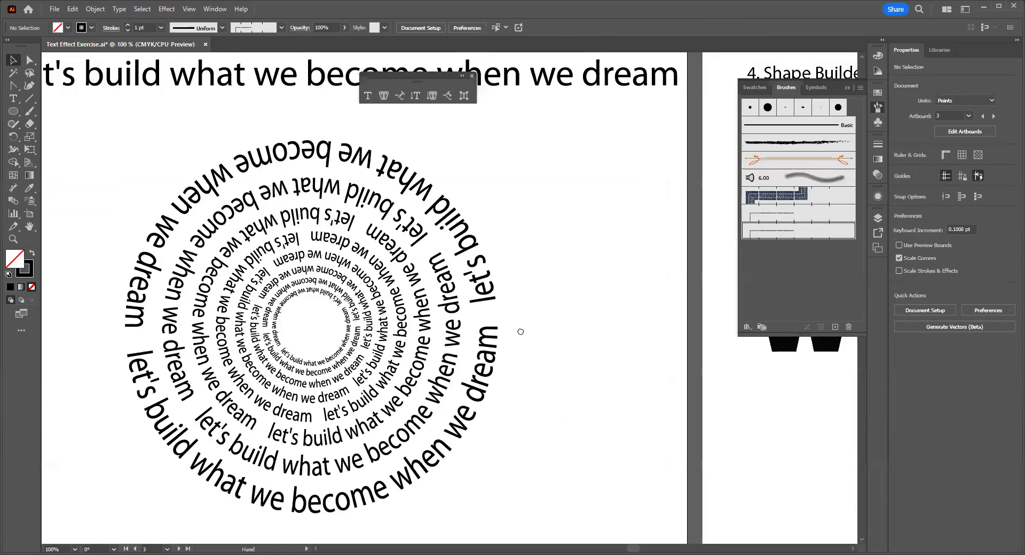
{"action": "left_click_drag", "start_coordinate": [520, 332], "coordinate": [620, 393]}
{"action": "scroll", "coordinate": [446, 303], "scroll_direction": "up", "scroll_amount": 1}
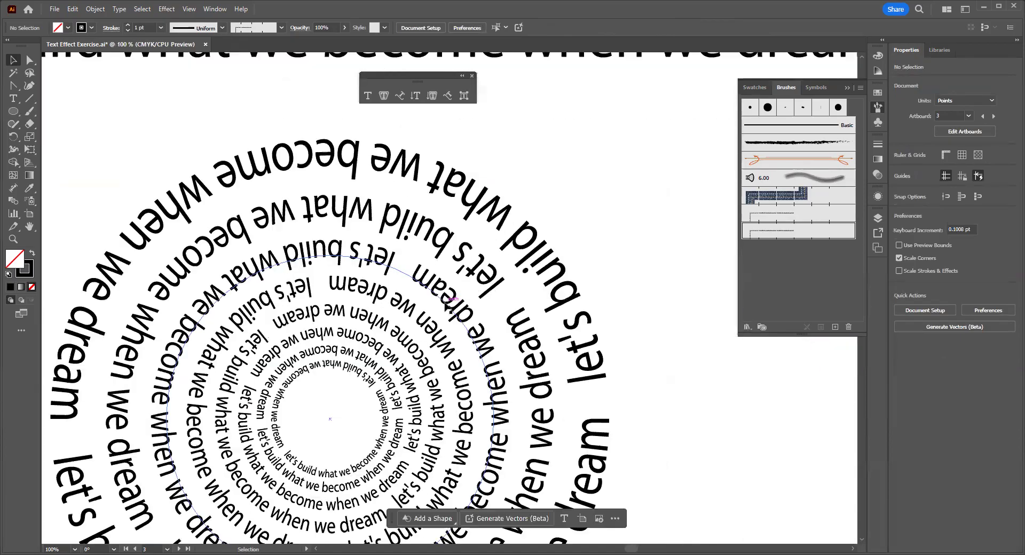
{"action": "scroll", "coordinate": [446, 305], "scroll_direction": "down", "scroll_amount": 1}
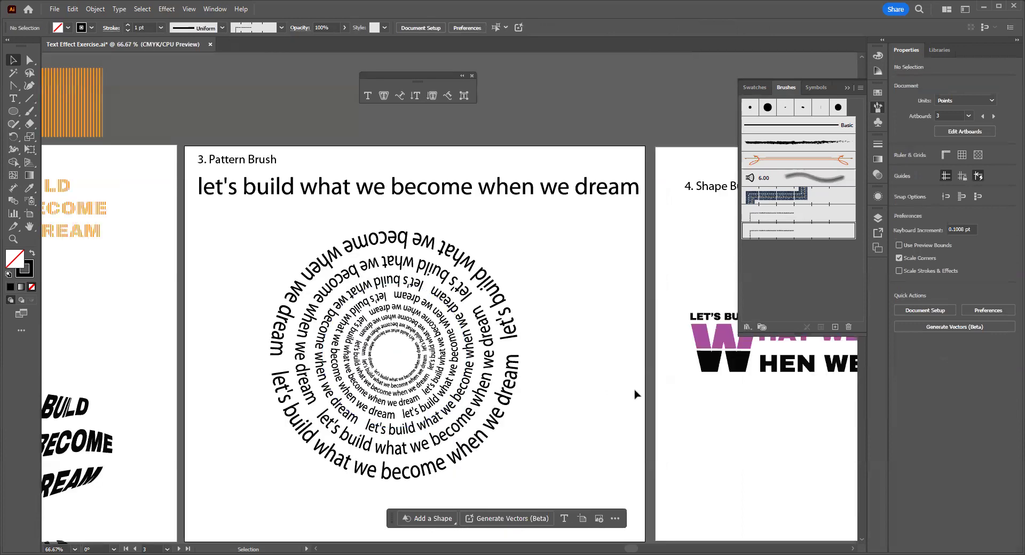
- Copy the bold three-line "LET'S BUILD WHAT WE BECOME WHEN WE DREAM" text from the first artboard
{"action": "left_click_drag", "start_coordinate": [630, 541], "coordinate": [663, 543]}
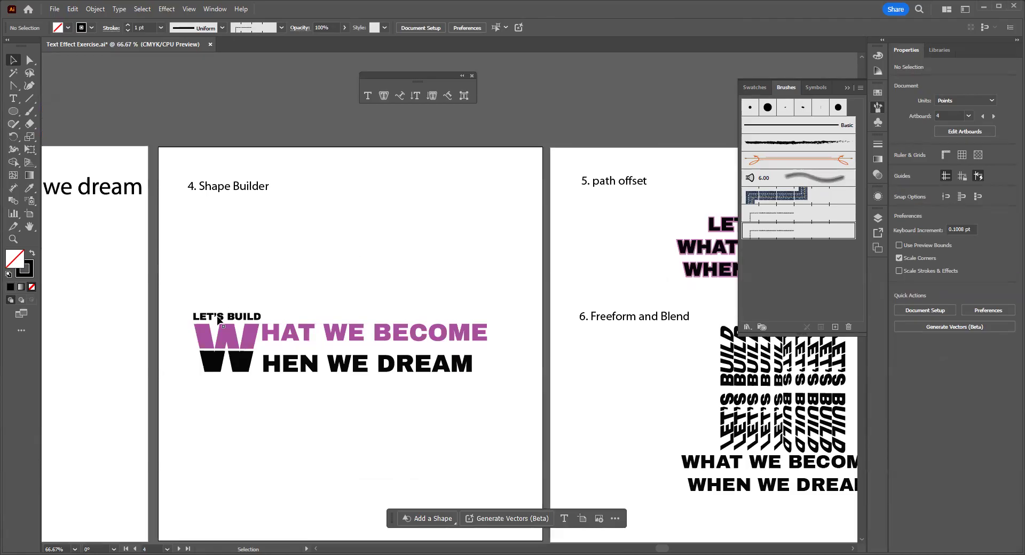
{"action": "left_click_drag", "start_coordinate": [522, 346], "coordinate": [761, 297]}
{"action": "left_click_drag", "start_coordinate": [404, 263], "coordinate": [597, 295]}
{"action": "left_click_drag", "start_coordinate": [283, 292], "coordinate": [649, 301]}
{"action": "left_click_drag", "start_coordinate": [480, 294], "coordinate": [681, 288]}
{"action": "mouse_move", "coordinate": [57, 377]}
{"action": "left_mouse_down"}
{"action": "mouse_move", "coordinate": [229, 449]}
{"action": "mouse_move", "coordinate": [300, 462]}
{"action": "left_mouse_up"}
{"action": "left_click", "coordinate": [180, 408]}
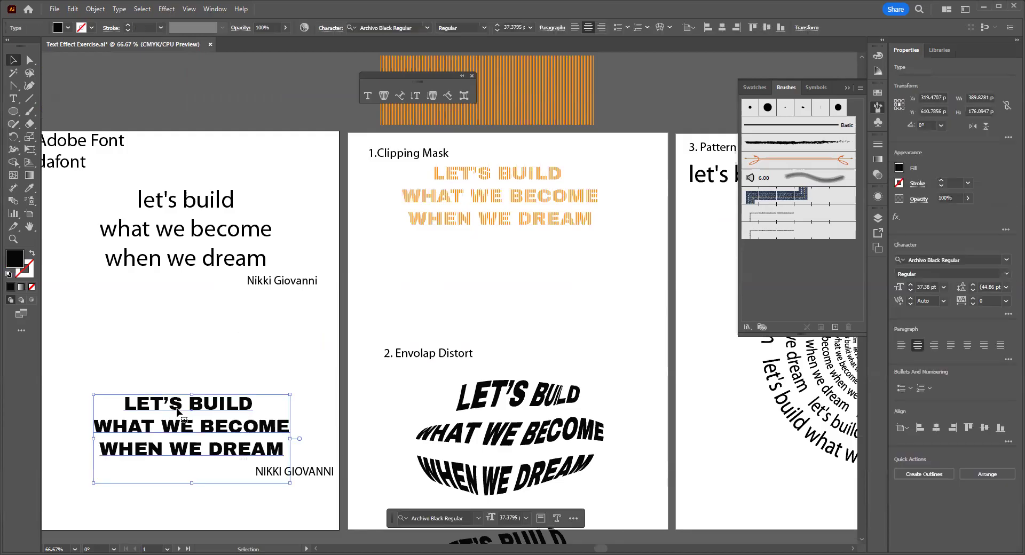
{"action": "key", "text": "ctrl+c"}
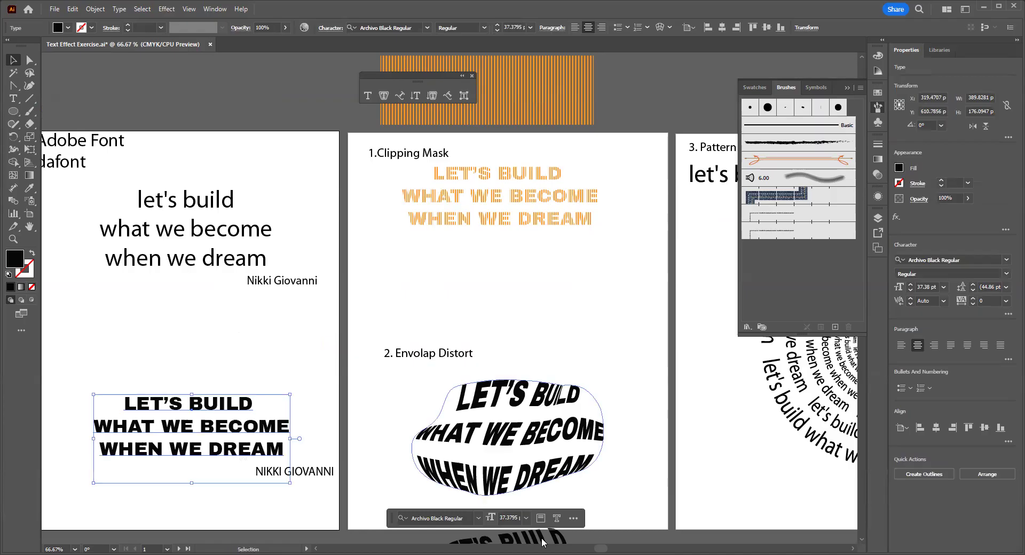
- Move the finished purple-and-black sample lettering down to the lower edge of the Shape Builder artboard
{"action": "left_click_drag", "start_coordinate": [602, 543], "coordinate": [662, 543]}
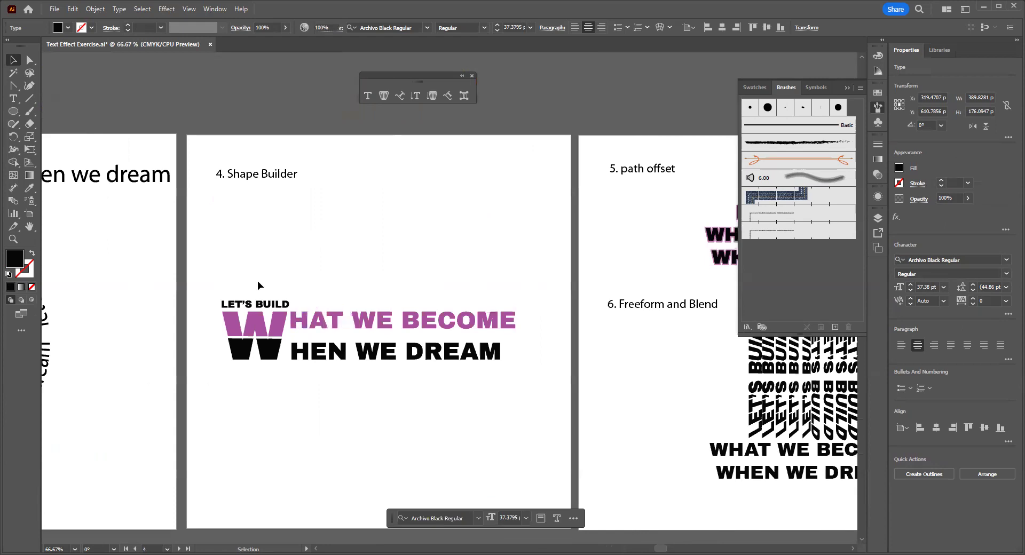
{"action": "left_click", "coordinate": [328, 367]}
{"action": "left_click_drag", "start_coordinate": [431, 336], "coordinate": [395, 373]}
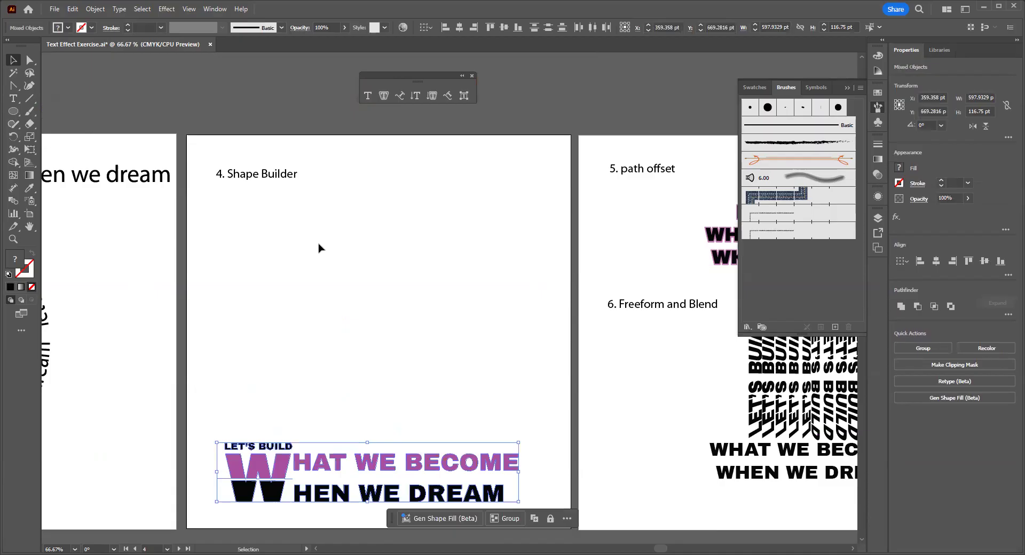
{"action": "left_click", "coordinate": [282, 247]}
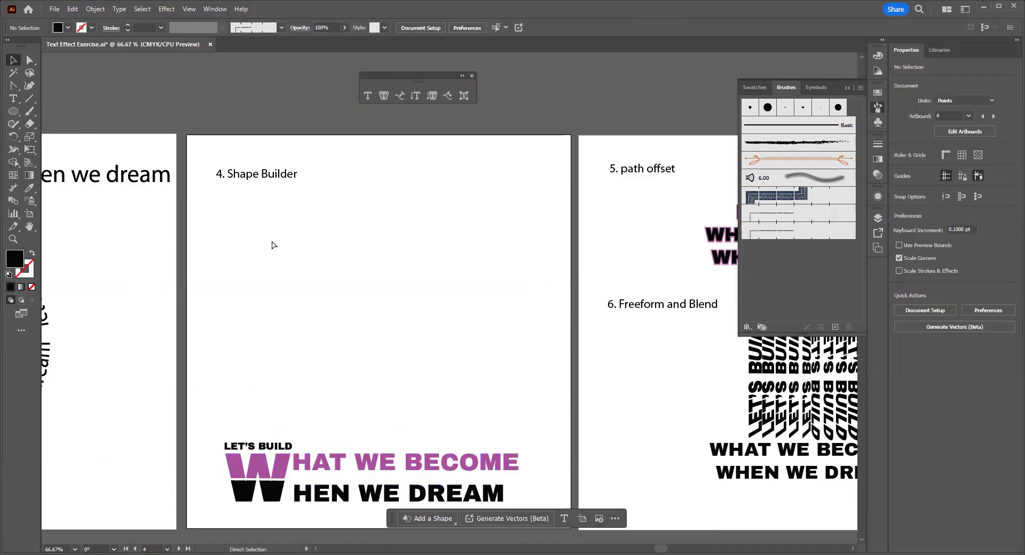
- Paste the copied three-line text onto the Shape Builder artboard and place it just below the heading
{"action": "key", "text": "ctrl+v"}
{"action": "left_click_drag", "start_coordinate": [397, 268], "coordinate": [327, 225]}
{"action": "left_click_drag", "start_coordinate": [447, 225], "coordinate": [448, 225]}
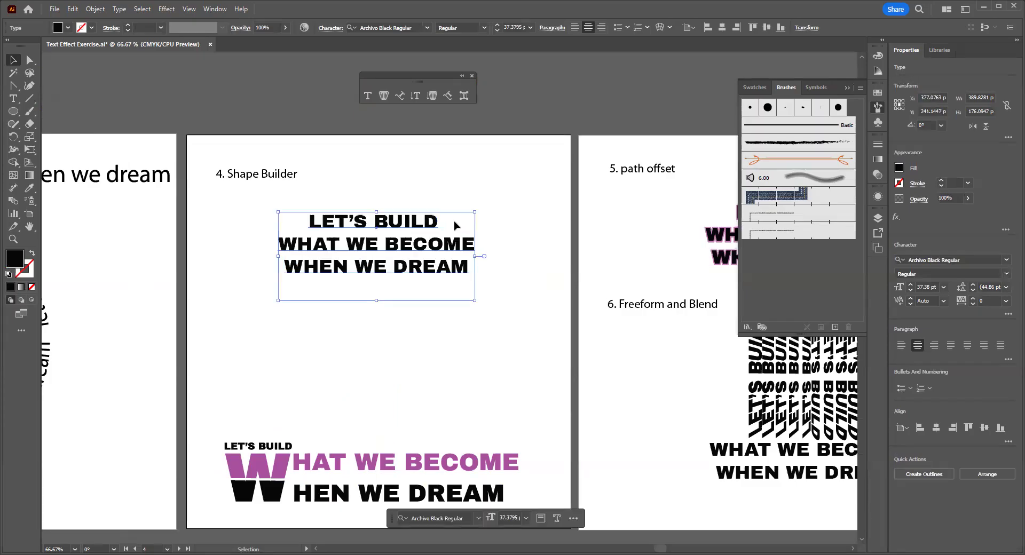
{"action": "left_click", "coordinate": [511, 223]}
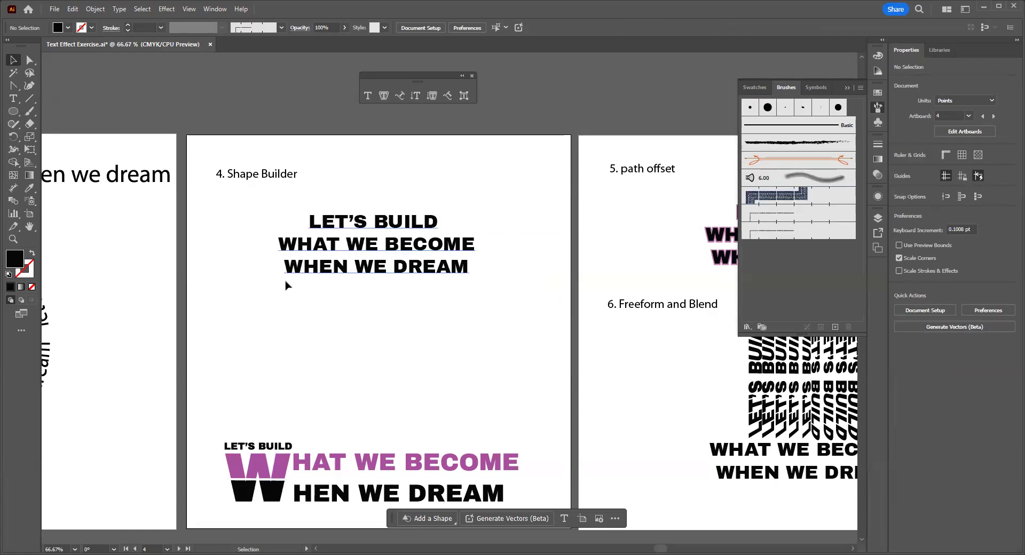
- Convert the pasted three-line text on the Shape Builder artboard to outlines
{"action": "left_click_drag", "start_coordinate": [263, 201], "coordinate": [515, 301]}
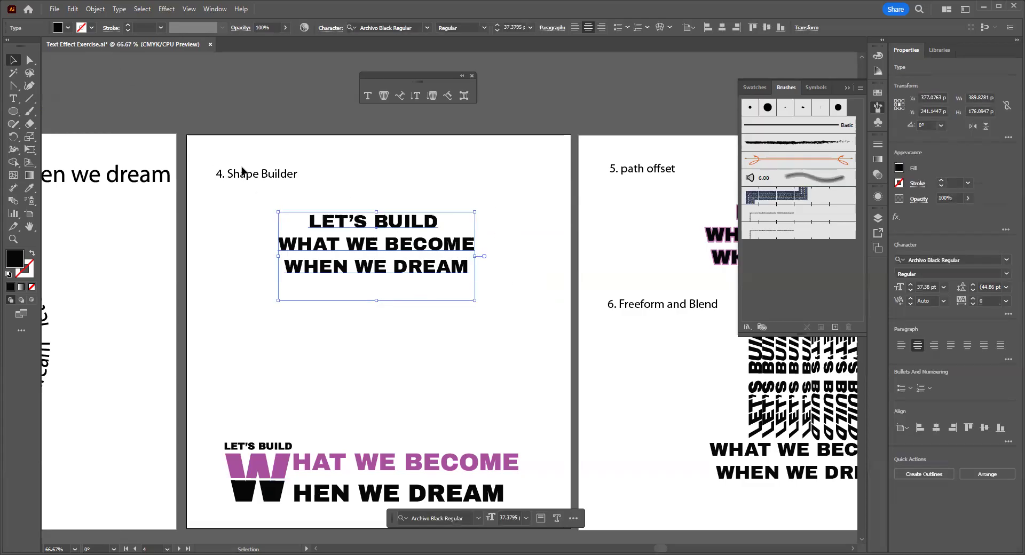
{"action": "left_click", "coordinate": [119, 10]}
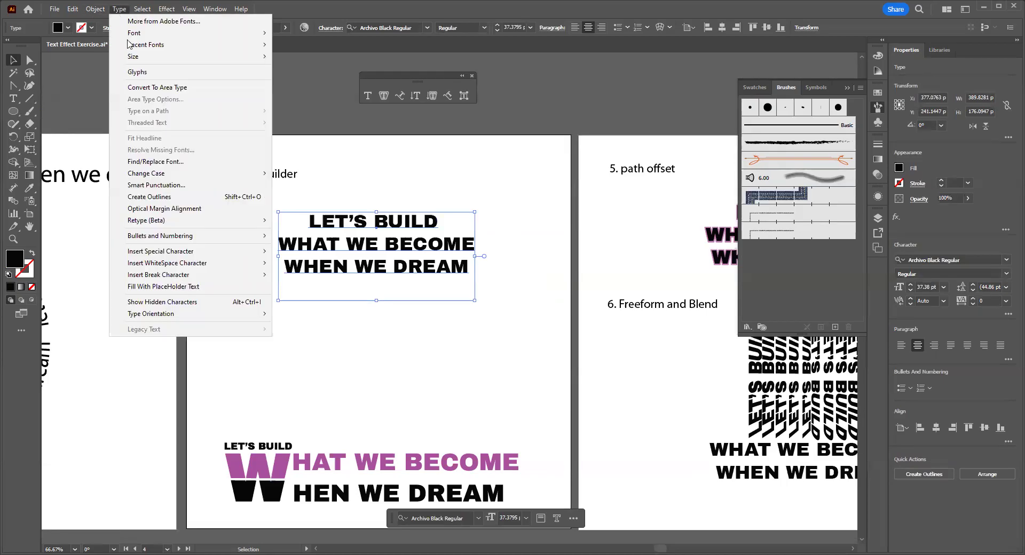
{"action": "left_click", "coordinate": [148, 197]}
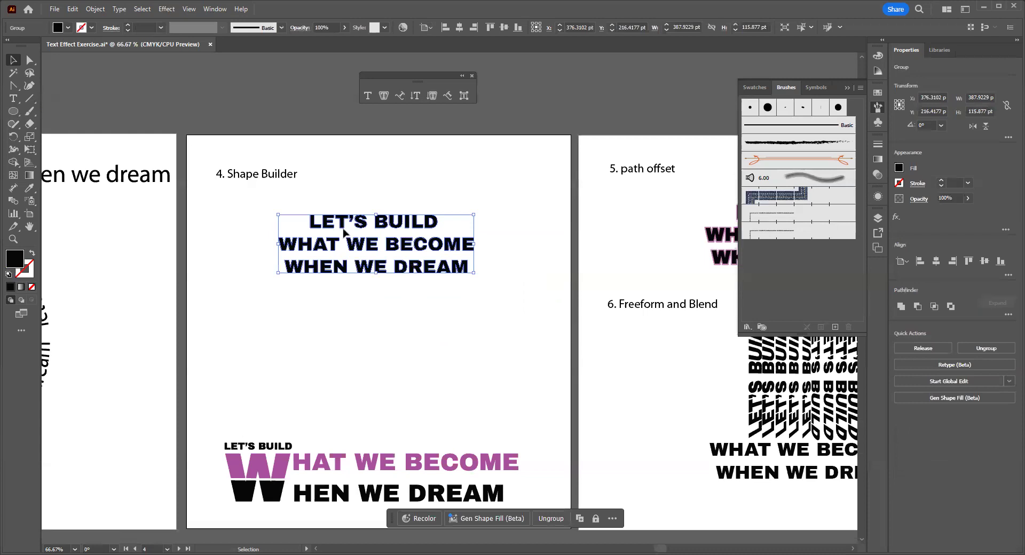
{"action": "left_click", "coordinate": [374, 190]}
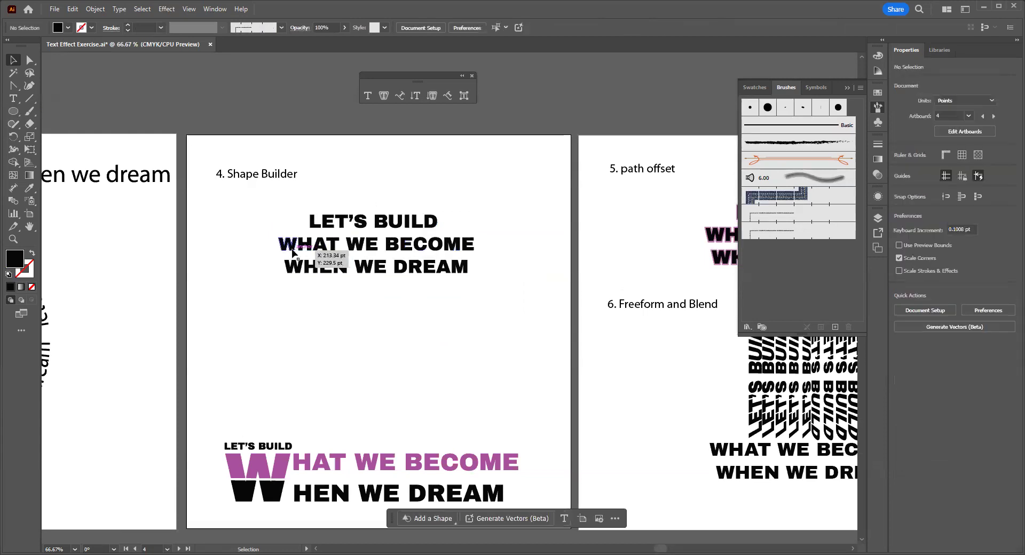
- Delete the outlined W of "WHEN" at the start of the third line
{"action": "scroll", "coordinate": [299, 270], "scroll_direction": "up", "scroll_amount": 3}
{"action": "left_click", "coordinate": [303, 301]}
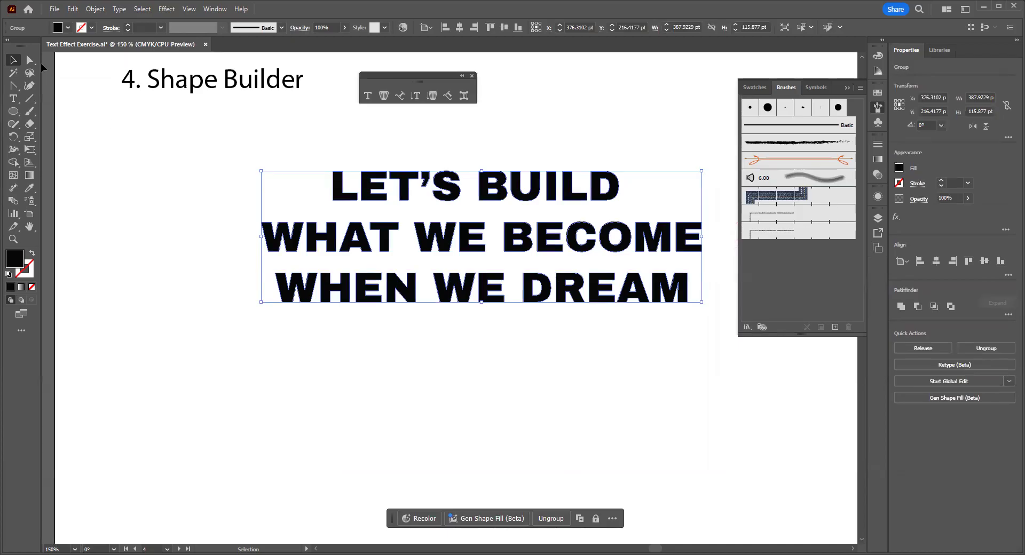
{"action": "key", "text": "a"}
{"action": "left_click_drag", "start_coordinate": [266, 263], "coordinate": [319, 329]}
{"action": "key", "text": "Delete"}
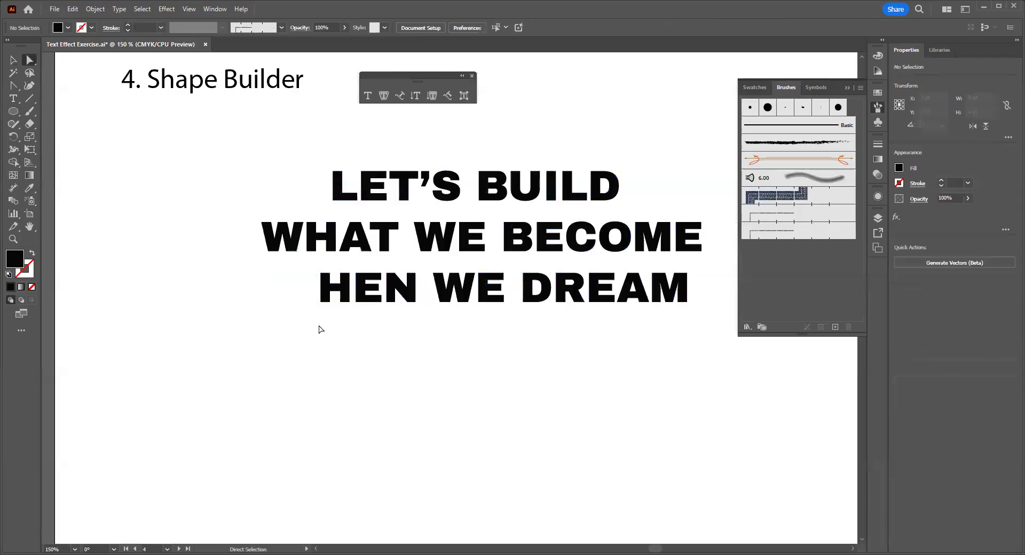
{"action": "left_click", "coordinate": [13, 60]}
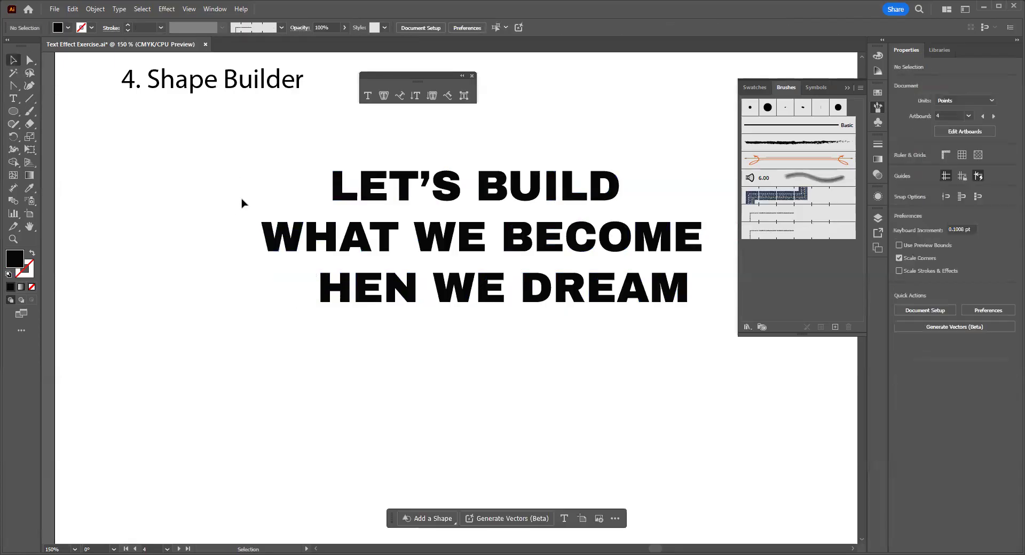
- Isolate the lettering group and enlarge the W of "WHAT" to about 102 by 71 pt, spanning the second and third lines
{"action": "left_click", "coordinate": [271, 247]}
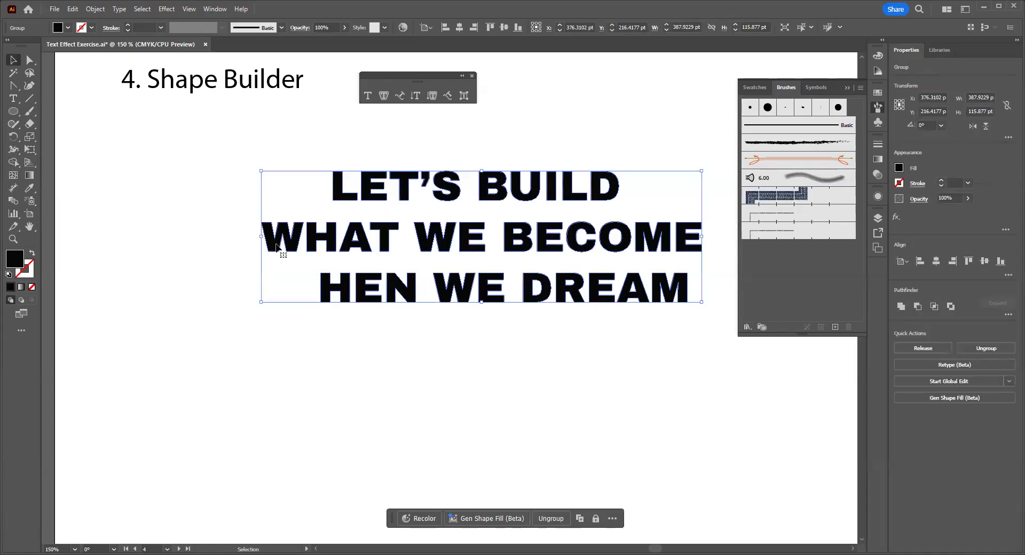
{"action": "double_click", "coordinate": [274, 249]}
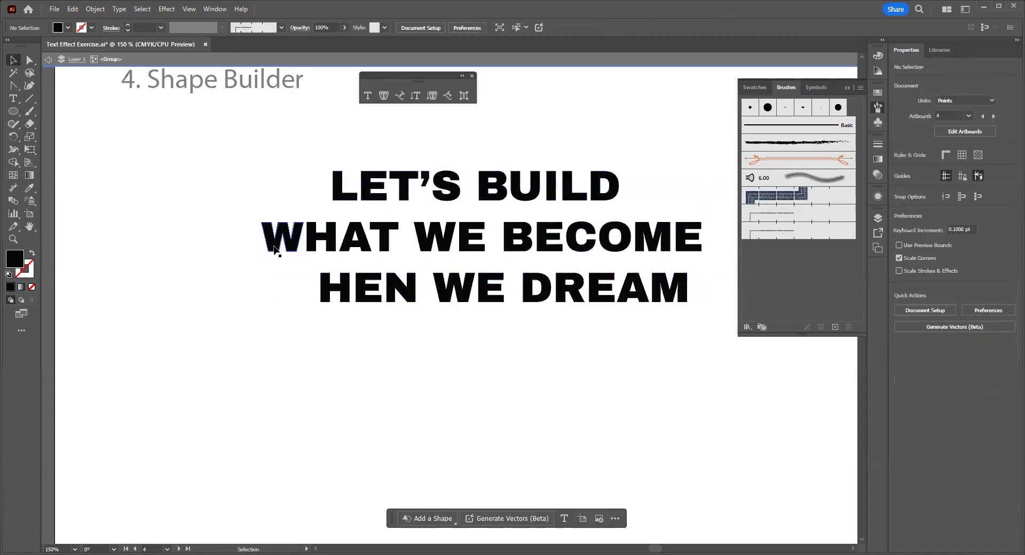
{"action": "left_click", "coordinate": [274, 248]}
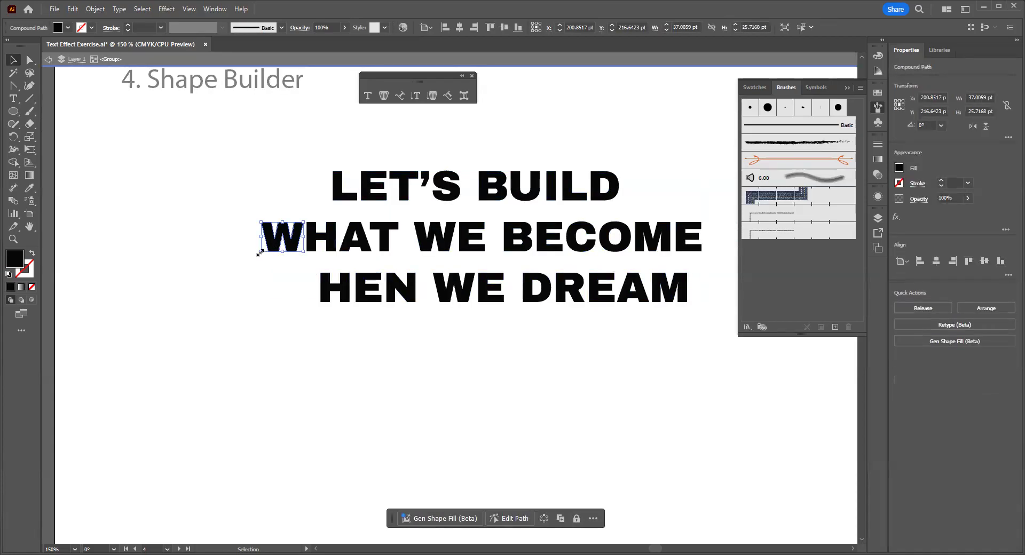
{"action": "mouse_move", "coordinate": [258, 252]}
{"action": "left_mouse_down"}
{"action": "mouse_move", "coordinate": [179, 305]}
{"action": "mouse_move", "coordinate": [188, 303]}
{"action": "left_mouse_up"}
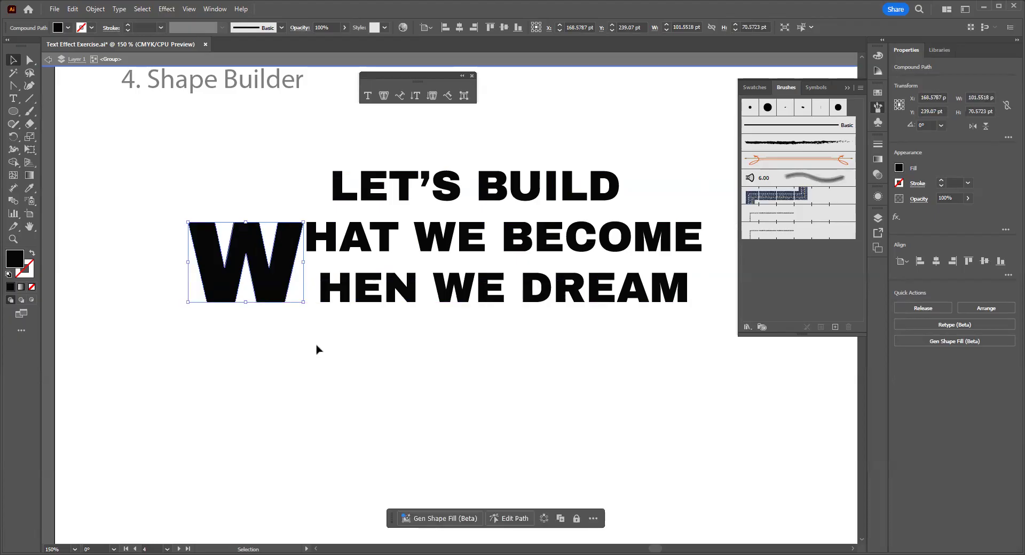
{"action": "left_click", "coordinate": [385, 303]}
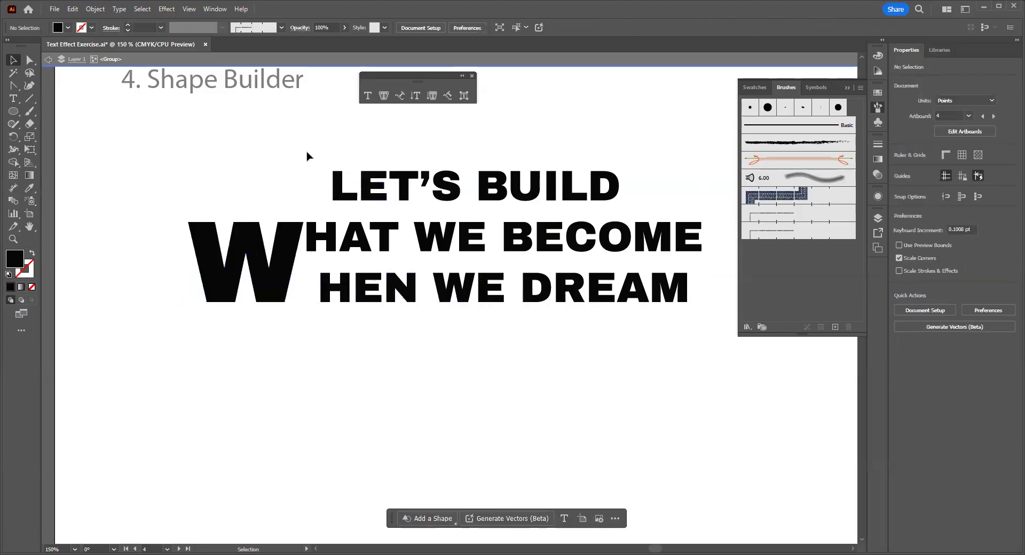
- Scale "LET'S BUILD" to about 99 pt wide, matching the large W, and place it directly above that letter
{"action": "left_click_drag", "start_coordinate": [349, 198], "coordinate": [681, 214]}
{"action": "left_click_drag", "start_coordinate": [500, 190], "coordinate": [344, 202]}
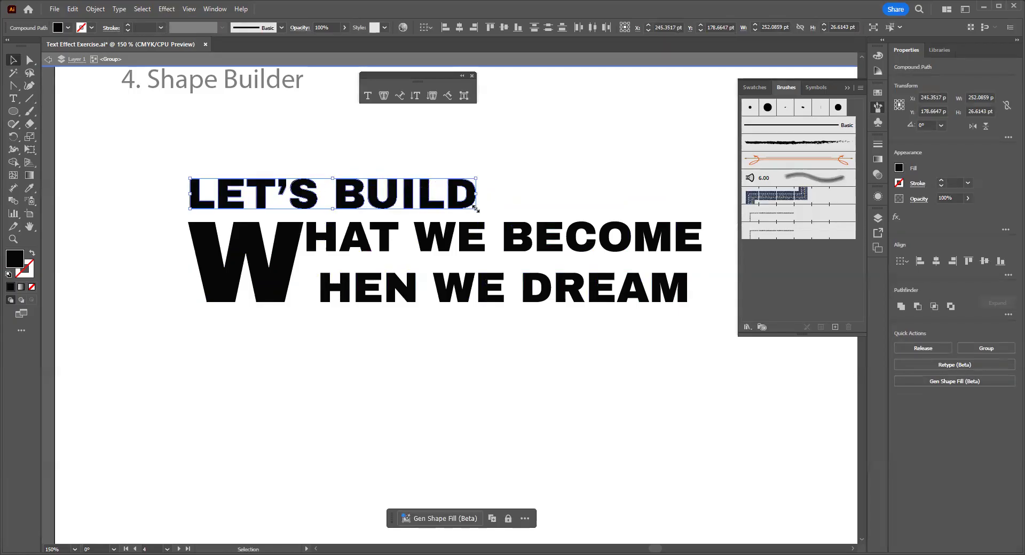
{"action": "left_click_drag", "start_coordinate": [475, 209], "coordinate": [425, 193]}
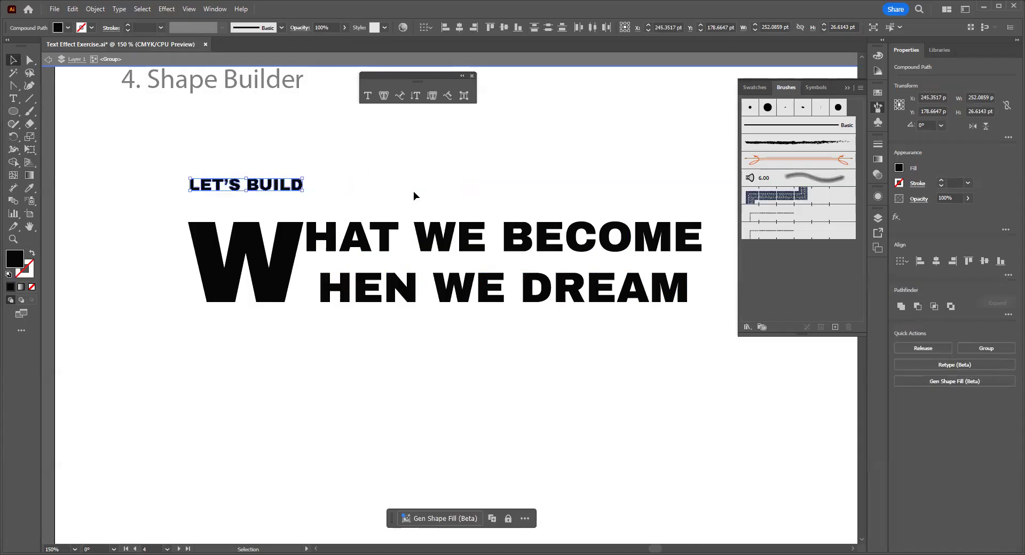
{"action": "left_click_drag", "start_coordinate": [289, 185], "coordinate": [288, 208]}
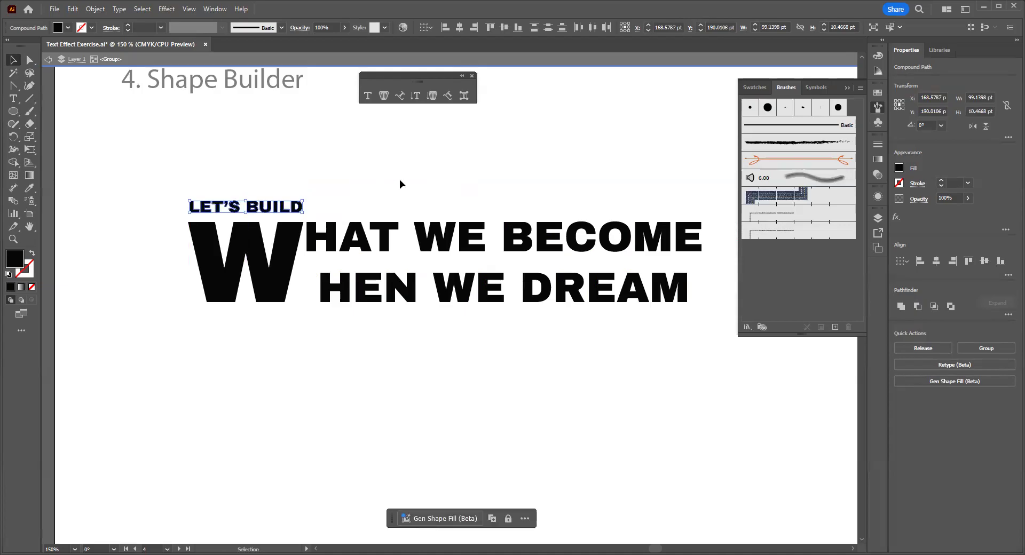
{"action": "left_click", "coordinate": [401, 185]}
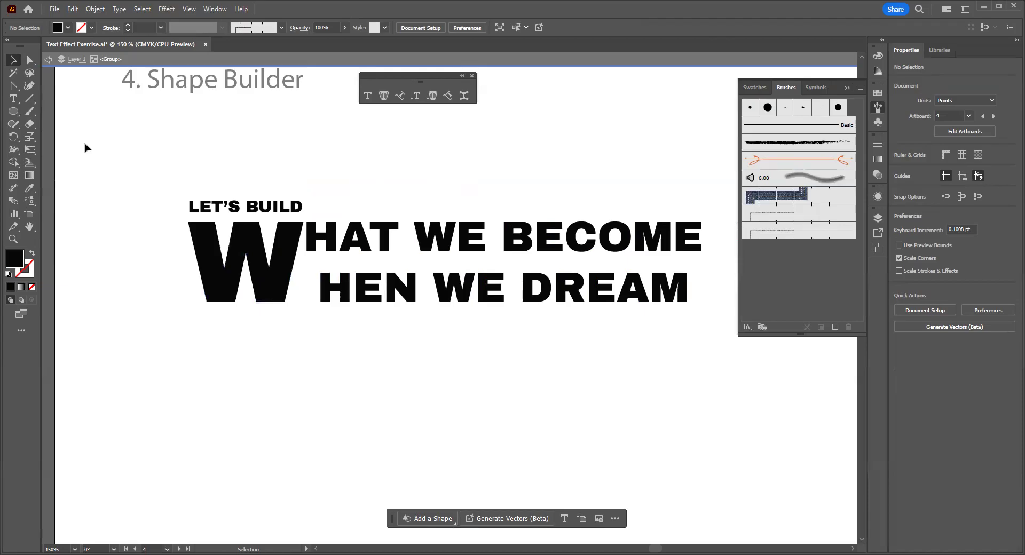
- Leave group isolation and draw a horizontal line about 102 pt long across the large W, level with the bottoms of its two upper notches
{"action": "left_click", "coordinate": [29, 102]}
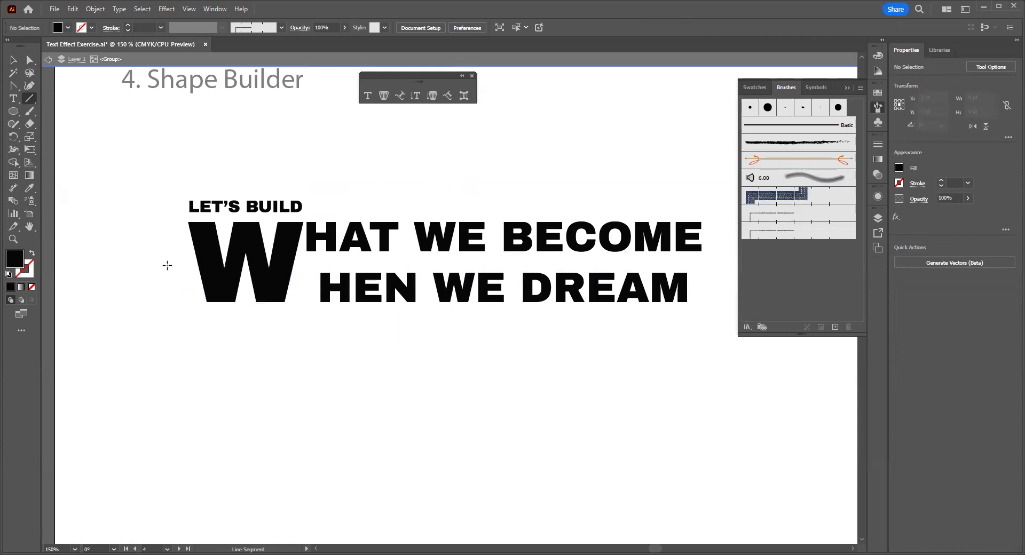
{"action": "left_click", "coordinate": [11, 61]}
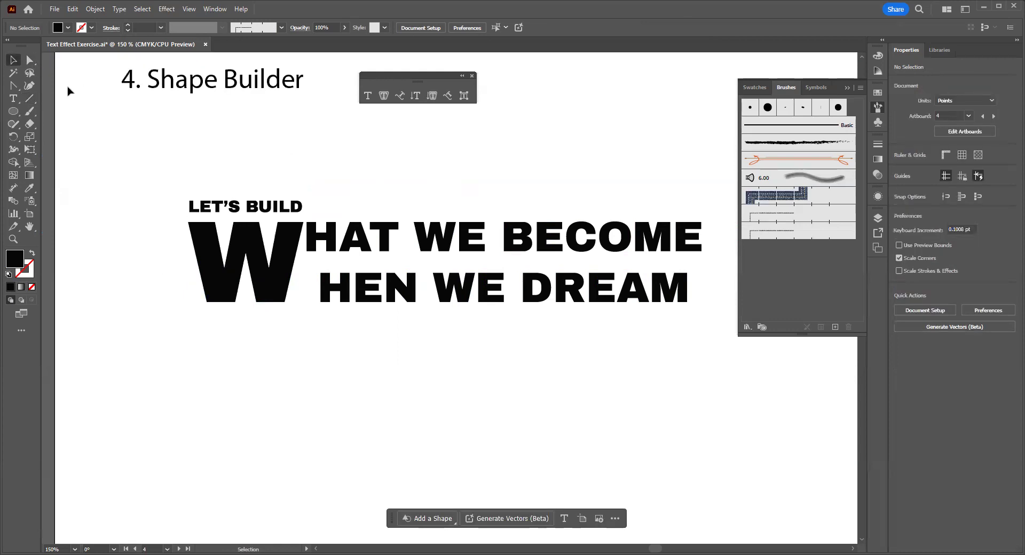
{"action": "left_click", "coordinate": [31, 100]}
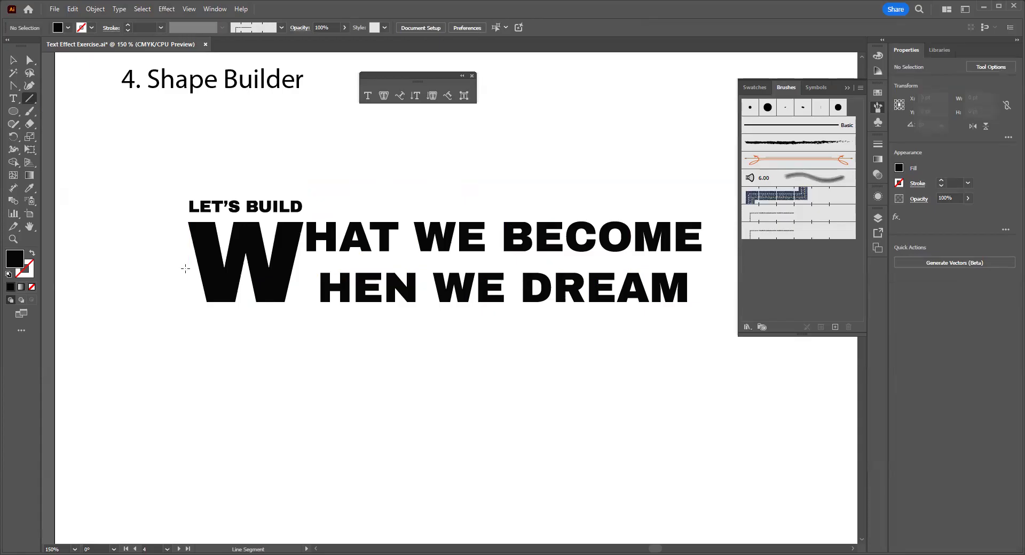
{"action": "left_click_drag", "start_coordinate": [185, 268], "coordinate": [301, 268]}
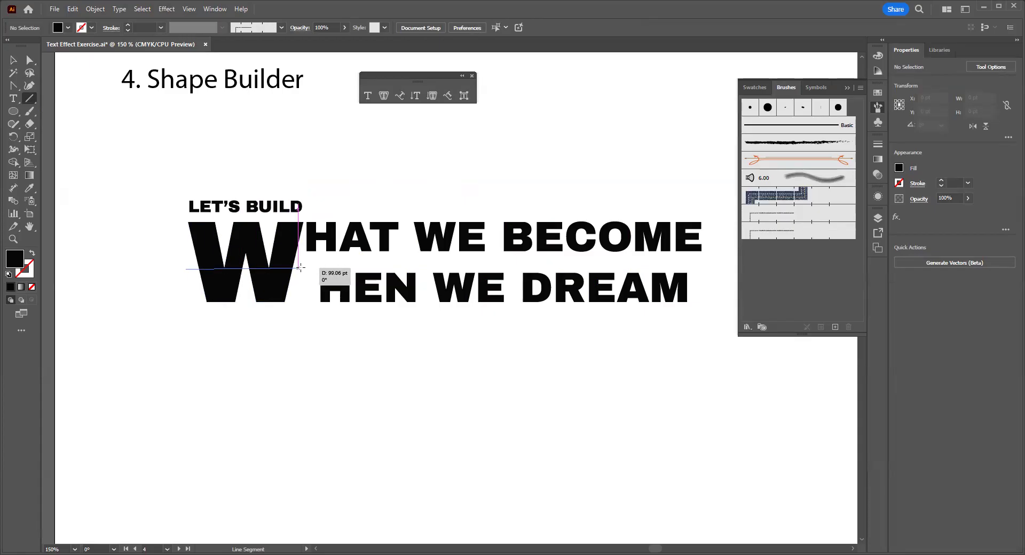
{"action": "left_click_drag", "start_coordinate": [301, 268], "coordinate": [302, 269]}
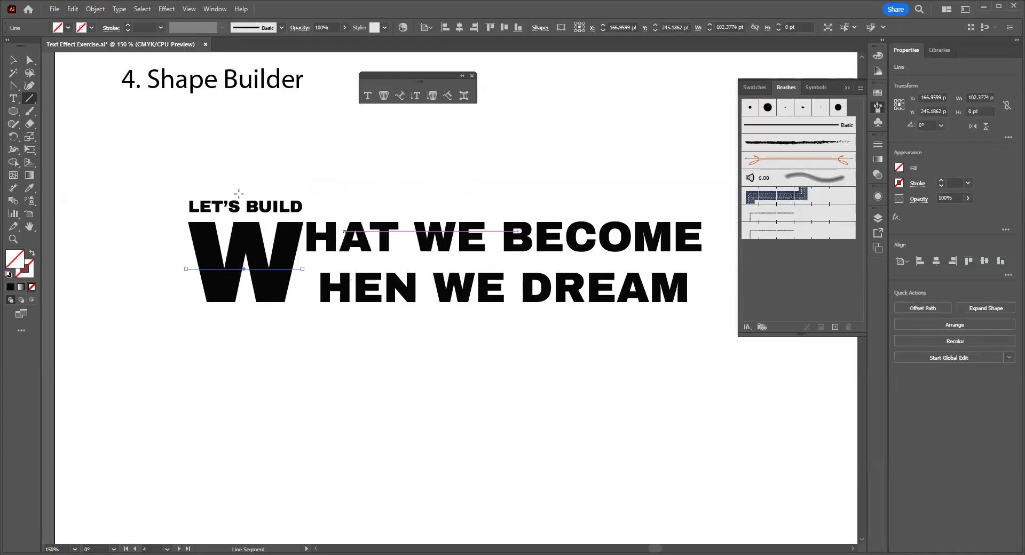
{"action": "left_click", "coordinate": [13, 60]}
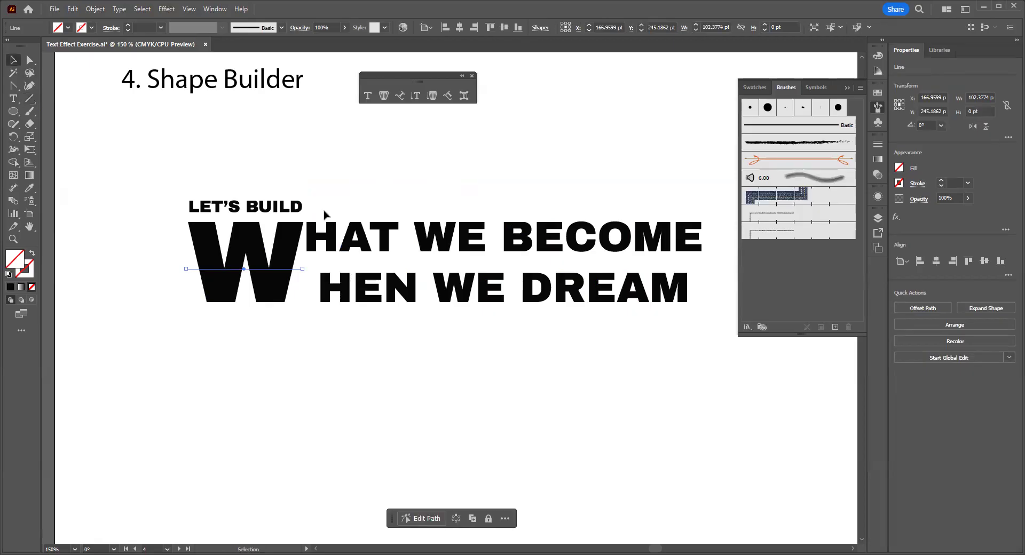
{"action": "left_click_drag", "start_coordinate": [250, 270], "coordinate": [250, 267]}
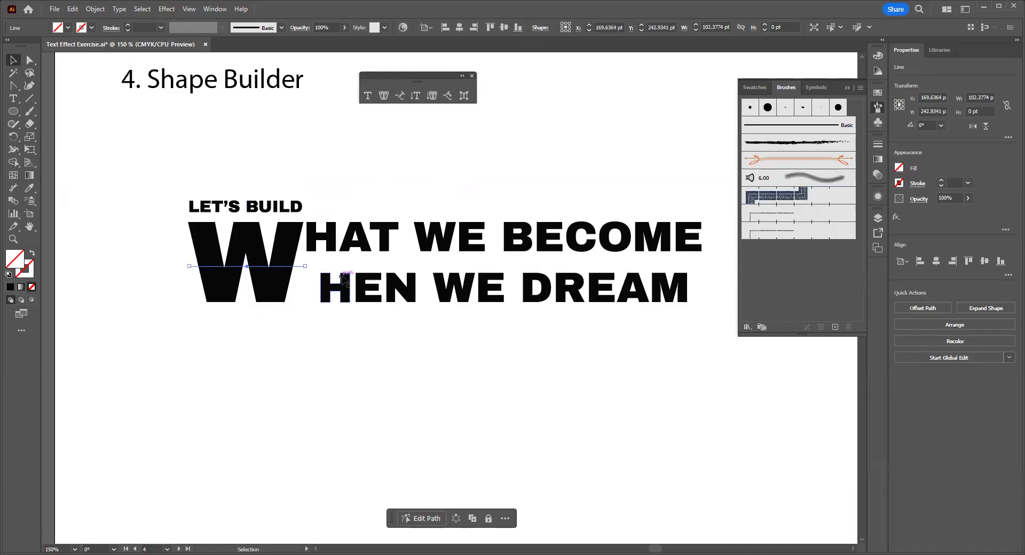
{"action": "key", "text": "Down"}
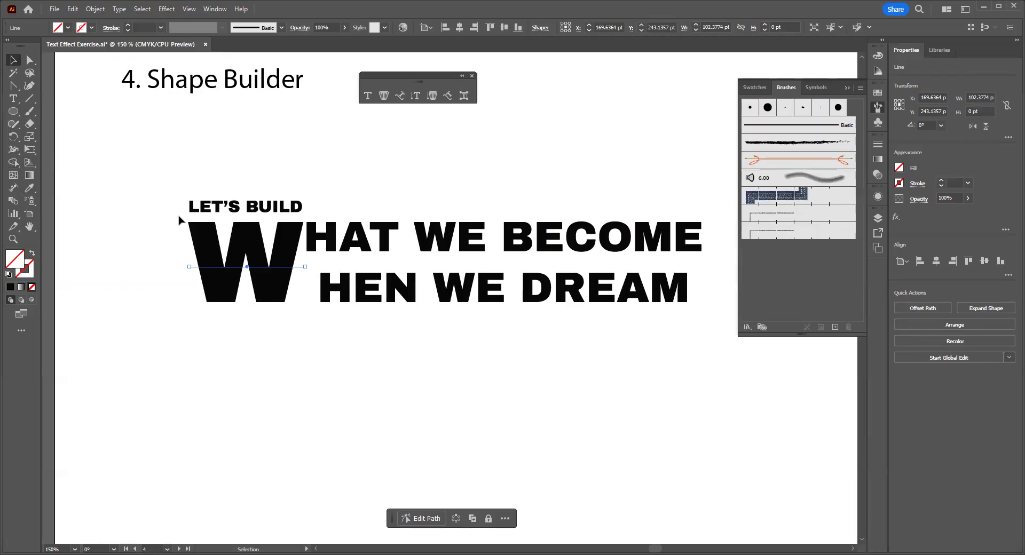
- Select the lettering together with the horizontal line and activate the Shape Builder tool, checking its options without changing them
{"action": "left_click_drag", "start_coordinate": [171, 216], "coordinate": [308, 318]}
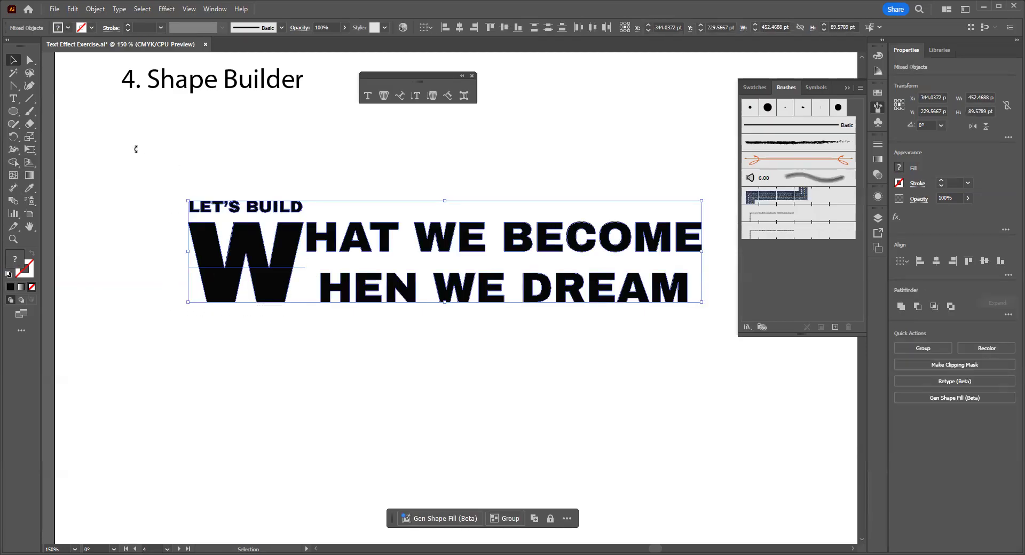
{"action": "left_click", "coordinate": [13, 163]}
{"action": "key", "text": "Return"}
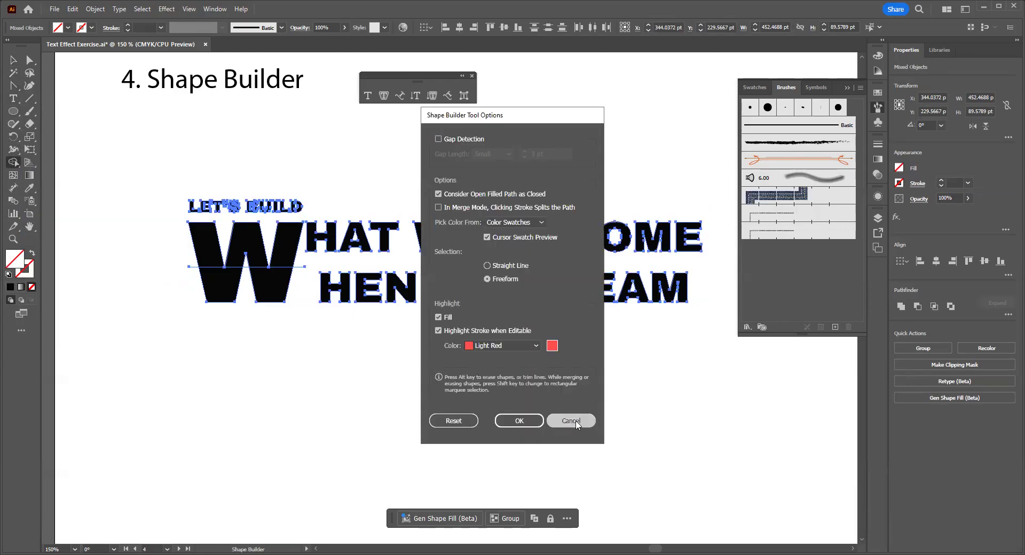
{"action": "left_click", "coordinate": [572, 421]}
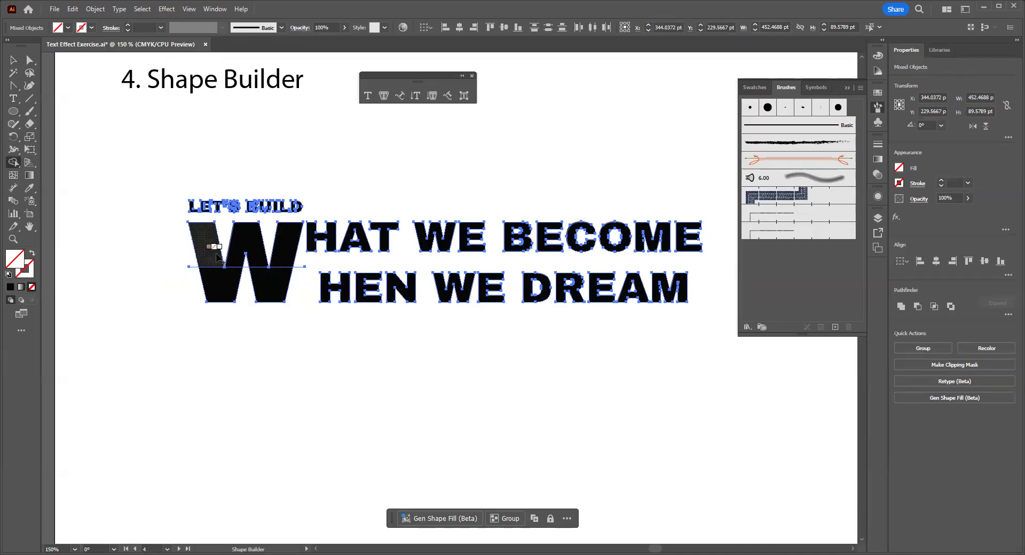
- Try to split off the W's two lower legs with Shape Builder using no fill
{"action": "left_click", "coordinate": [224, 288]}
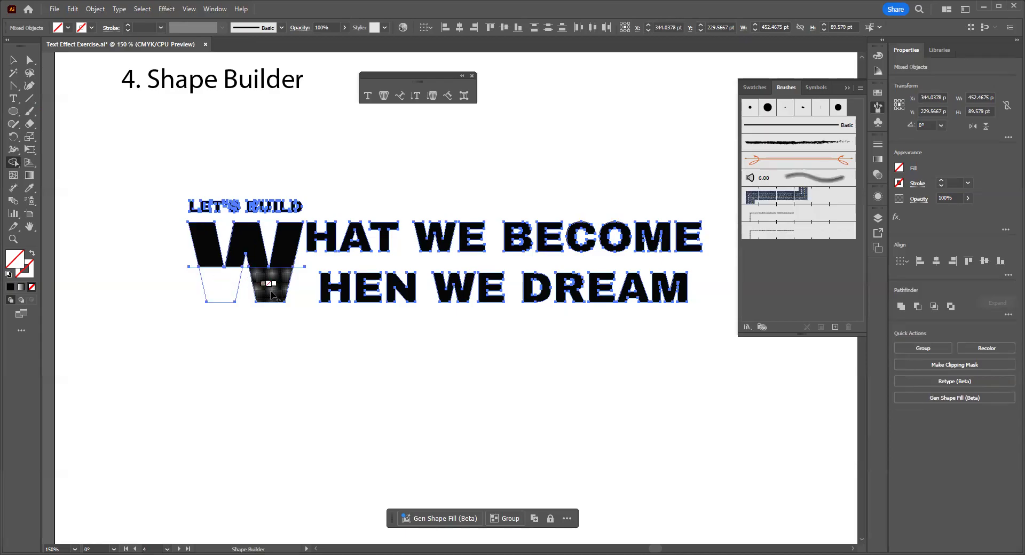
{"action": "left_click", "coordinate": [275, 291]}
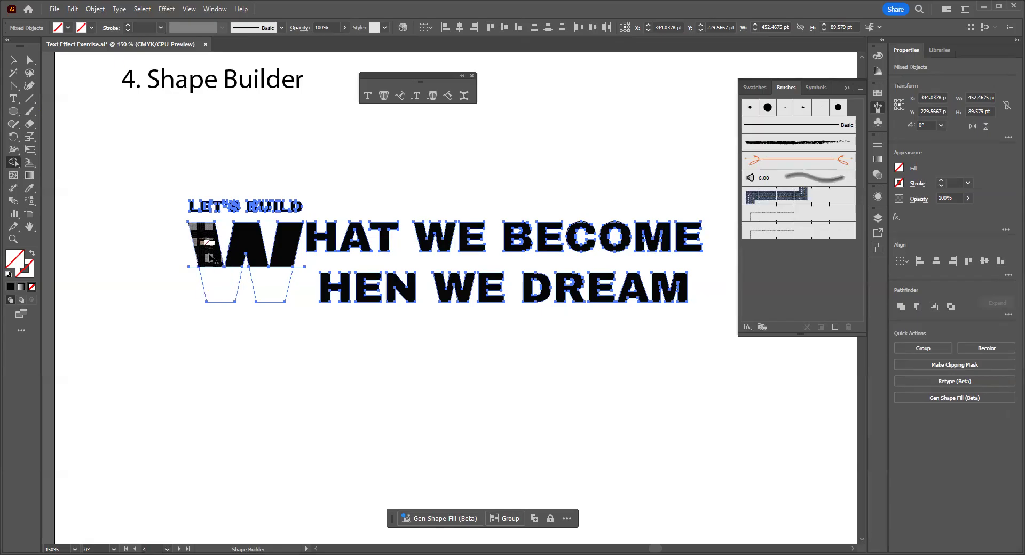
{"action": "left_click", "coordinate": [218, 288]}
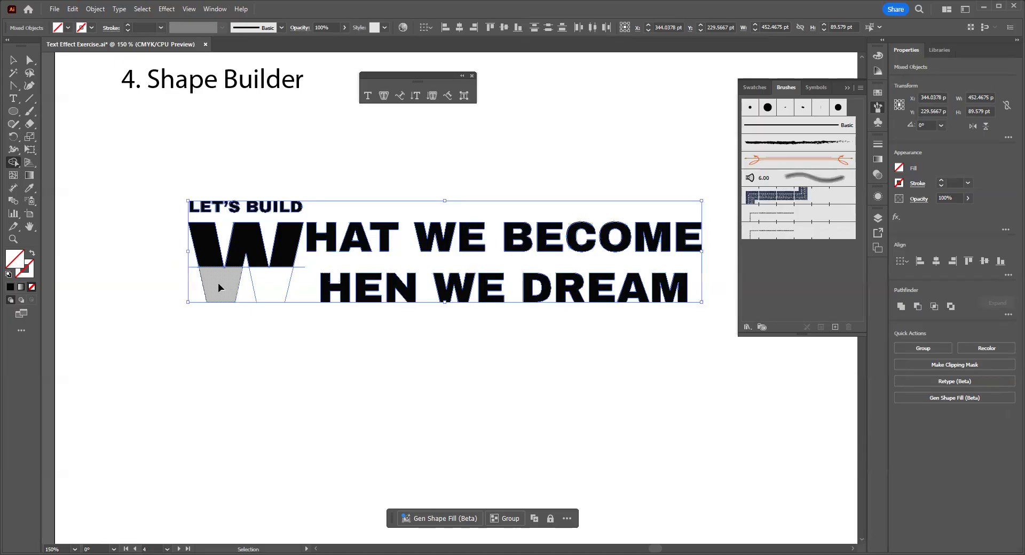
{"action": "key", "text": "ctrl+z"}
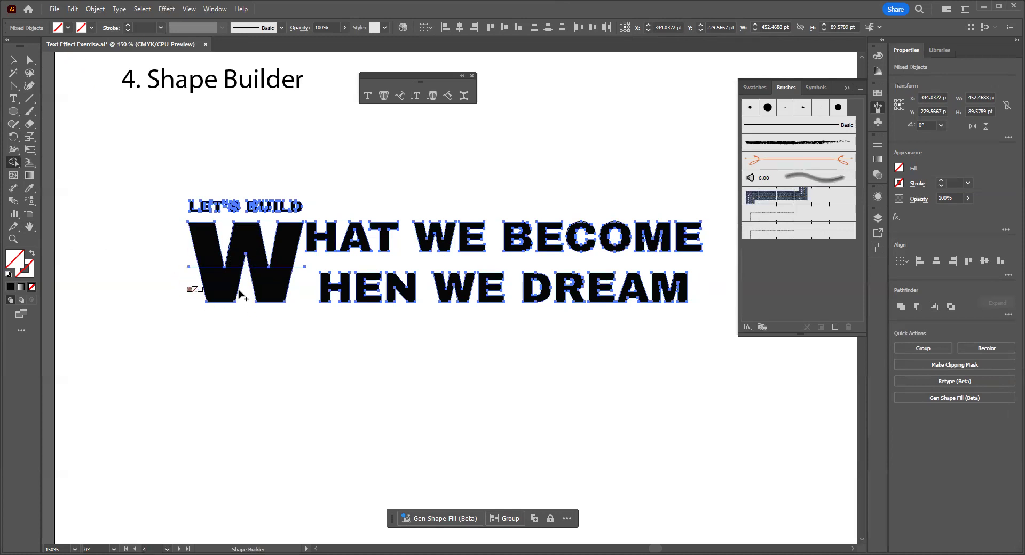
- Set the fill to black and split the W's lower legs from its upper part along the line with Shape Builder
{"action": "left_click", "coordinate": [68, 28]}
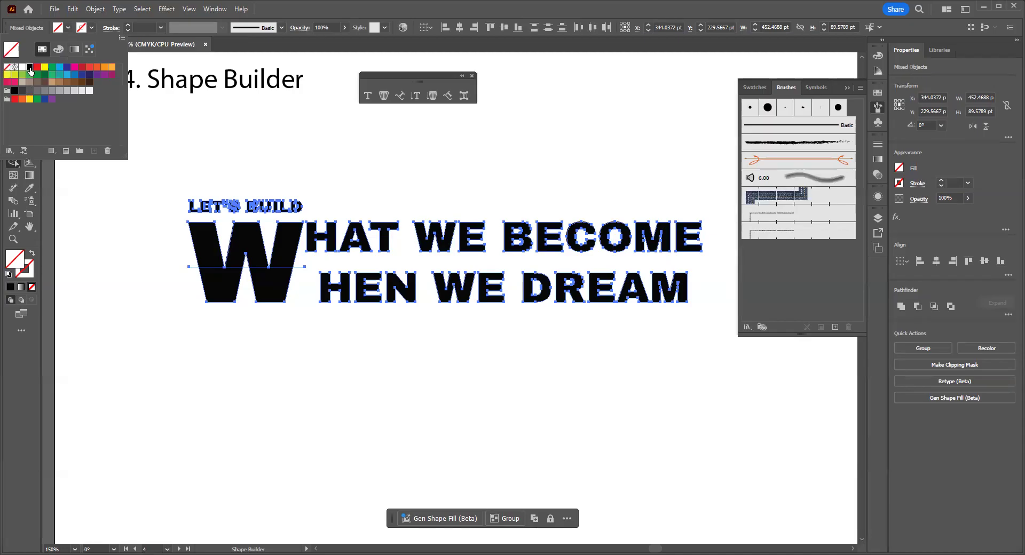
{"action": "left_click", "coordinate": [30, 66]}
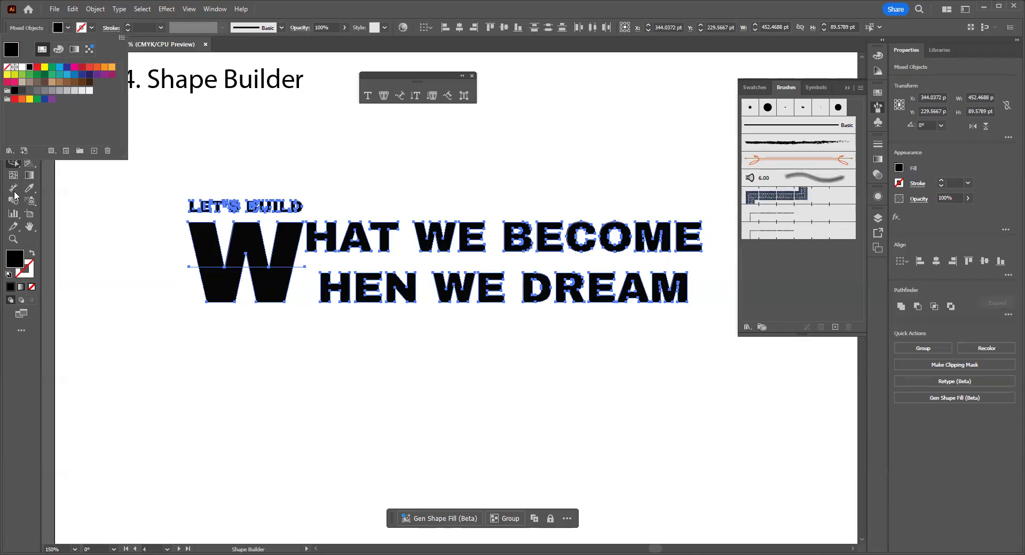
{"action": "left_click", "coordinate": [15, 167]}
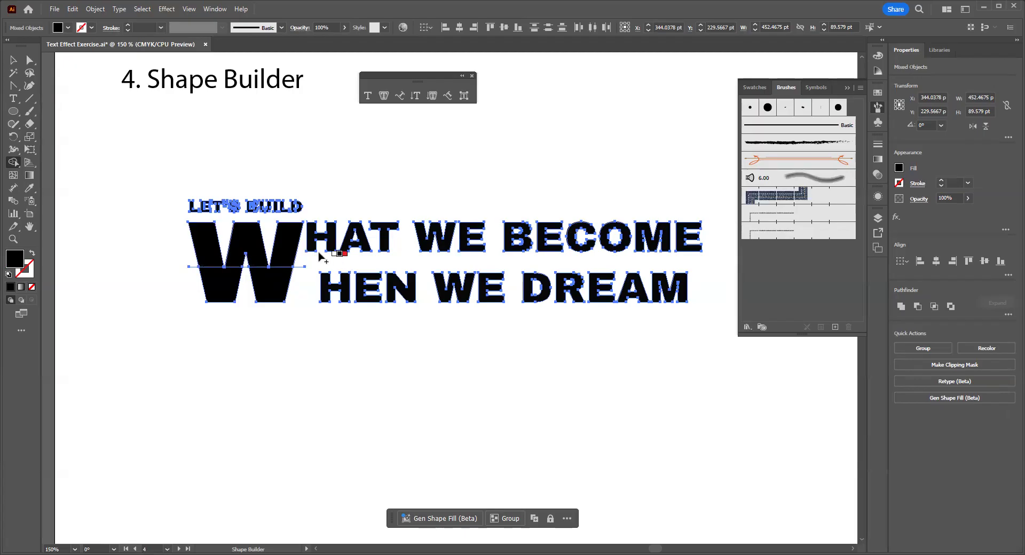
- Isolate the lettering group and fill the upper pieces of the W with pink #ef89a6
{"action": "scroll", "coordinate": [207, 273], "scroll_direction": "up", "scroll_amount": 2, "text": "alt"}
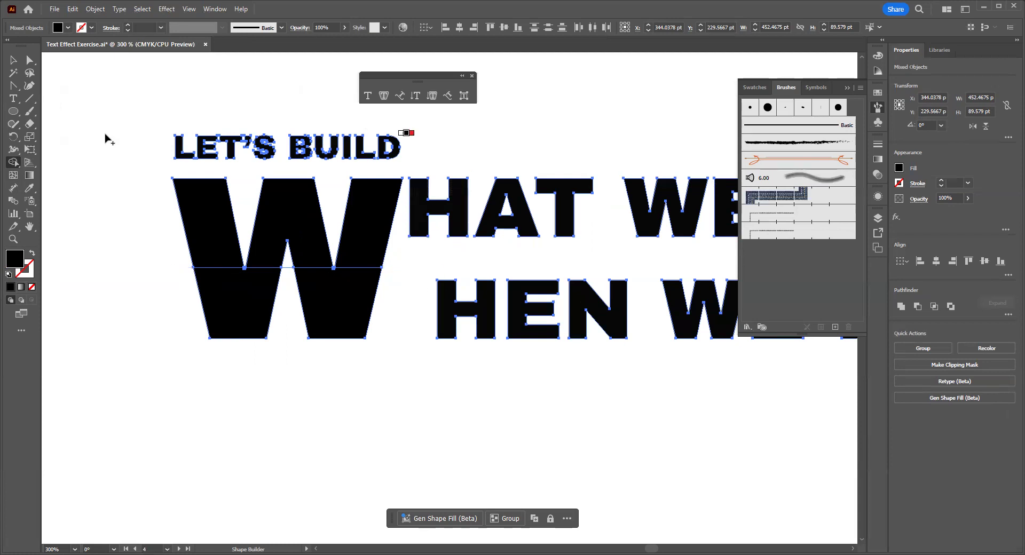
{"action": "left_click", "coordinate": [13, 60]}
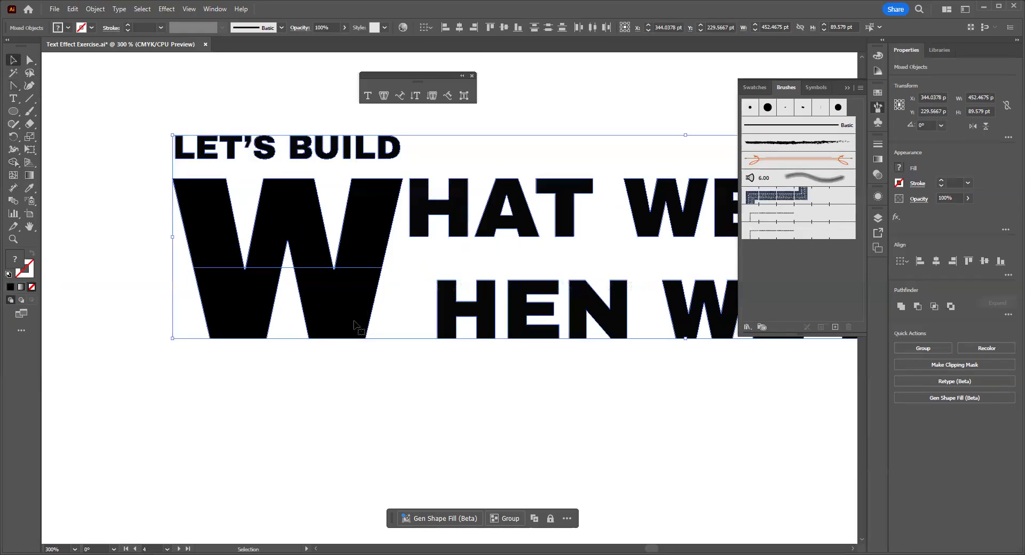
{"action": "left_click", "coordinate": [339, 386]}
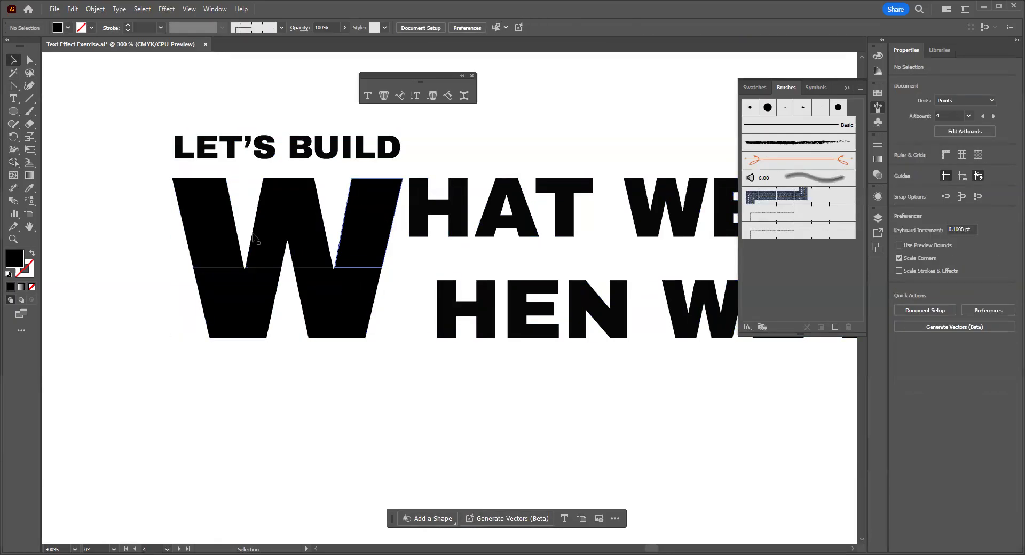
{"action": "left_click", "coordinate": [202, 238]}
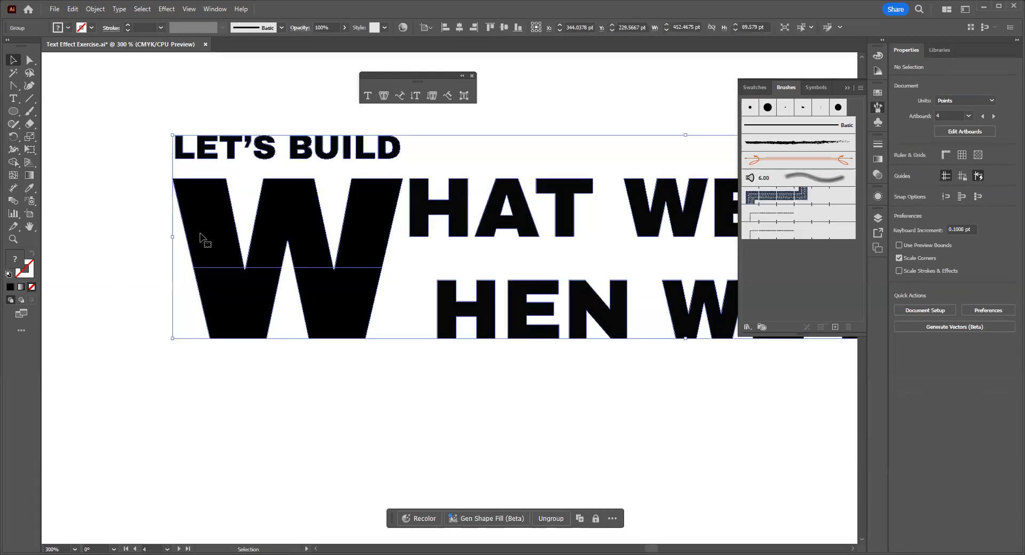
{"action": "double_click", "coordinate": [217, 242]}
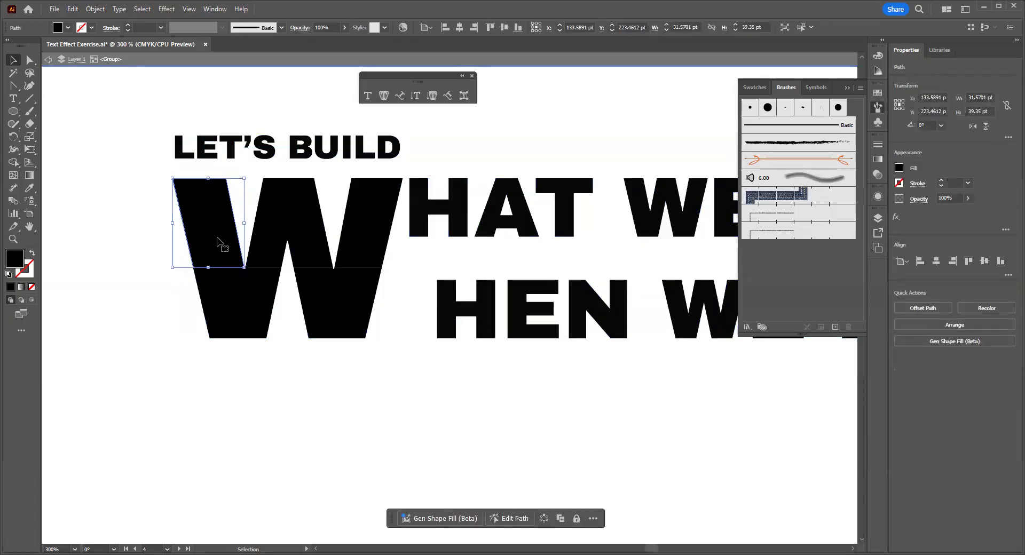
{"action": "left_click", "coordinate": [288, 224], "text": "shift"}
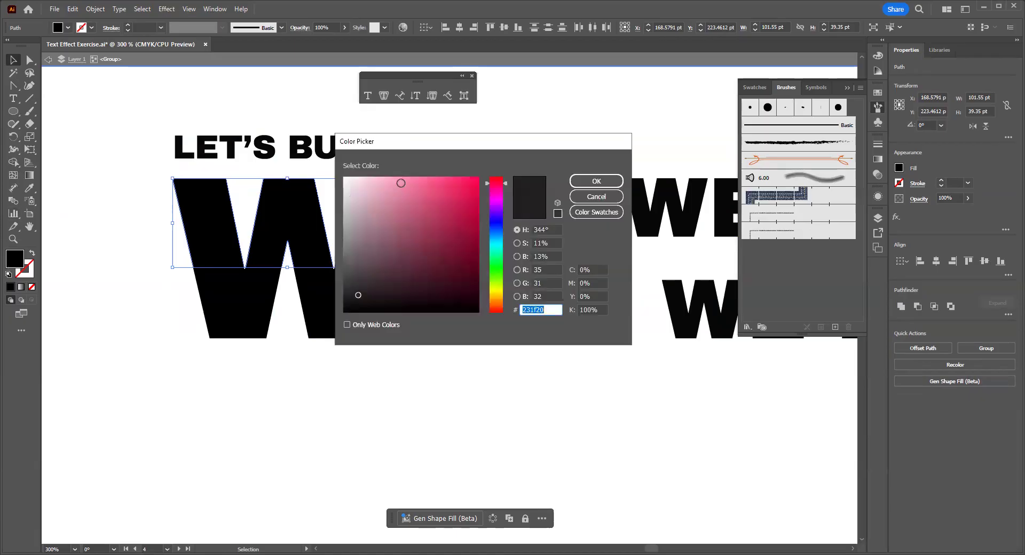
{"action": "left_click", "coordinate": [401, 183]}
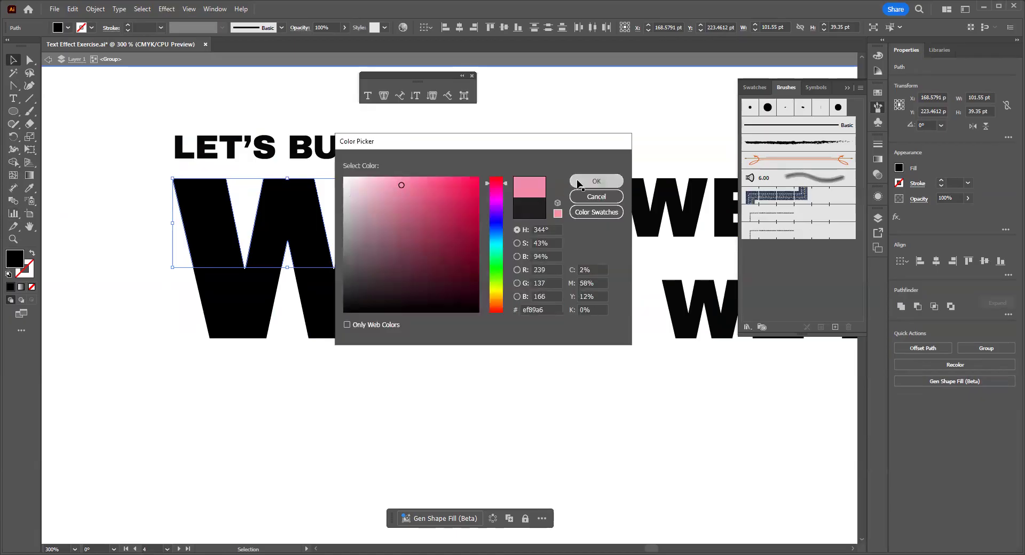
{"action": "left_click", "coordinate": [579, 184]}
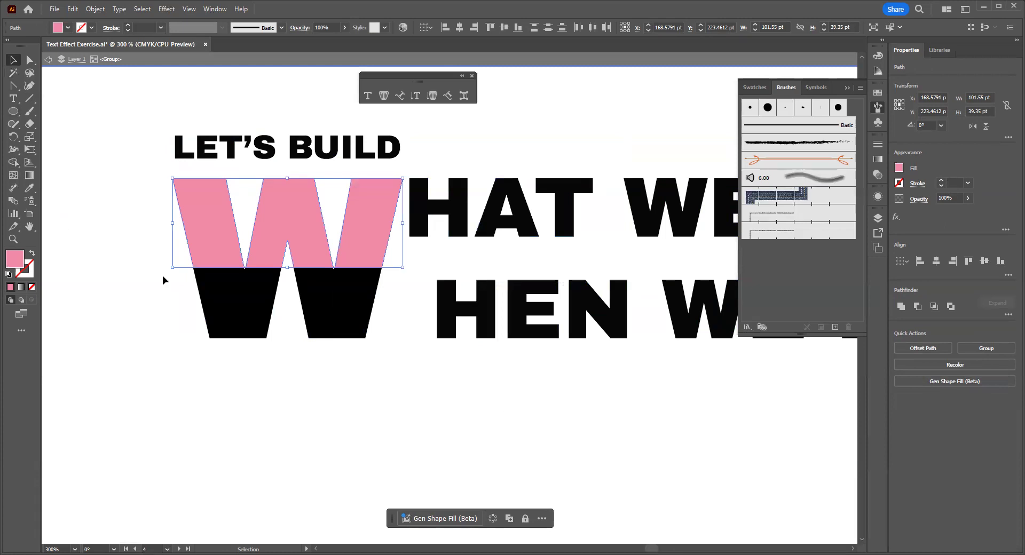
- Nudge the W's two black lower pieces down together to open a narrow gap beneath the pink upper part
{"action": "left_click", "coordinate": [267, 384]}
{"action": "left_click", "coordinate": [248, 311]}
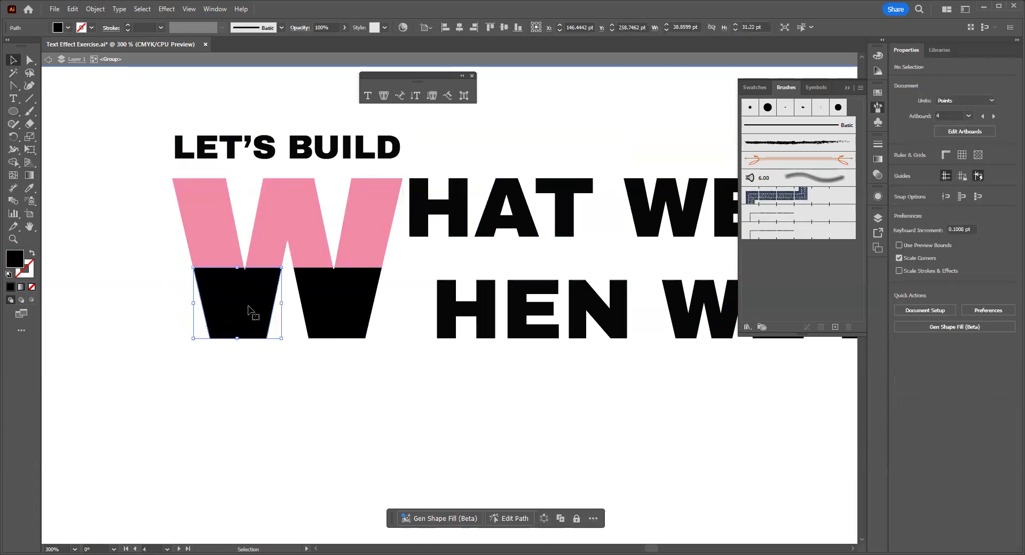
{"action": "left_click", "coordinate": [342, 315], "text": "shift"}
{"action": "key", "text": "Down"}
{"action": "key", "text": "Down"}
{"action": "key", "text": "Down"}
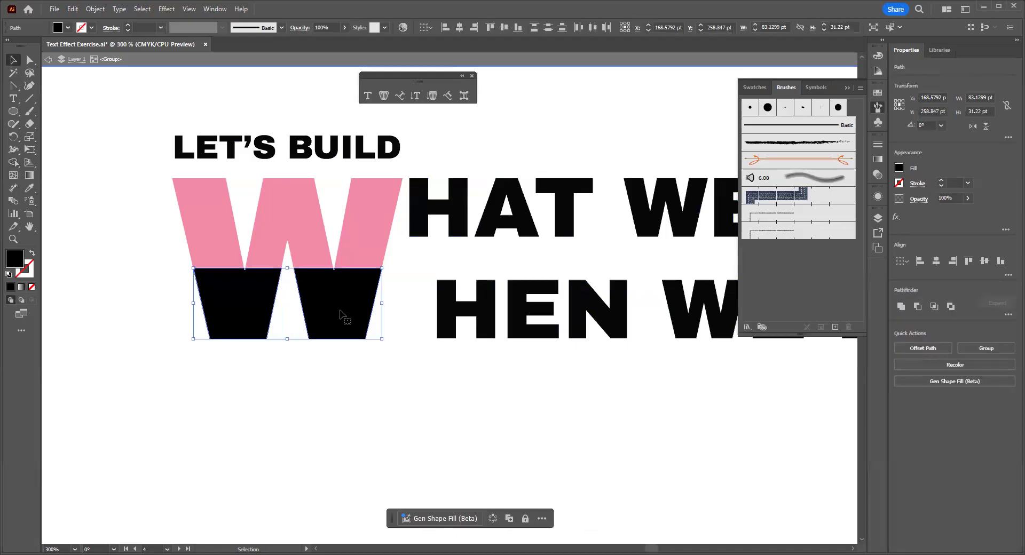
{"action": "key", "text": "Down"}
{"action": "key", "text": "Down"}
{"action": "key", "text": "Down"}
{"action": "key", "text": "Down"}
{"action": "key", "text": "Down"}
{"action": "key", "text": "Down"}
{"action": "key", "text": "Down"}
{"action": "key", "text": "Down"}
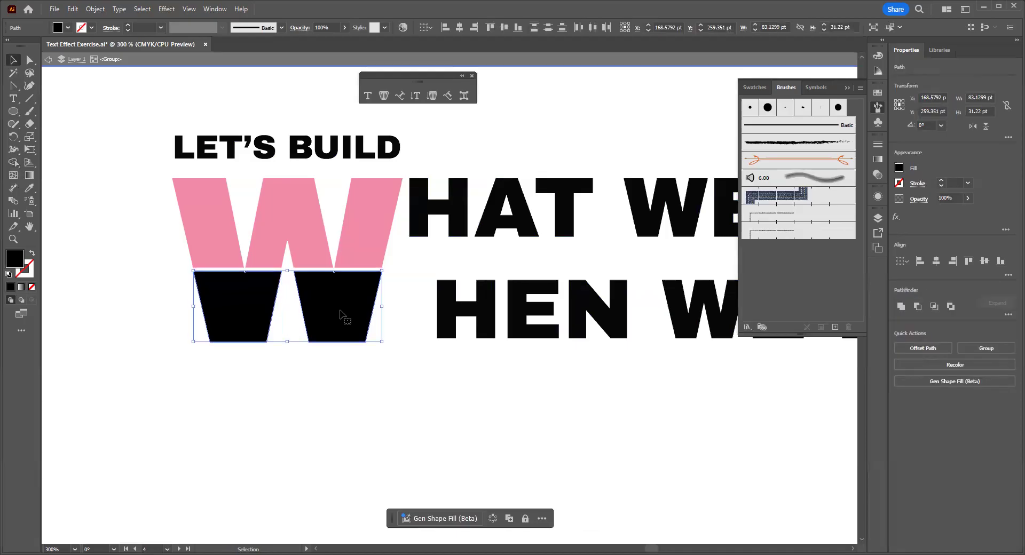
{"action": "left_click", "coordinate": [461, 396]}
- Move "HEN WE DREAM" left beside the W so its first letter lines up with the start of "HAT WE BECOME"
{"action": "key", "text": "space"}
{"action": "left_click_drag", "start_coordinate": [426, 384], "coordinate": [278, 383]}
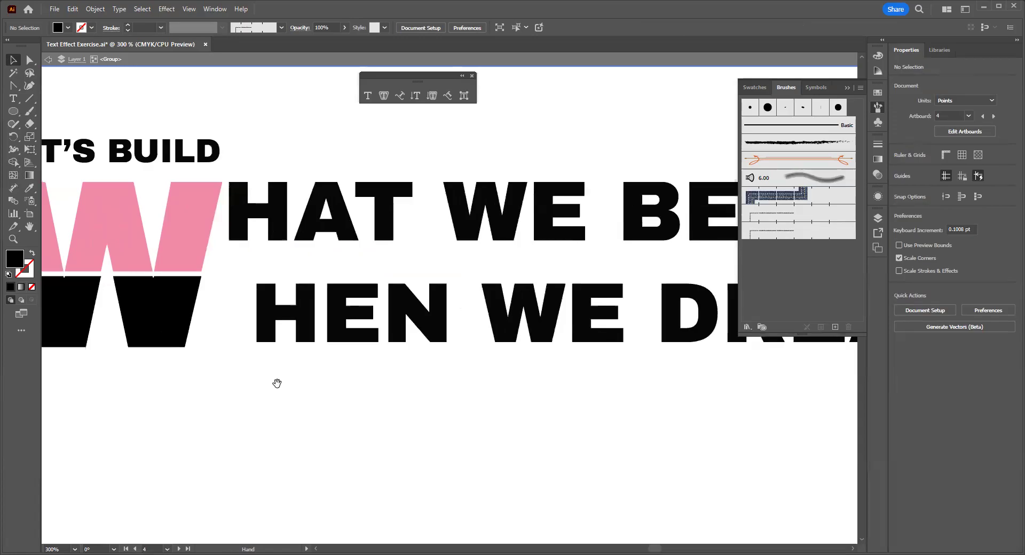
{"action": "scroll", "coordinate": [289, 380], "scroll_direction": "up", "scroll_amount": 2}
{"action": "scroll", "coordinate": [289, 381], "scroll_direction": "down", "scroll_amount": 4}
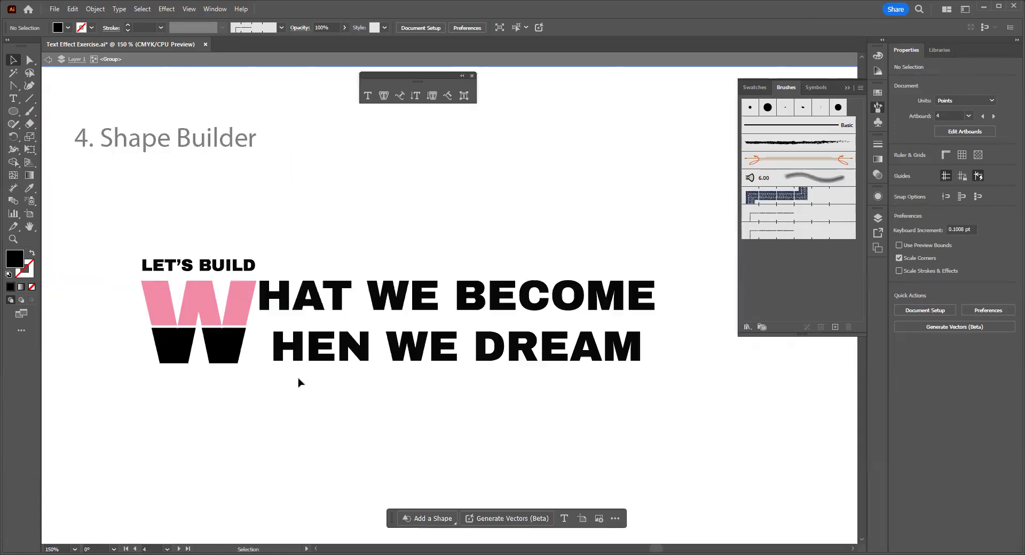
{"action": "key", "text": "space"}
{"action": "left_click_drag", "start_coordinate": [278, 315], "coordinate": [603, 360]}
{"action": "mouse_move", "coordinate": [241, 315]}
{"action": "left_mouse_down"}
{"action": "mouse_move", "coordinate": [214, 318]}
{"action": "mouse_move", "coordinate": [250, 319]}
{"action": "mouse_move", "coordinate": [236, 317]}
{"action": "left_mouse_up"}
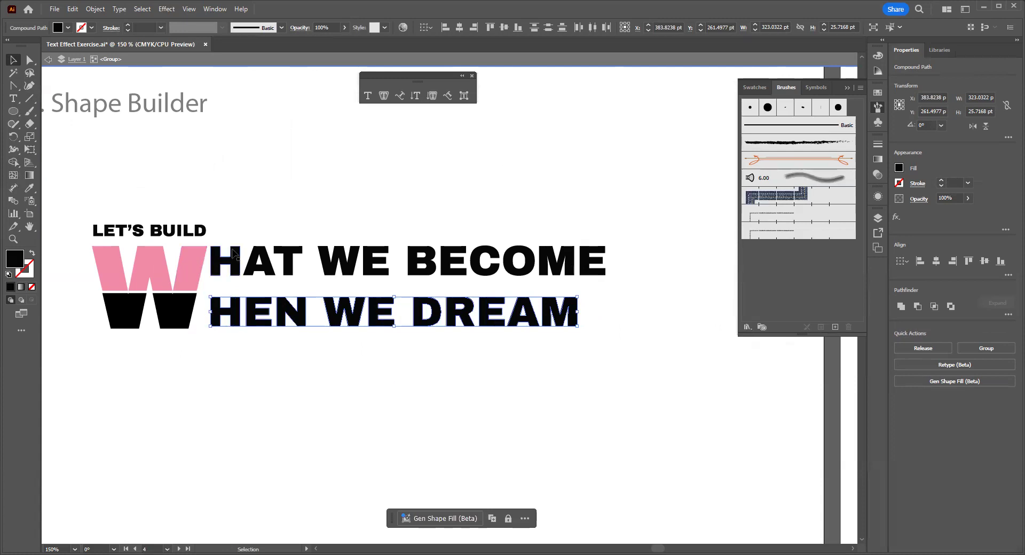
- Fill "HAT WE BECOME" with the pink sampled from the upper part of the W using the Eyedropper
{"action": "left_click_drag", "start_coordinate": [209, 240], "coordinate": [618, 279]}
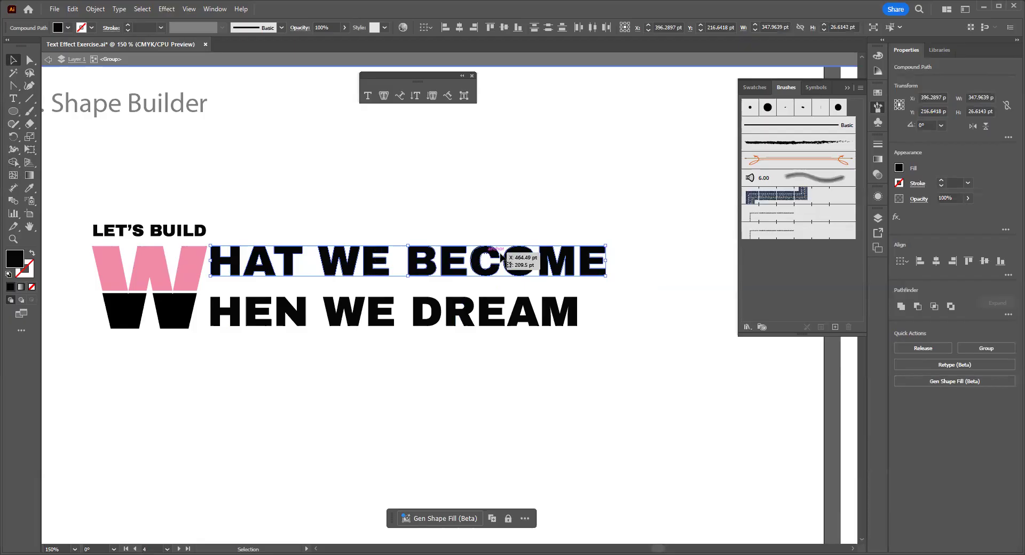
{"action": "left_click", "coordinate": [29, 188]}
{"action": "left_click", "coordinate": [142, 254]}
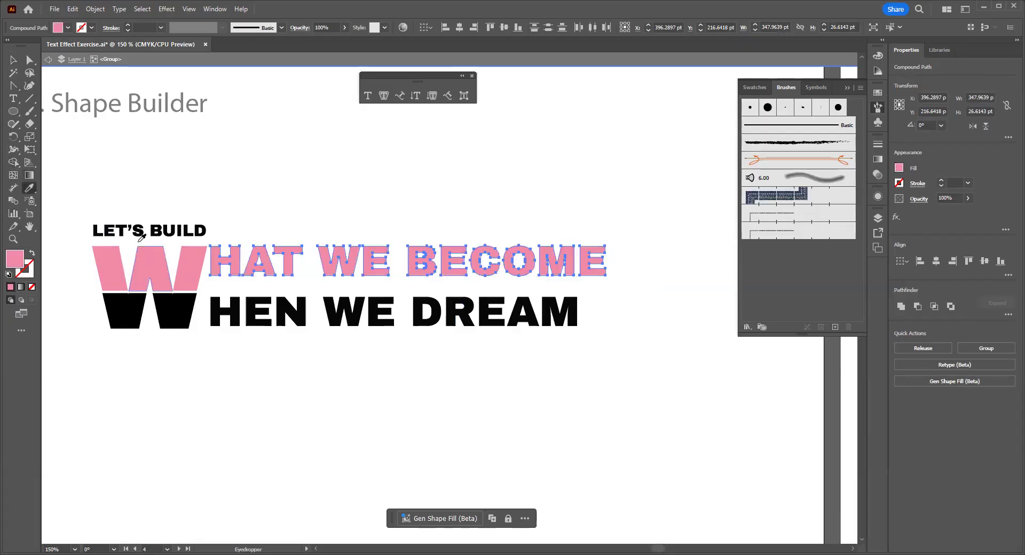
{"action": "left_click", "coordinate": [13, 59]}
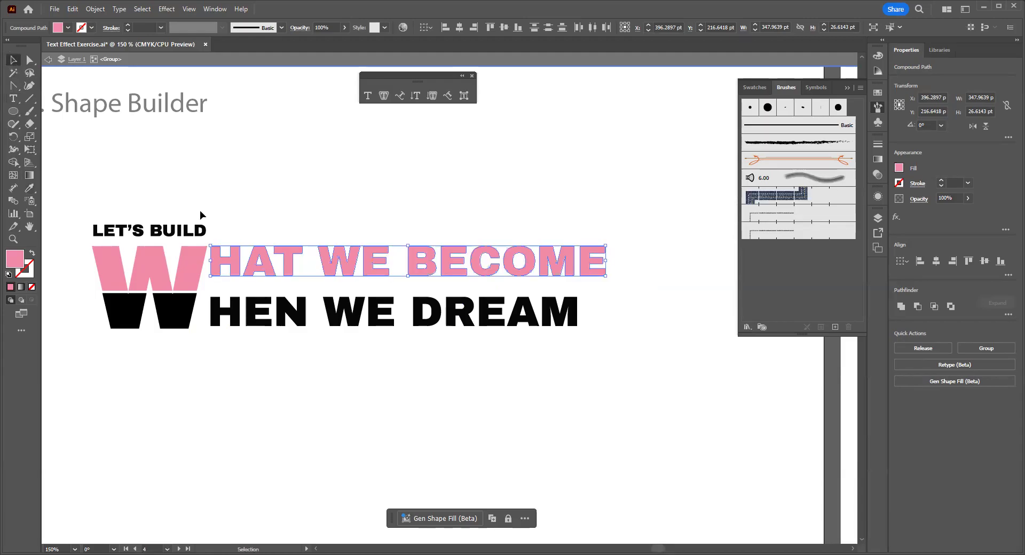
- Leave isolation mode on the finished W lettering and go to the "5. path offset" artboard
{"action": "left_click", "coordinate": [521, 420]}
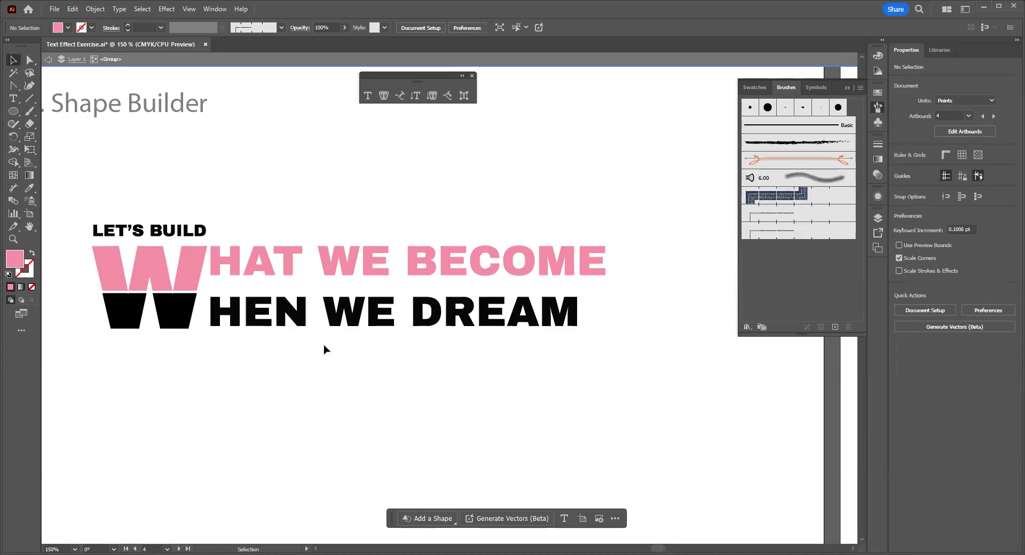
{"action": "double_click", "coordinate": [257, 197]}
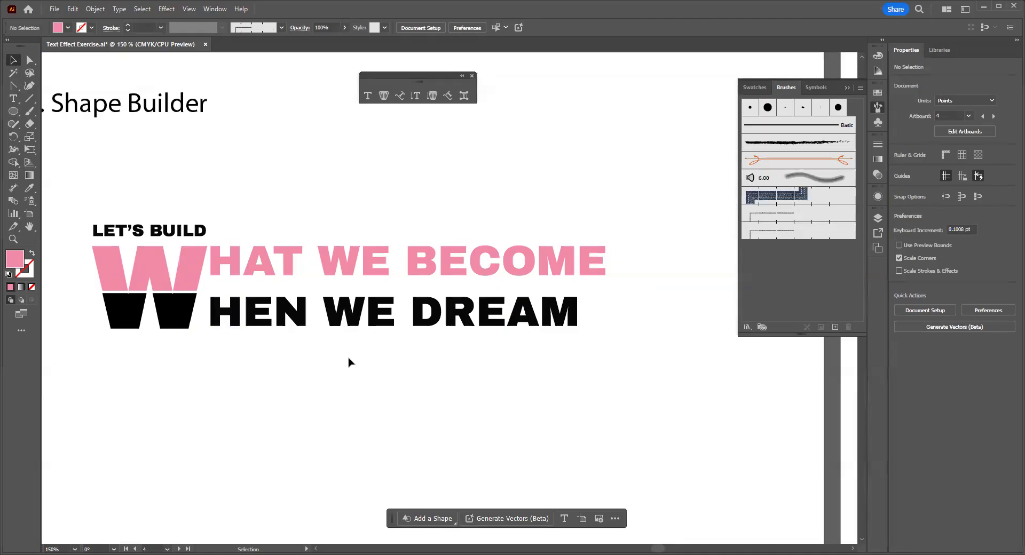
{"action": "scroll", "coordinate": [348, 362], "scroll_direction": "up", "scroll_amount": 1}
{"action": "scroll", "coordinate": [348, 362], "scroll_direction": "down", "scroll_amount": 1}
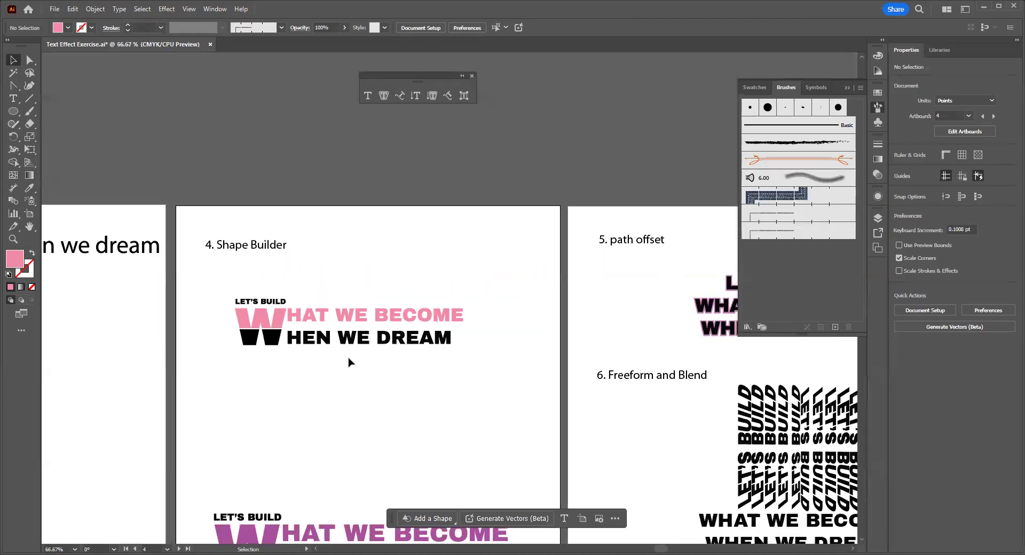
{"action": "scroll", "coordinate": [406, 402], "scroll_direction": "down", "scroll_amount": 3}
{"action": "scroll", "coordinate": [406, 401], "scroll_direction": "right", "scroll_amount": 2}
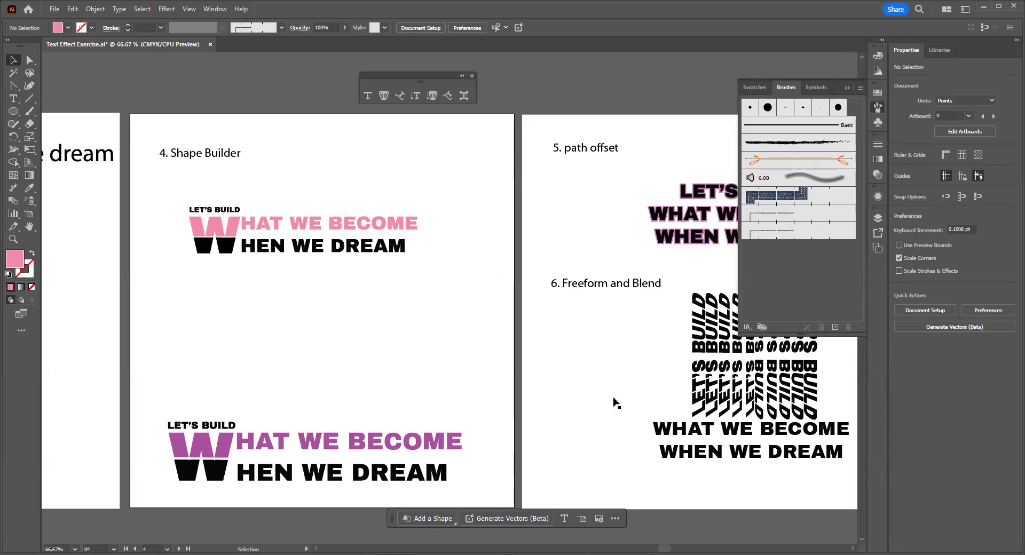
{"action": "left_click_drag", "start_coordinate": [558, 382], "coordinate": [255, 402]}
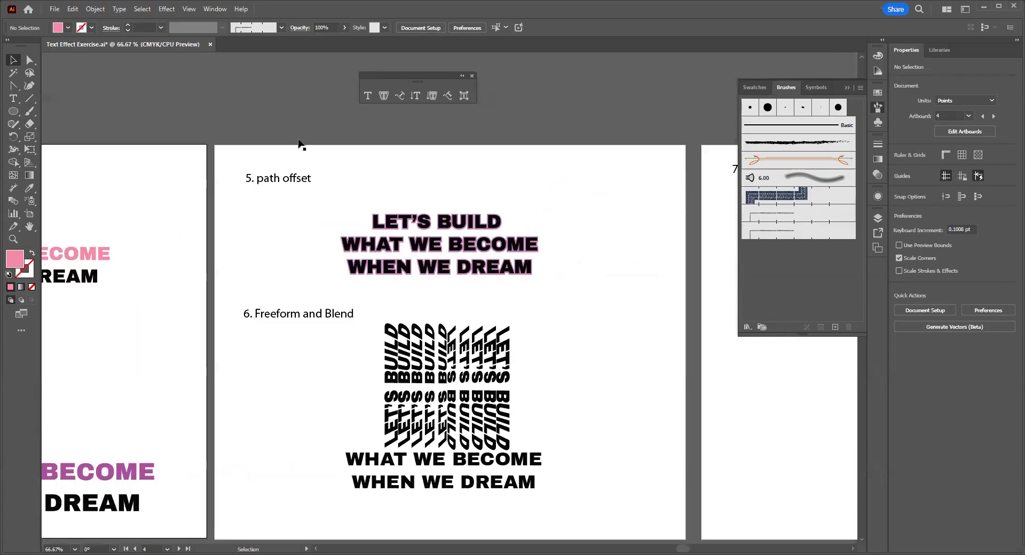
{"action": "double_click", "coordinate": [249, 181]}
{"action": "left_click", "coordinate": [318, 430]}
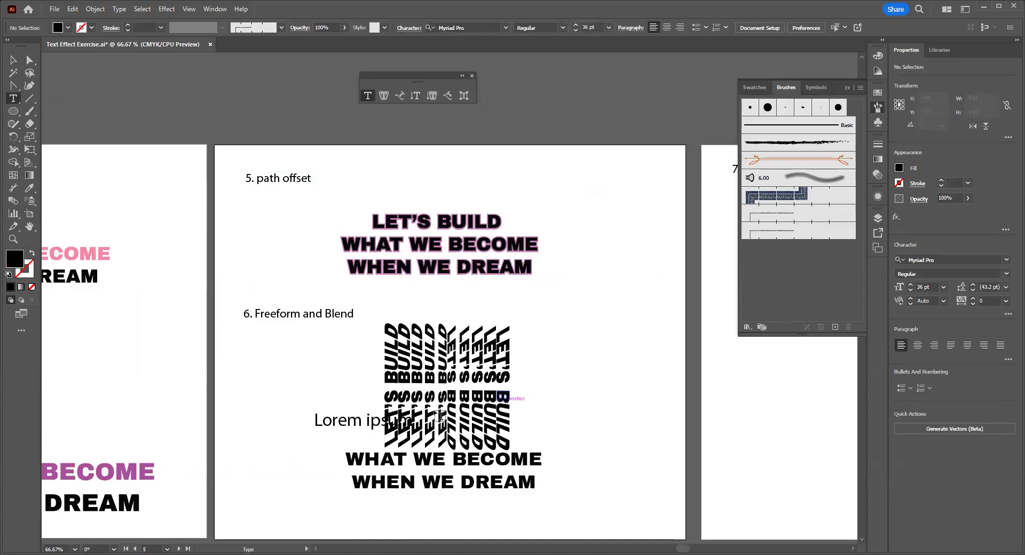
{"action": "key", "text": "Escape"}
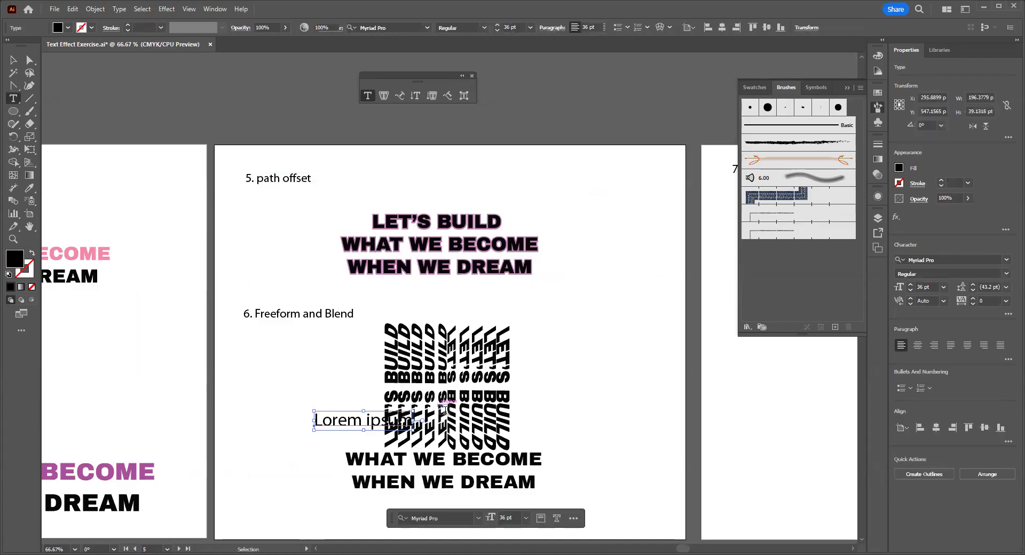
{"action": "key", "text": "Delete"}
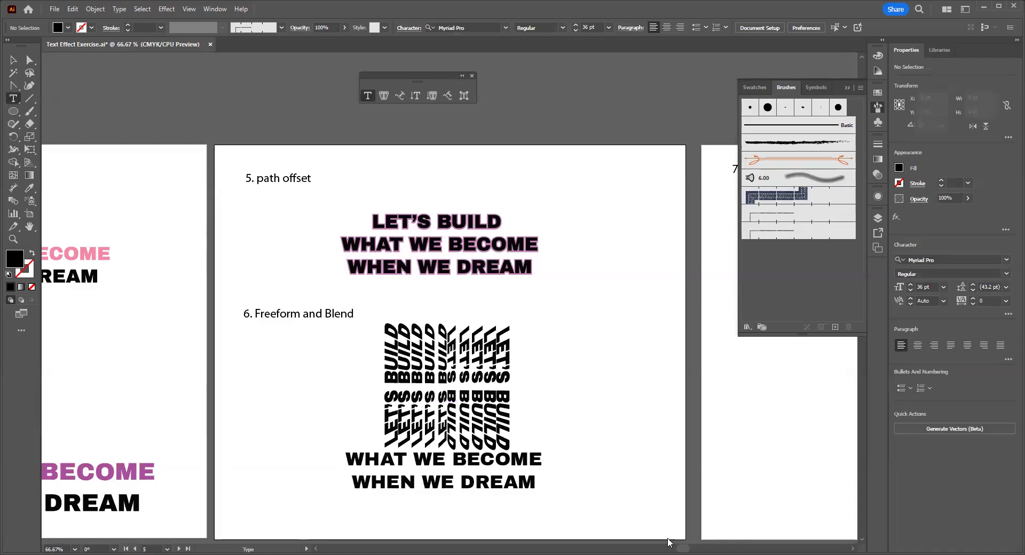
{"action": "mouse_move", "coordinate": [678, 541]}
{"action": "left_mouse_down"}
{"action": "mouse_move", "coordinate": [657, 542]}
{"action": "mouse_move", "coordinate": [685, 543]}
{"action": "left_mouse_up"}
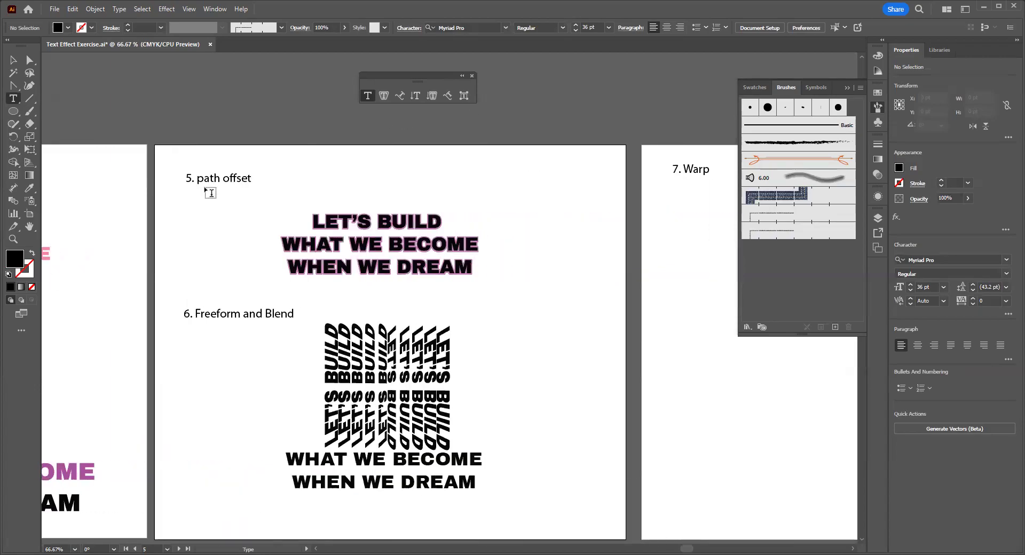
- Pull the black lettering off the existing pink offset copy and delete that offset copy
{"action": "left_click", "coordinate": [14, 60]}
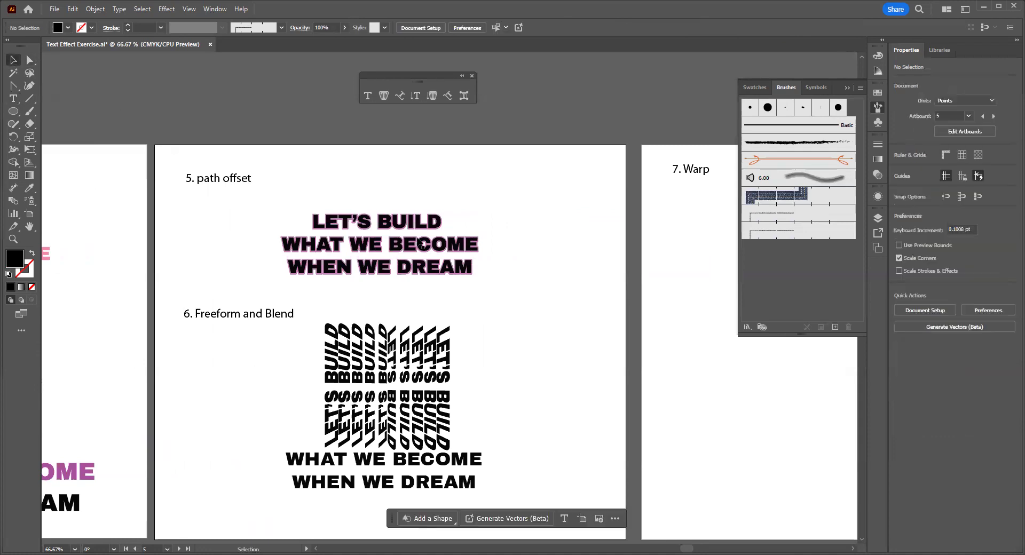
{"action": "left_click_drag", "start_coordinate": [398, 250], "coordinate": [528, 183]}
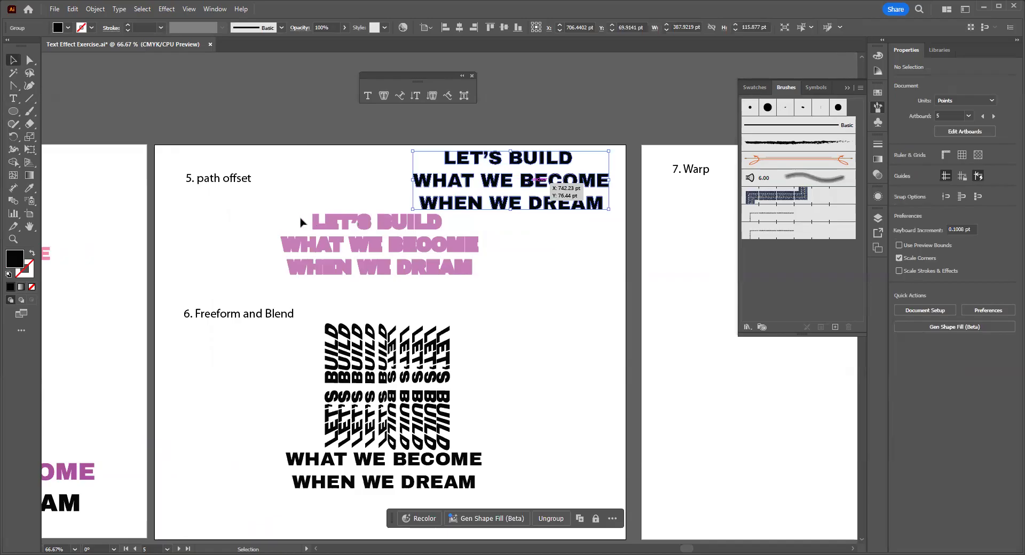
{"action": "left_click_drag", "start_coordinate": [291, 212], "coordinate": [492, 296]}
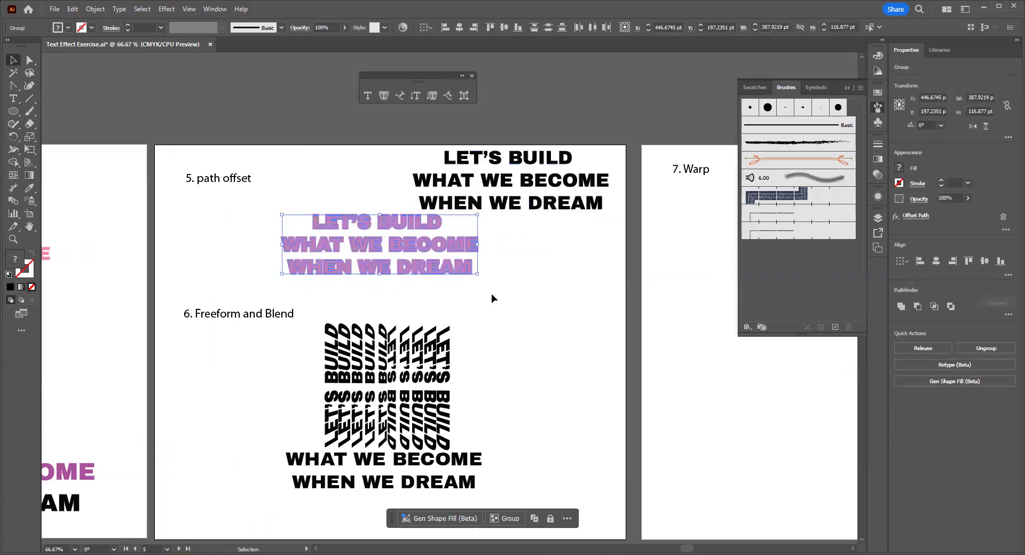
{"action": "key", "text": "Delete"}
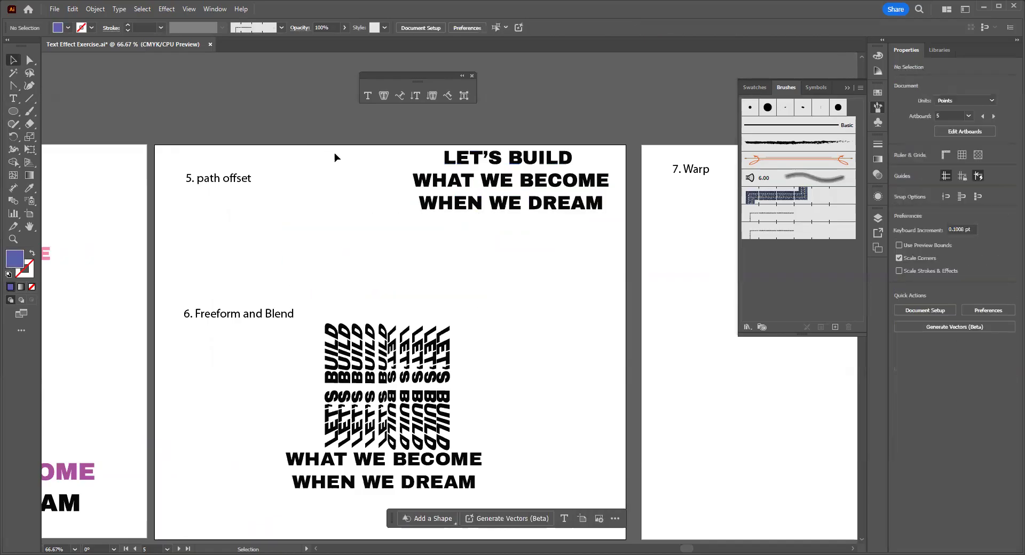
- Move the black lettering back to the middle of the path offset section, just below its heading
{"action": "left_click_drag", "start_coordinate": [445, 174], "coordinate": [319, 235]}
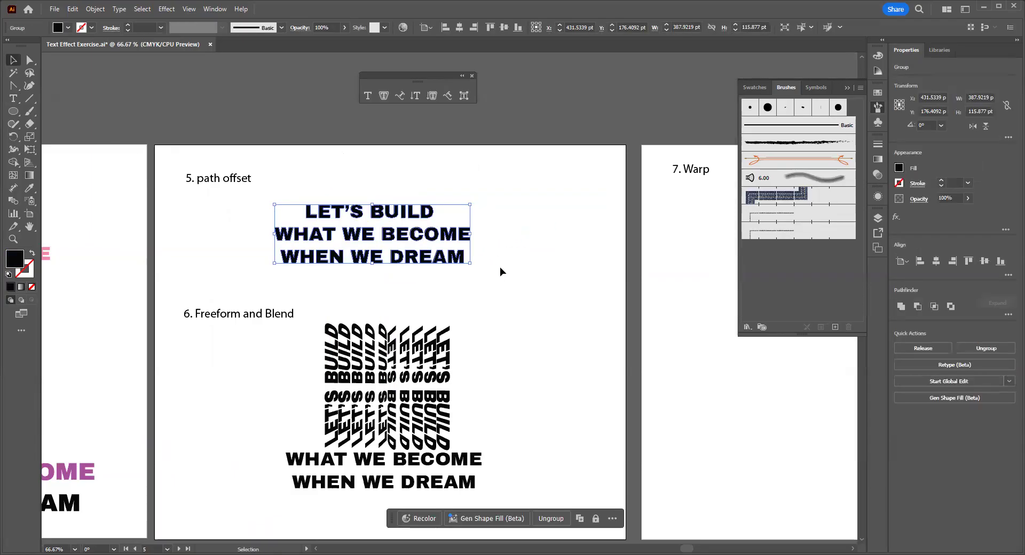
{"action": "left_click", "coordinate": [314, 201]}
{"action": "left_click", "coordinate": [336, 212]}
{"action": "left_click", "coordinate": [255, 193]}
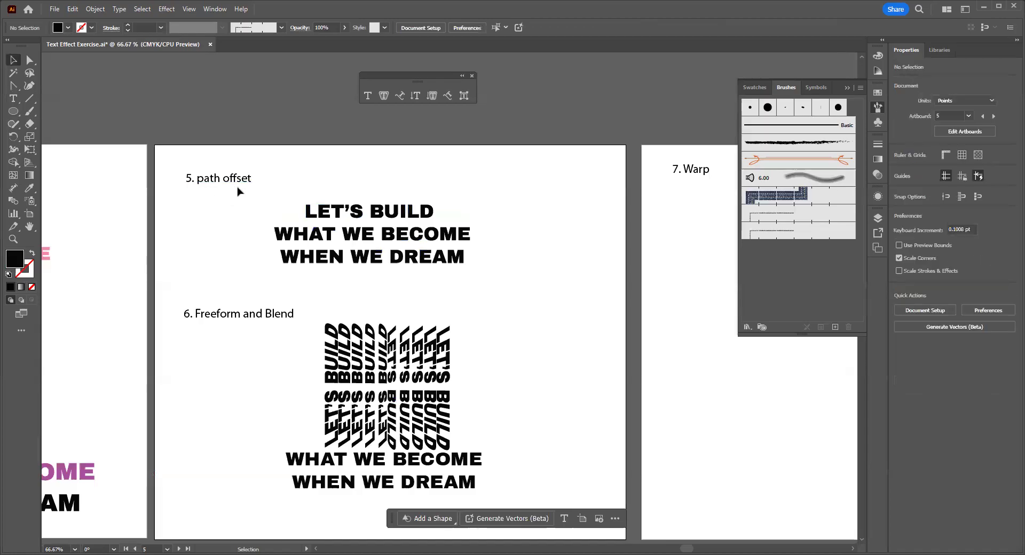
{"action": "left_click_drag", "start_coordinate": [264, 201], "coordinate": [497, 281]}
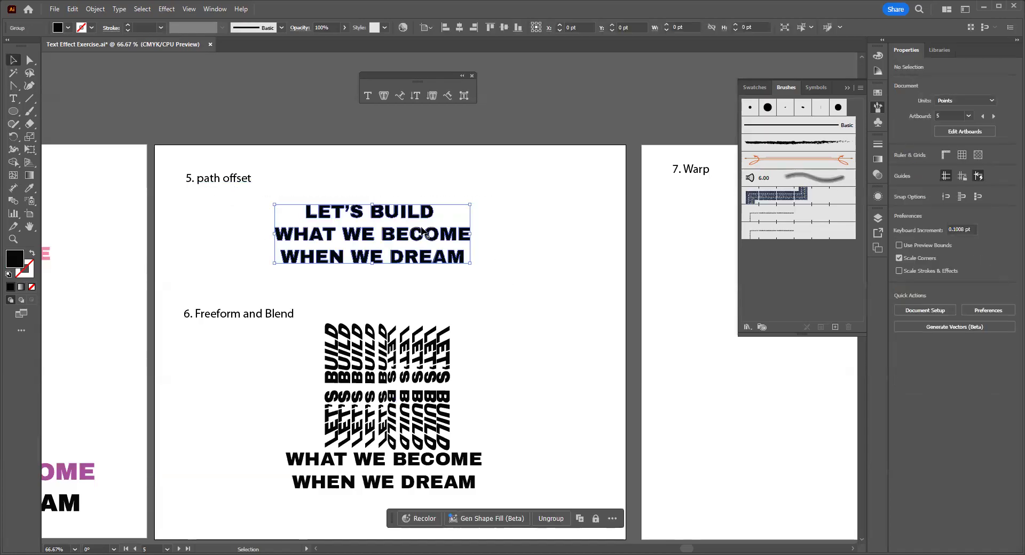
{"action": "left_click", "coordinate": [94, 9]}
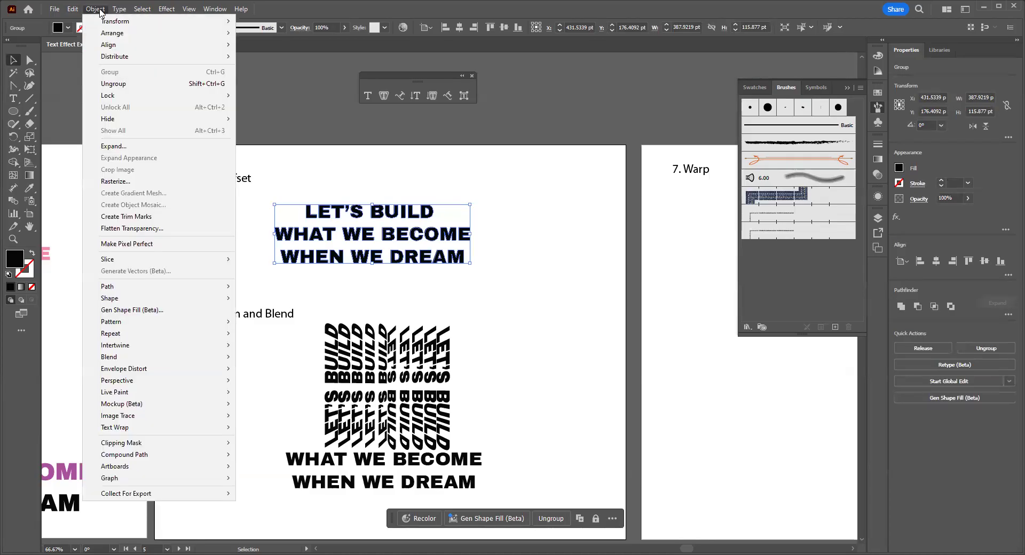
{"action": "mouse_move", "coordinate": [118, 10]}
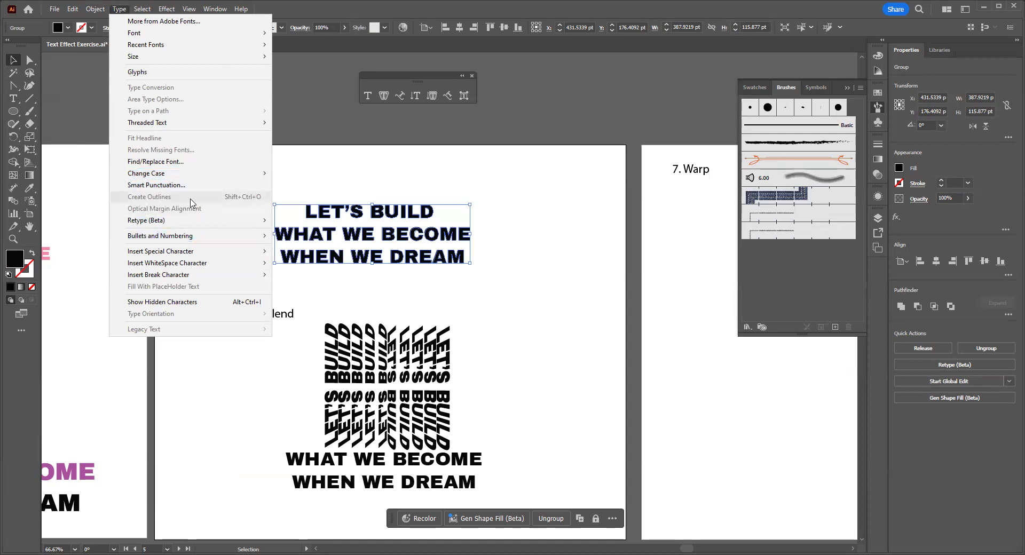
{"action": "left_click", "coordinate": [302, 174]}
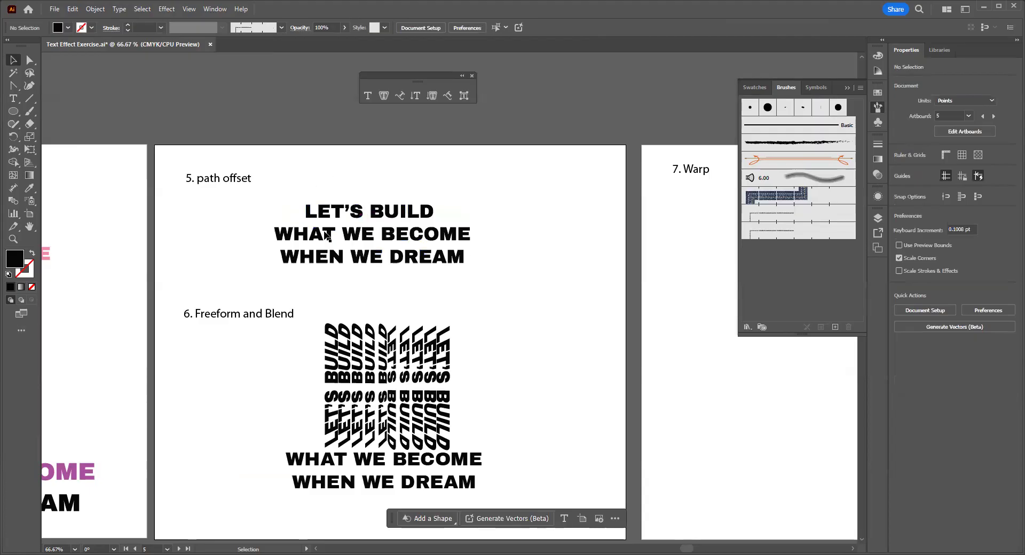
{"action": "left_click_drag", "start_coordinate": [261, 257], "coordinate": [538, 233]}
{"action": "left_click_drag", "start_coordinate": [377, 321], "coordinate": [178, 286]}
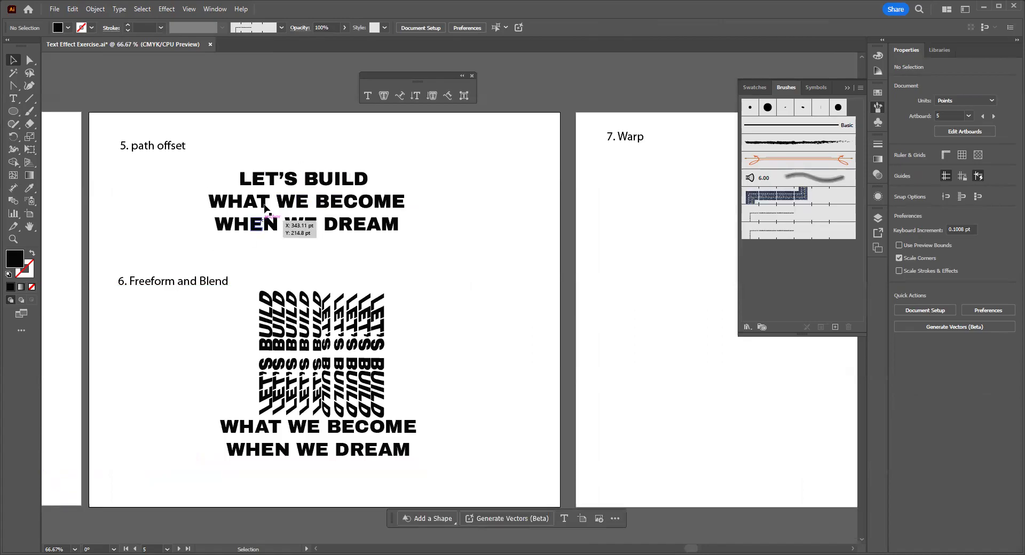
{"action": "scroll", "coordinate": [267, 146], "scroll_direction": "up", "scroll_amount": 1}
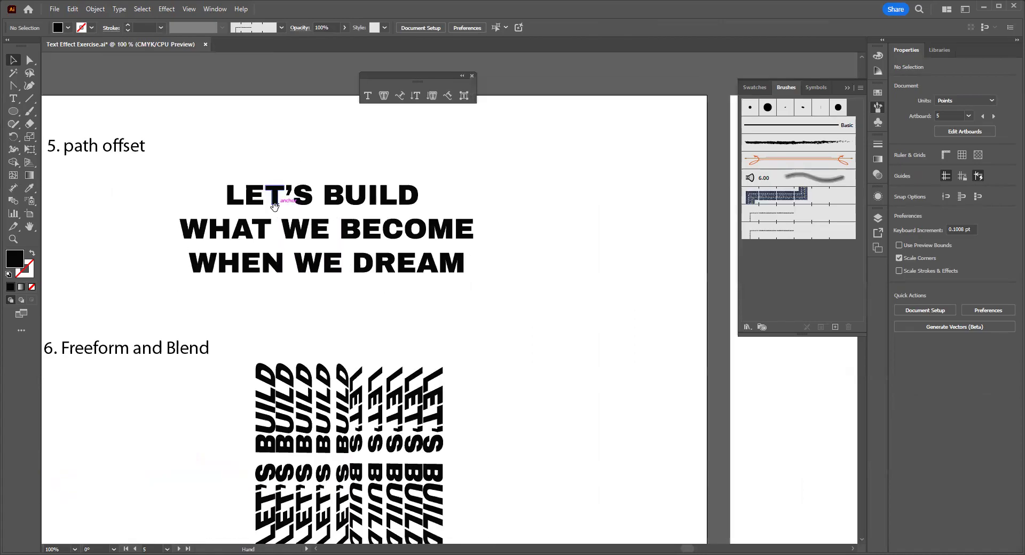
- Duplicate the black lettering in place, pull the copy aside and delete it
{"action": "left_click_drag", "start_coordinate": [147, 173], "coordinate": [530, 282]}
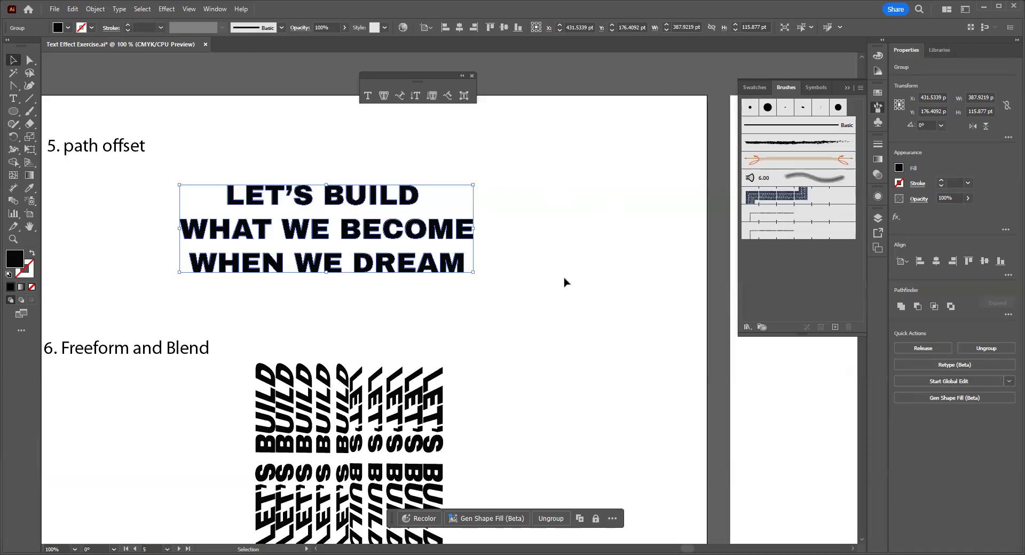
{"action": "key", "text": "a"}
{"action": "key", "text": "v"}
{"action": "key", "text": "a"}
{"action": "key", "text": "v"}
{"action": "left_click_drag", "start_coordinate": [367, 231], "coordinate": [611, 230]}
{"action": "key", "text": "Delete"}
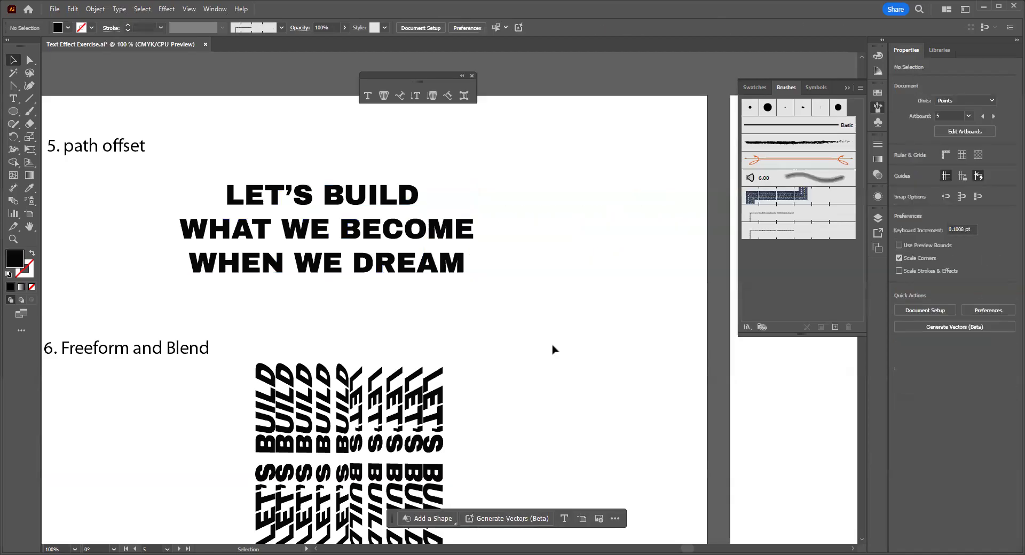
- Select the black lettering under "5. path offset" and paste a duplicate in place behind it
{"action": "left_click_drag", "start_coordinate": [174, 186], "coordinate": [536, 301]}
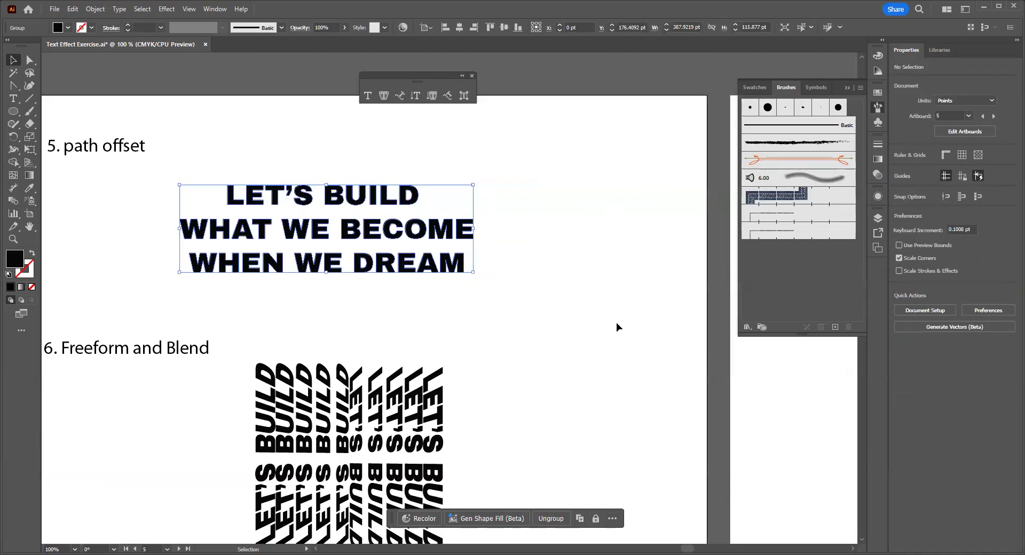
{"action": "key", "text": "a"}
{"action": "key", "text": "v"}
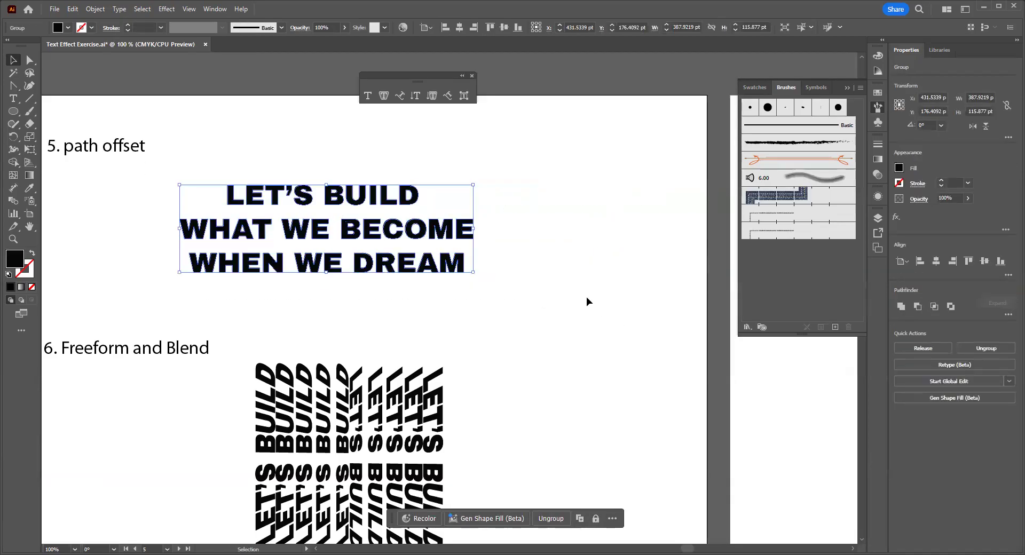
{"action": "key", "text": "a"}
{"action": "key", "text": "v"}
- Apply the Offset Path effect to the rear copy of the lettering with a 4 pt offset and Miter joins
{"action": "left_click", "coordinate": [165, 9]}
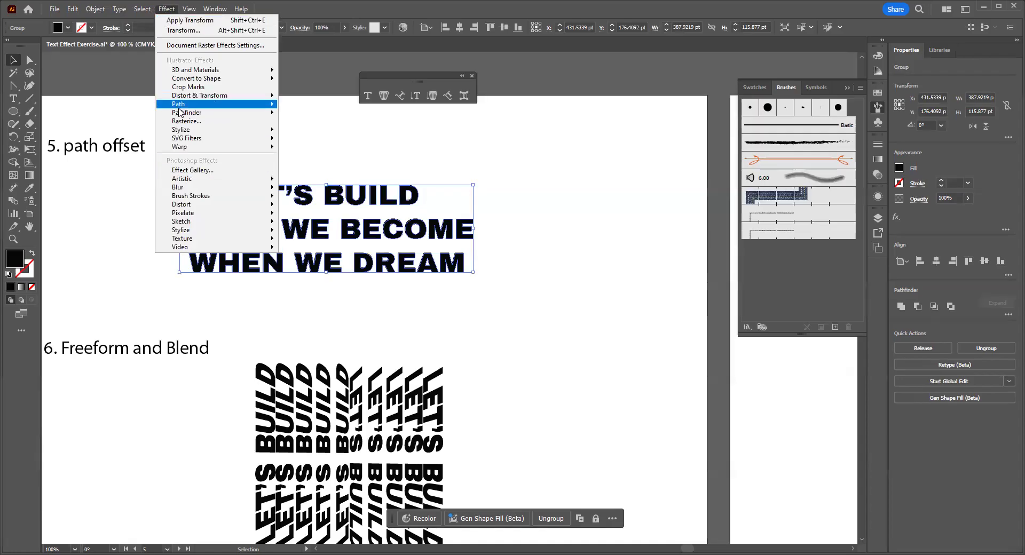
{"action": "mouse_move", "coordinate": [322, 112]}
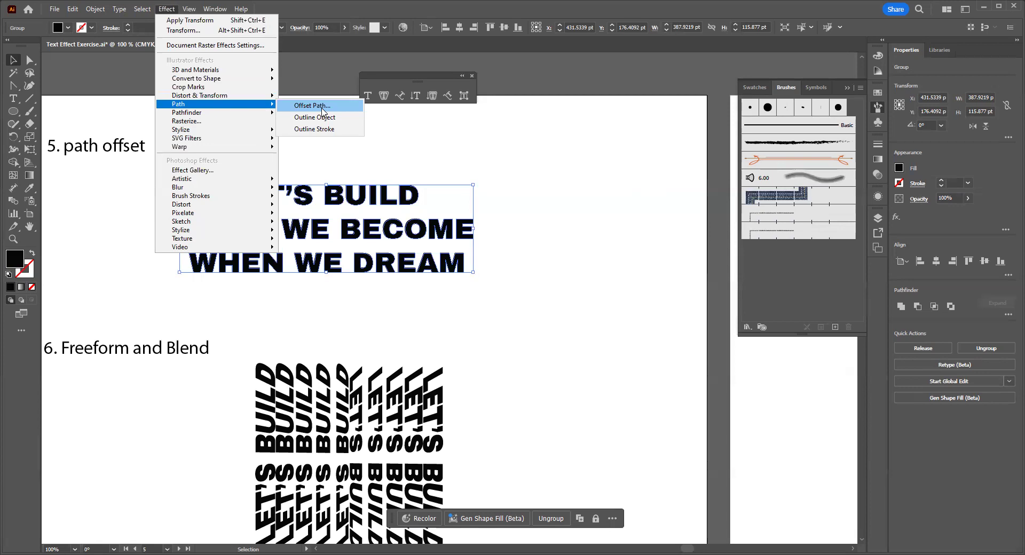
{"action": "left_click", "coordinate": [323, 106]}
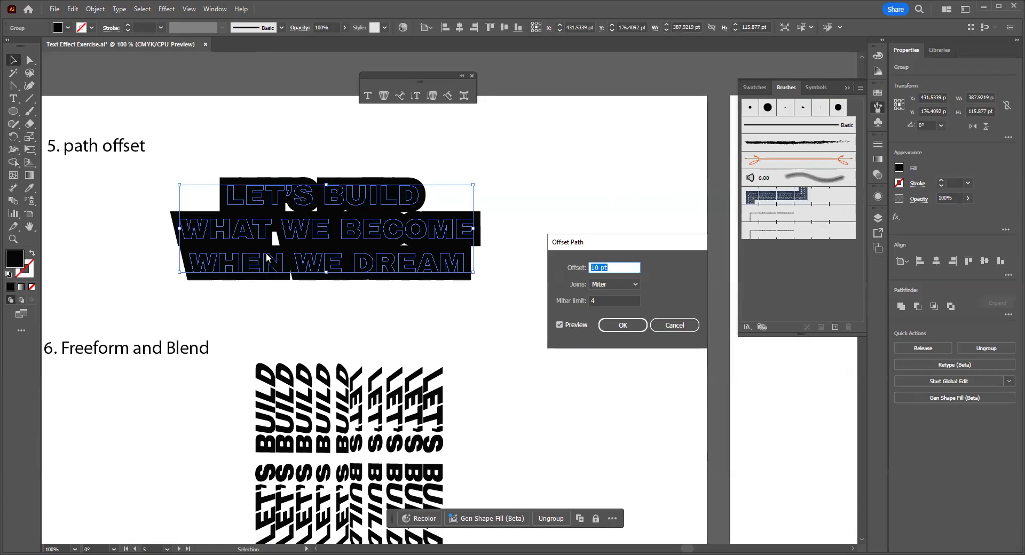
{"action": "type", "text": "4"}
{"action": "left_click", "coordinate": [560, 325]}
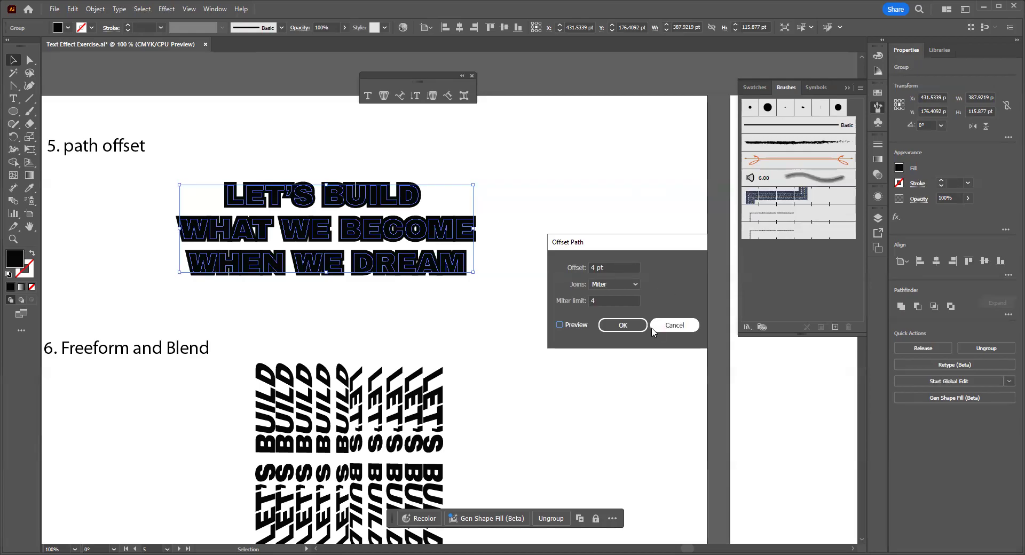
{"action": "left_click", "coordinate": [623, 325]}
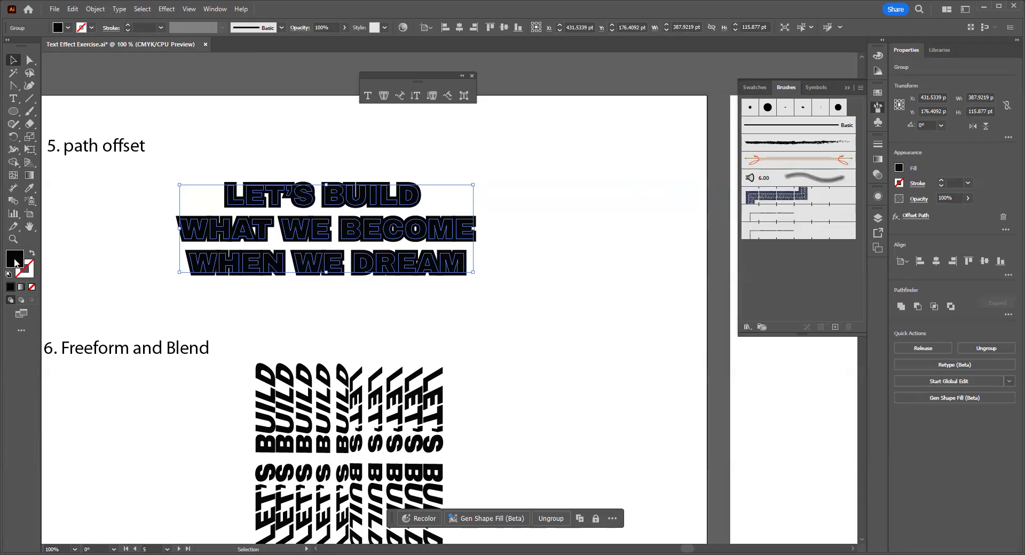
- Fill the offset copy with pink through the Color Picker and deselect it
{"action": "double_click", "coordinate": [15, 260]}
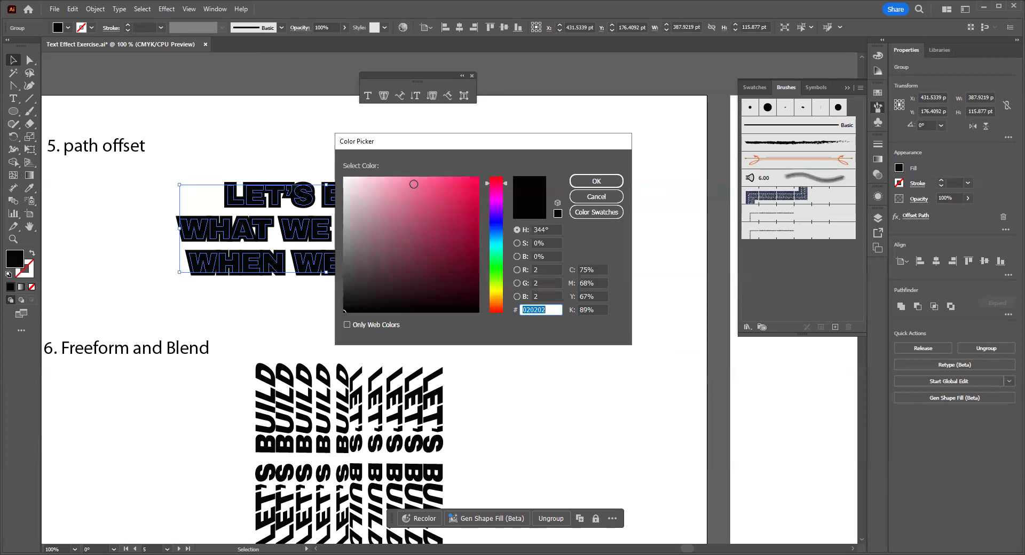
{"action": "left_click", "coordinate": [414, 184]}
{"action": "left_click", "coordinate": [590, 182]}
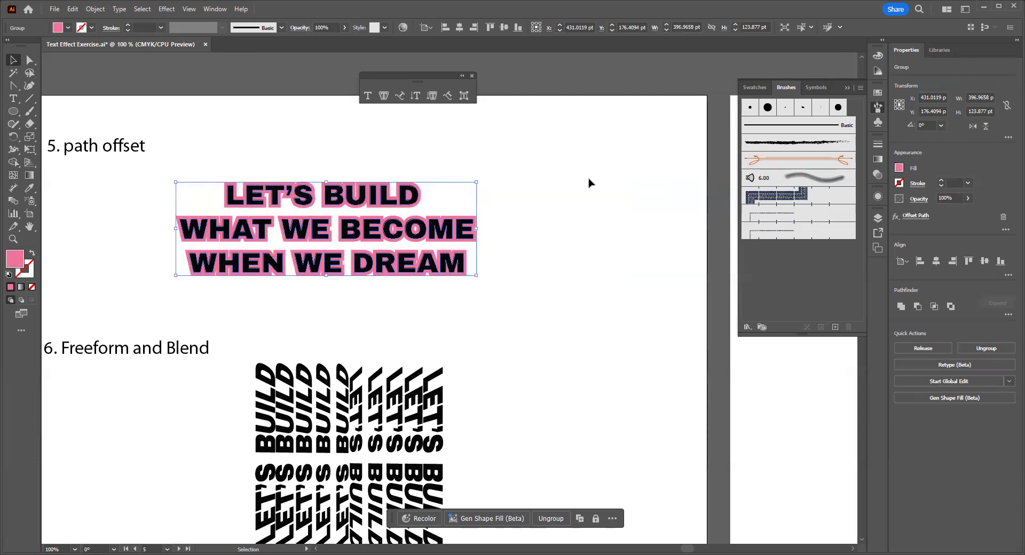
{"action": "left_click", "coordinate": [543, 248]}
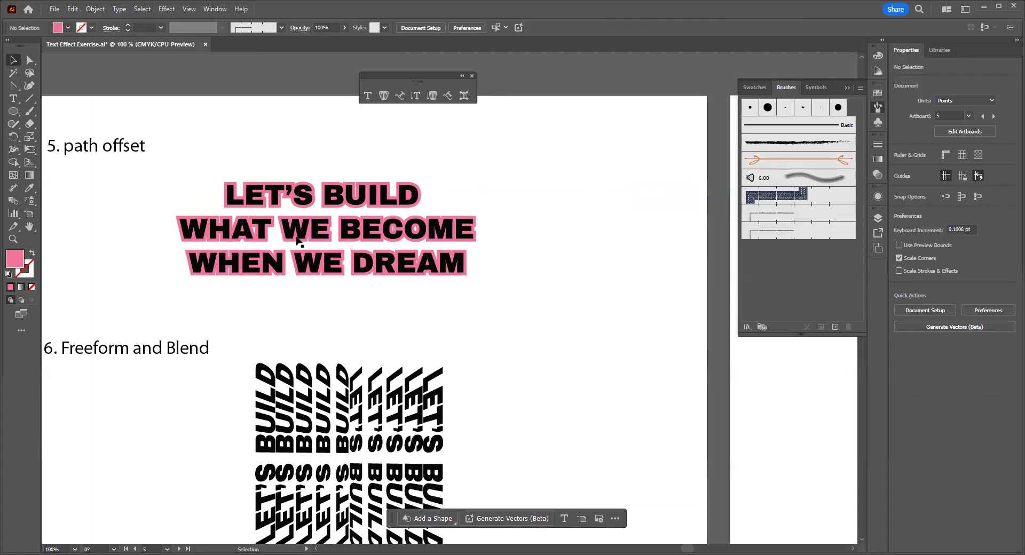
- Move the black lettering off the pink offset copy and set it back over it, shifted slightly right and up
{"action": "left_click_drag", "start_coordinate": [306, 238], "coordinate": [542, 318]}
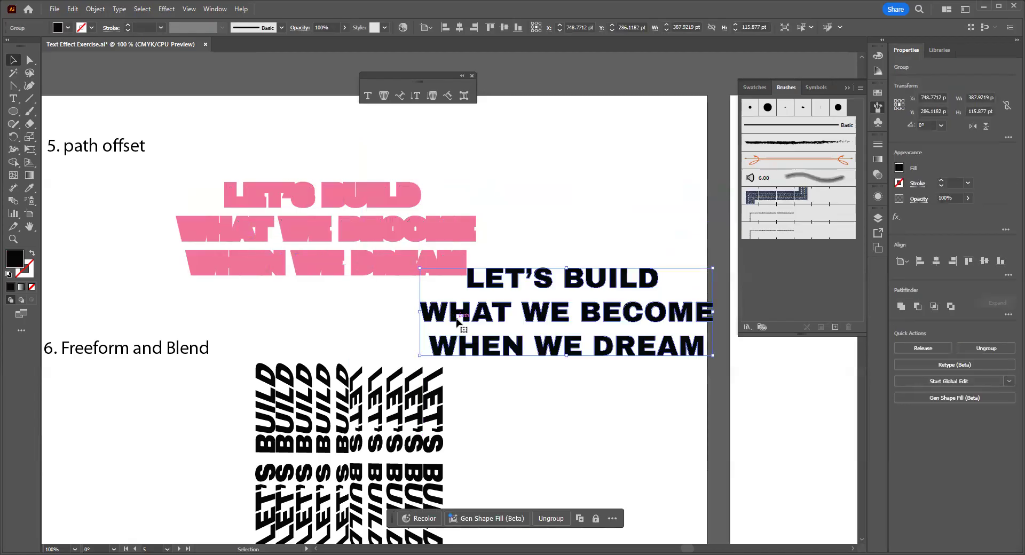
{"action": "left_click_drag", "start_coordinate": [459, 319], "coordinate": [456, 318]}
{"action": "left_click_drag", "start_coordinate": [317, 260], "coordinate": [212, 231]}
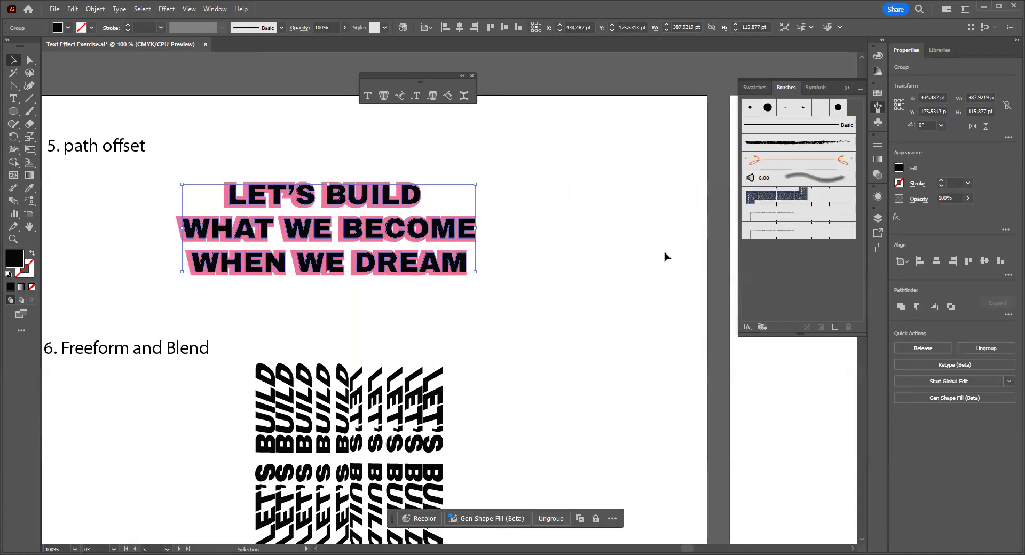
- Undo the last shift of the black lettering over its pink offset copy and deselect it
{"action": "key", "text": "ctrl+z"}
{"action": "key", "text": "ctrl+shift+z"}
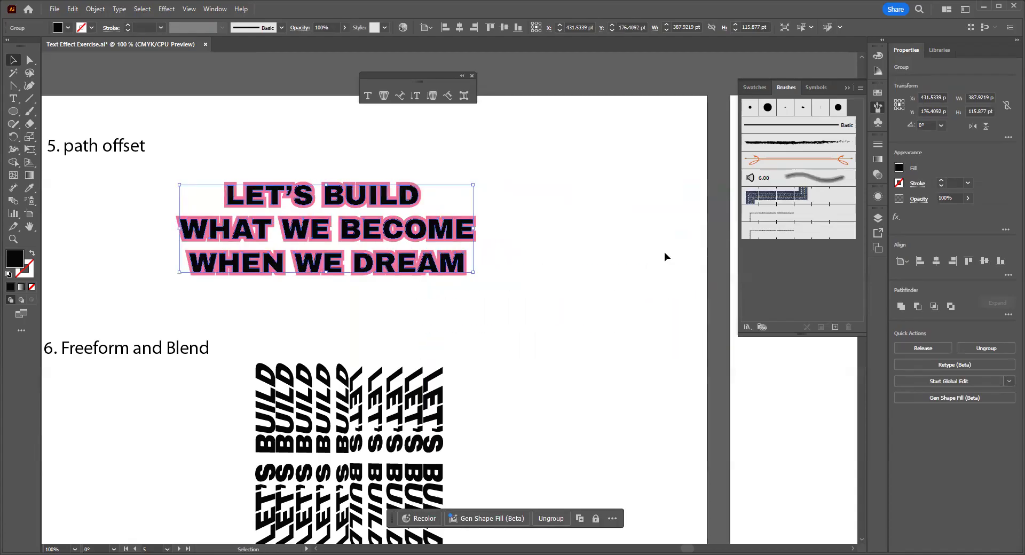
{"action": "left_click", "coordinate": [499, 294]}
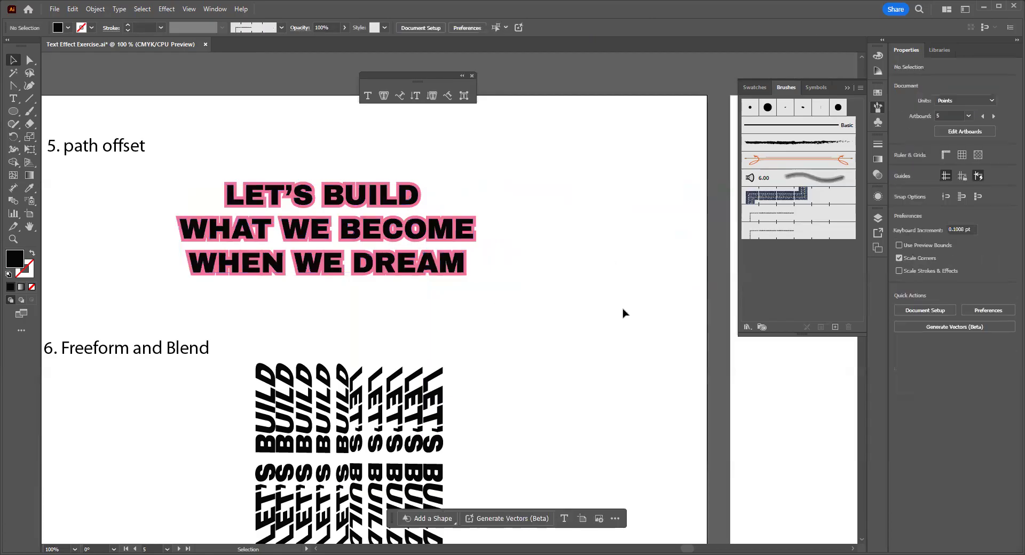
- Move the finished blended lettering under "6. Freeform and Blend" off the artboard to the space below it, and deselect it
{"action": "left_click_drag", "start_coordinate": [404, 318], "coordinate": [421, 279]}
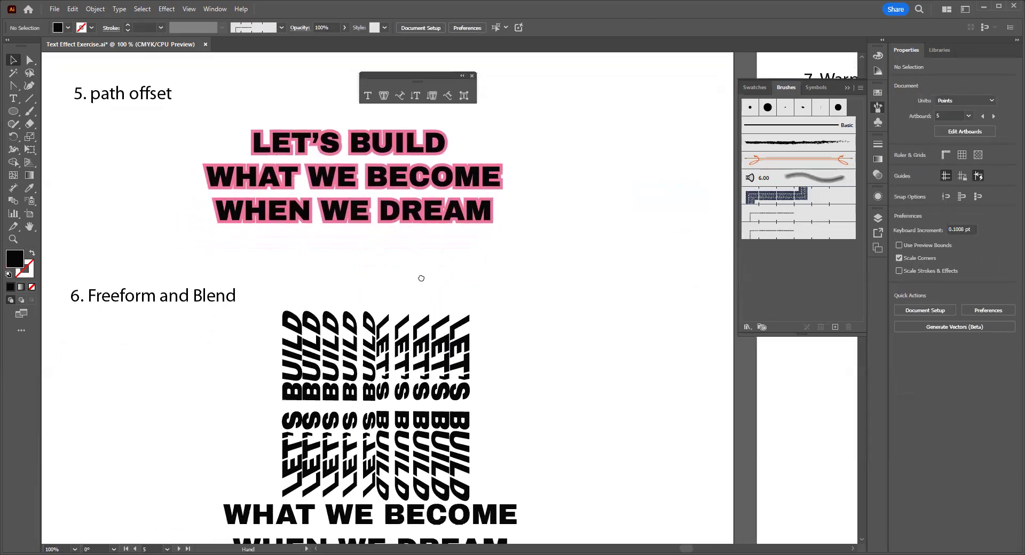
{"action": "left_click_drag", "start_coordinate": [565, 374], "coordinate": [550, 297]}
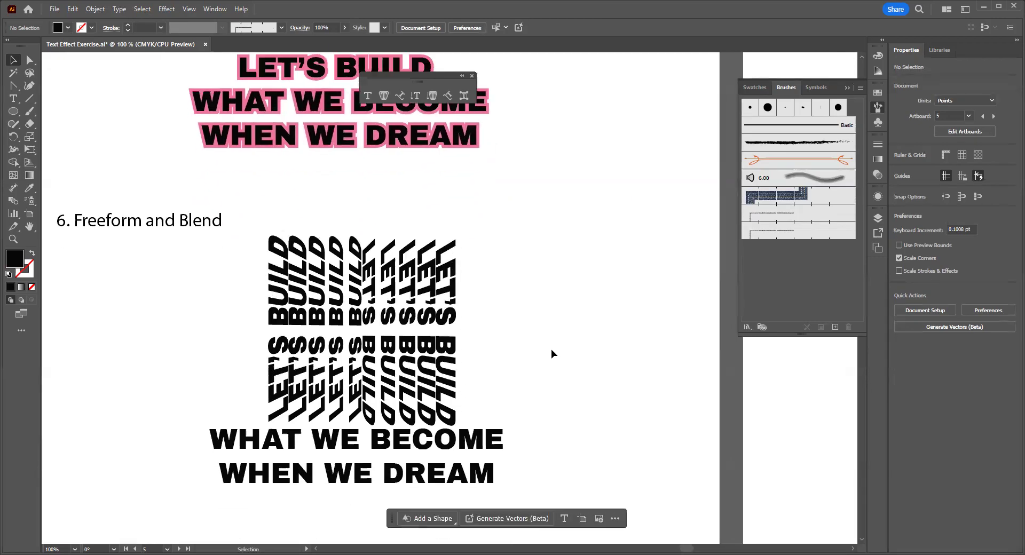
{"action": "left_click_drag", "start_coordinate": [555, 339], "coordinate": [556, 328]}
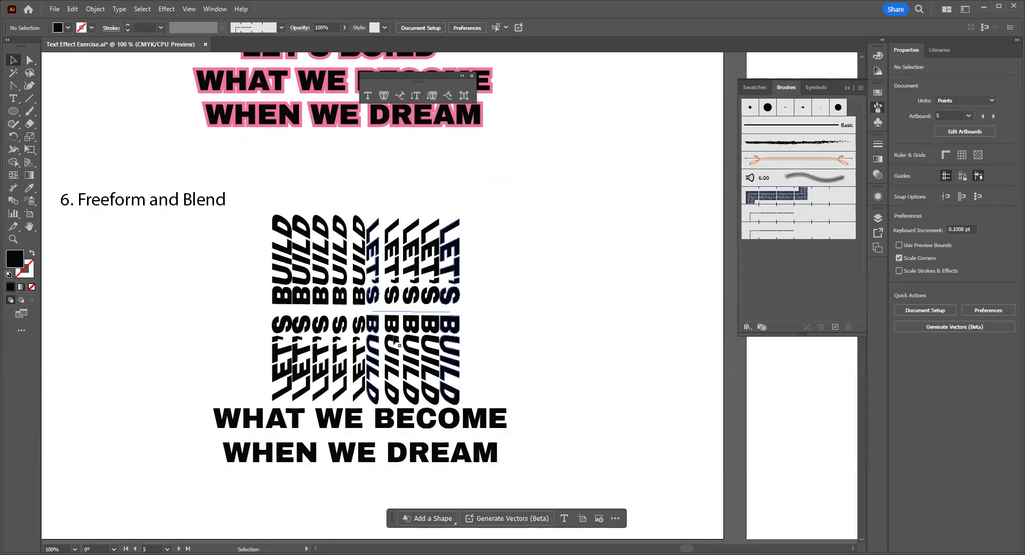
{"action": "scroll", "coordinate": [477, 314], "scroll_direction": "left", "scroll_amount": 2}
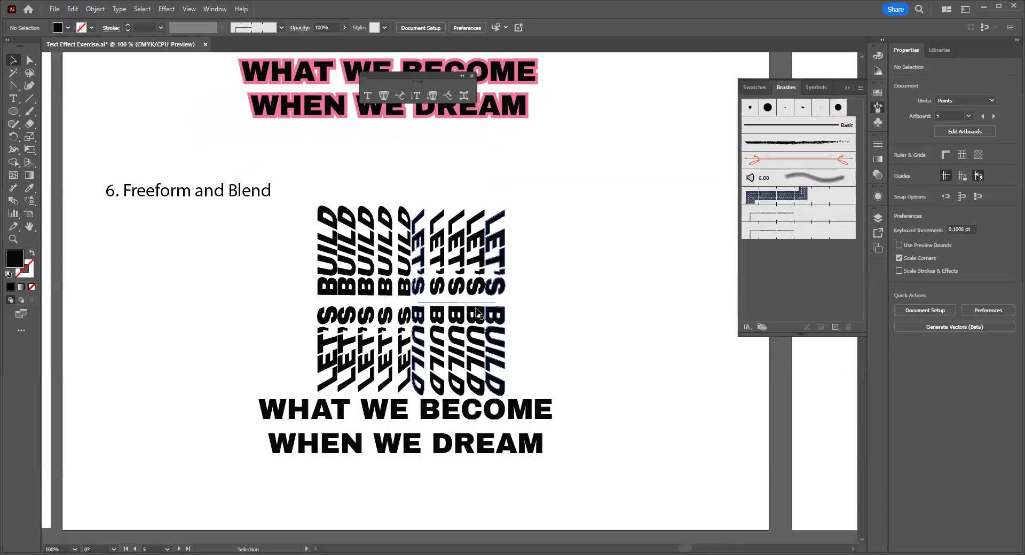
{"action": "scroll", "coordinate": [476, 312], "scroll_direction": "up", "scroll_amount": 3}
{"action": "scroll", "coordinate": [476, 312], "scroll_direction": "down", "scroll_amount": 3}
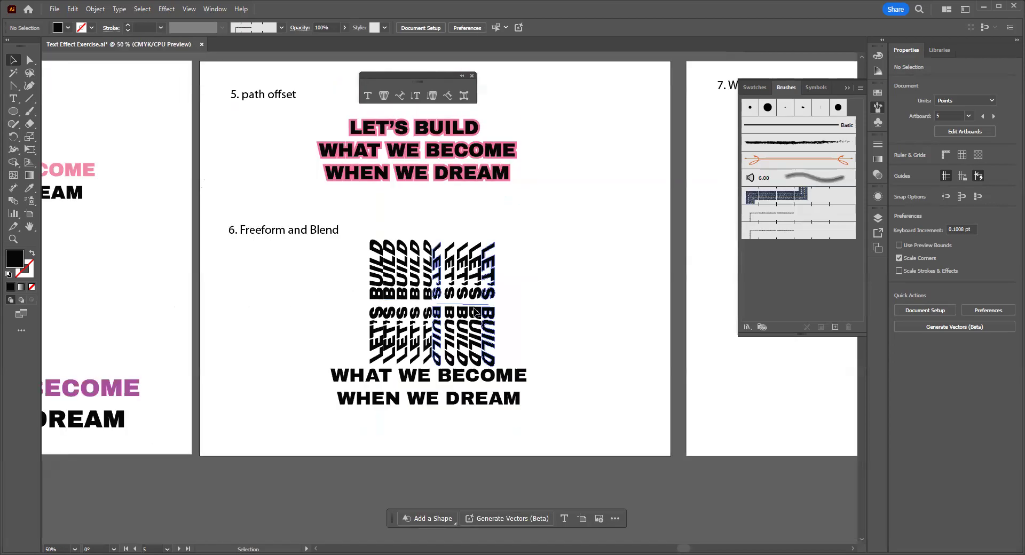
{"action": "left_click_drag", "start_coordinate": [382, 259], "coordinate": [525, 392]}
{"action": "left_click_drag", "start_coordinate": [453, 374], "coordinate": [461, 542]}
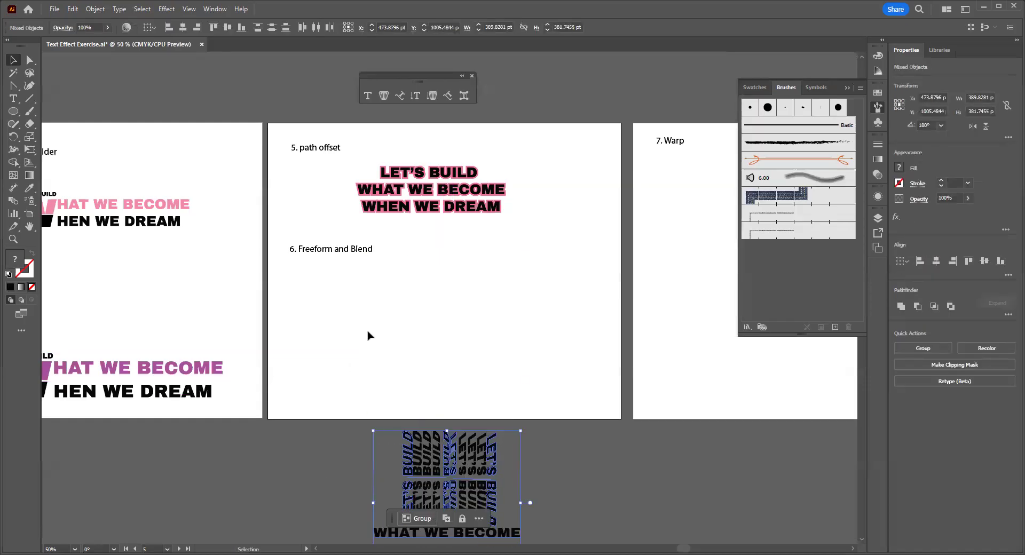
{"action": "left_click", "coordinate": [467, 334]}
- Copy the black three-line LET'S BUILD text from the first artboard and paste it beneath the "6. Freeform and Blend" heading
{"action": "left_click_drag", "start_coordinate": [466, 334], "coordinate": [719, 337]}
{"action": "left_click_drag", "start_coordinate": [256, 285], "coordinate": [618, 302]}
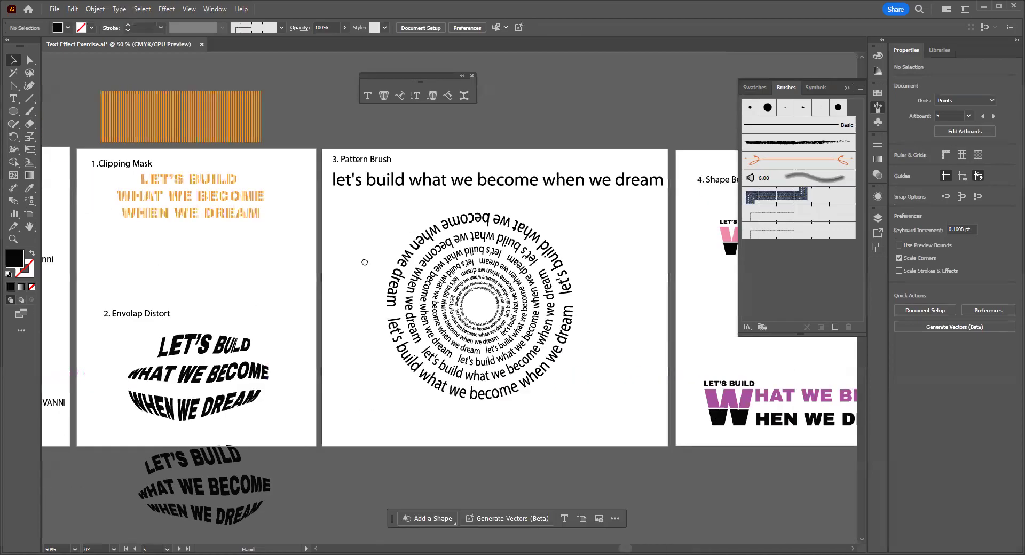
{"action": "left_click_drag", "start_coordinate": [160, 264], "coordinate": [374, 283]}
{"action": "left_click", "coordinate": [197, 355]}
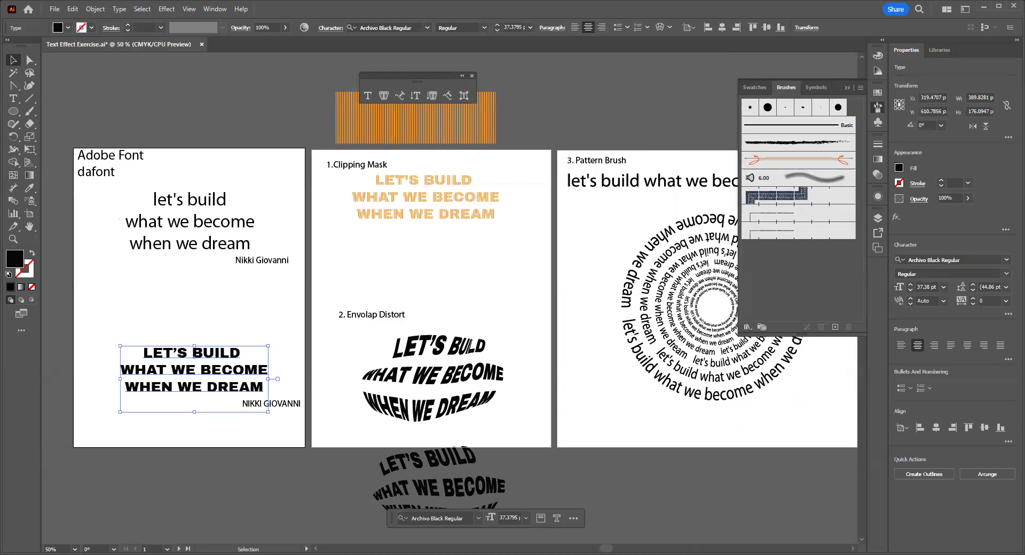
{"action": "scroll", "coordinate": [607, 543], "scroll_direction": "right", "scroll_amount": 8}
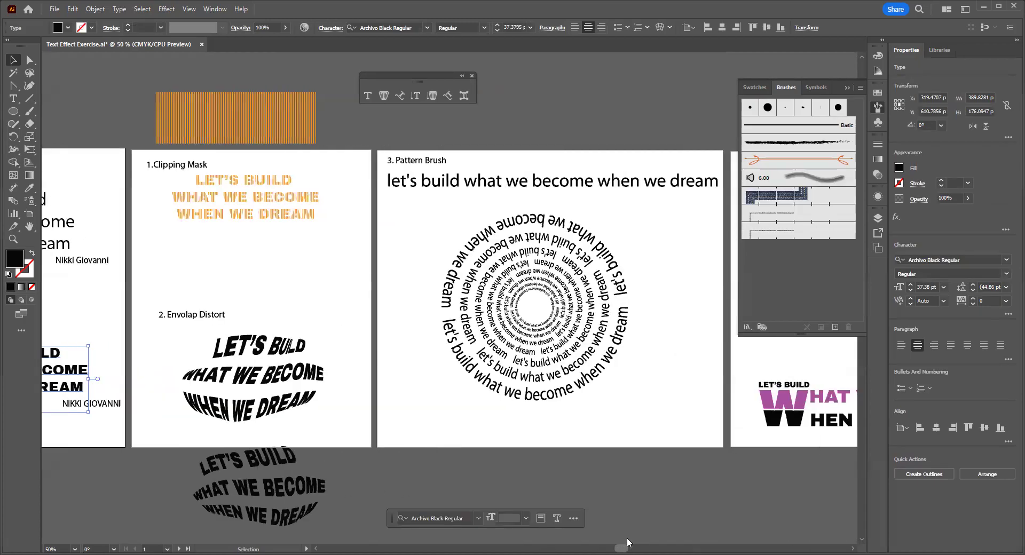
{"action": "scroll", "coordinate": [663, 543], "scroll_direction": "right", "scroll_amount": 10}
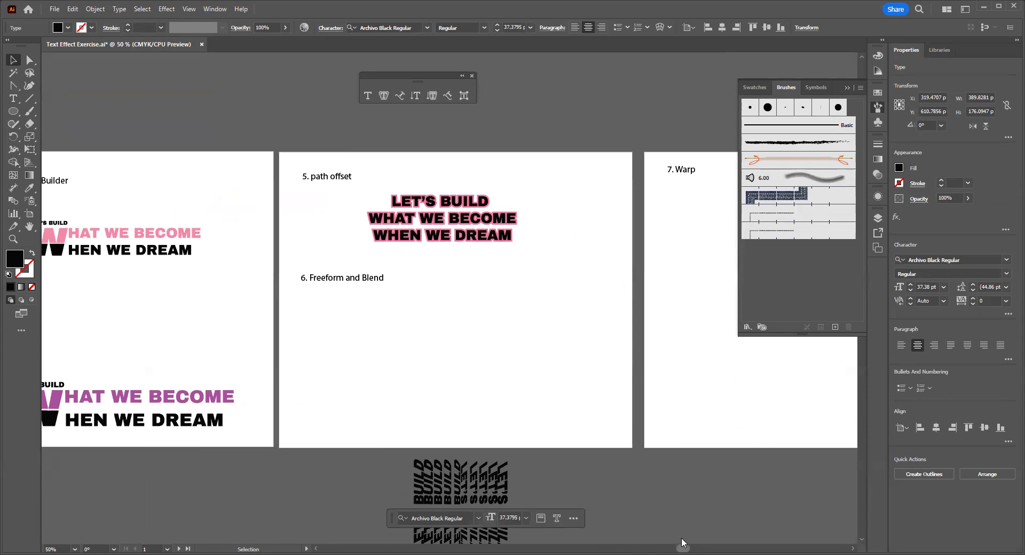
{"action": "left_click", "coordinate": [334, 337]}
{"action": "key", "text": "ctrl+v"}
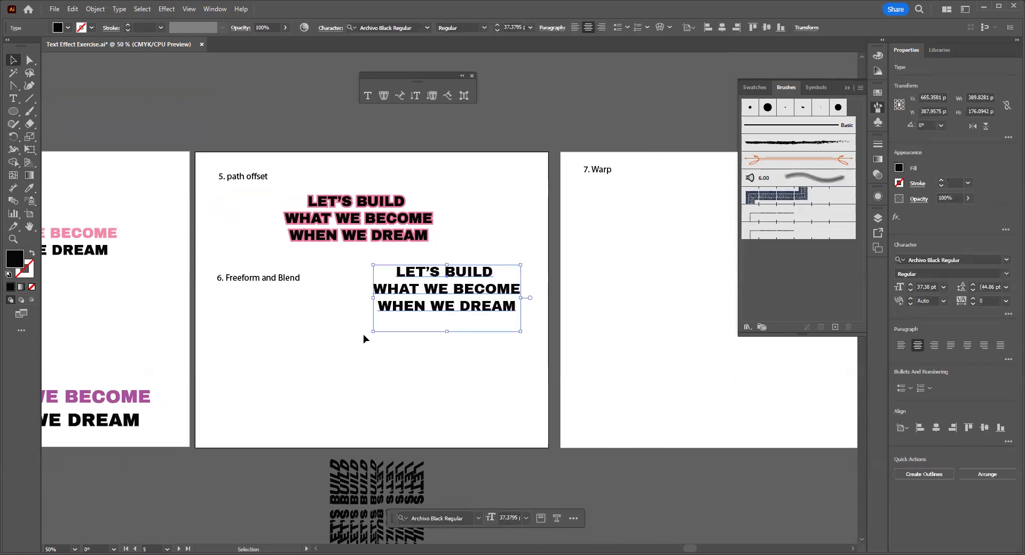
{"action": "left_click_drag", "start_coordinate": [399, 305], "coordinate": [321, 345]}
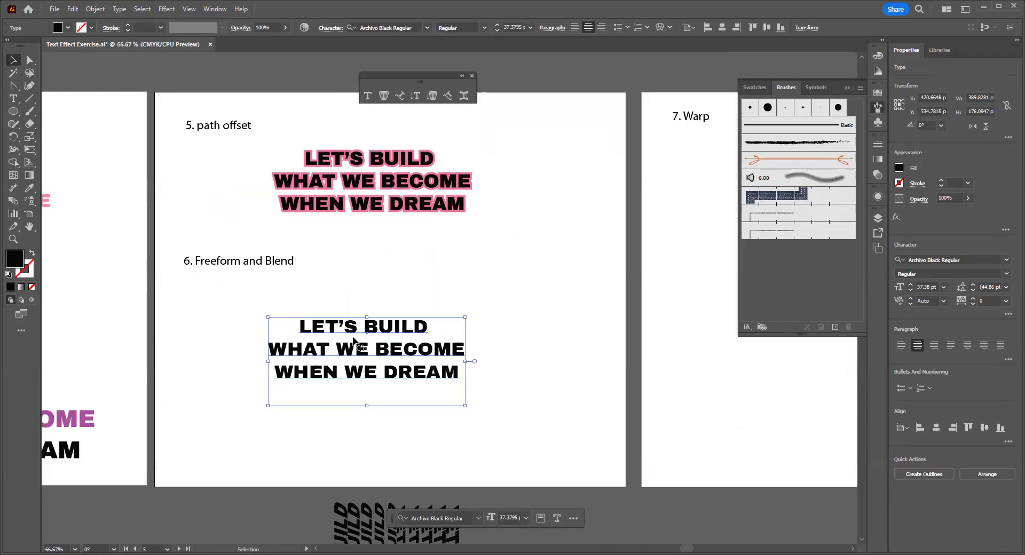
- Copy the LET'S BUILD line from the pasted text block and delete it there, leaving the other two lines
{"action": "key", "text": "ctrl+equal"}
{"action": "scroll", "coordinate": [292, 322], "scroll_direction": "up", "scroll_amount": 2}
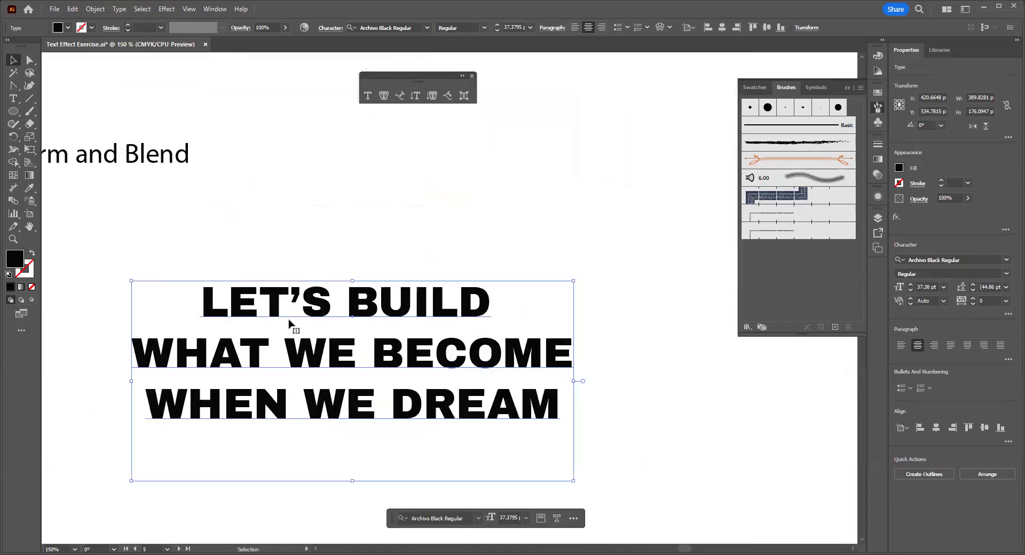
{"action": "scroll", "coordinate": [291, 322], "scroll_direction": "down", "scroll_amount": 1}
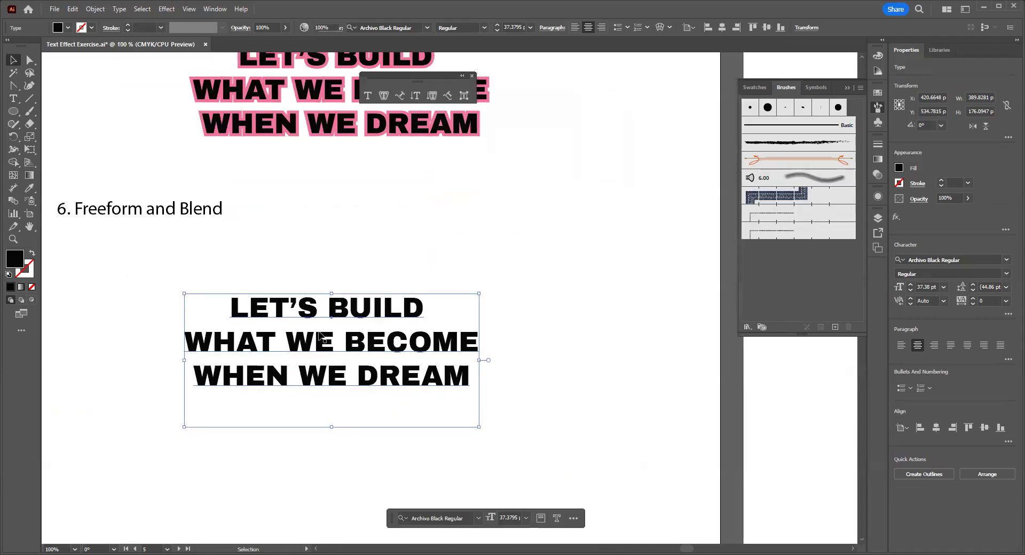
{"action": "left_click", "coordinate": [223, 290]}
{"action": "left_click_drag", "start_coordinate": [208, 284], "coordinate": [449, 327]}
{"action": "left_click", "coordinate": [222, 287]}
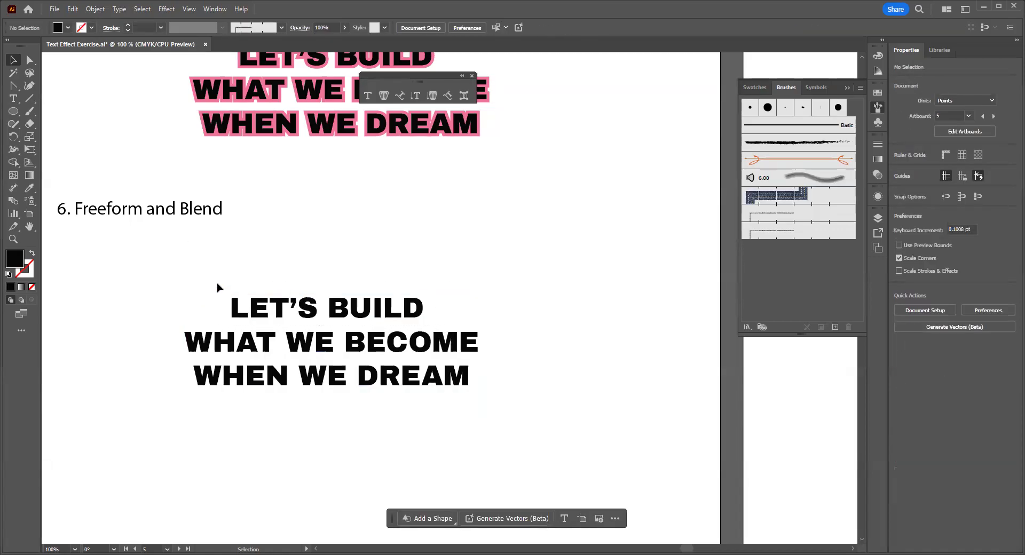
{"action": "left_click", "coordinate": [13, 99]}
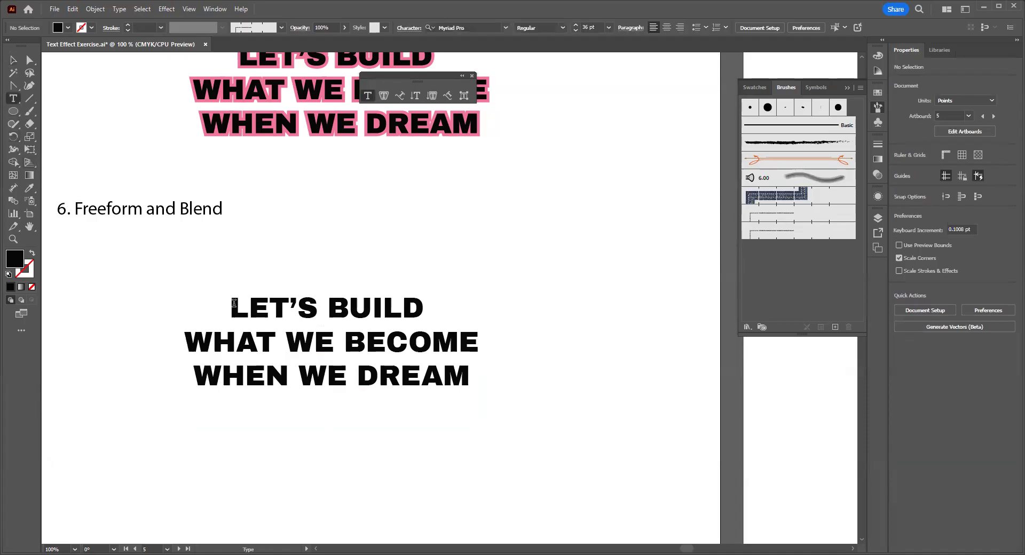
{"action": "left_click_drag", "start_coordinate": [234, 303], "coordinate": [450, 312]}
{"action": "key", "text": "ctrl+c"}
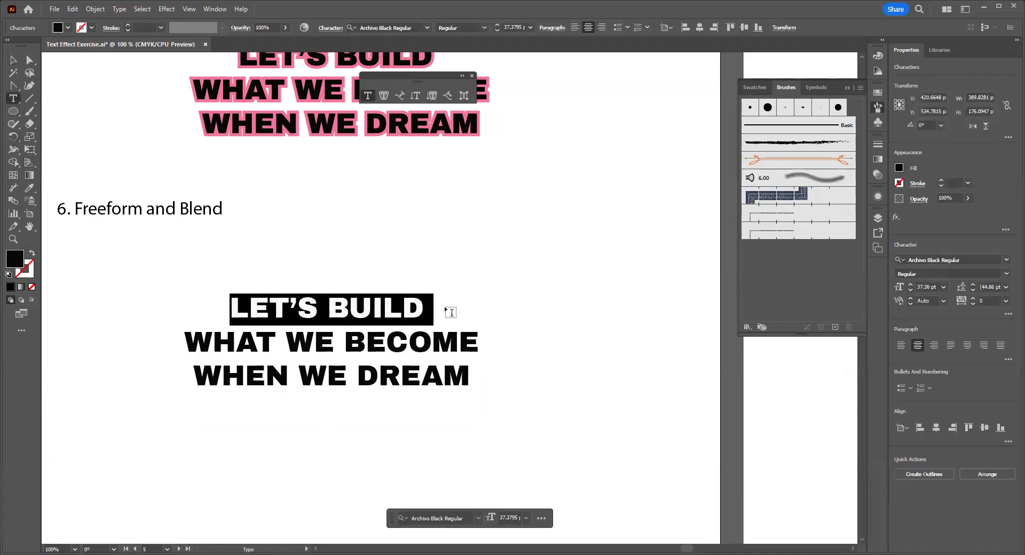
{"action": "key", "text": "BackSpace"}
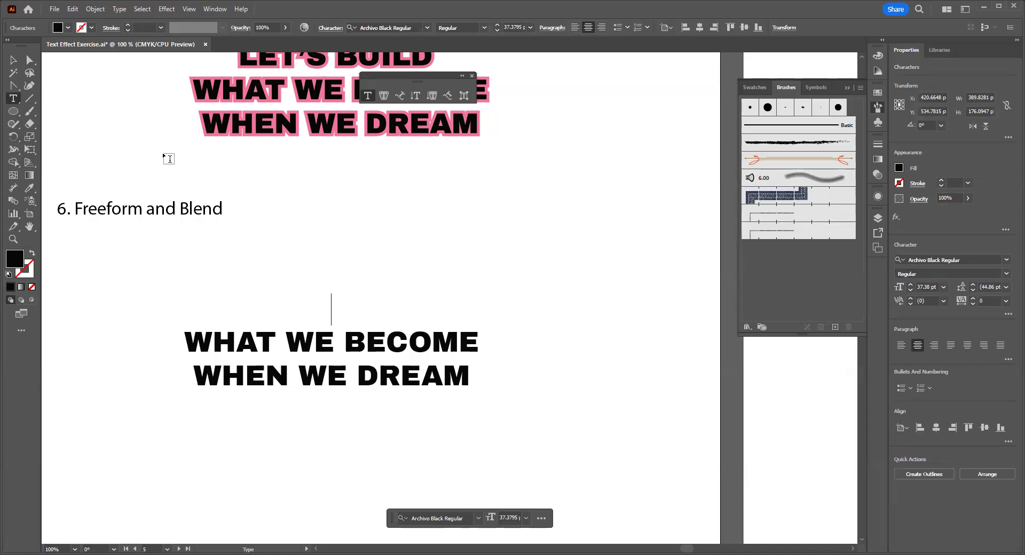
- Paste LET'S BUILD as a separate text object above the two remaining lines and move those lines further down
{"action": "left_click", "coordinate": [13, 59]}
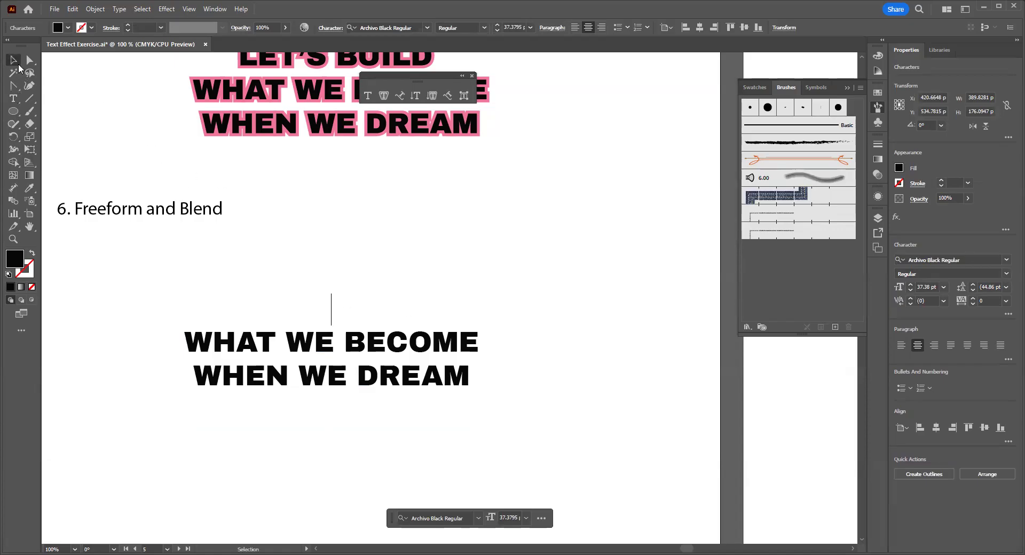
{"action": "left_click", "coordinate": [404, 270]}
{"action": "key", "text": "ctrl+v"}
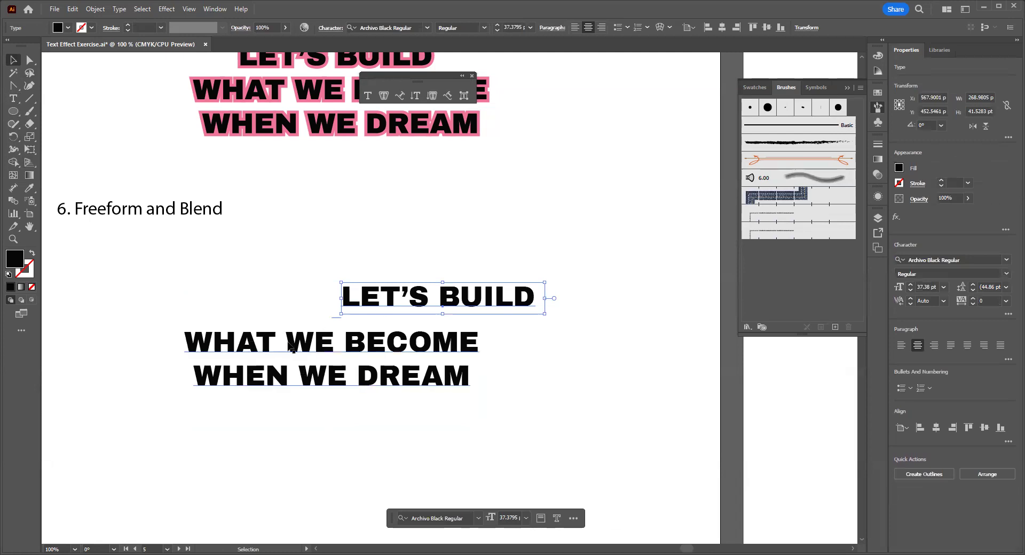
{"action": "left_click_drag", "start_coordinate": [365, 304], "coordinate": [259, 307]}
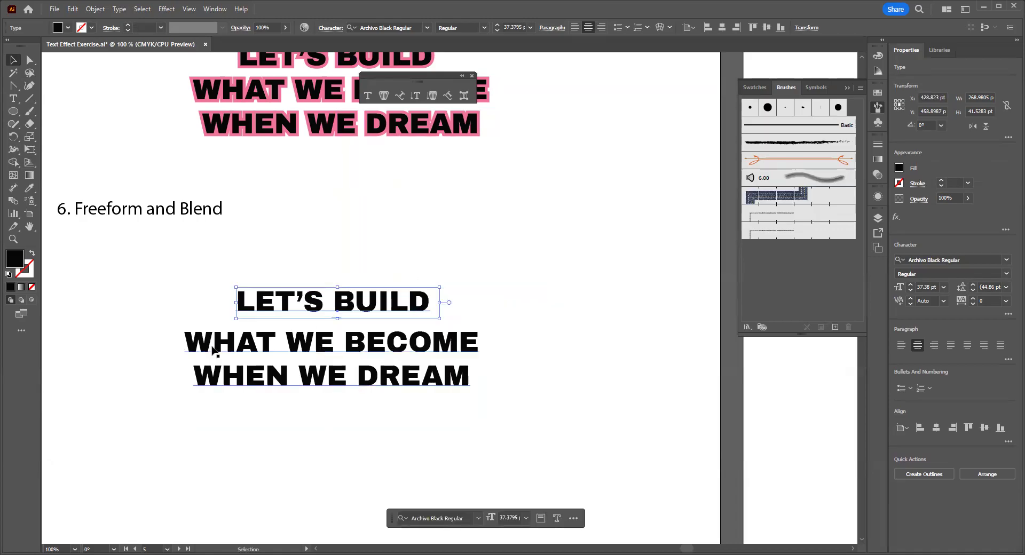
{"action": "left_click_drag", "start_coordinate": [207, 380], "coordinate": [229, 414]}
- Rotate the LET'S BUILD text 90° so it reads upward, and shift it left and up, clear of the lines below
{"action": "left_click", "coordinate": [410, 313]}
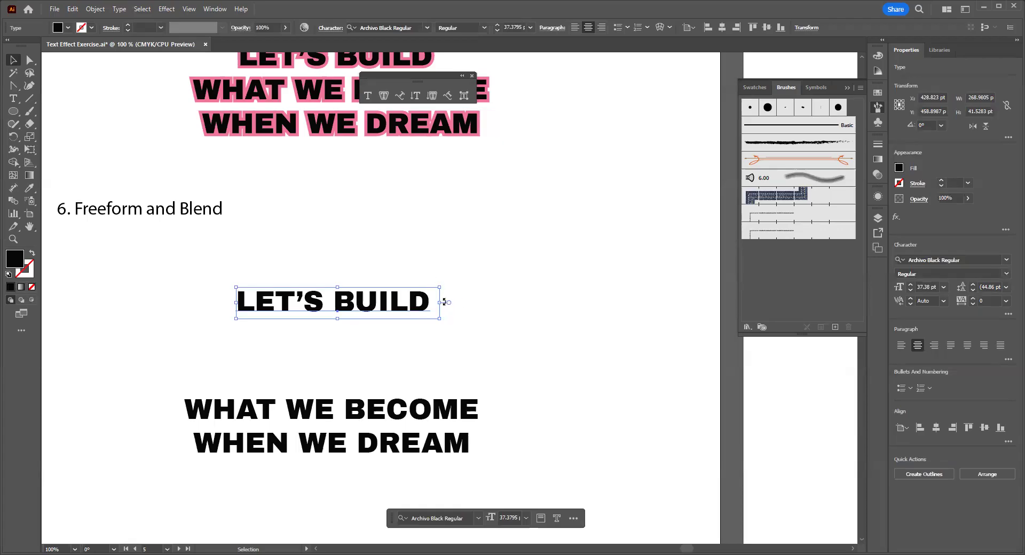
{"action": "left_click_drag", "start_coordinate": [444, 302], "coordinate": [353, 223]}
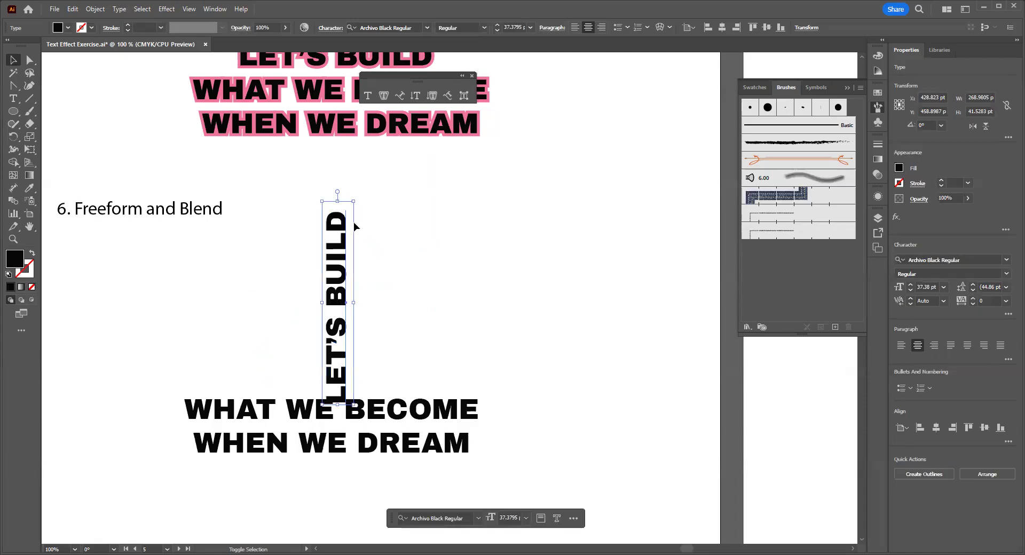
{"action": "left_click_drag", "start_coordinate": [335, 297], "coordinate": [282, 275]}
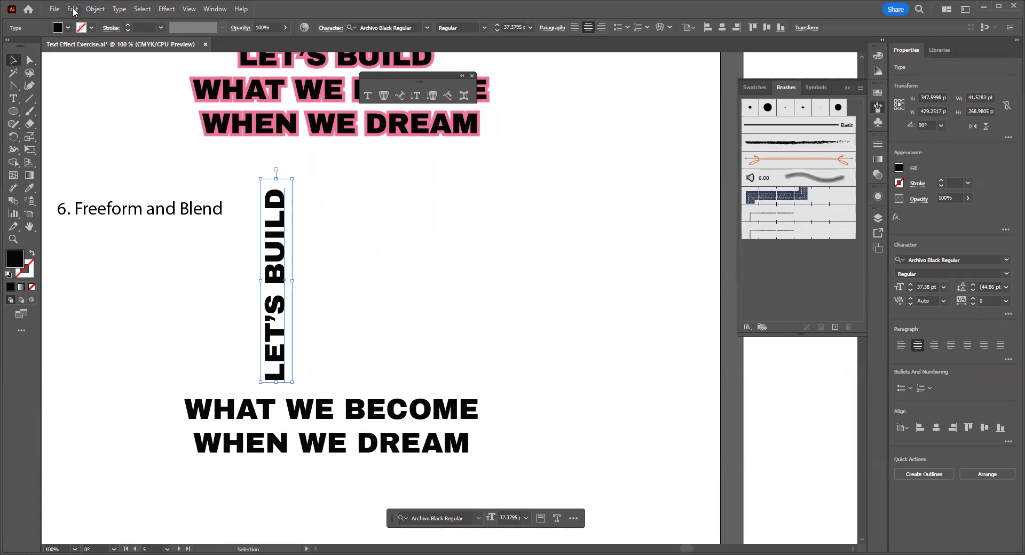
- Activate Free Transform's Perspective Distort mode for the vertical LET'S BUILD text
{"action": "left_click", "coordinate": [30, 154]}
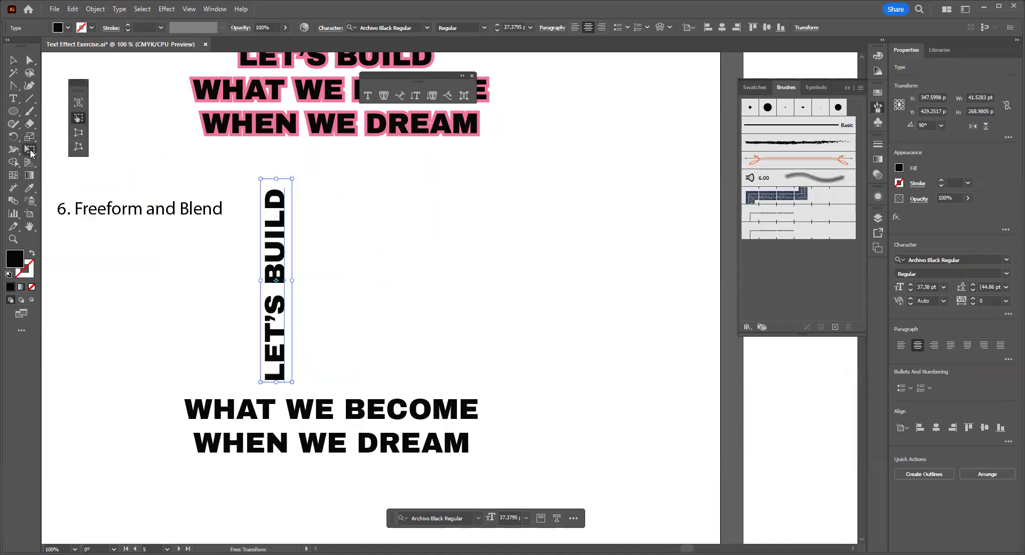
{"action": "left_click", "coordinate": [79, 134]}
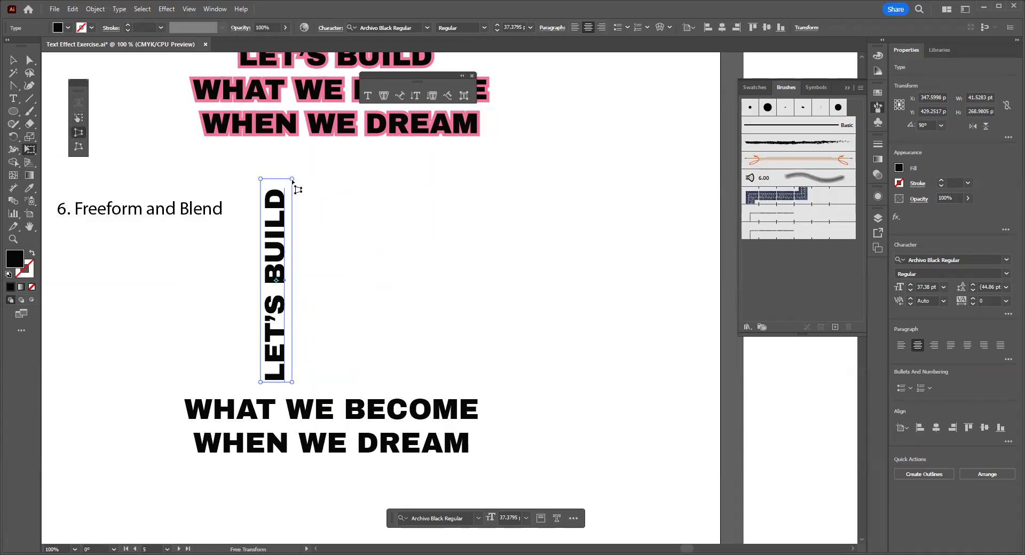
- Expand the vertical LET'S BUILD text into outlines with Object and Fill enabled
{"action": "left_click_drag", "start_coordinate": [292, 180], "coordinate": [297, 196]}
{"action": "left_click", "coordinate": [95, 9]}
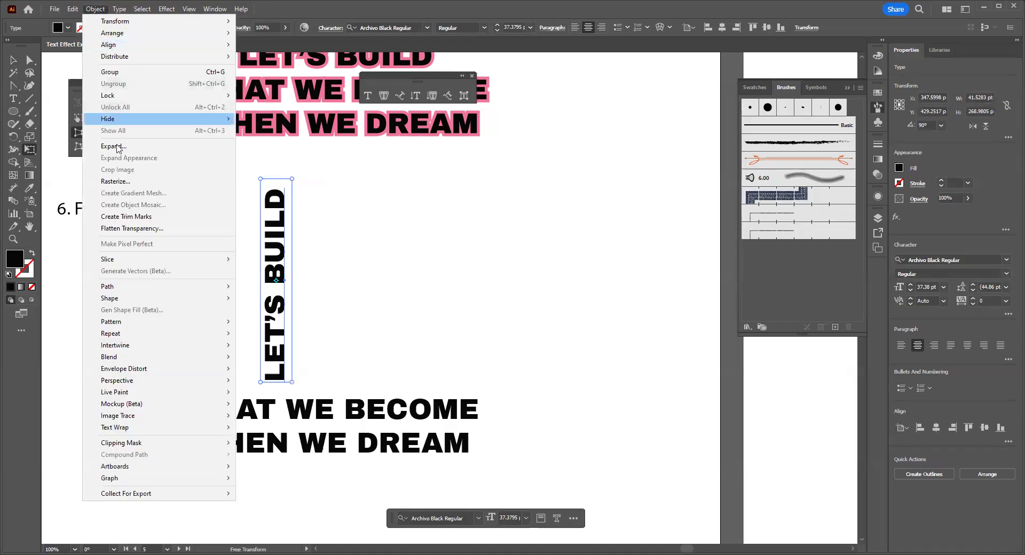
{"action": "left_click", "coordinate": [118, 147]}
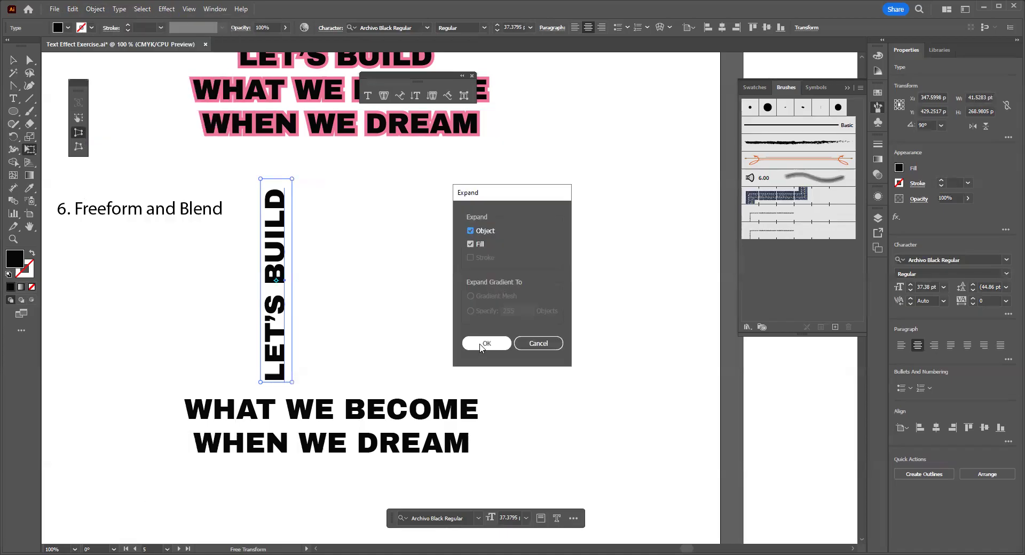
{"action": "left_click", "coordinate": [486, 344]}
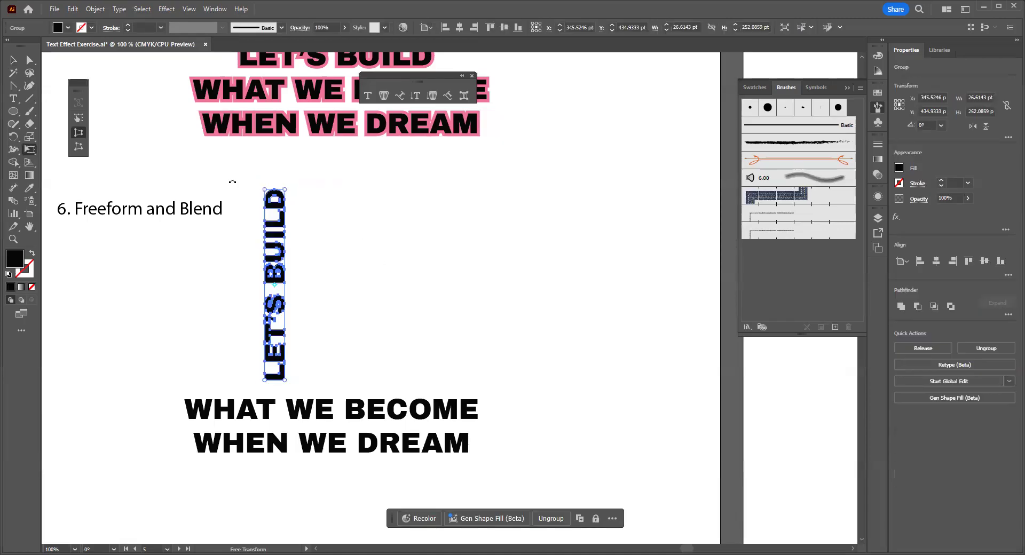
- Apply a perspective distortion to the vertical LET'S BUILD outlines so their right edge is shorter than the left edge
{"action": "left_click_drag", "start_coordinate": [286, 192], "coordinate": [296, 201]}
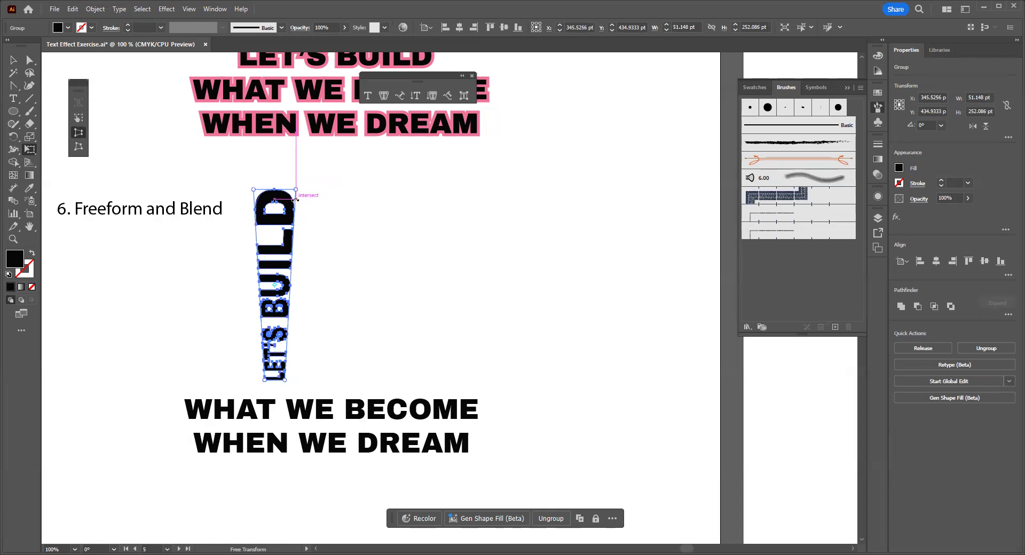
{"action": "key", "text": "ctrl+z"}
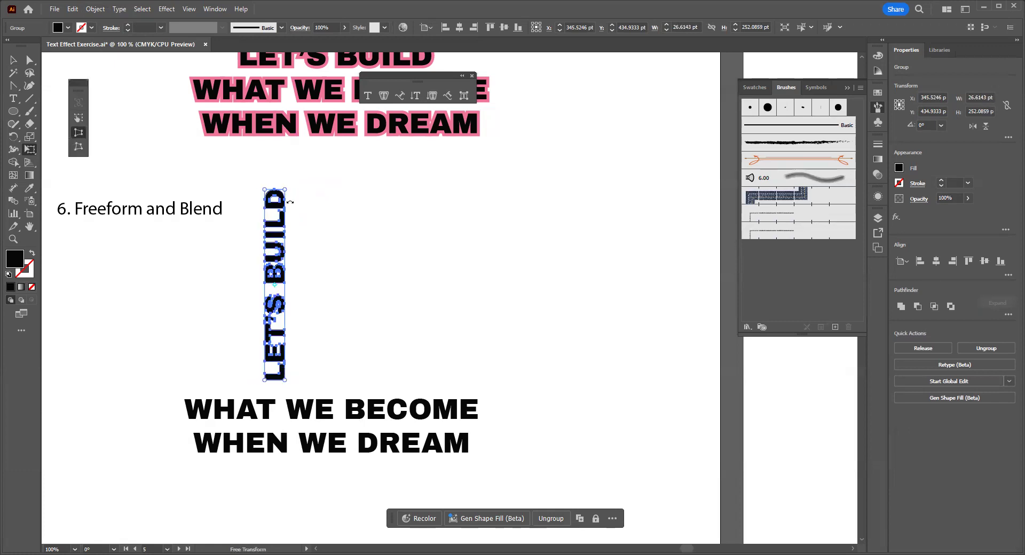
{"action": "left_click_drag", "start_coordinate": [285, 189], "coordinate": [294, 208]}
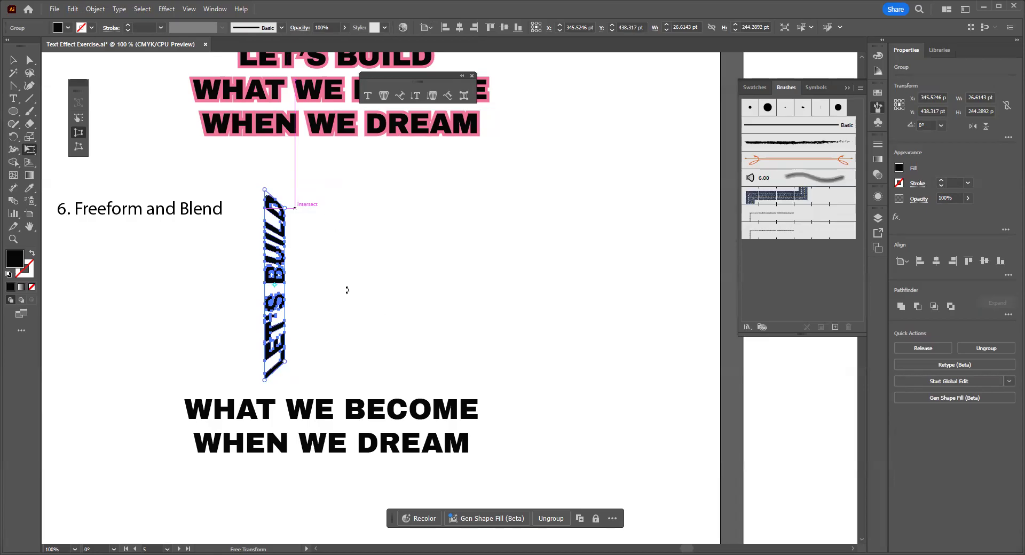
- Duplicate the distorted LET'S BUILD lettering about 100 pt to the right of the original
{"action": "left_click", "coordinate": [13, 60]}
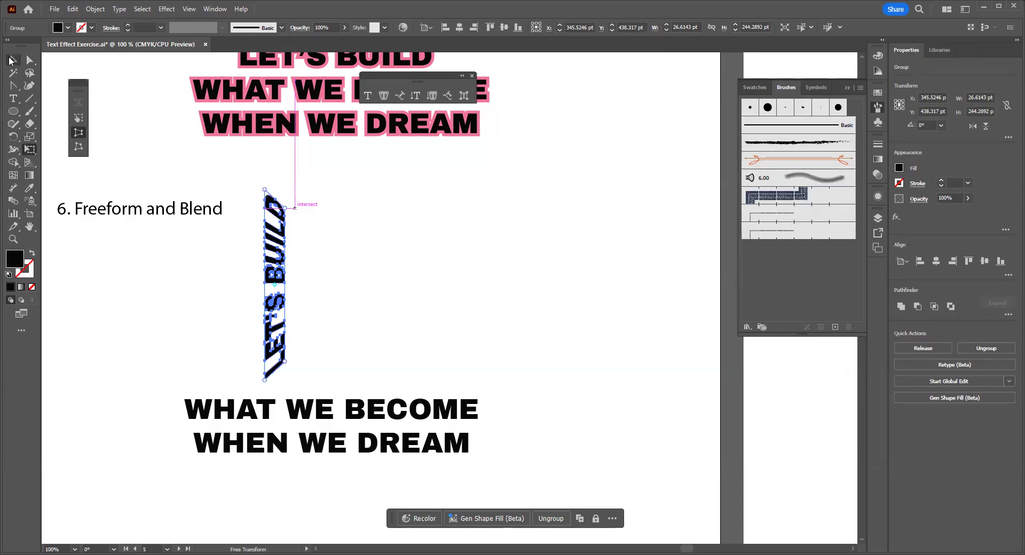
{"action": "left_click", "coordinate": [461, 261]}
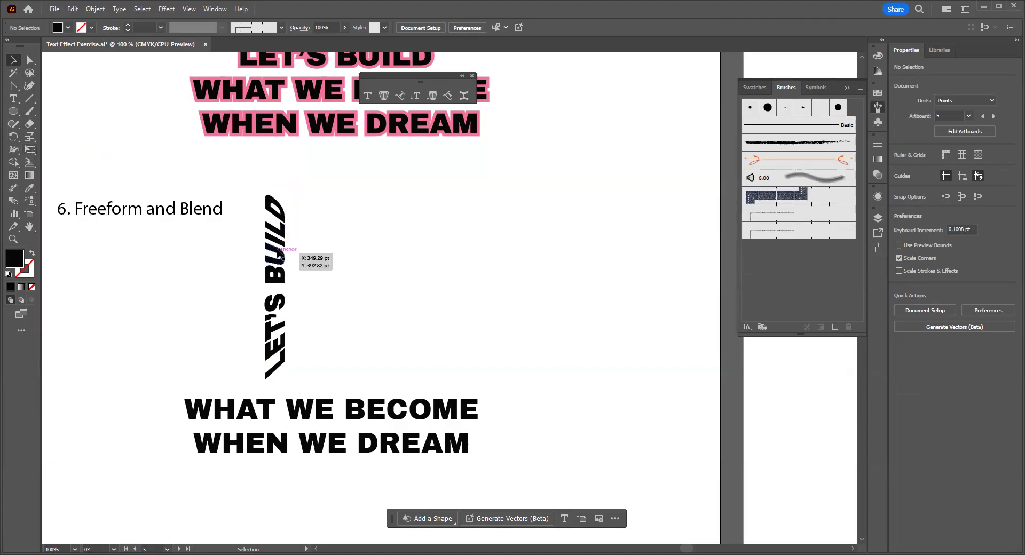
{"action": "left_click", "coordinate": [280, 256]}
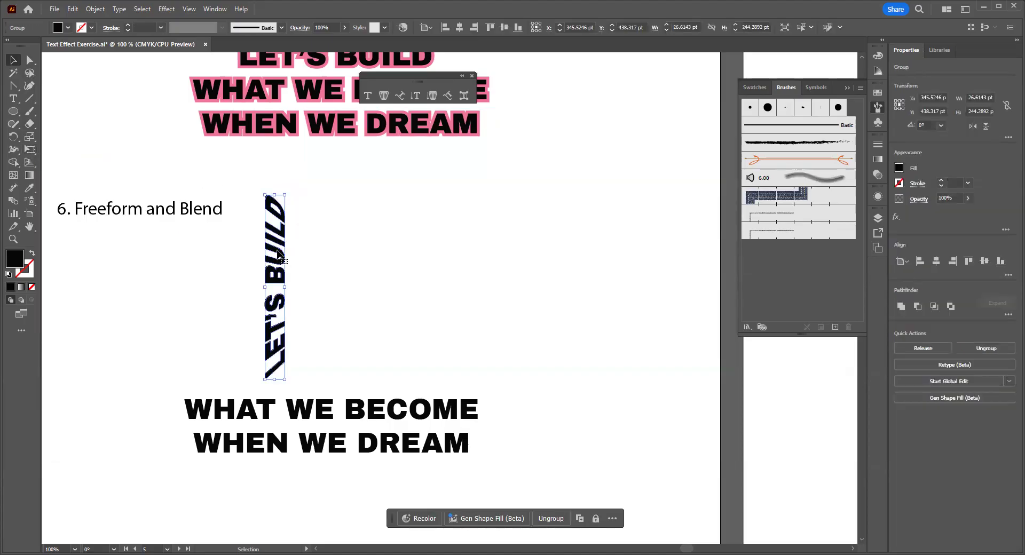
{"action": "left_click_drag", "start_coordinate": [279, 256], "coordinate": [360, 258]}
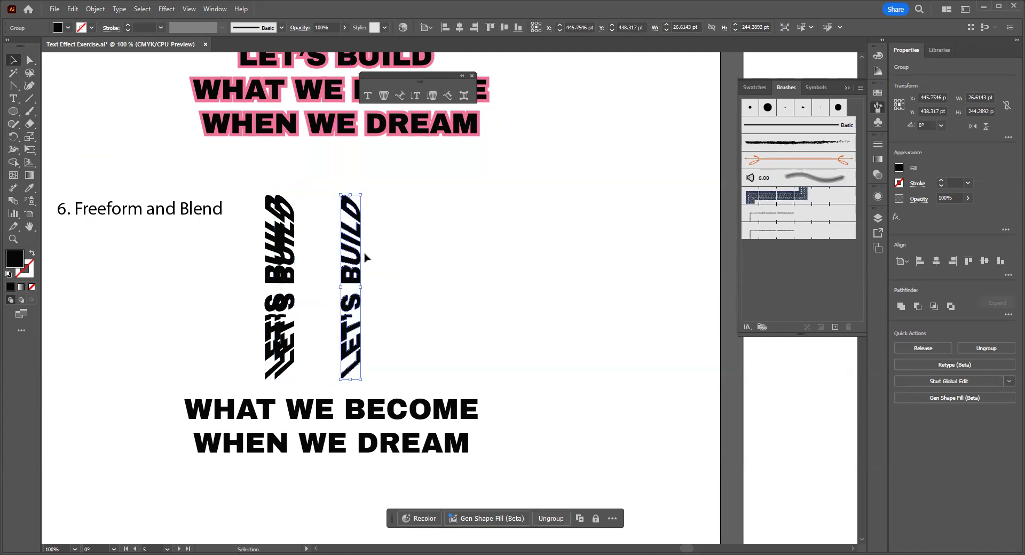
{"action": "left_click", "coordinate": [29, 139]}
{"action": "double_click", "coordinate": [29, 139]}
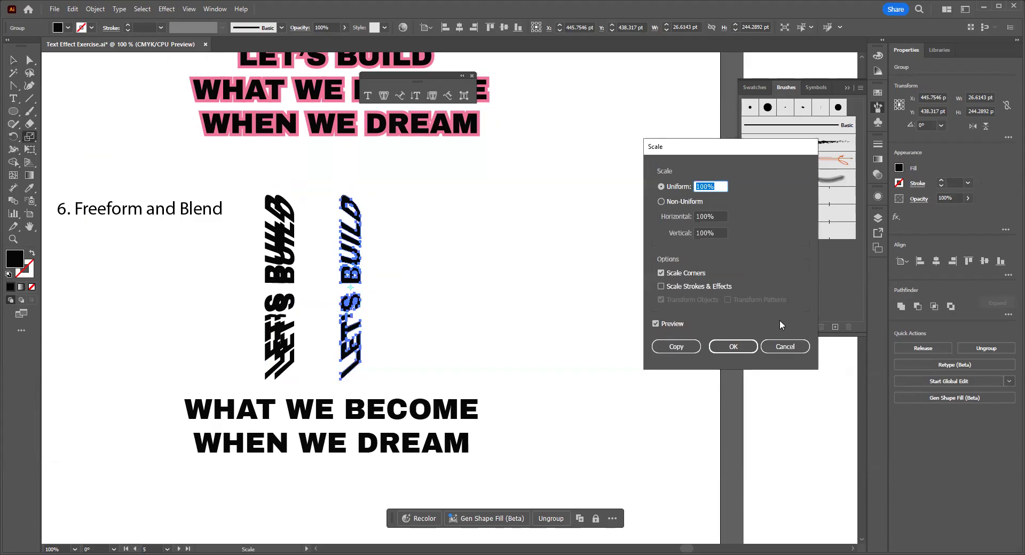
{"action": "left_click", "coordinate": [783, 346]}
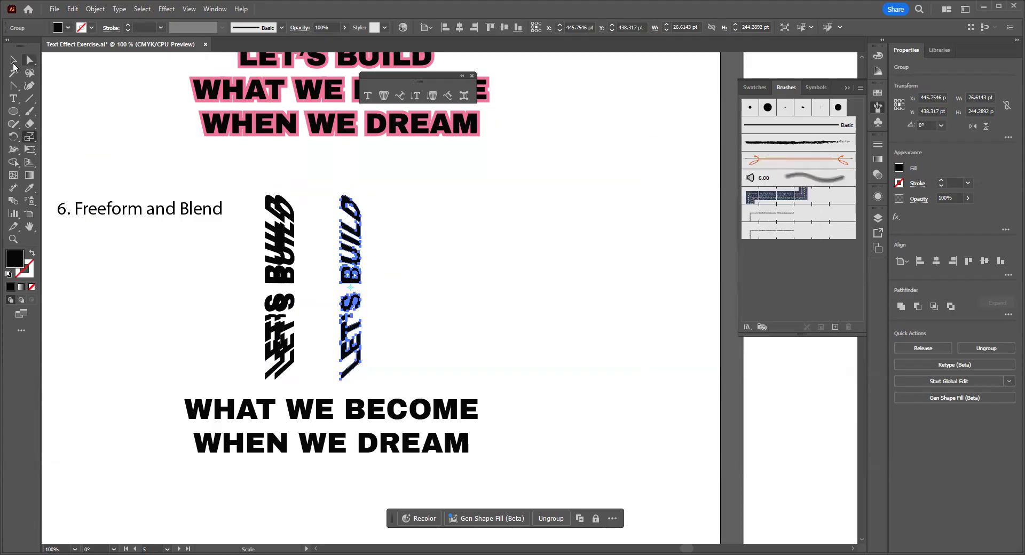
- Narrow the rightmost LET'S BUILD copy to about 18.7 pt wide and delete the extra copy overlapping the original
{"action": "left_click", "coordinate": [14, 60]}
{"action": "left_click_drag", "start_coordinate": [341, 287], "coordinate": [348, 286]}
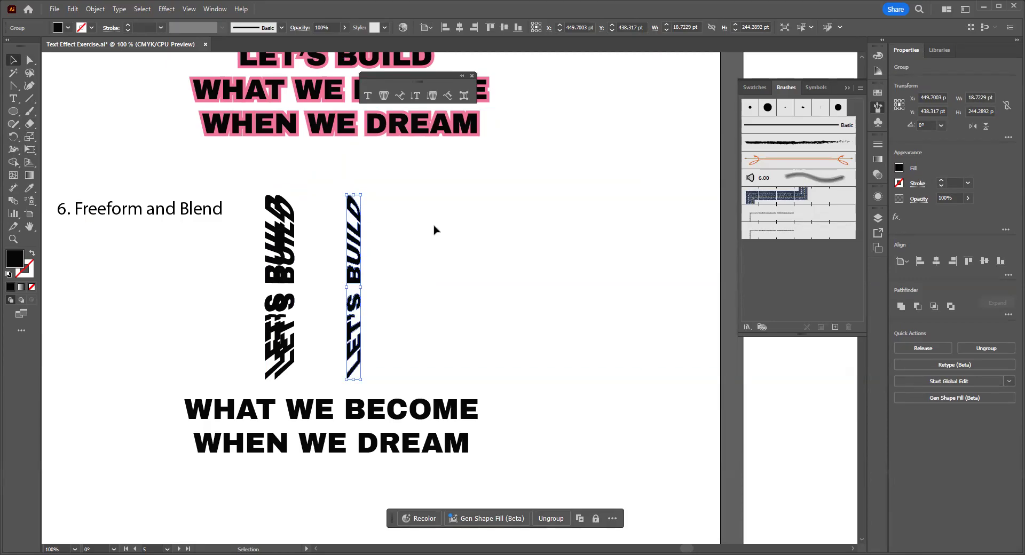
{"action": "left_click_drag", "start_coordinate": [355, 273], "coordinate": [291, 273]}
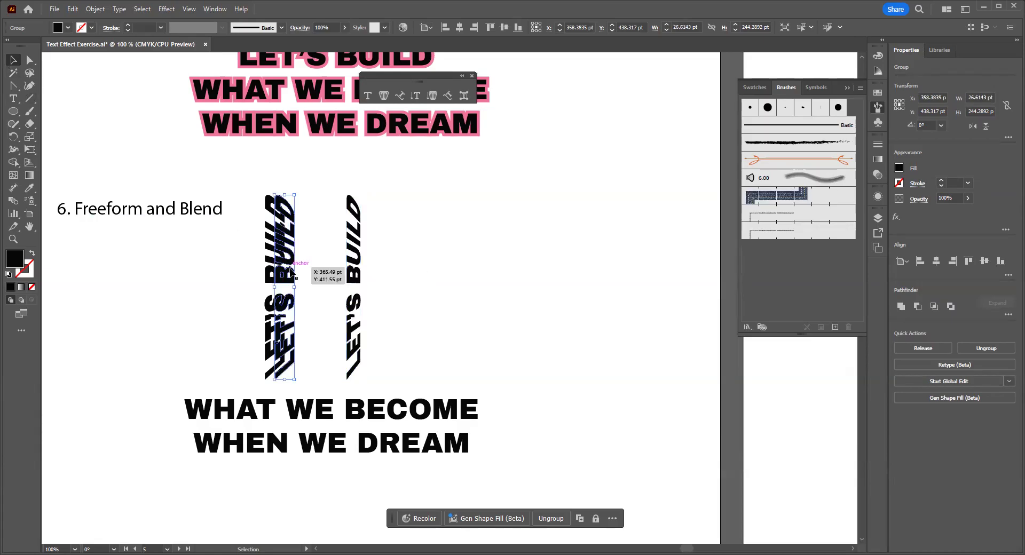
{"action": "key", "text": "Delete"}
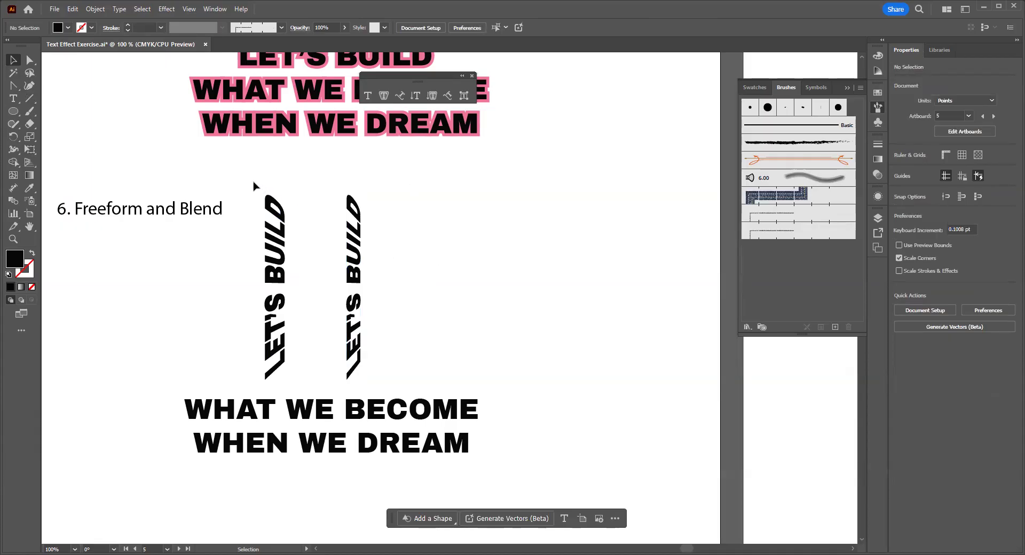
- Make a blend between the two vertical LET'S BUILD copies
{"action": "left_click_drag", "start_coordinate": [240, 185], "coordinate": [390, 384]}
{"action": "key", "text": "ctrl+g"}
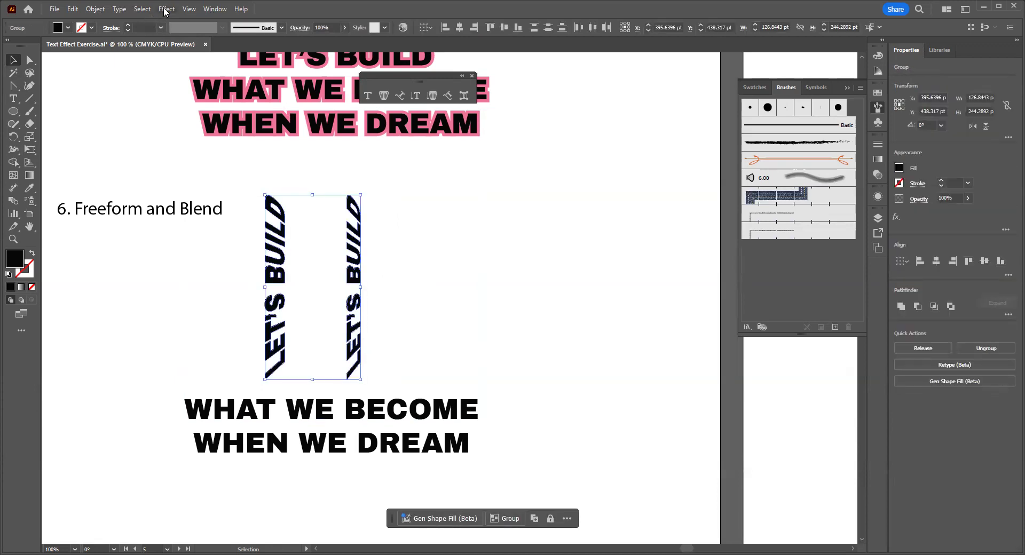
{"action": "left_click", "coordinate": [97, 9]}
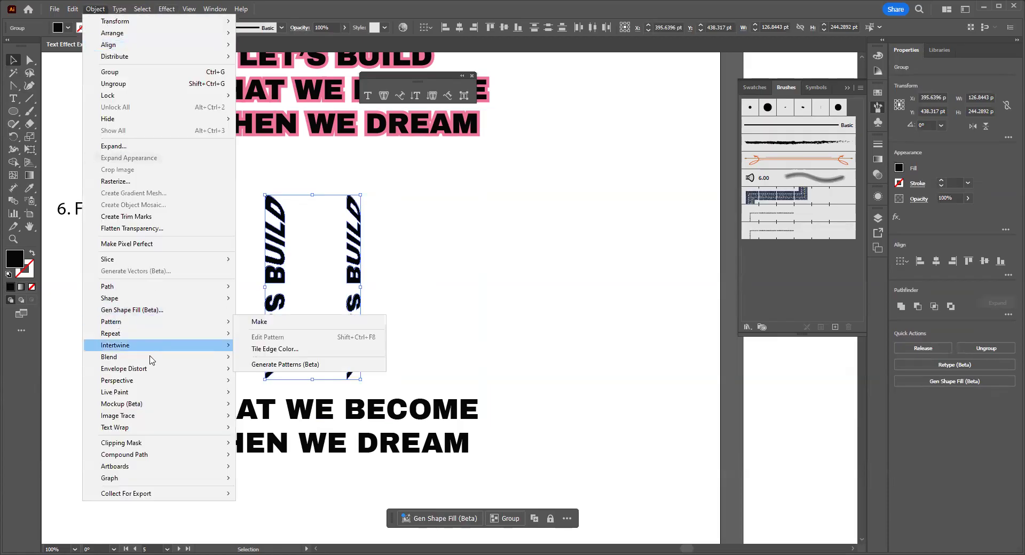
{"action": "left_click", "coordinate": [254, 358]}
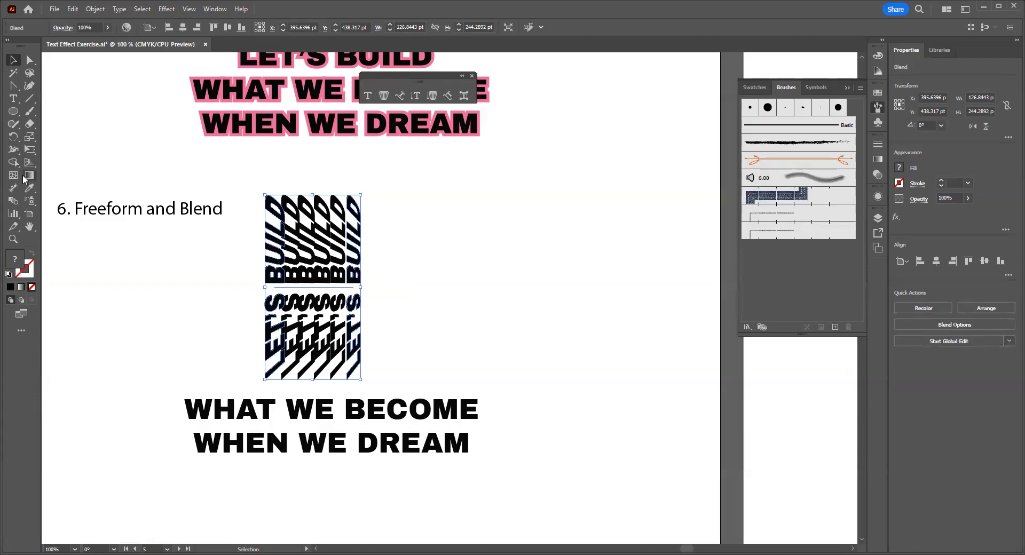
- Set the blend's spacing to Specified Steps with 3 steps
{"action": "left_click", "coordinate": [13, 203]}
{"action": "double_click", "coordinate": [13, 203]}
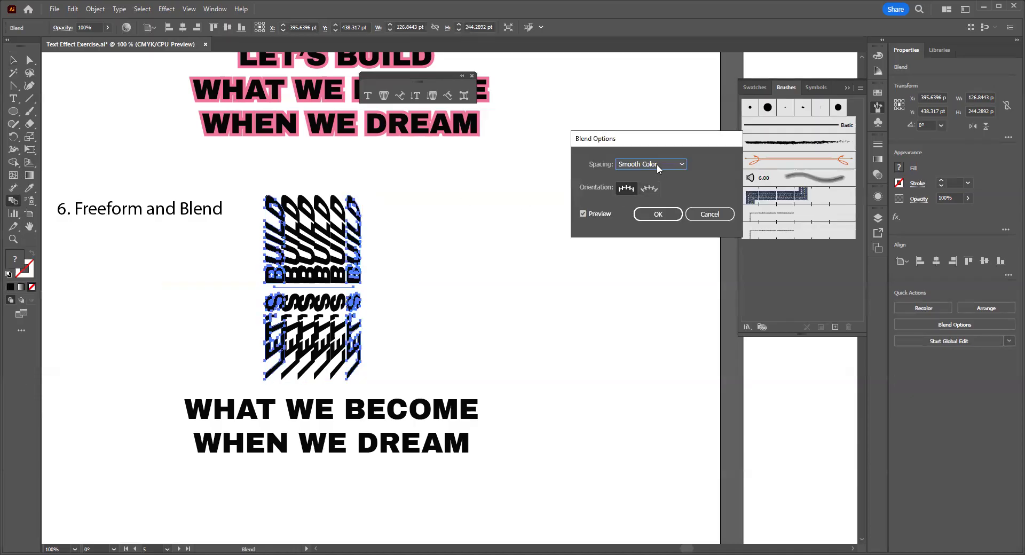
{"action": "left_click", "coordinate": [657, 167]}
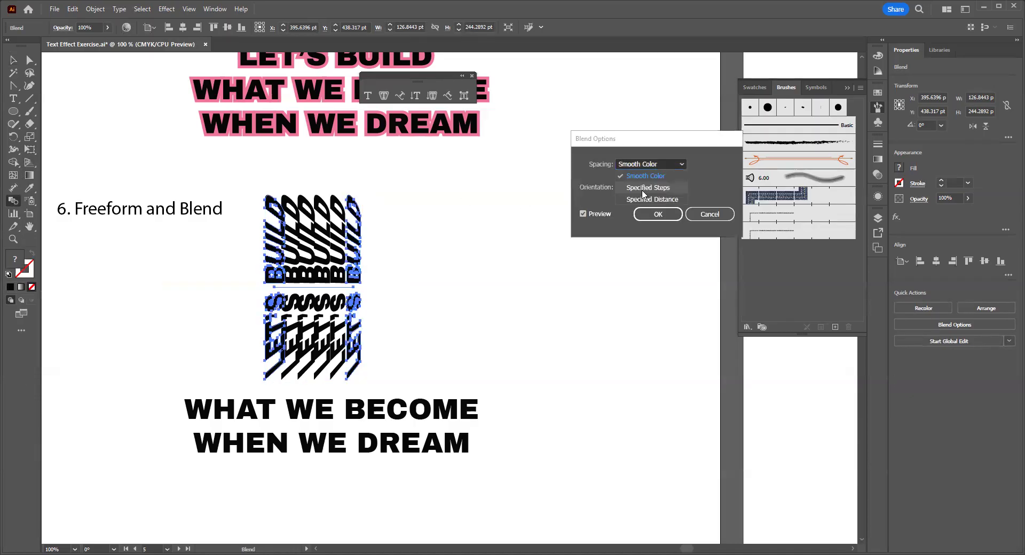
{"action": "left_click", "coordinate": [646, 188]}
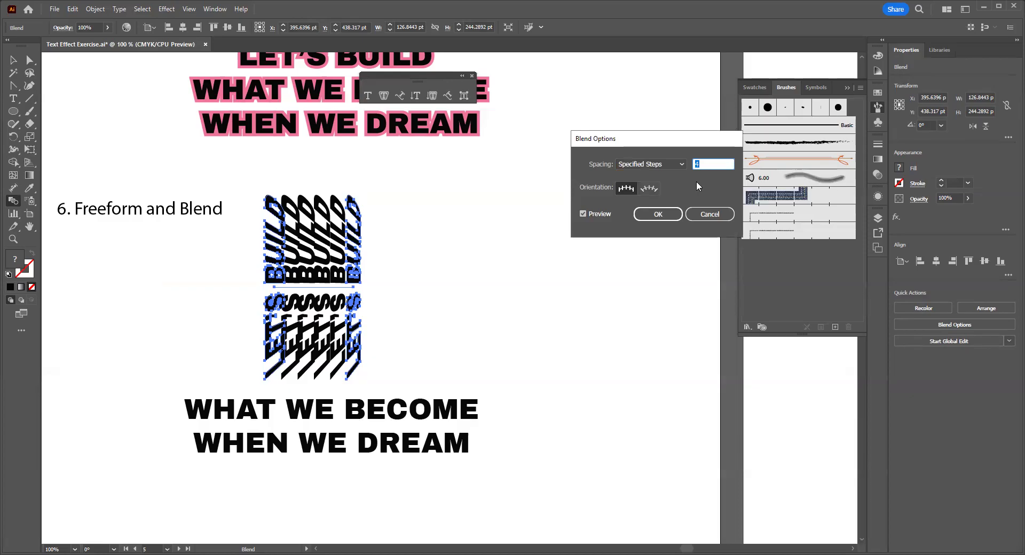
{"action": "type", "text": "3"}
{"action": "left_click", "coordinate": [582, 214]}
{"action": "left_click", "coordinate": [703, 164]}
{"action": "type", "text": "2"}
{"action": "left_click", "coordinate": [583, 215]}
{"action": "left_click", "coordinate": [698, 163]}
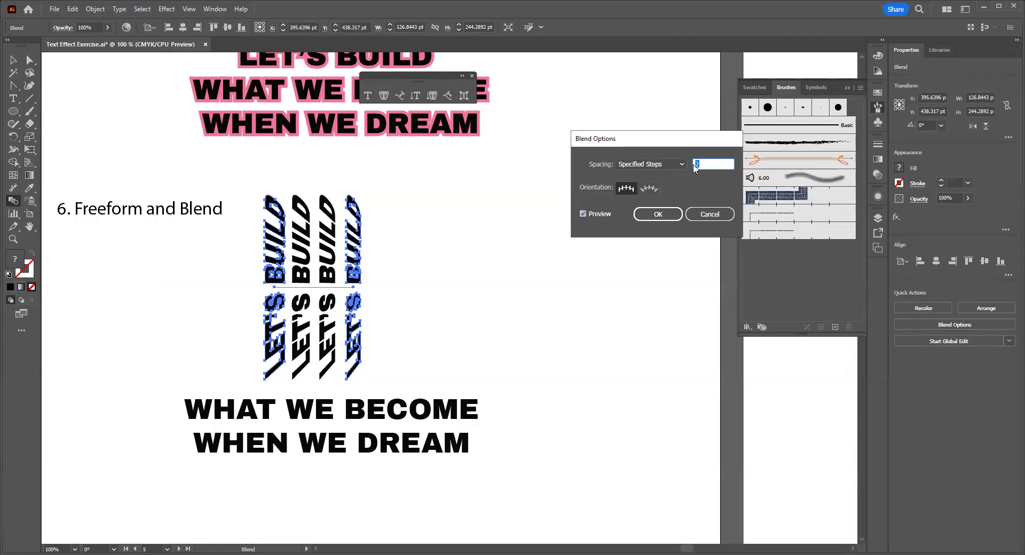
{"action": "type", "text": "3"}
{"action": "left_click", "coordinate": [584, 214]}
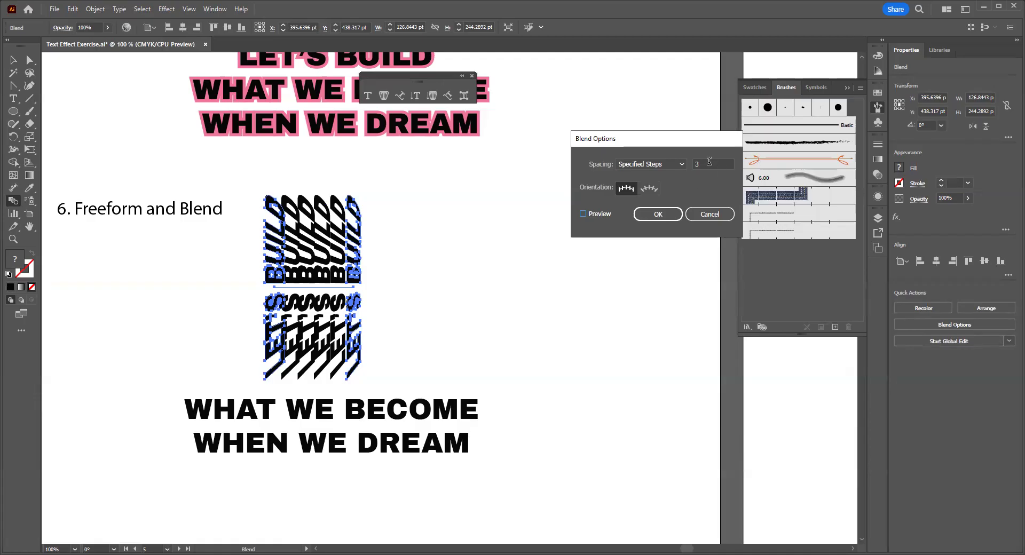
{"action": "left_click", "coordinate": [659, 214]}
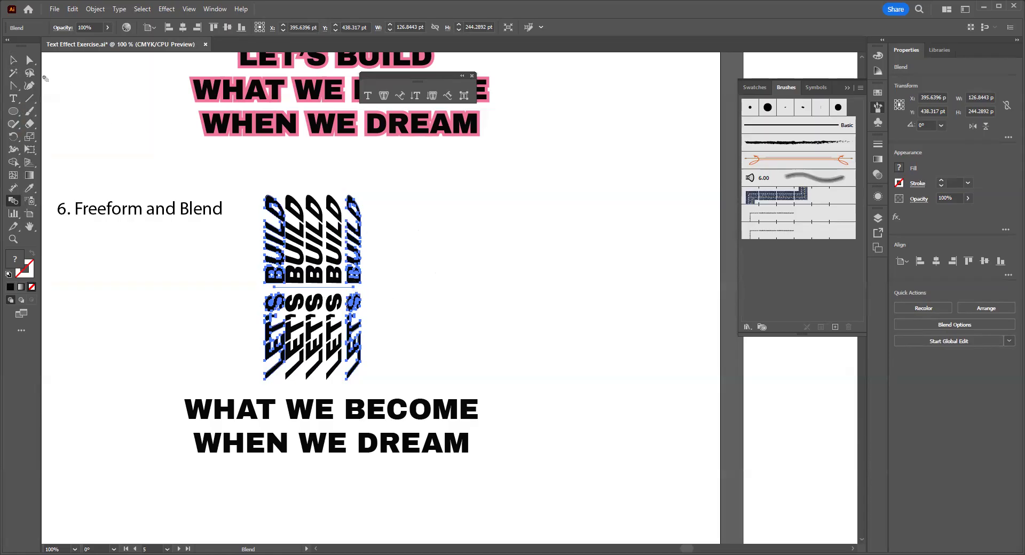
- Shift the blend about 7 pt left and nudge the right end anchor of its spine about 1 pt inward
{"action": "left_click", "coordinate": [29, 59]}
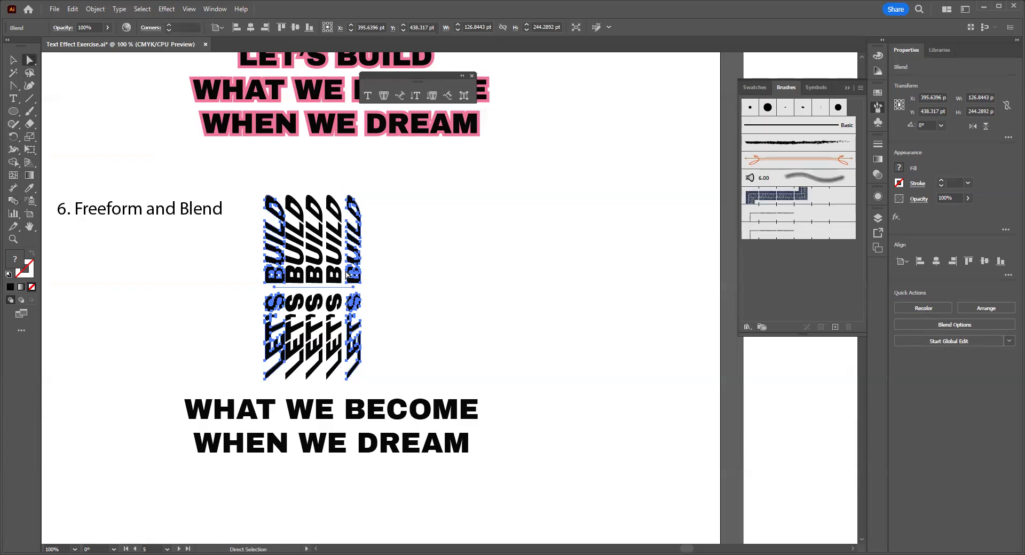
{"action": "left_click_drag", "start_coordinate": [353, 289], "coordinate": [347, 290]}
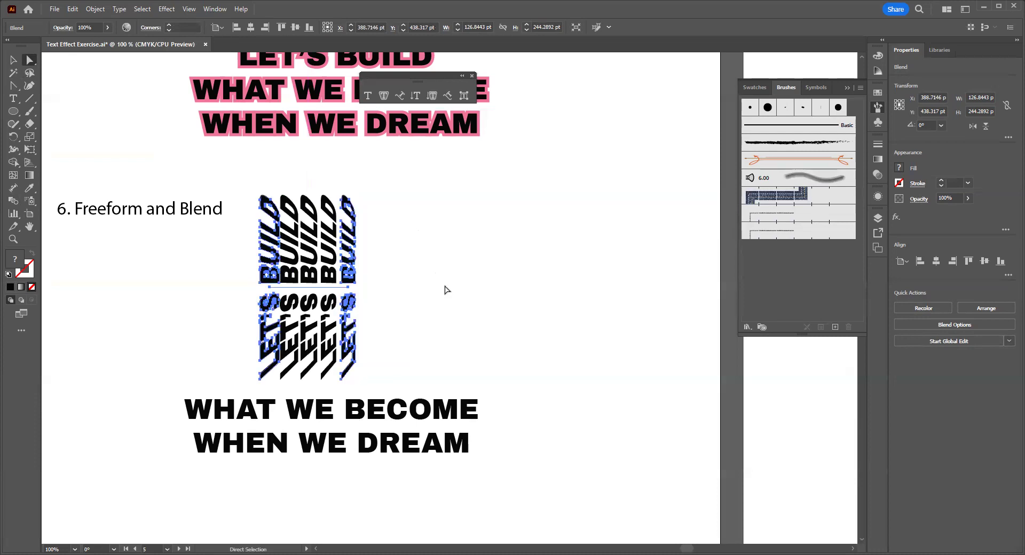
{"action": "left_click", "coordinate": [348, 288]}
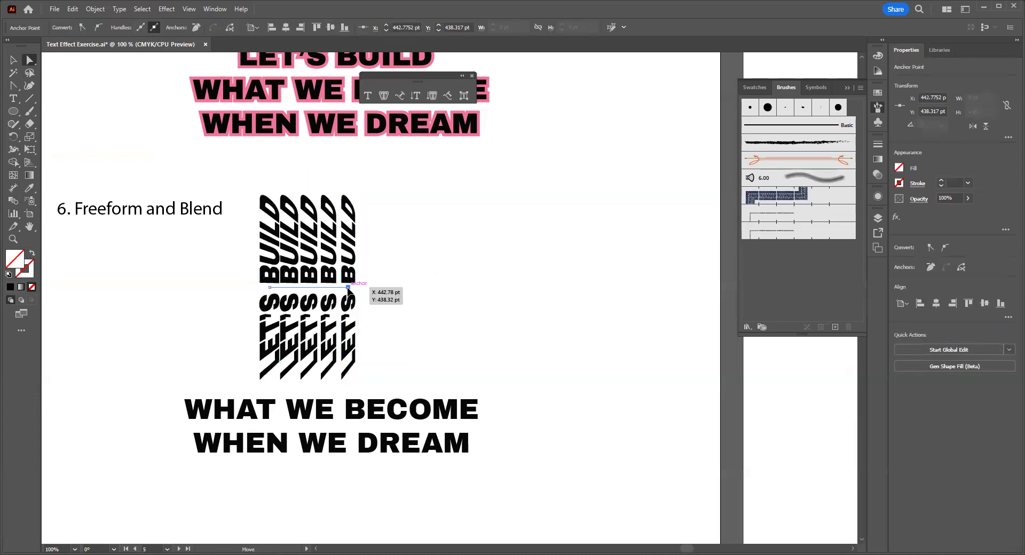
{"action": "left_click_drag", "start_coordinate": [347, 288], "coordinate": [350, 288]}
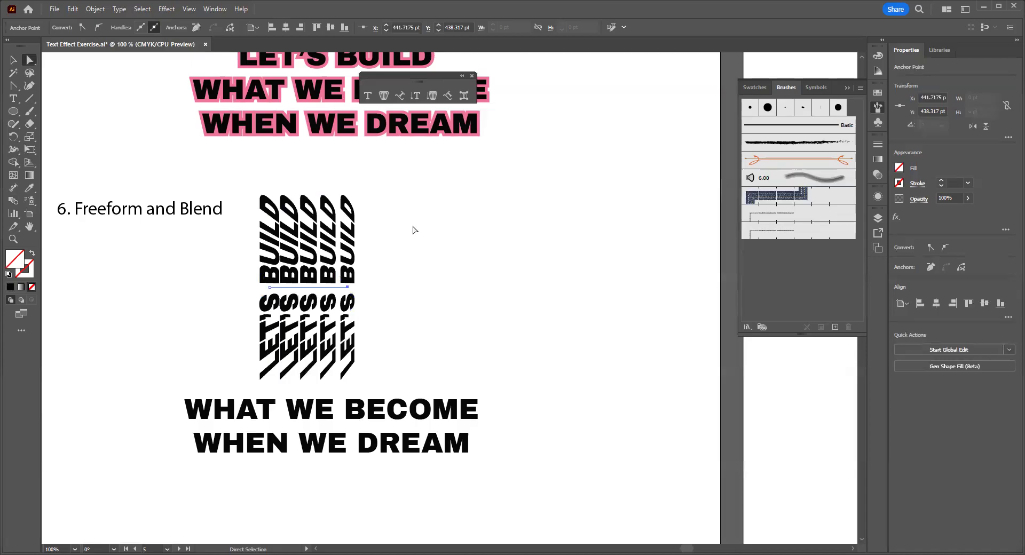
- Move the whole LET'S BUILD blend about 19 pt left and 18 pt down
{"action": "left_click", "coordinate": [13, 60]}
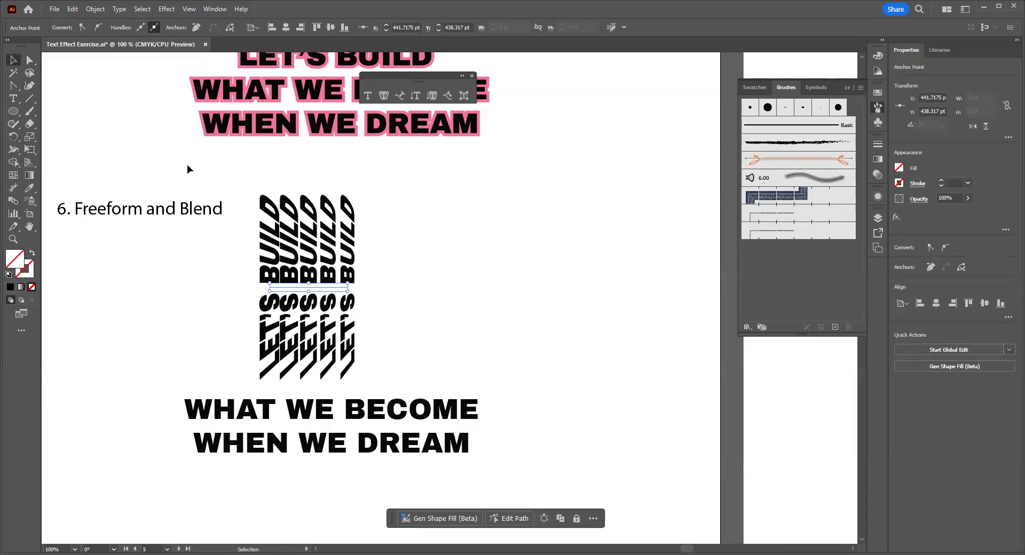
{"action": "left_click", "coordinate": [426, 274]}
{"action": "left_click", "coordinate": [328, 263]}
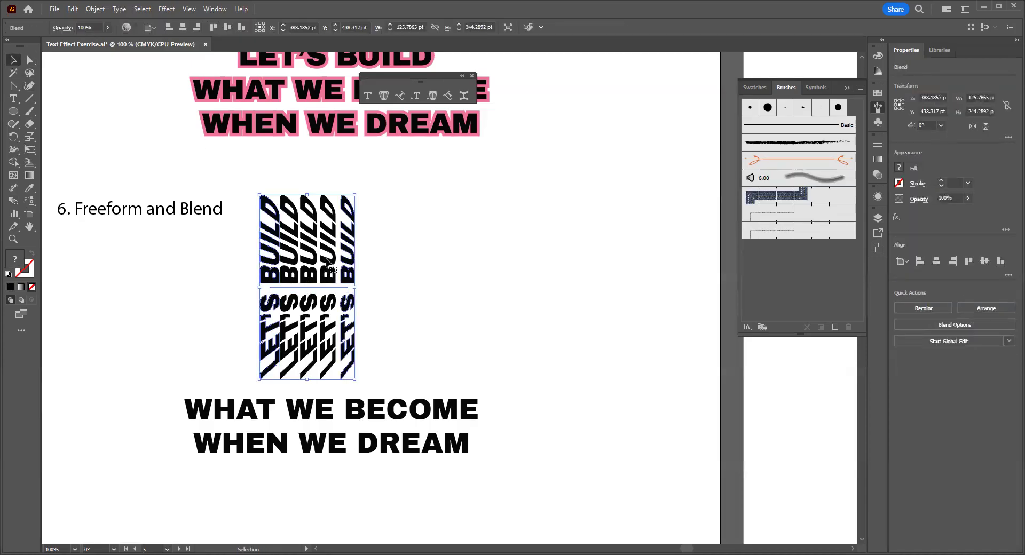
{"action": "left_click_drag", "start_coordinate": [328, 263], "coordinate": [312, 279]}
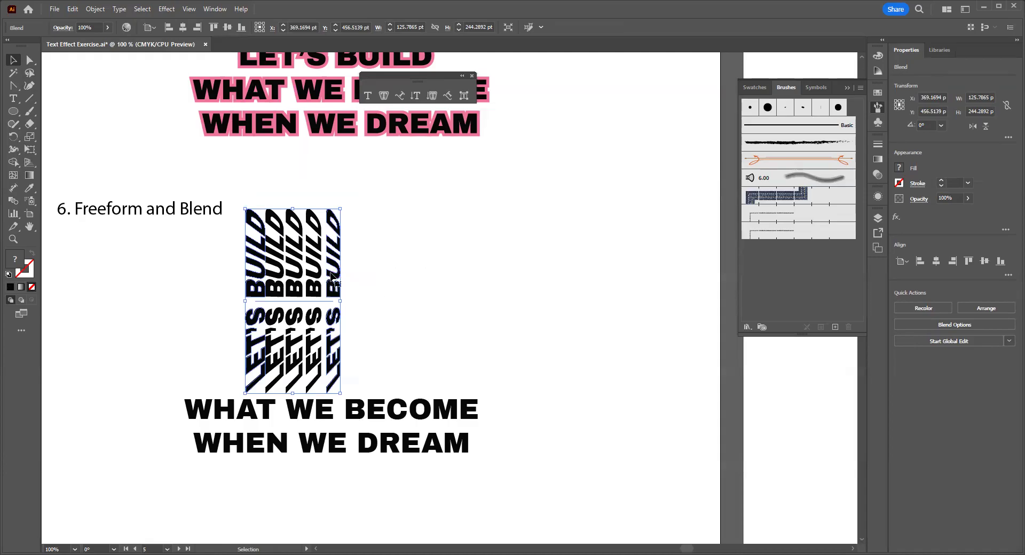
- Duplicate the LET'S BUILD blend and place the copy, rotated 180°, directly beside the original's right edge
{"action": "key", "text": "ctrl+c"}
{"action": "key", "text": "ctrl+v"}
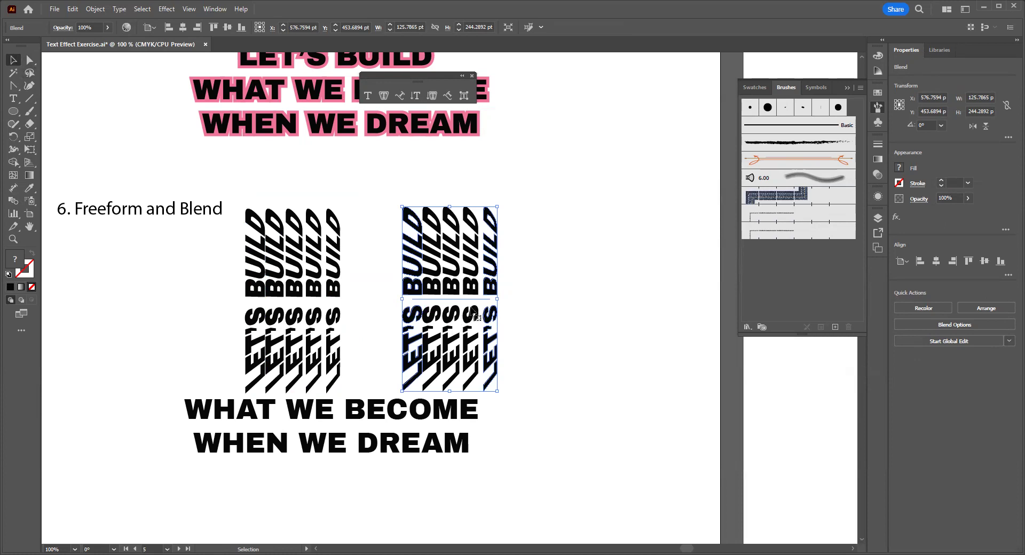
{"action": "left_click", "coordinate": [475, 292]}
{"action": "left_click_drag", "start_coordinate": [527, 256], "coordinate": [432, 356]}
{"action": "left_click_drag", "start_coordinate": [419, 286], "coordinate": [373, 286]}
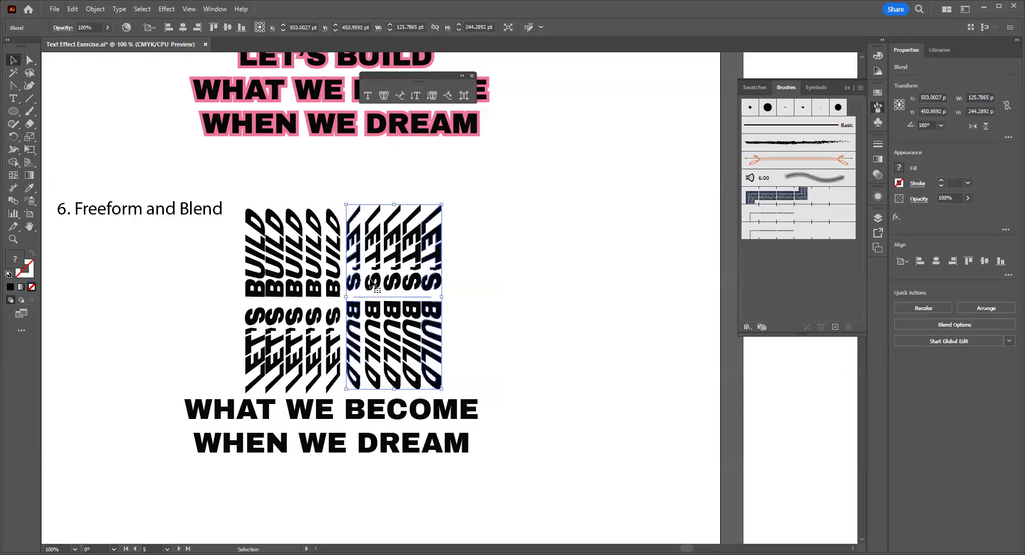
{"action": "left_click", "coordinate": [516, 297]}
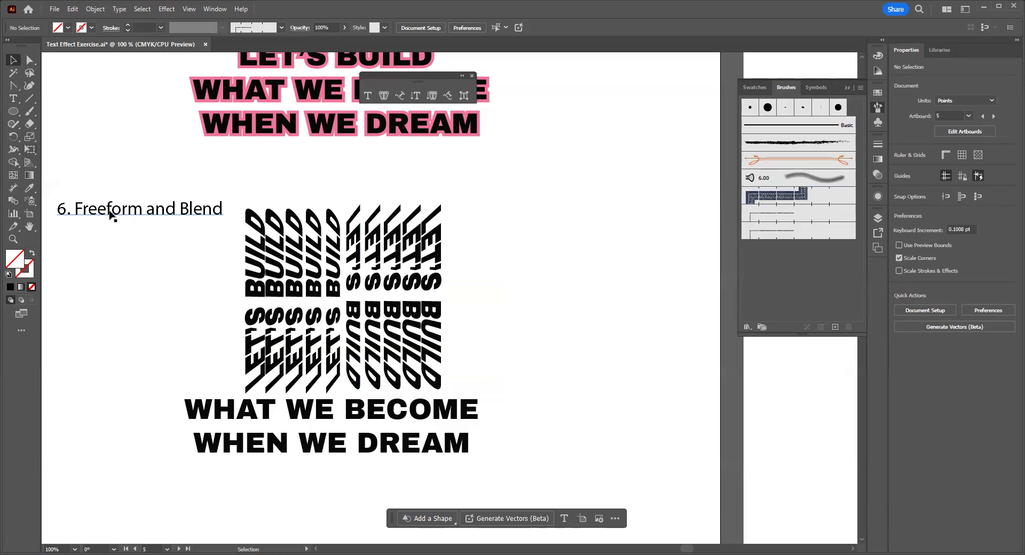
- Change the section 6 heading's text to "6. Free Transform and Blend"
{"action": "right_click", "coordinate": [109, 215]}
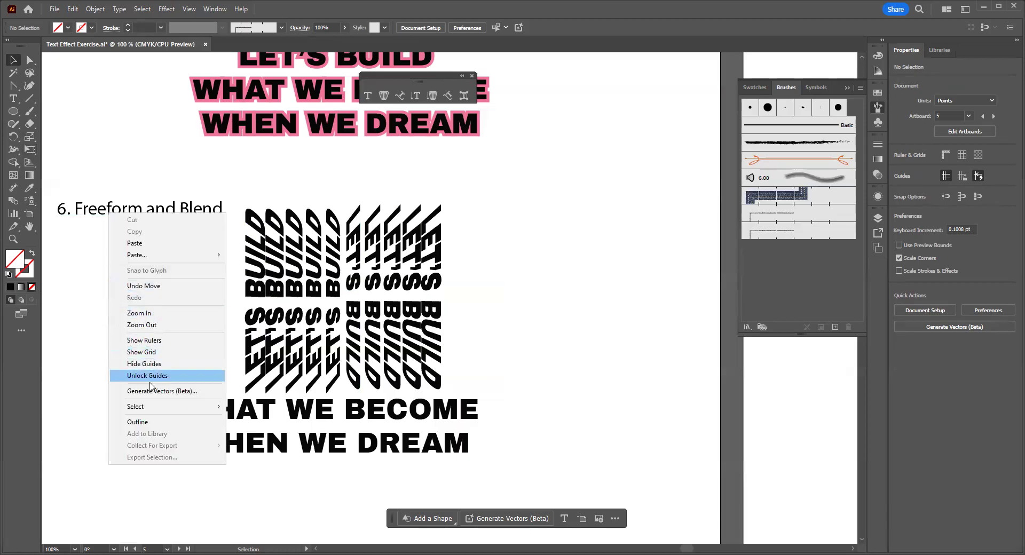
{"action": "left_click", "coordinate": [58, 140]}
{"action": "key", "text": "t"}
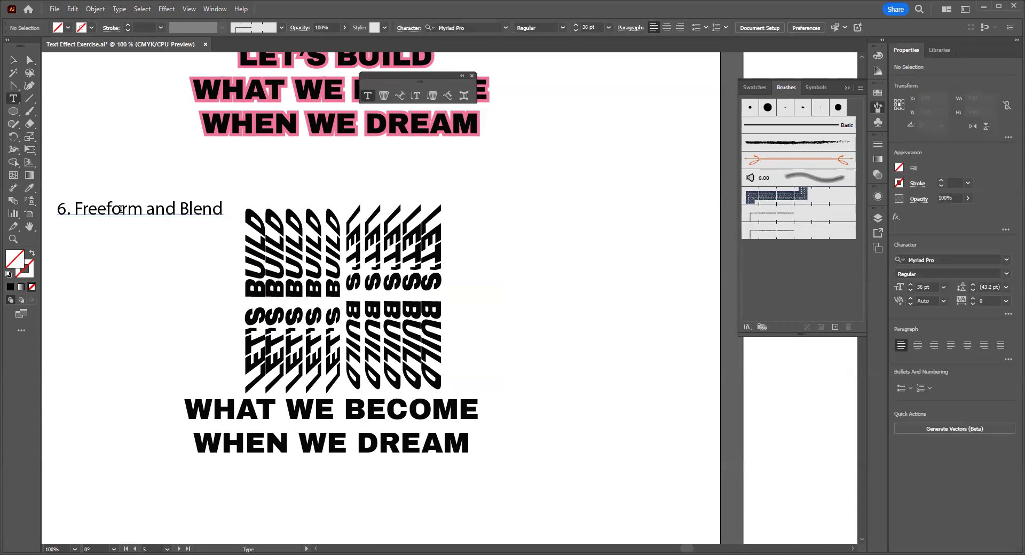
{"action": "left_click_drag", "start_coordinate": [107, 209], "coordinate": [143, 209]}
{"action": "key", "text": "BackSpace"}
{"action": "type", "text": "Trans"}
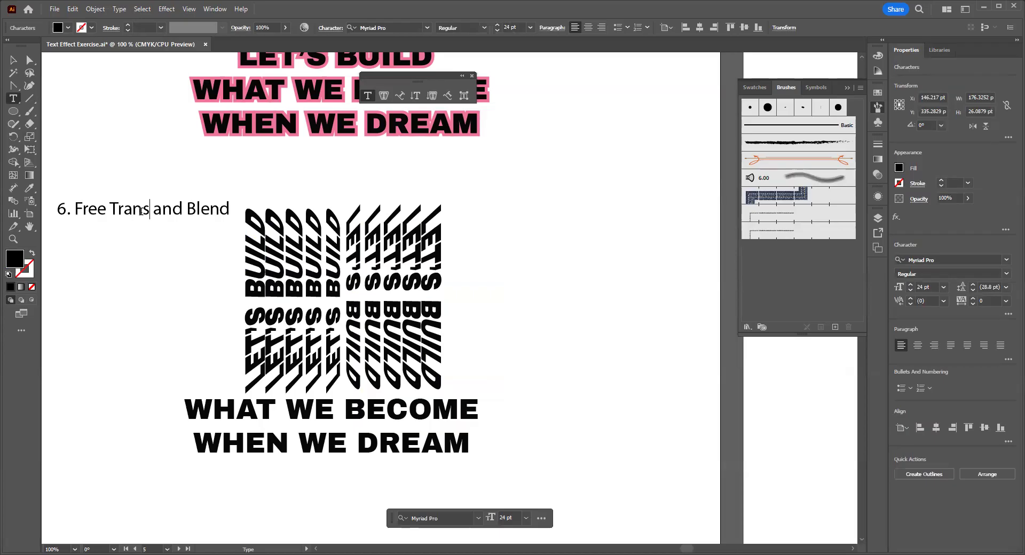
{"action": "type", "text": "form"}
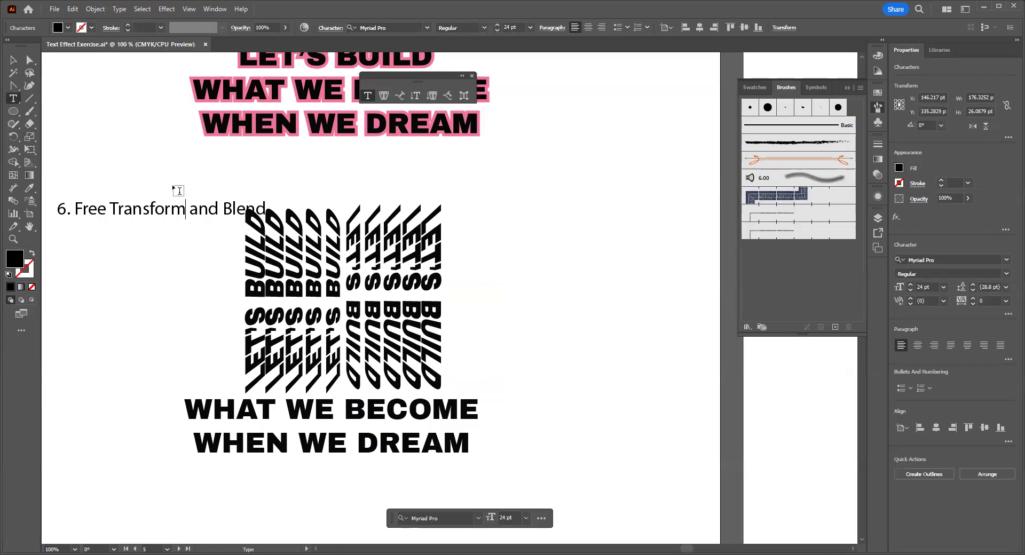
- Move the "6. Free Transform and Blend" heading about 22 pt straight up, clear of the blended lettering
{"action": "left_click", "coordinate": [13, 60]}
{"action": "left_click", "coordinate": [201, 216]}
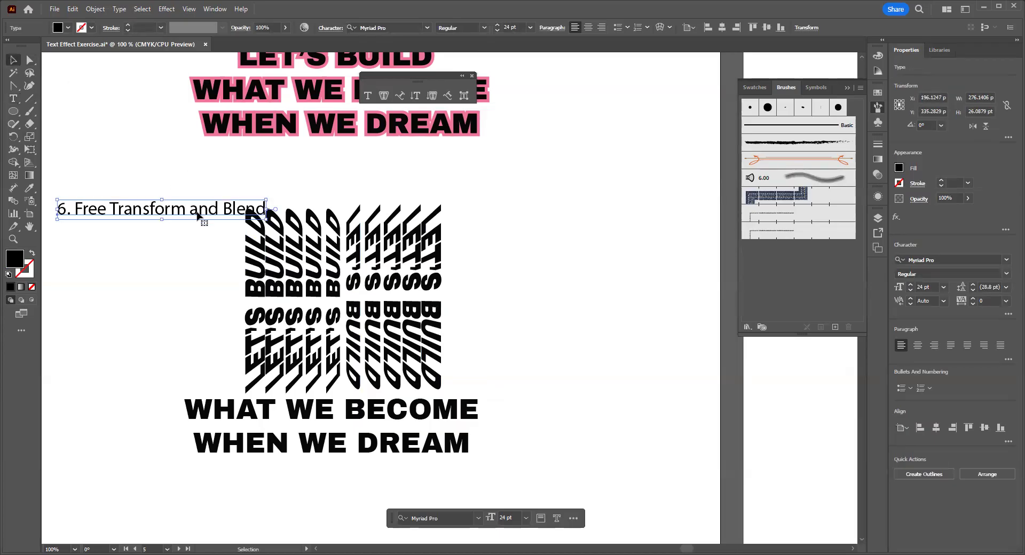
{"action": "left_click_drag", "start_coordinate": [200, 213], "coordinate": [198, 198]}
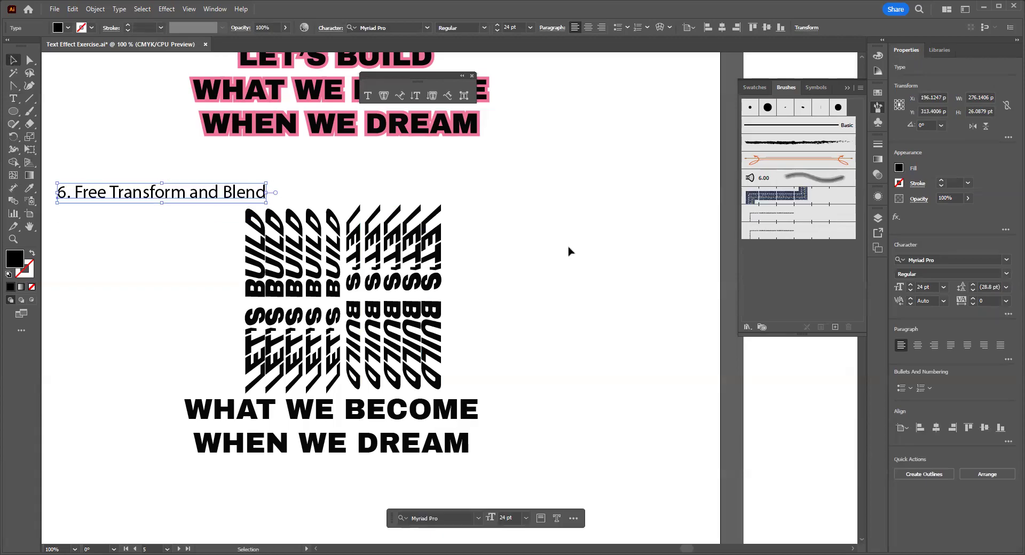
{"action": "left_click", "coordinate": [568, 246]}
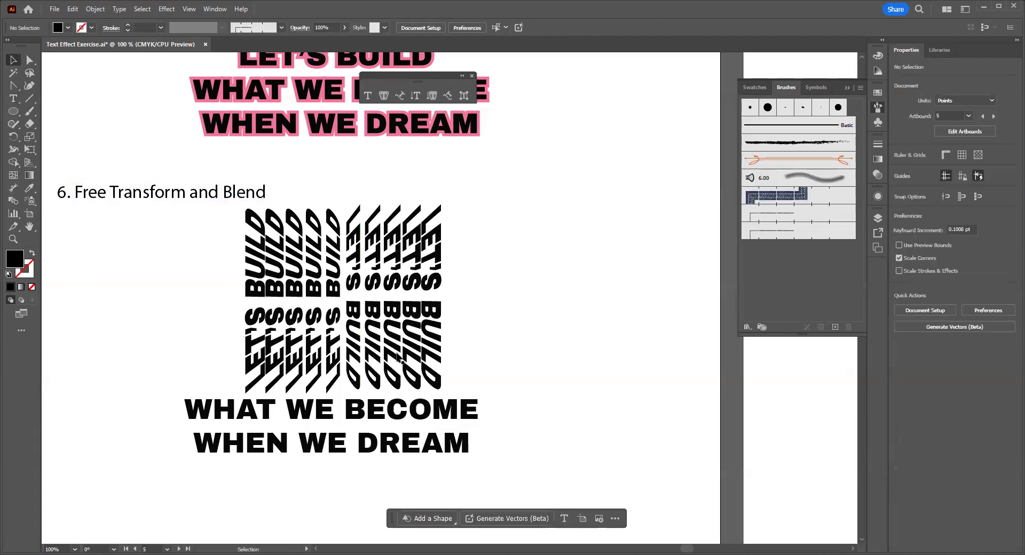
- Fill the left LET'S BUILD blend with the dusty pink #C98196
{"action": "scroll", "coordinate": [398, 357], "scroll_direction": "up", "scroll_amount": 1}
{"action": "scroll", "coordinate": [398, 358], "scroll_direction": "down", "scroll_amount": 2}
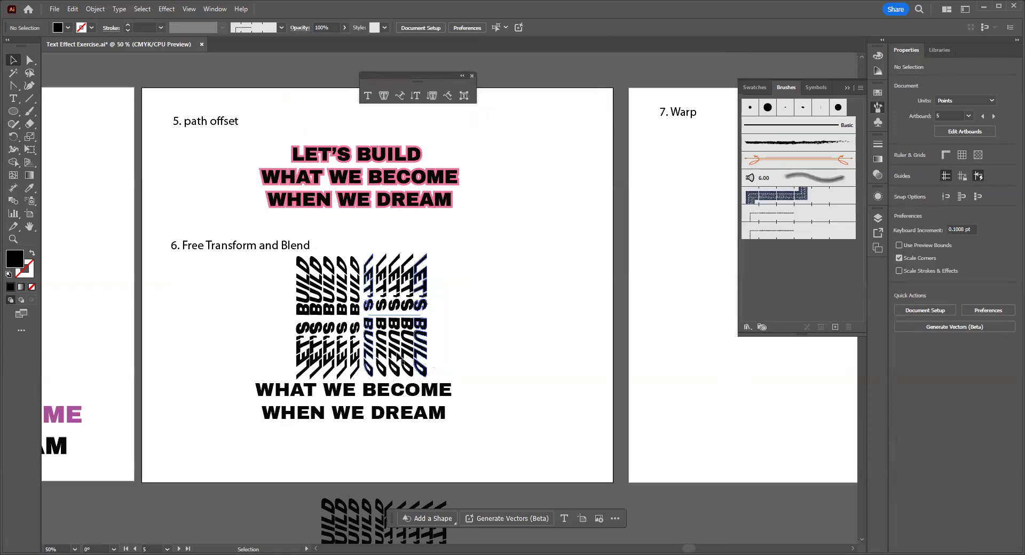
{"action": "left_click_drag", "start_coordinate": [421, 379], "coordinate": [399, 384]}
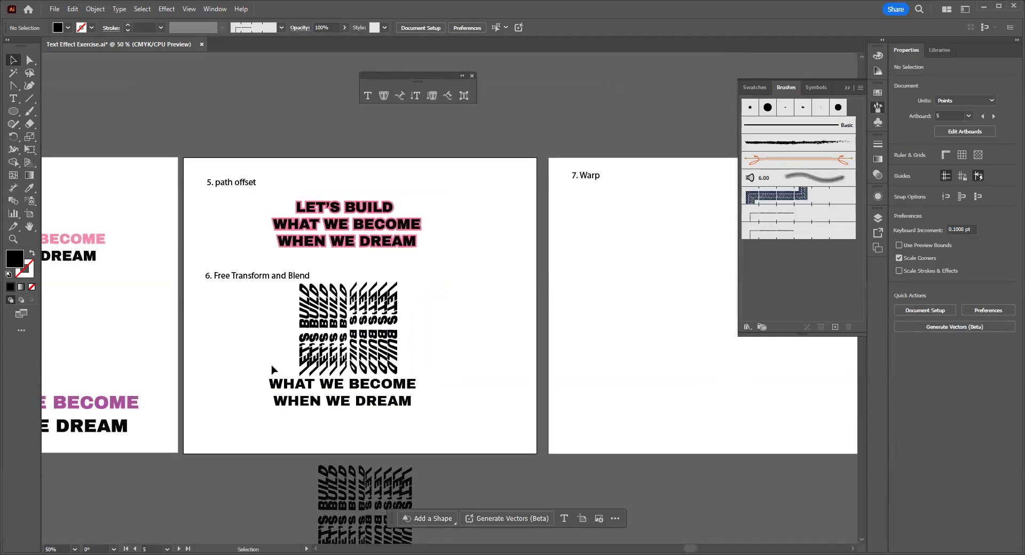
{"action": "left_click_drag", "start_coordinate": [282, 283], "coordinate": [410, 377]}
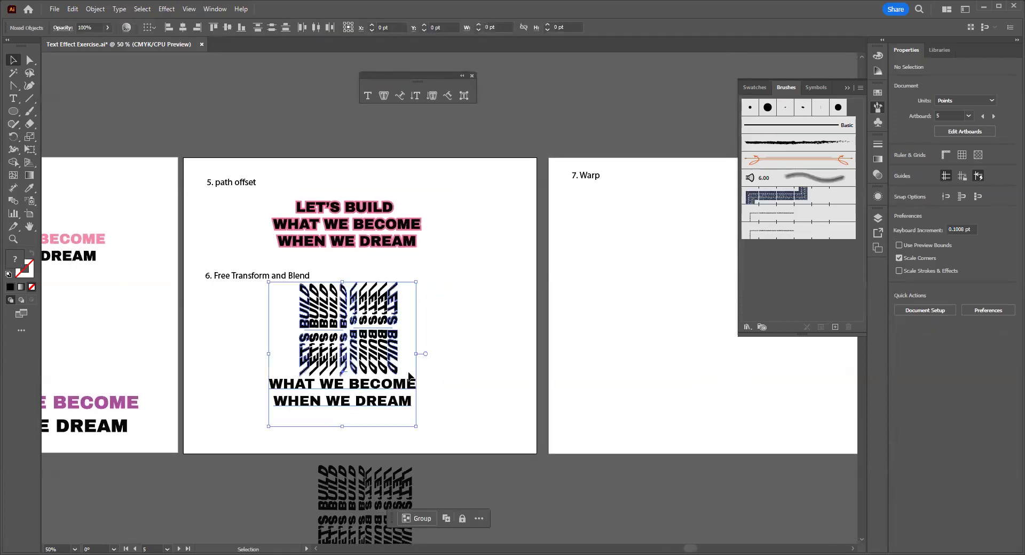
{"action": "left_click", "coordinate": [423, 329]}
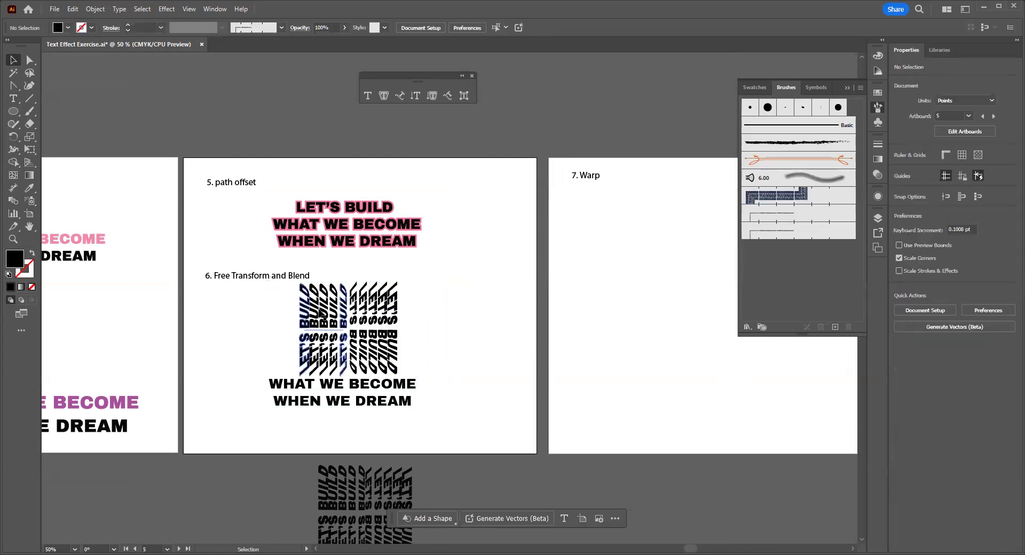
{"action": "left_click", "coordinate": [324, 320]}
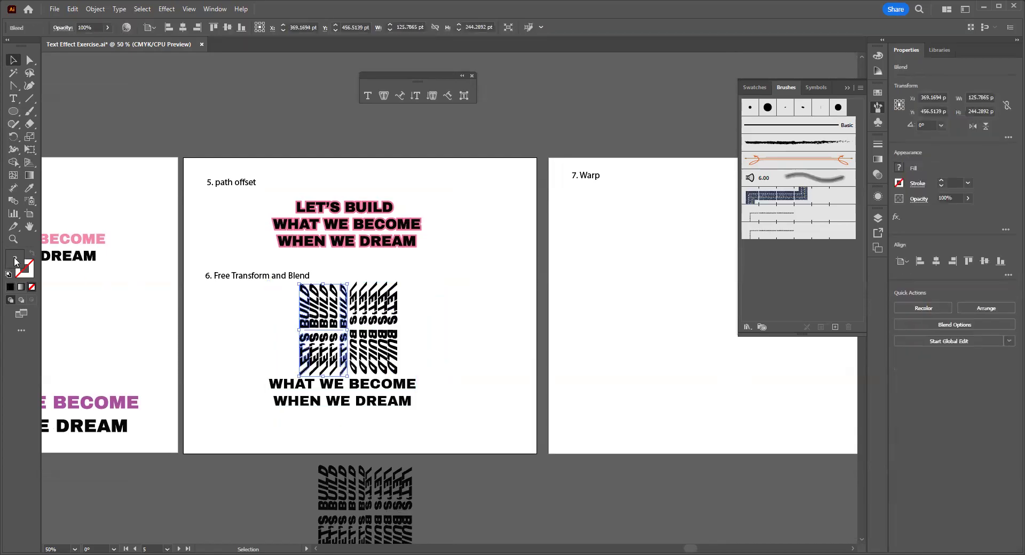
{"action": "left_click", "coordinate": [393, 205]}
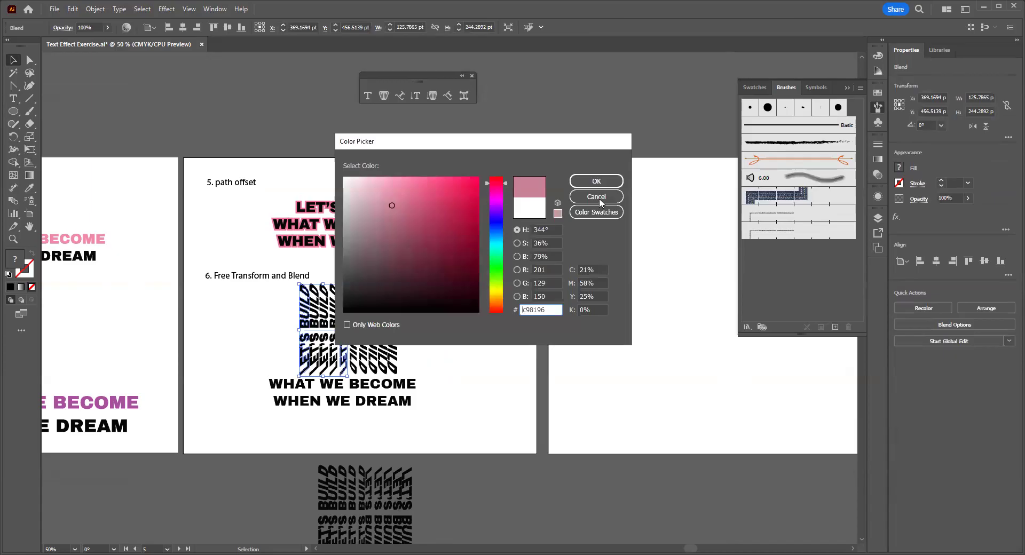
{"action": "left_click", "coordinate": [597, 182]}
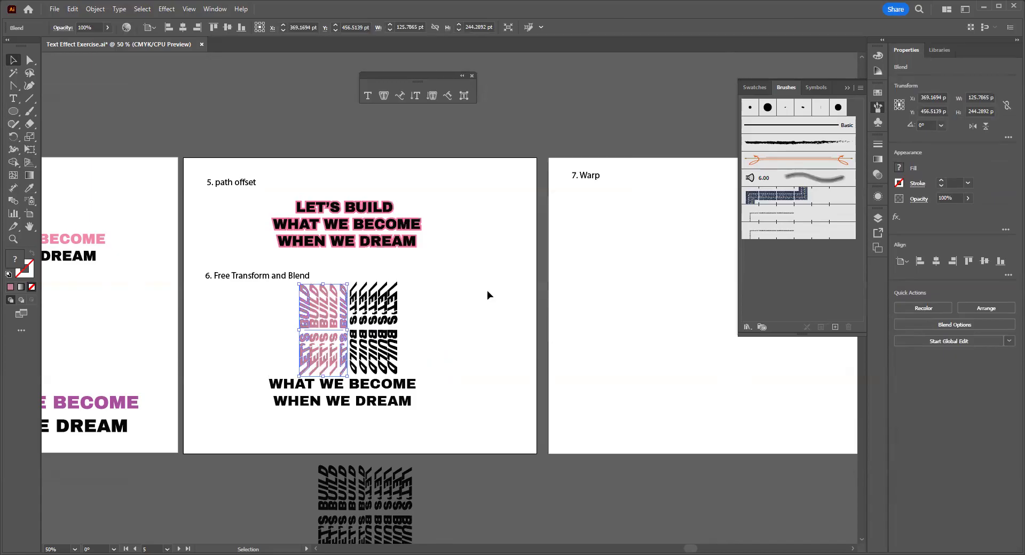
{"action": "left_click", "coordinate": [487, 290]}
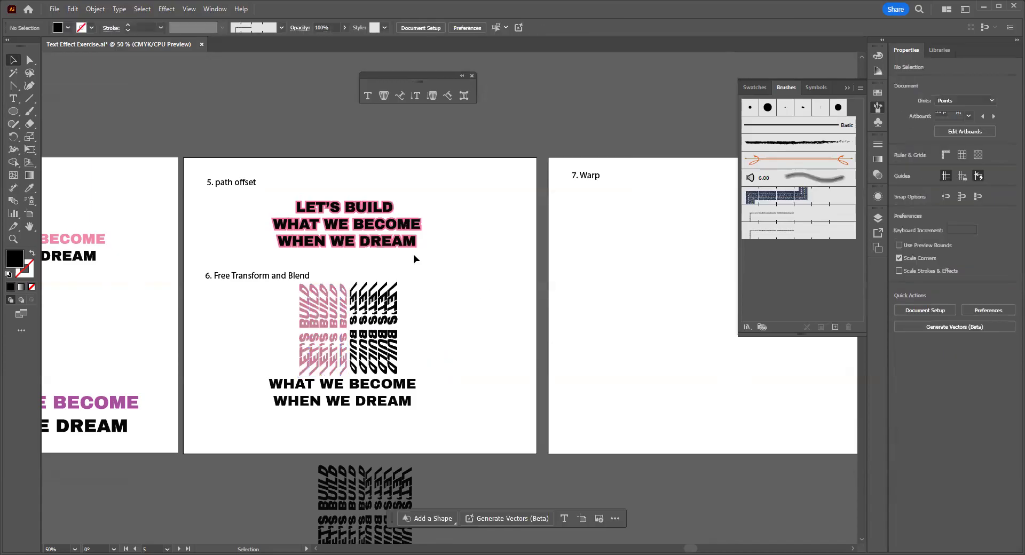
- Match the right LET'S BUILD blend's fill to the pink left blend with the Eyedropper
{"action": "left_click", "coordinate": [392, 357]}
{"action": "left_click", "coordinate": [29, 189]}
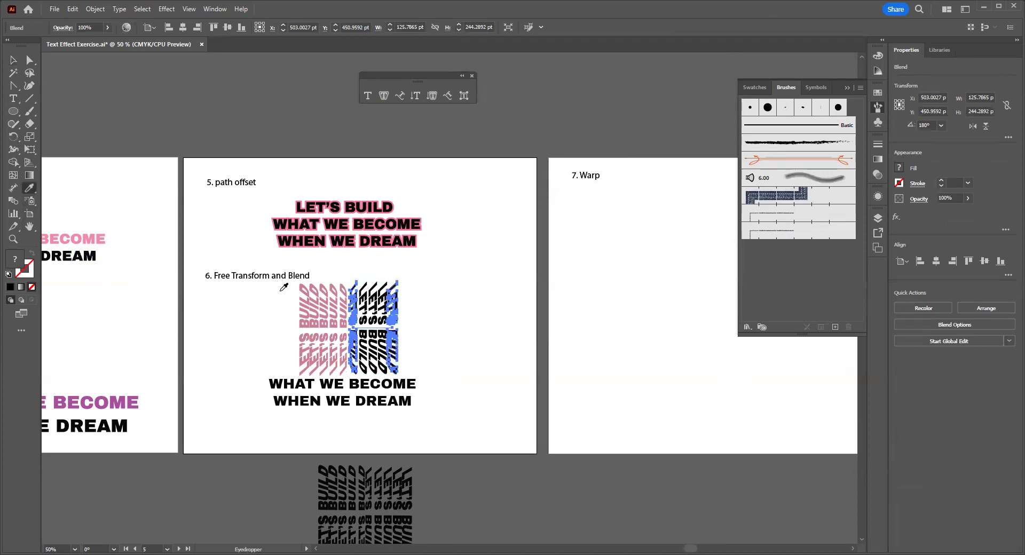
{"action": "left_click", "coordinate": [305, 316]}
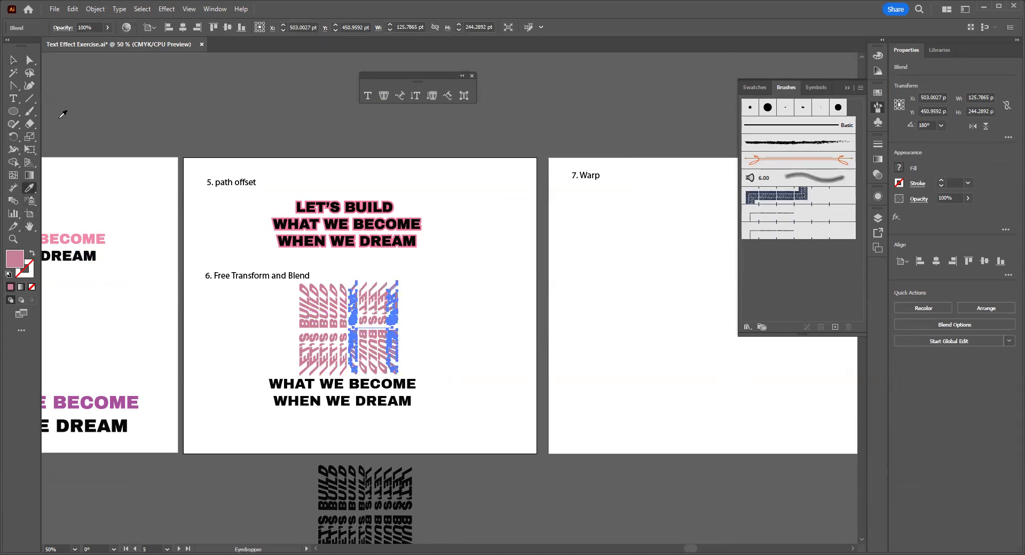
{"action": "left_click", "coordinate": [13, 60]}
{"action": "left_click", "coordinate": [475, 352]}
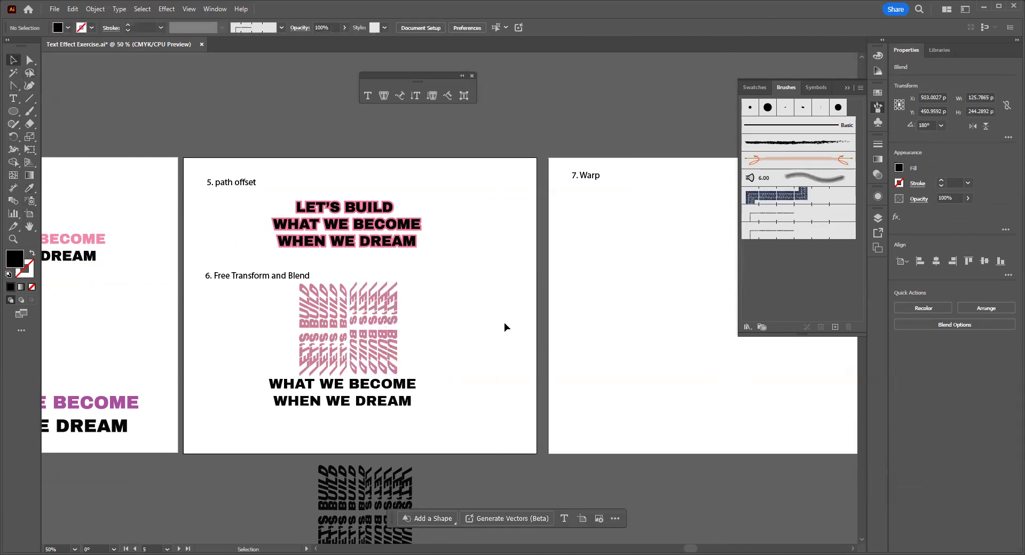
- Copy the plain black uppercase slogan from the first artboard onto the "7. Warp" artboard and place it beneath the heading
{"action": "left_click_drag", "start_coordinate": [692, 543], "coordinate": [734, 542]}
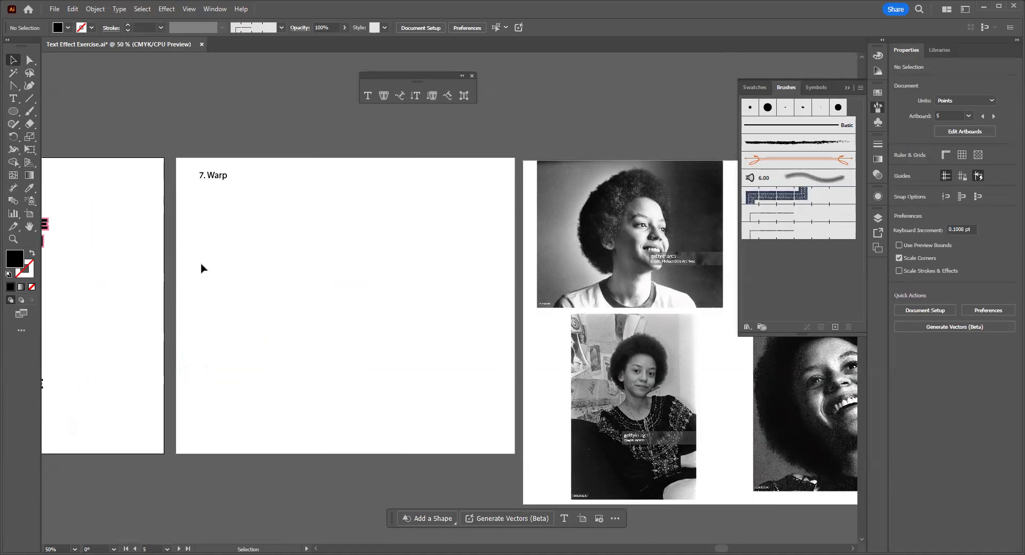
{"action": "mouse_move", "coordinate": [724, 546]}
{"action": "left_mouse_down"}
{"action": "mouse_move", "coordinate": [614, 543]}
{"action": "mouse_move", "coordinate": [570, 528]}
{"action": "left_mouse_up"}
{"action": "left_click", "coordinate": [317, 362]}
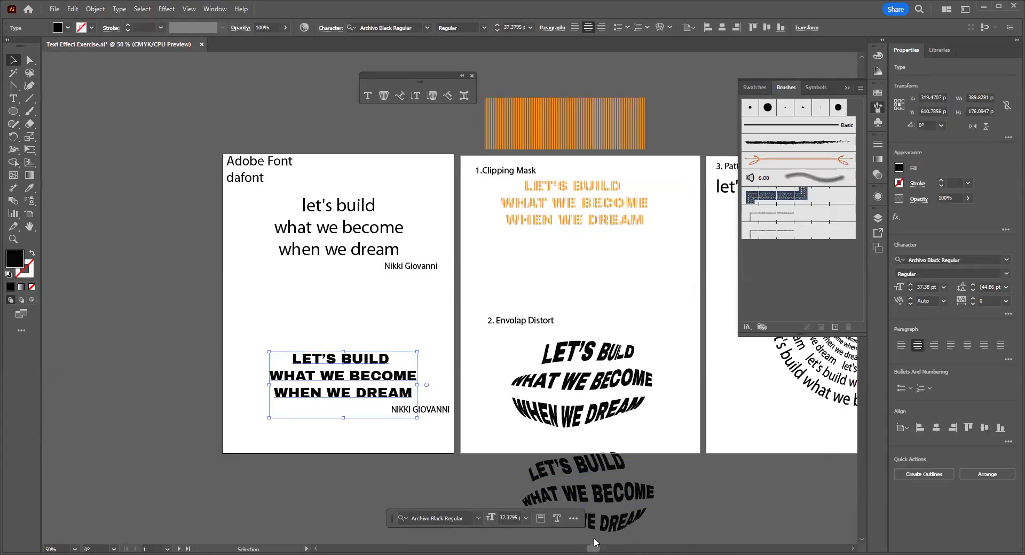
{"action": "left_click_drag", "start_coordinate": [606, 542], "coordinate": [725, 542]}
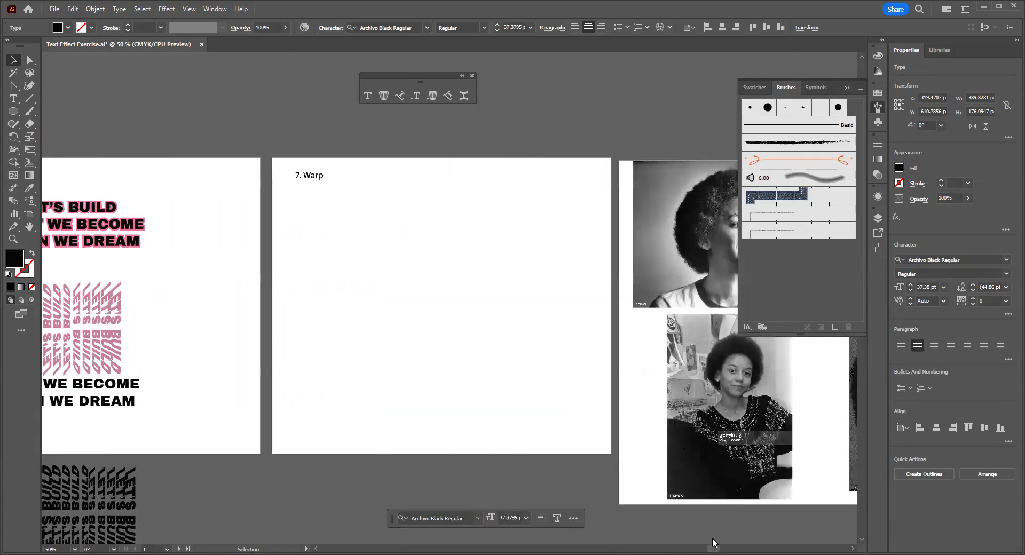
{"action": "left_click", "coordinate": [355, 234]}
{"action": "type", "text": "LET’S BUILD WHAT WE BECOME WHEN WE DREAM"}
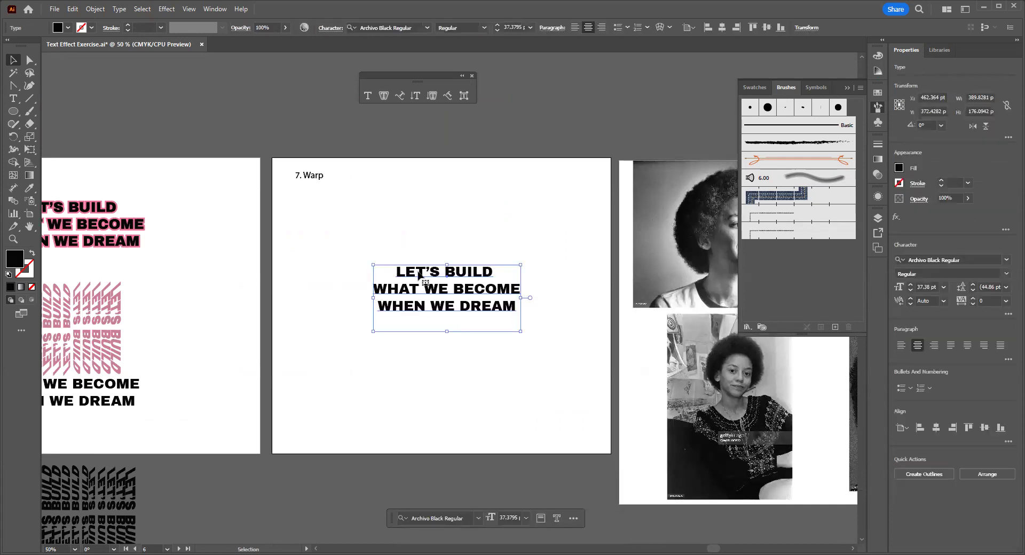
{"action": "left_click_drag", "start_coordinate": [422, 275], "coordinate": [400, 234]}
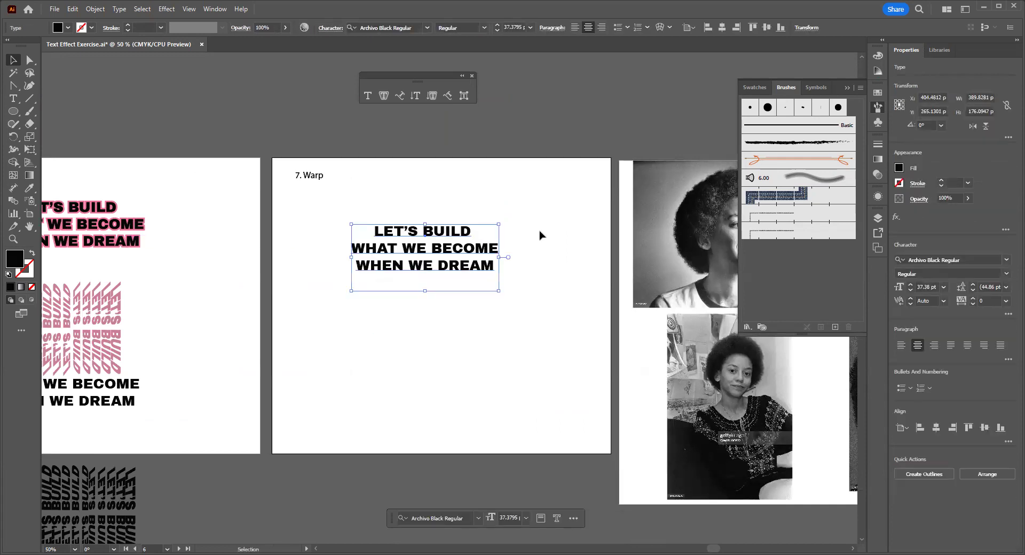
{"action": "left_click", "coordinate": [538, 237]}
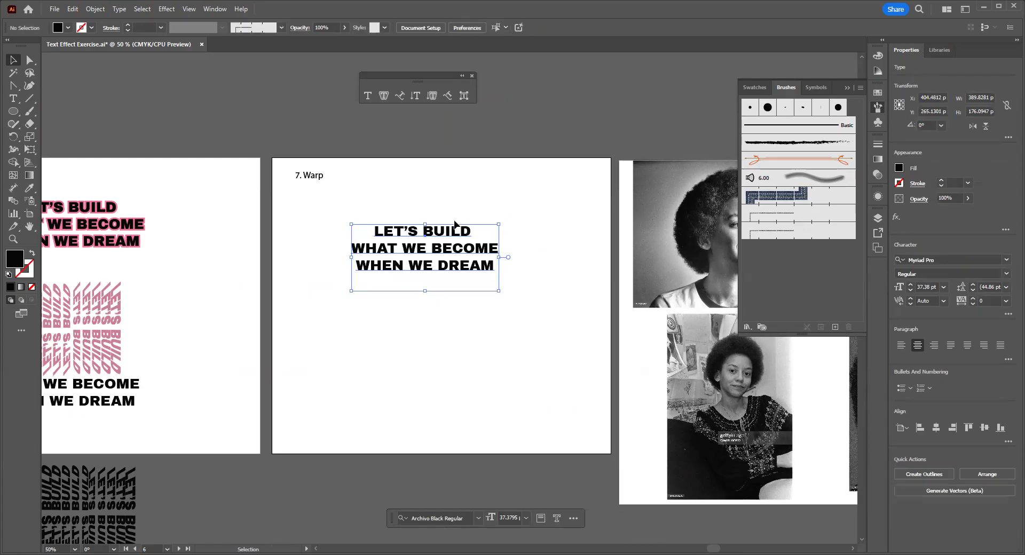
- Start an Arc Warp effect on the slogan copy under the "7. Warp" heading
{"action": "left_click_drag", "start_coordinate": [329, 213], "coordinate": [566, 304]}
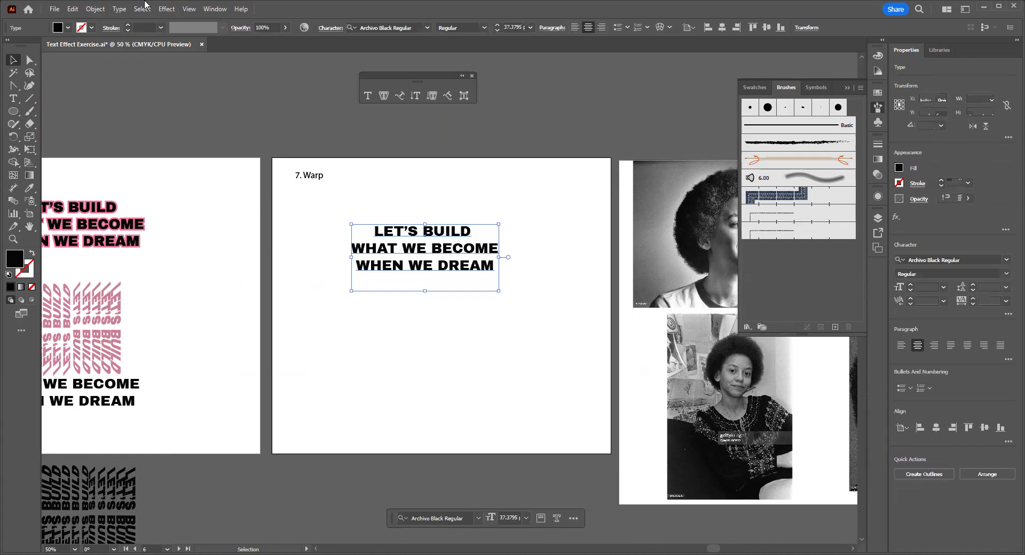
{"action": "left_click", "coordinate": [165, 9]}
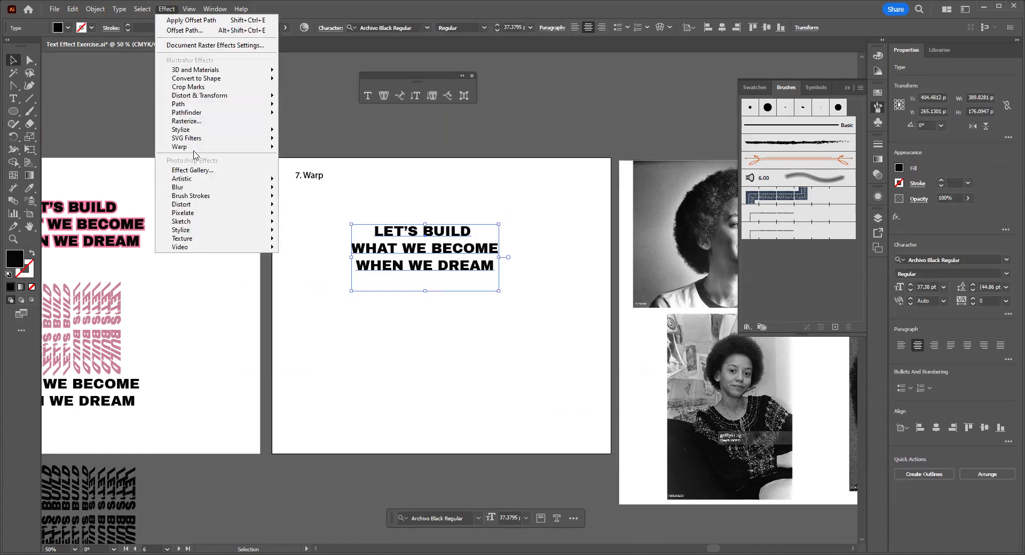
{"action": "mouse_move", "coordinate": [272, 148]}
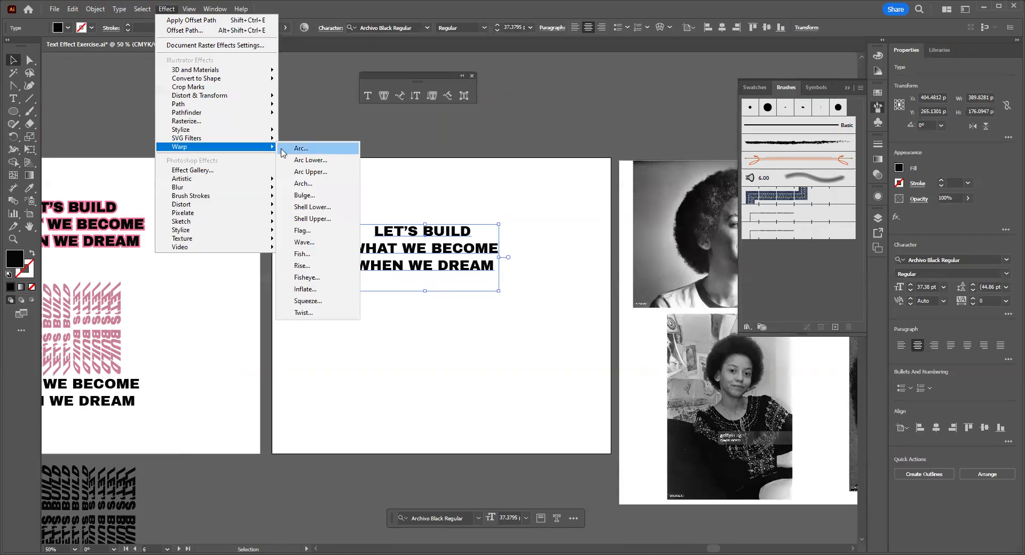
{"action": "left_click", "coordinate": [299, 149]}
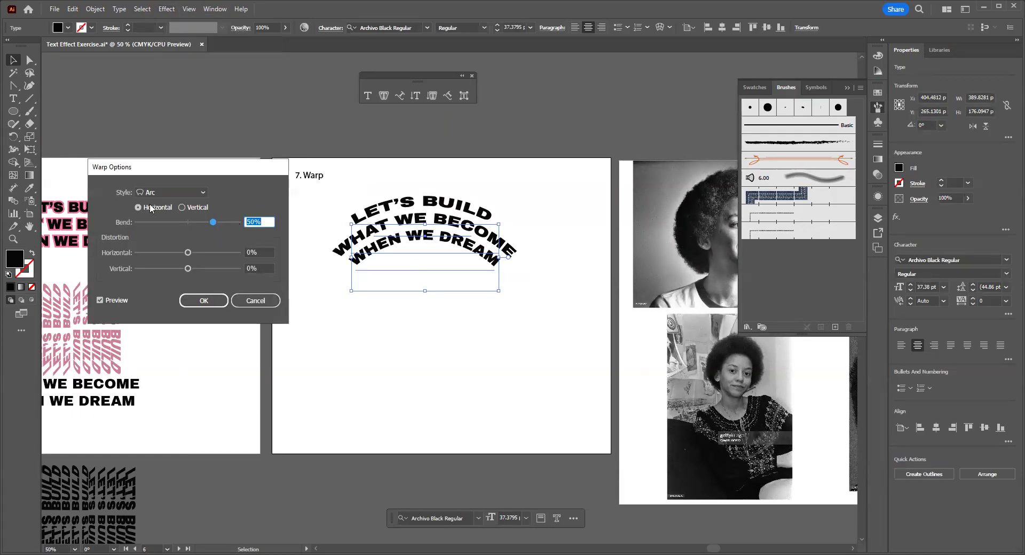
- Preview the Arc Lower, Arc Upper and Arch warp styles on the slogan
{"action": "left_click", "coordinate": [173, 193]}
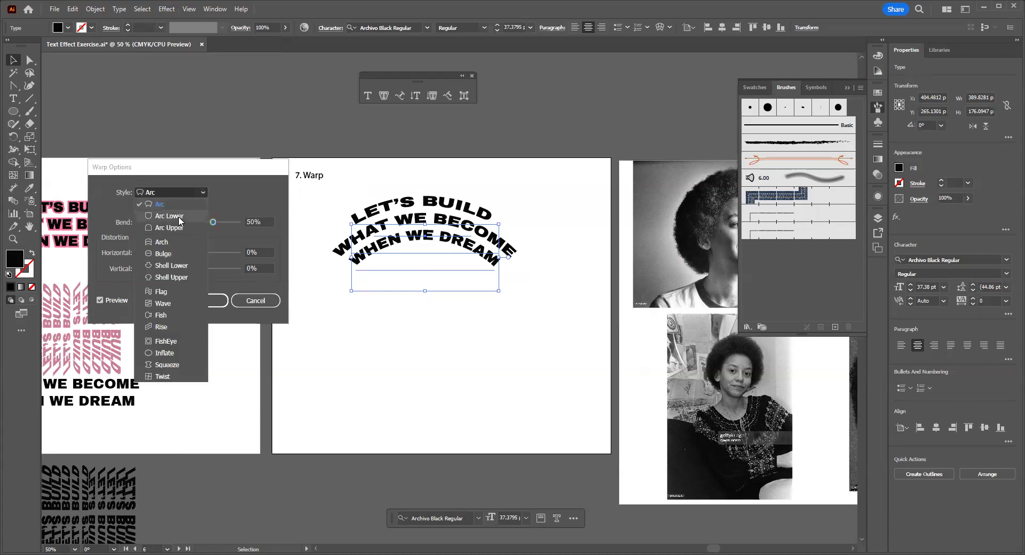
{"action": "left_click", "coordinate": [179, 221]}
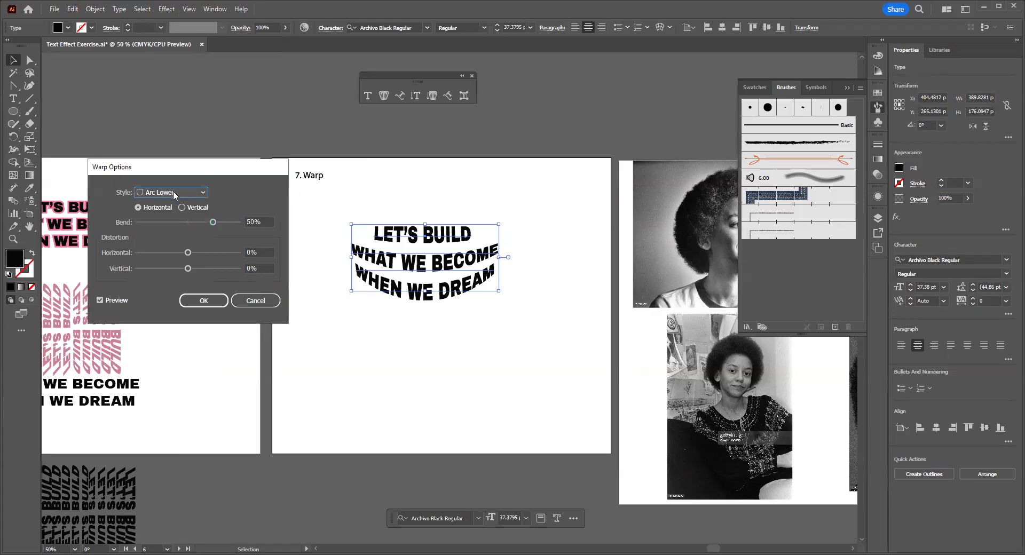
{"action": "left_click", "coordinate": [173, 190]}
{"action": "left_click", "coordinate": [173, 229]}
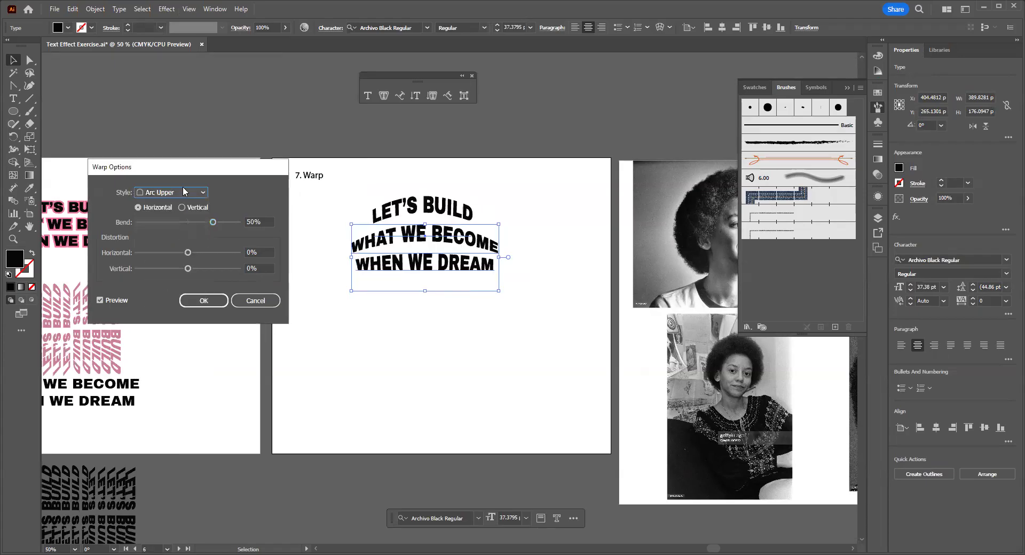
{"action": "left_click", "coordinate": [174, 192]}
{"action": "left_click", "coordinate": [173, 242]}
- Preview the Shell Lower, Shell Upper and Flag warp styles on the slogan
{"action": "left_click", "coordinate": [178, 194]}
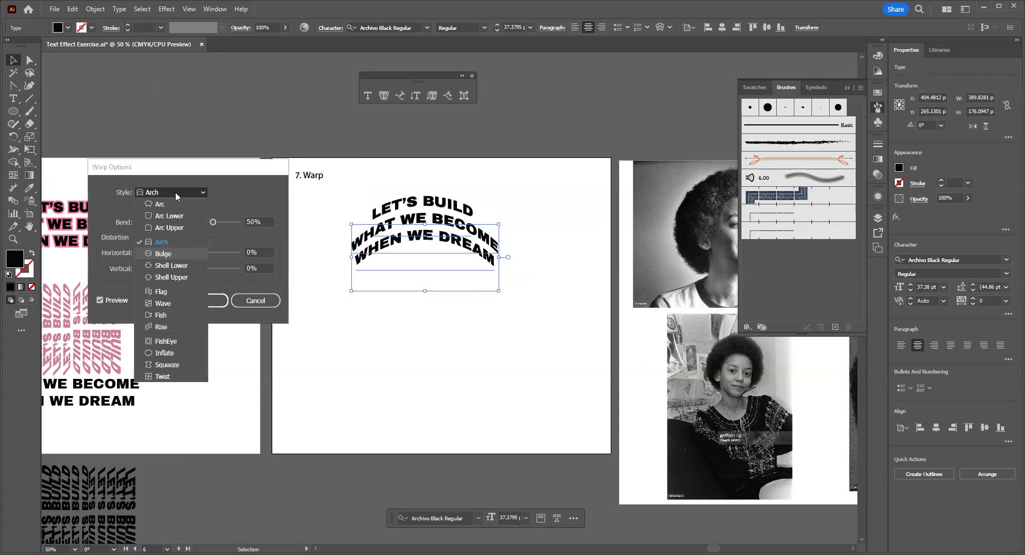
{"action": "key", "text": "Down"}
{"action": "key", "text": "Down"}
{"action": "key", "text": "Return"}
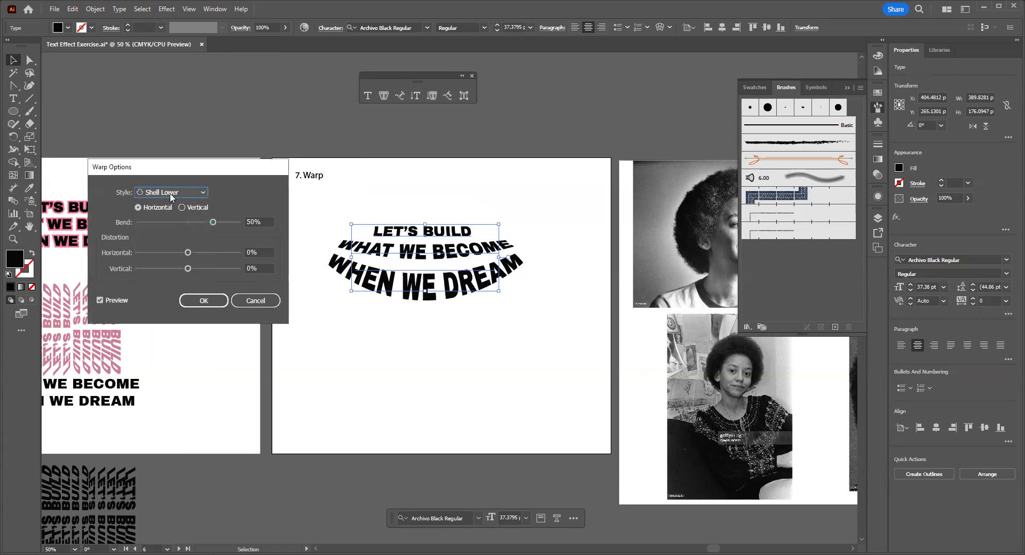
{"action": "left_click", "coordinate": [170, 197]}
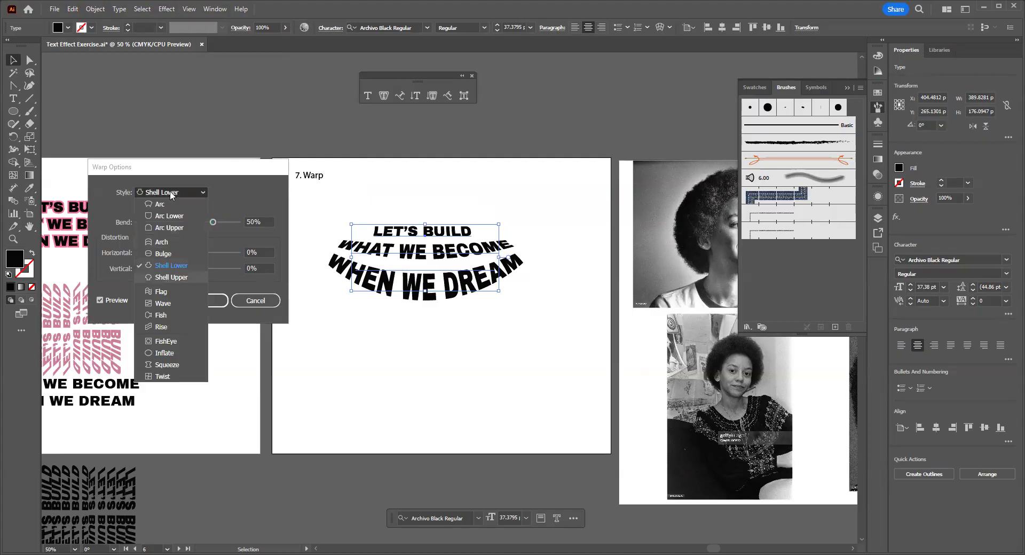
{"action": "key", "text": "Down"}
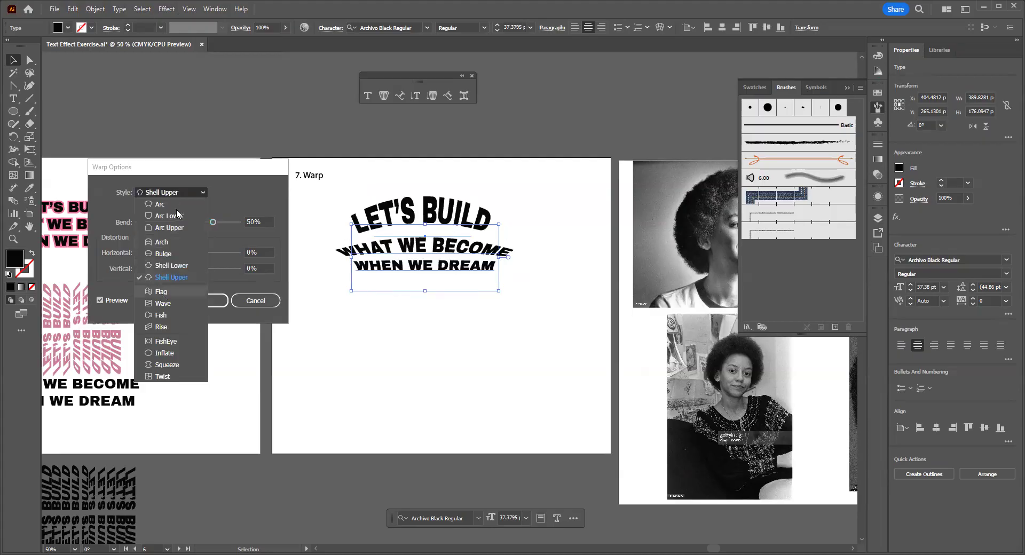
{"action": "key", "text": "Down"}
{"action": "key", "text": "Return"}
{"action": "key", "text": "alt+Down"}
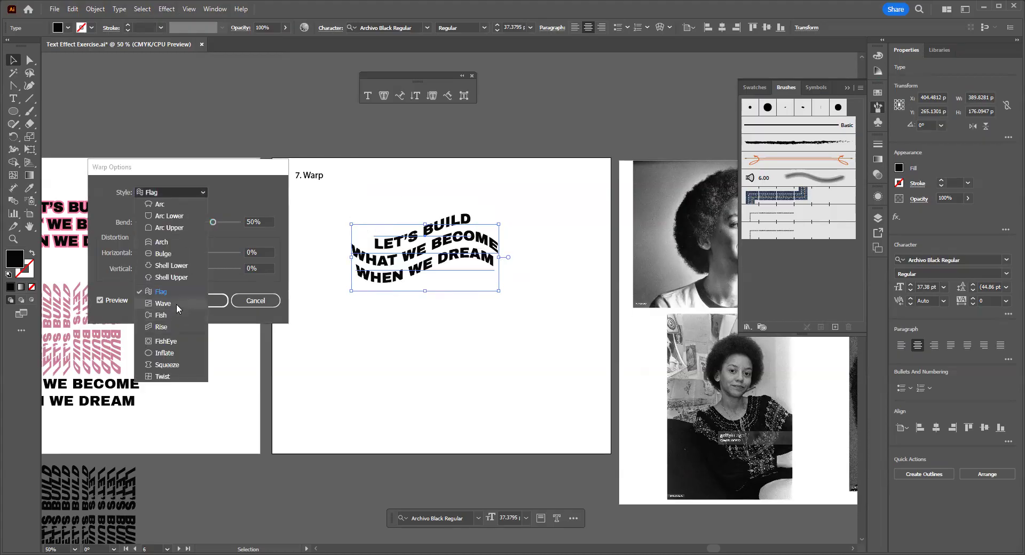
- Preview the vertical Wave, horizontal Fish and Rise warp styles on the slogan
{"action": "left_click", "coordinate": [177, 305]}
{"action": "left_click", "coordinate": [181, 209]}
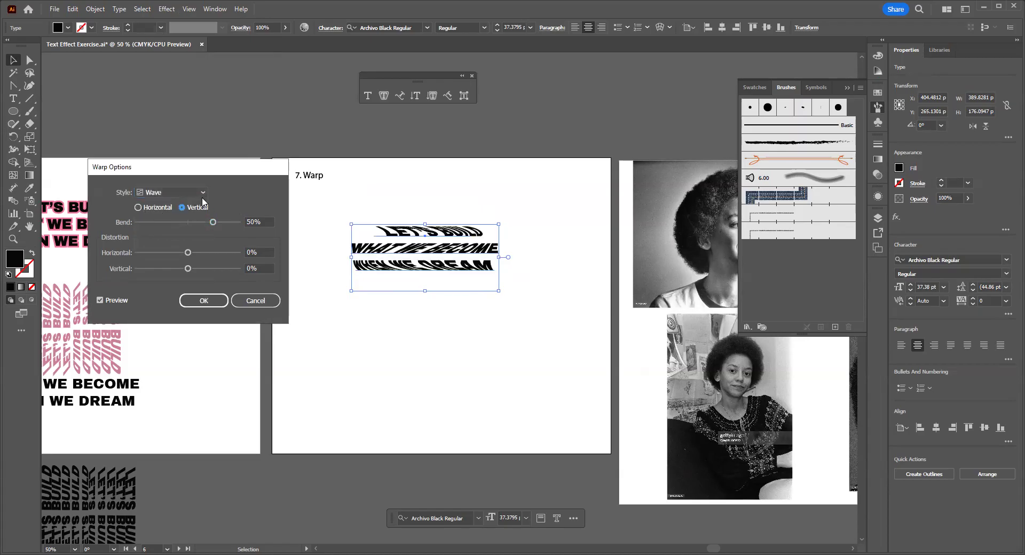
{"action": "left_click", "coordinate": [196, 191]}
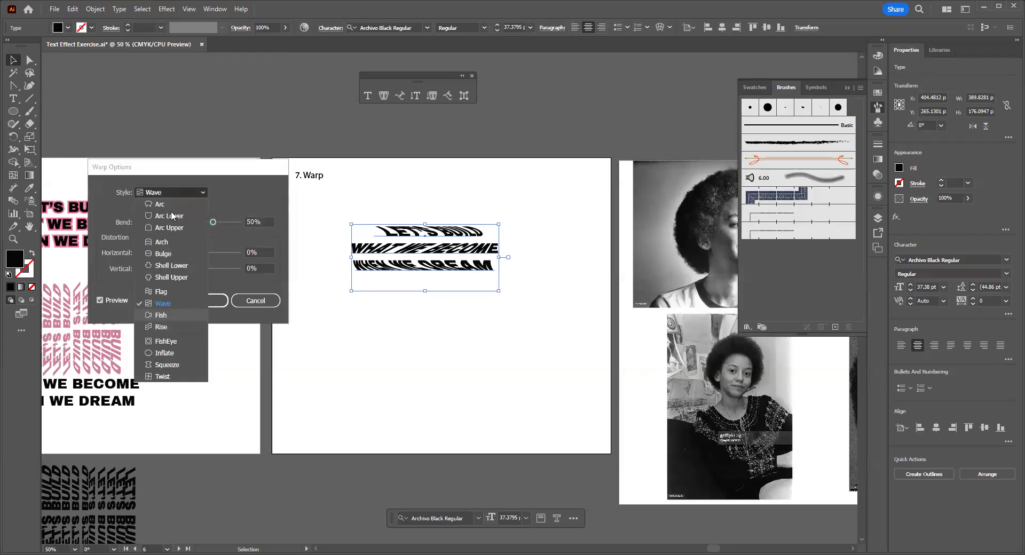
{"action": "left_click", "coordinate": [161, 315]}
{"action": "left_click", "coordinate": [138, 208]}
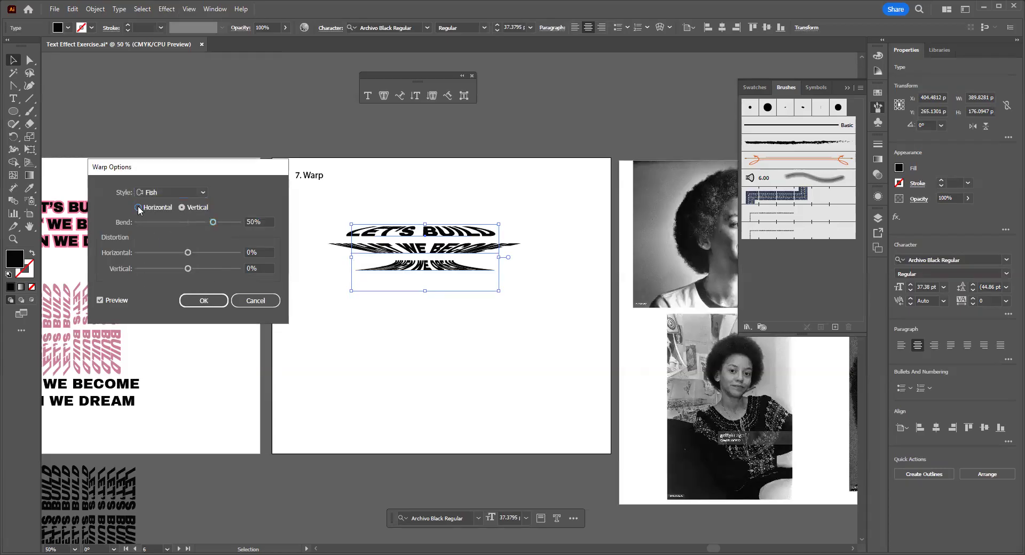
{"action": "left_click", "coordinate": [138, 208]}
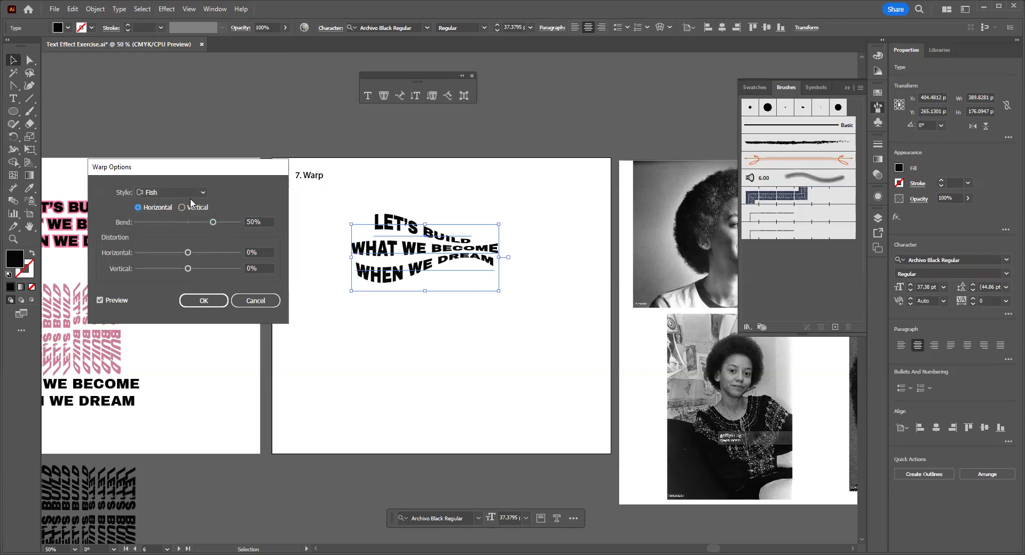
{"action": "left_click", "coordinate": [176, 193]}
{"action": "left_click", "coordinate": [160, 327]}
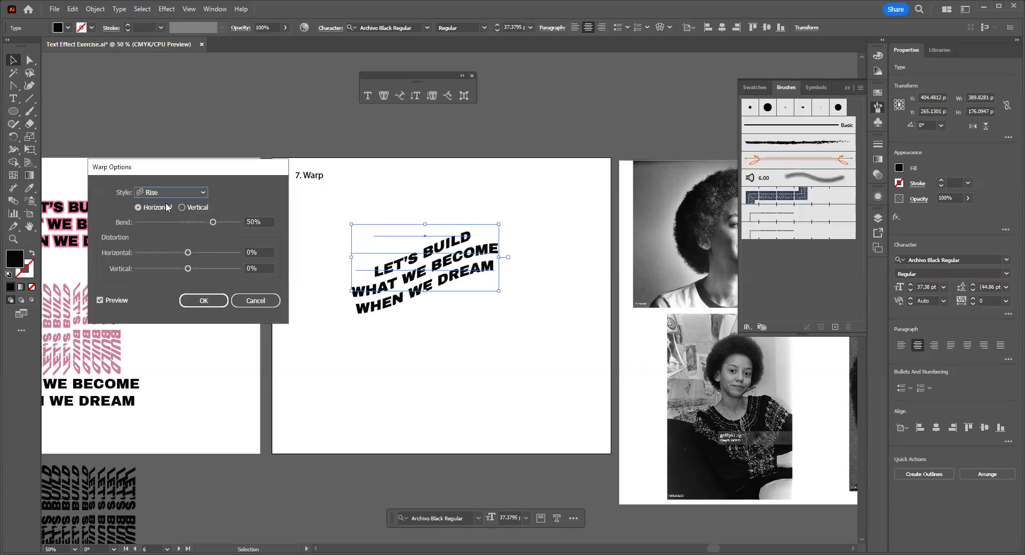
- Switch the slogan's warp style to FishEye and set Bend to 63%, horizontal distortion to 10% and vertical distortion to -31%
{"action": "left_click", "coordinate": [172, 193]}
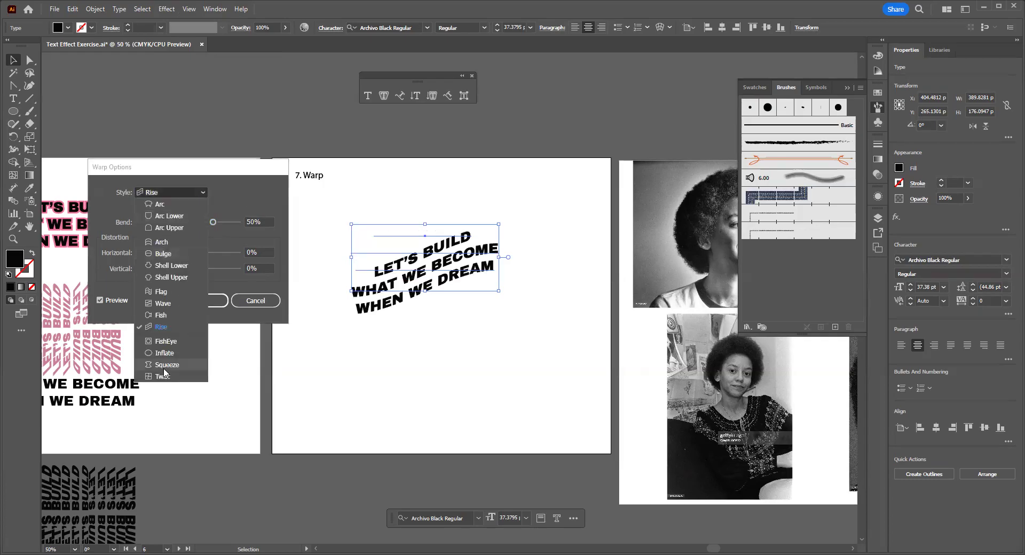
{"action": "left_click", "coordinate": [166, 341]}
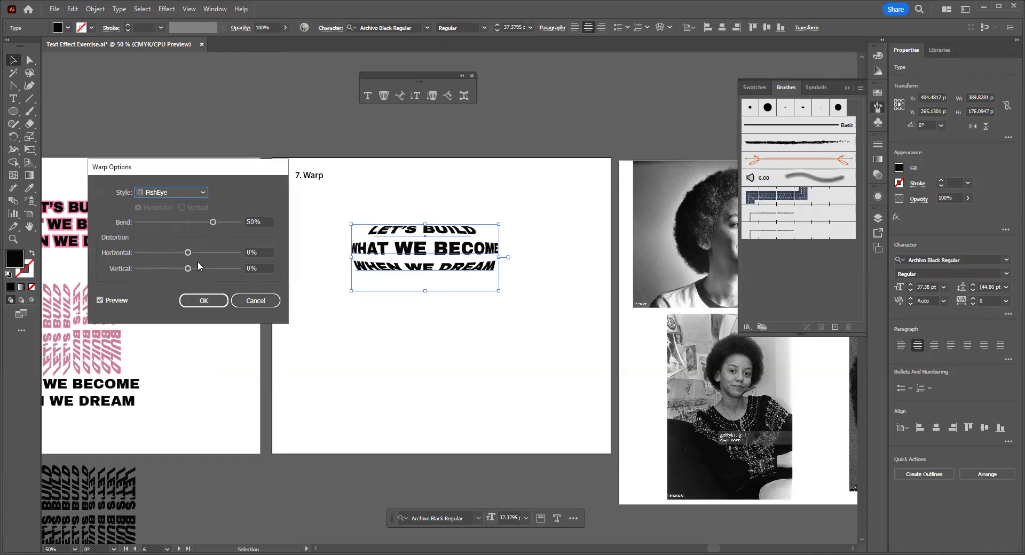
{"action": "mouse_move", "coordinate": [213, 222]}
{"action": "left_mouse_down"}
{"action": "mouse_move", "coordinate": [204, 226]}
{"action": "mouse_move", "coordinate": [220, 226]}
{"action": "left_mouse_up"}
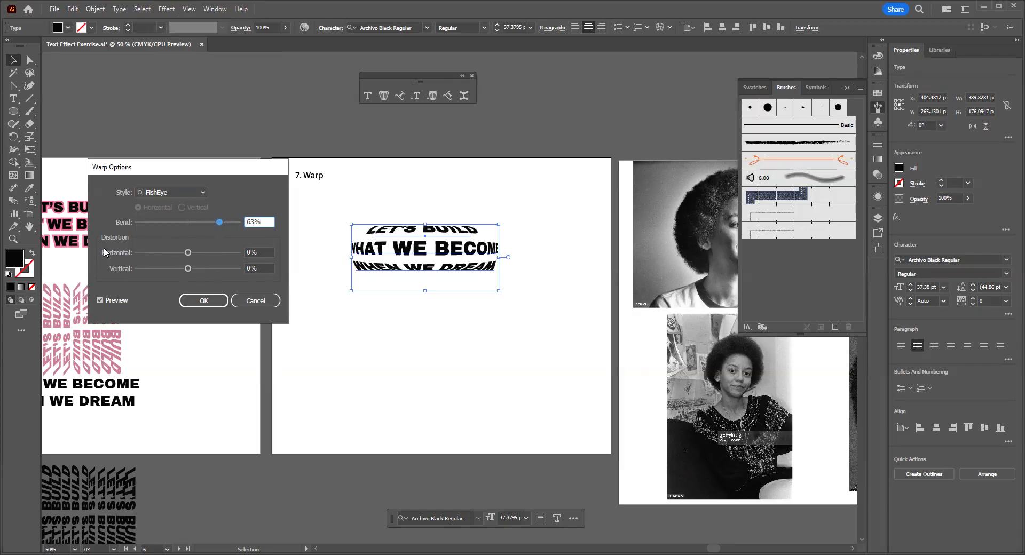
{"action": "left_click_drag", "start_coordinate": [190, 254], "coordinate": [174, 272]}
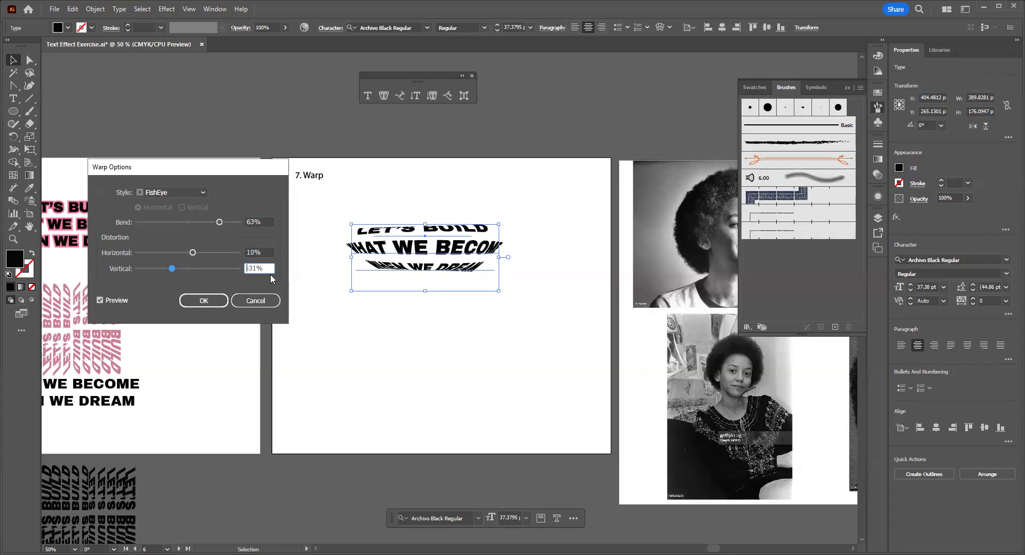
- Try the Squeeze style, switch the slogan's warp to horizontal Twist and apply the effect
{"action": "left_click", "coordinate": [196, 191]}
{"action": "left_click", "coordinate": [172, 366]}
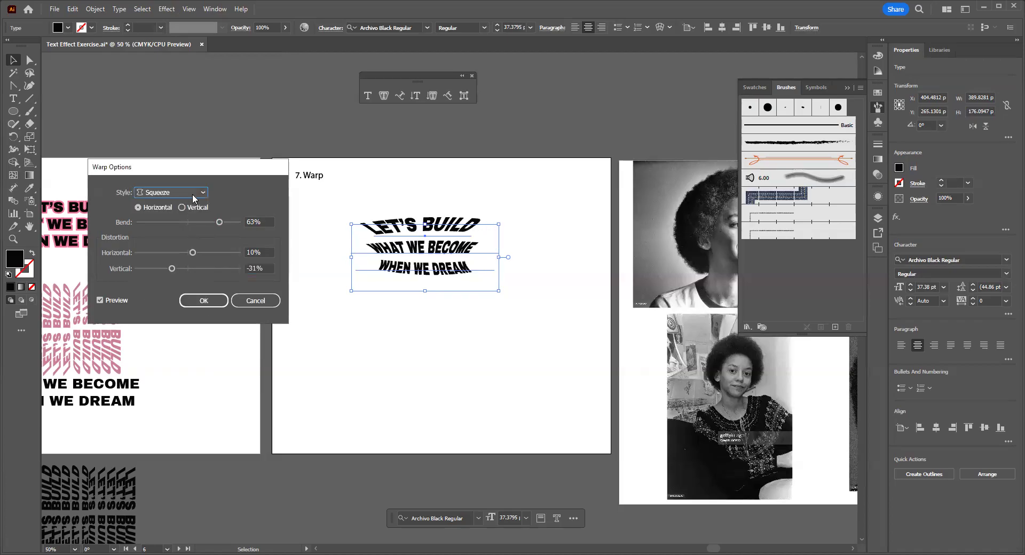
{"action": "key", "text": "Down"}
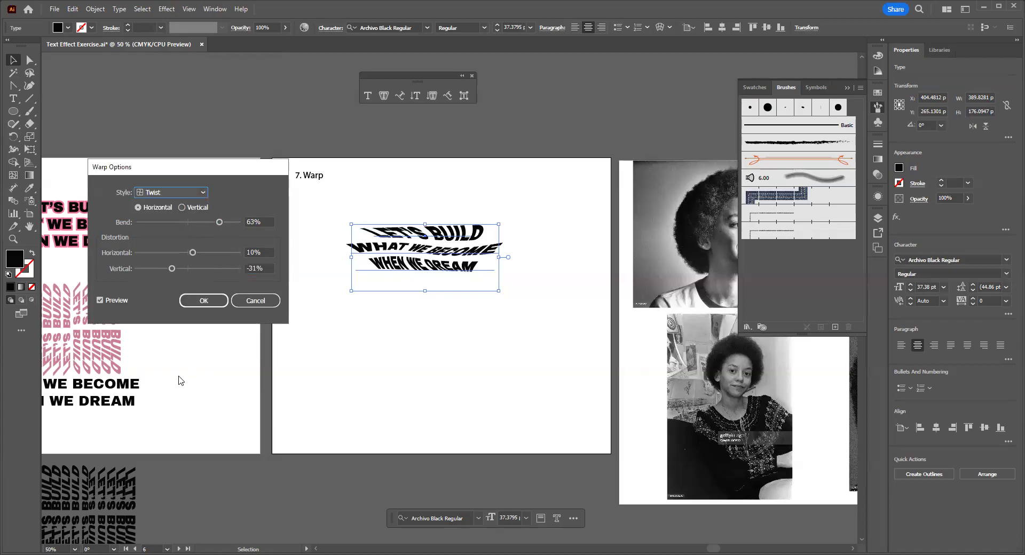
{"action": "left_click", "coordinate": [203, 299]}
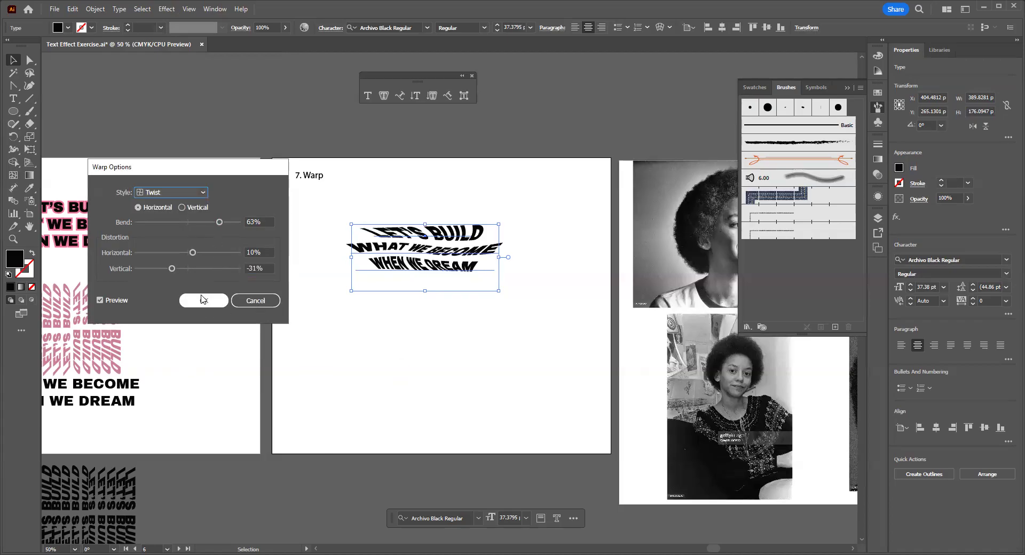
{"action": "left_click", "coordinate": [396, 314]}
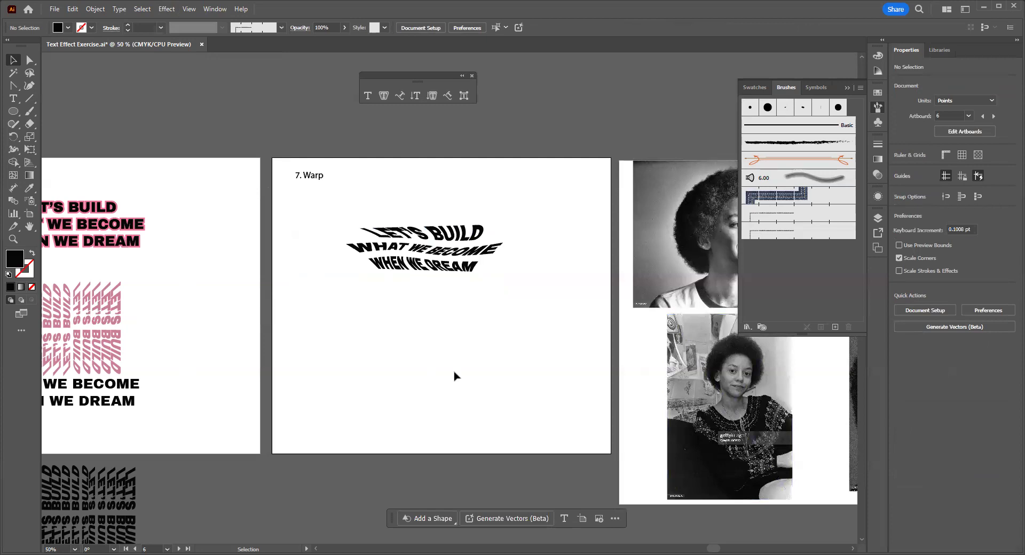
{"action": "left_click", "coordinate": [161, 9]}
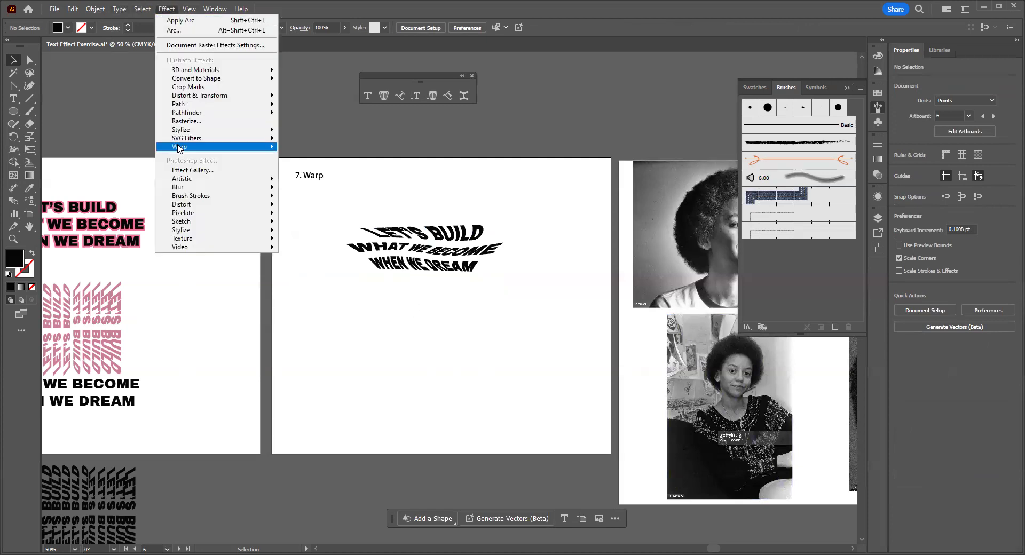
{"action": "mouse_move", "coordinate": [194, 150]}
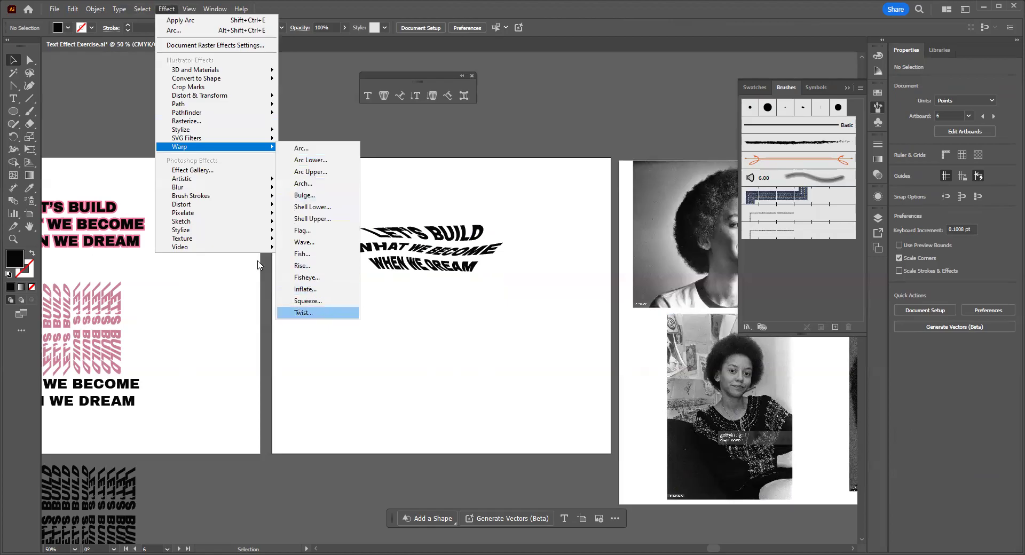
{"action": "left_click", "coordinate": [302, 148]}
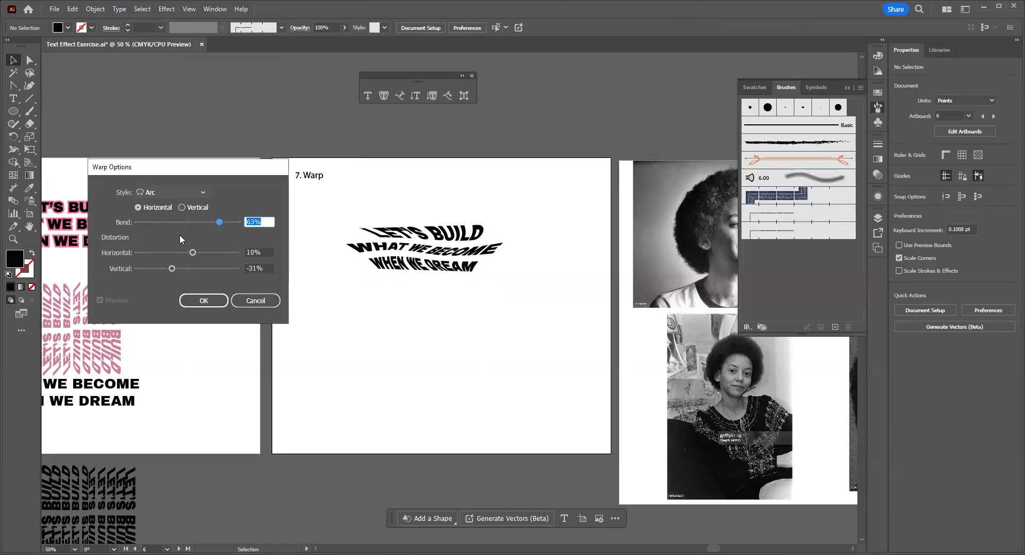
{"action": "left_click", "coordinate": [179, 194]}
{"action": "left_click", "coordinate": [254, 304]}
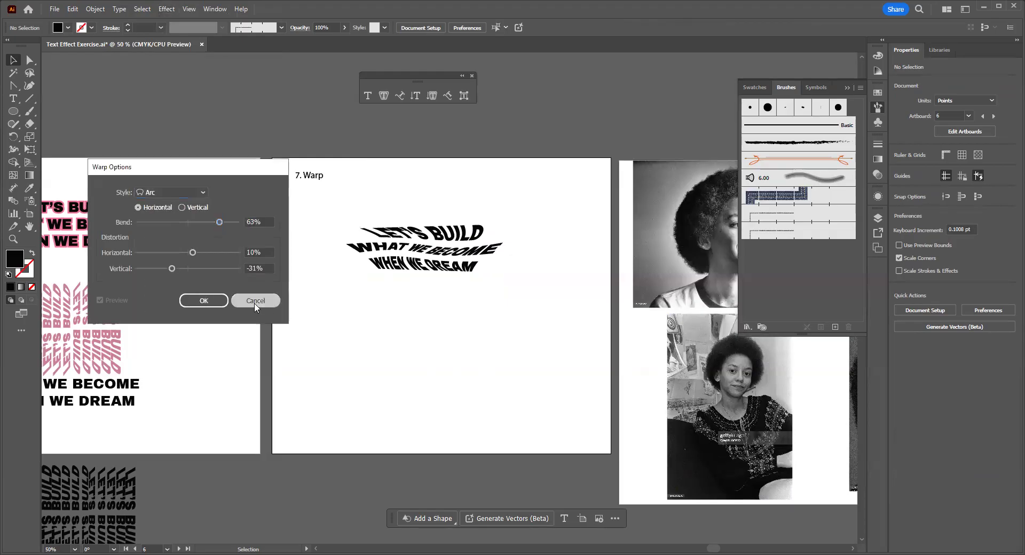
{"action": "left_click", "coordinate": [255, 303]}
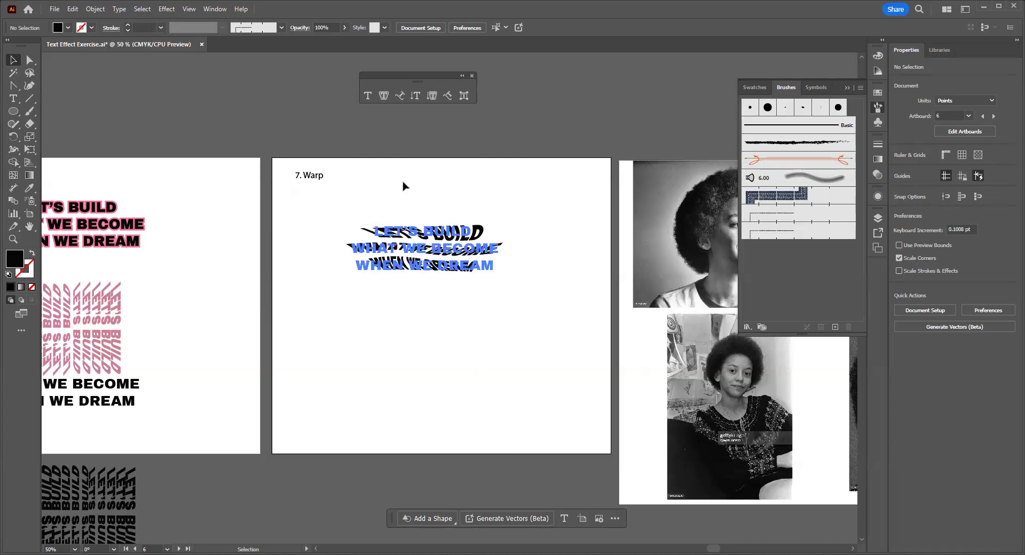
- Expand the appearance of the Twist-warped slogan and deselect it
{"action": "left_click", "coordinate": [431, 255]}
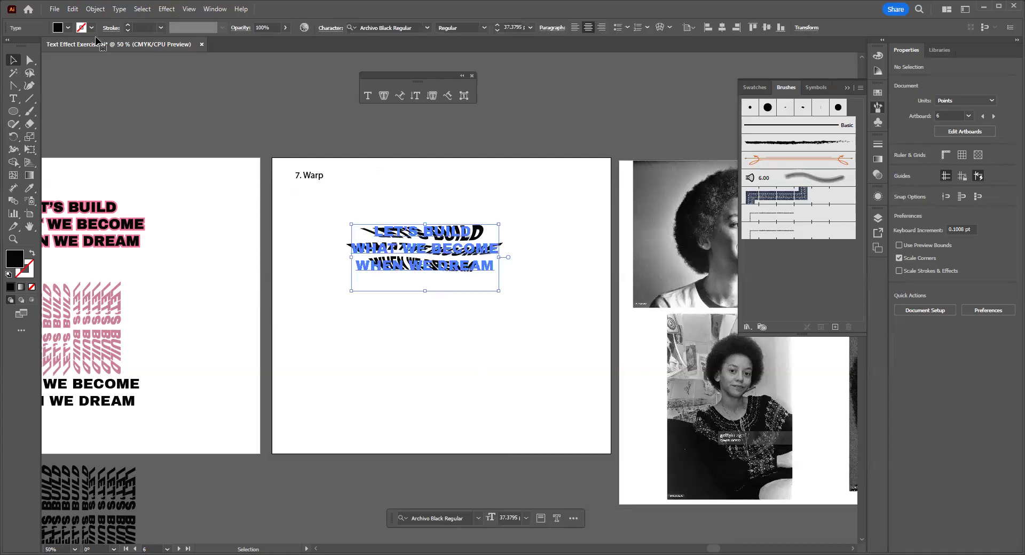
{"action": "left_click", "coordinate": [96, 9]}
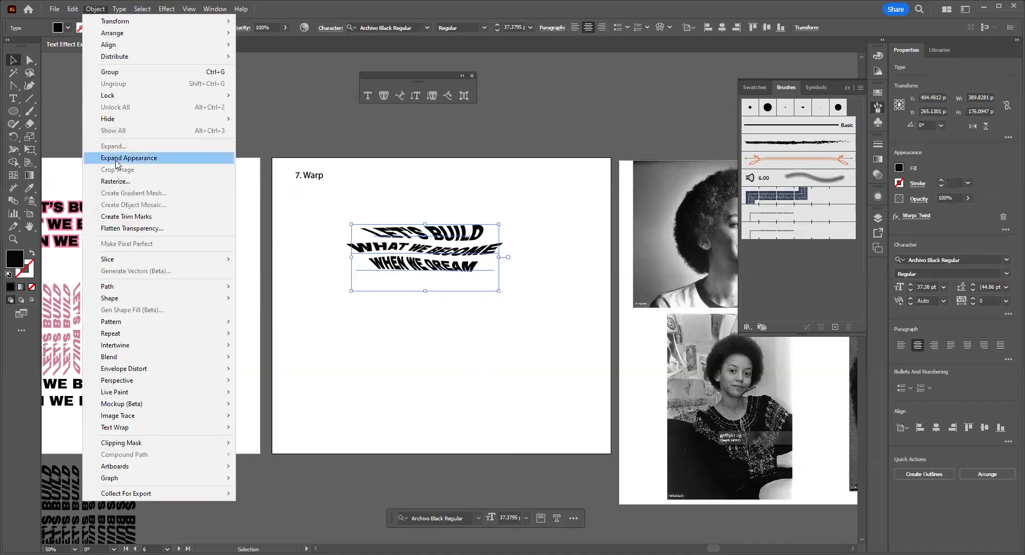
{"action": "left_click", "coordinate": [116, 159]}
{"action": "left_click", "coordinate": [332, 258]}
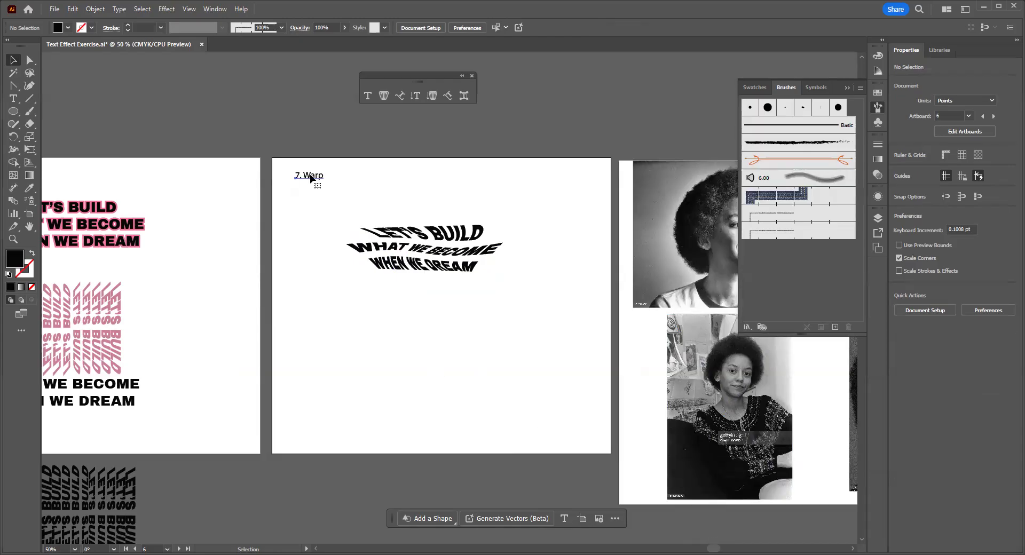
- Duplicate the "7. Warp" heading below the warped slogan and change the copy's text to "8. intertwine"
{"action": "left_click", "coordinate": [311, 178]}
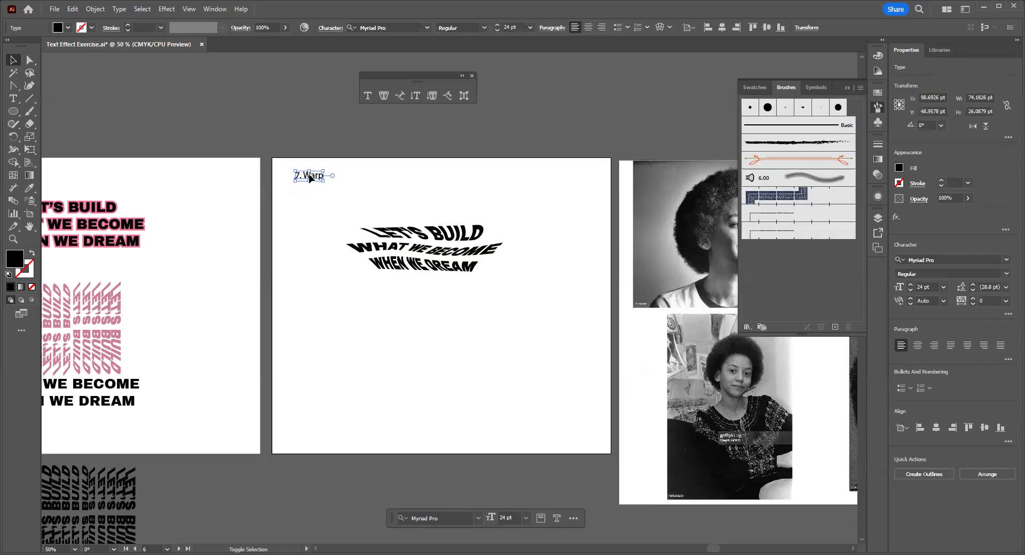
{"action": "left_click", "coordinate": [315, 295]}
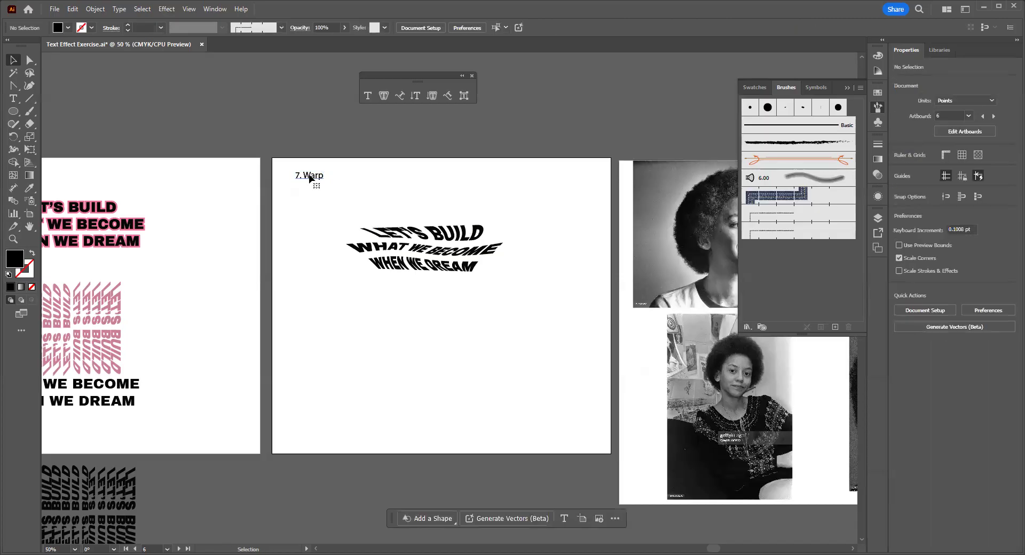
{"action": "left_click", "coordinate": [312, 179]}
{"action": "left_click_drag", "start_coordinate": [310, 182], "coordinate": [334, 323]}
{"action": "double_click", "coordinate": [309, 323]}
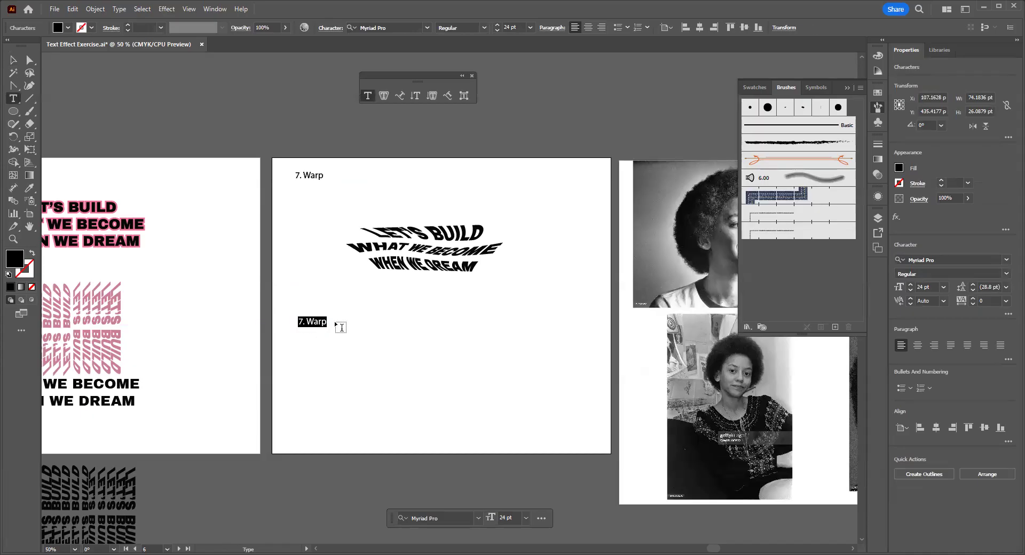
{"action": "type", "text": "8. intertwine"}
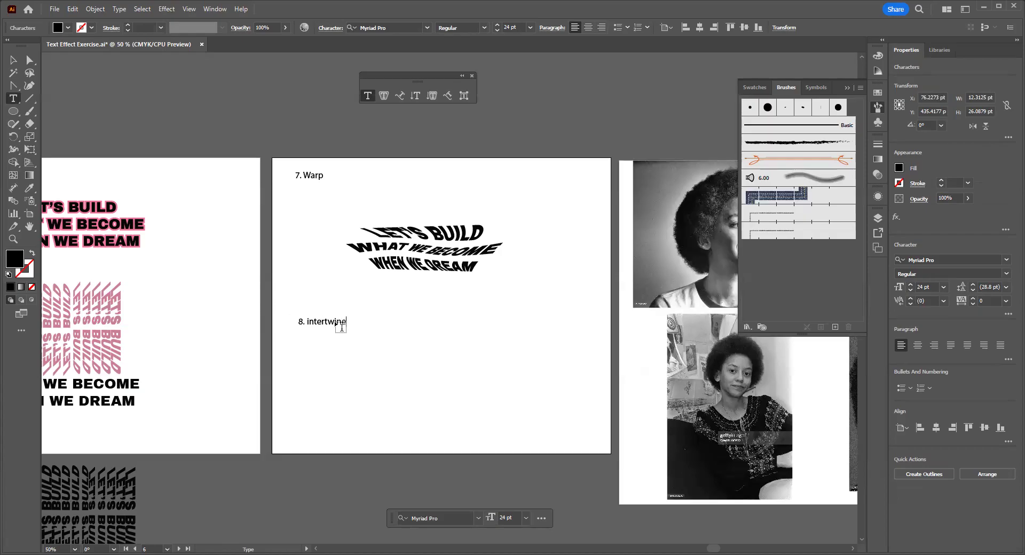
{"action": "left_click", "coordinate": [12, 60]}
{"action": "left_click", "coordinate": [476, 373]}
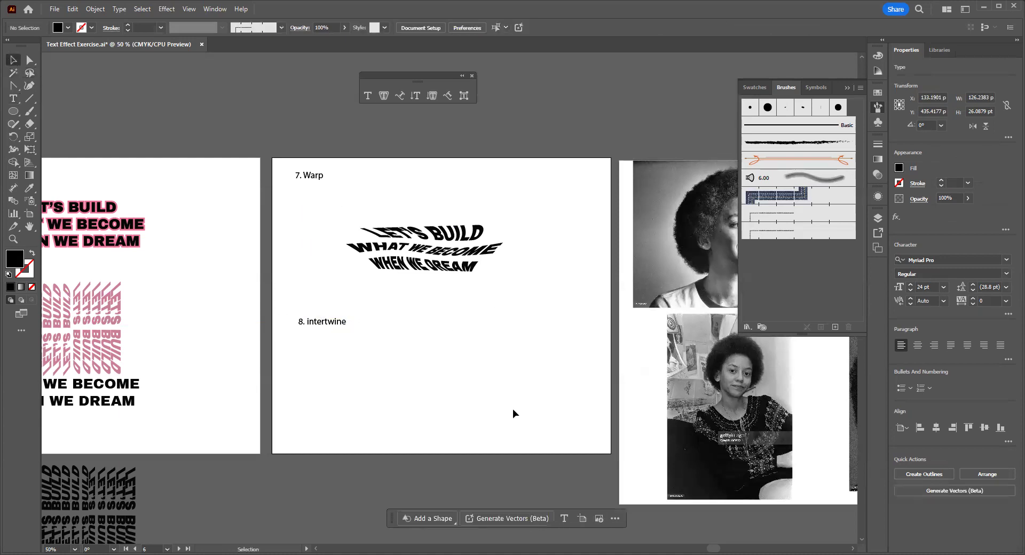
- Copy the plain "LET'S BUILD WHAT WE BECOME WHEN WE DREAM" slogan from the first artboard and place the copy below the "8. intertwine" heading
{"action": "left_click_drag", "start_coordinate": [711, 539], "coordinate": [581, 528]}
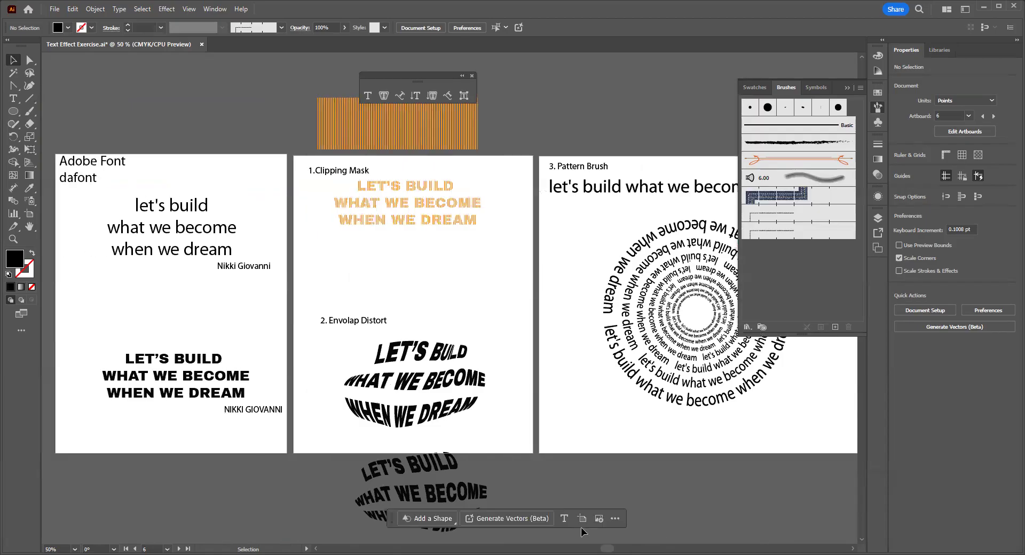
{"action": "left_click", "coordinate": [130, 367]}
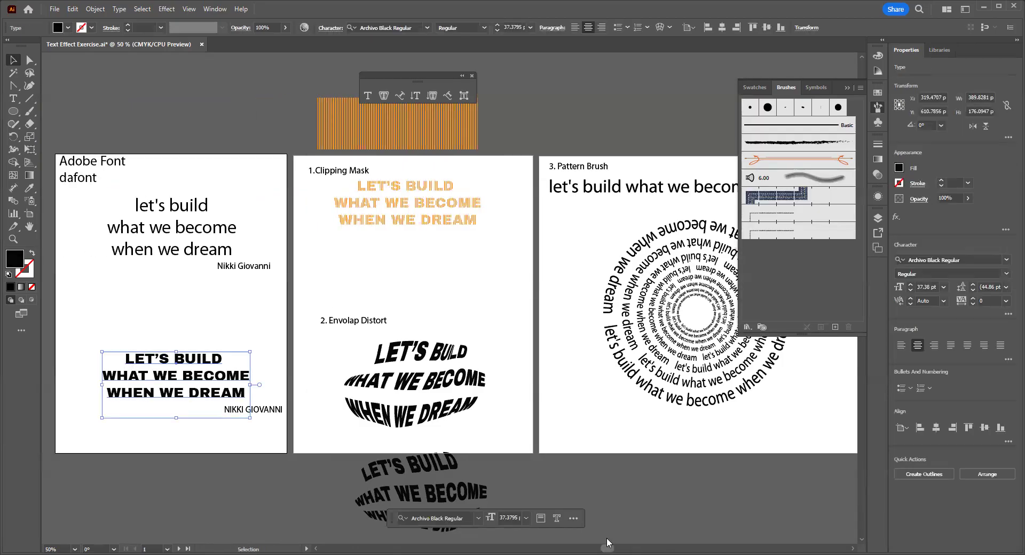
{"action": "left_click_drag", "start_coordinate": [614, 543], "coordinate": [716, 543]}
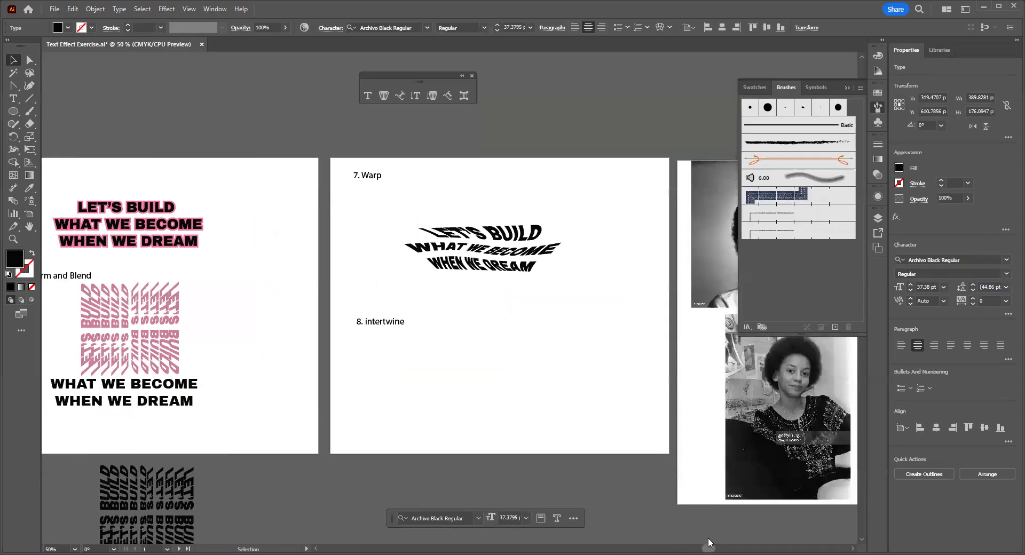
{"action": "left_click", "coordinate": [395, 371]}
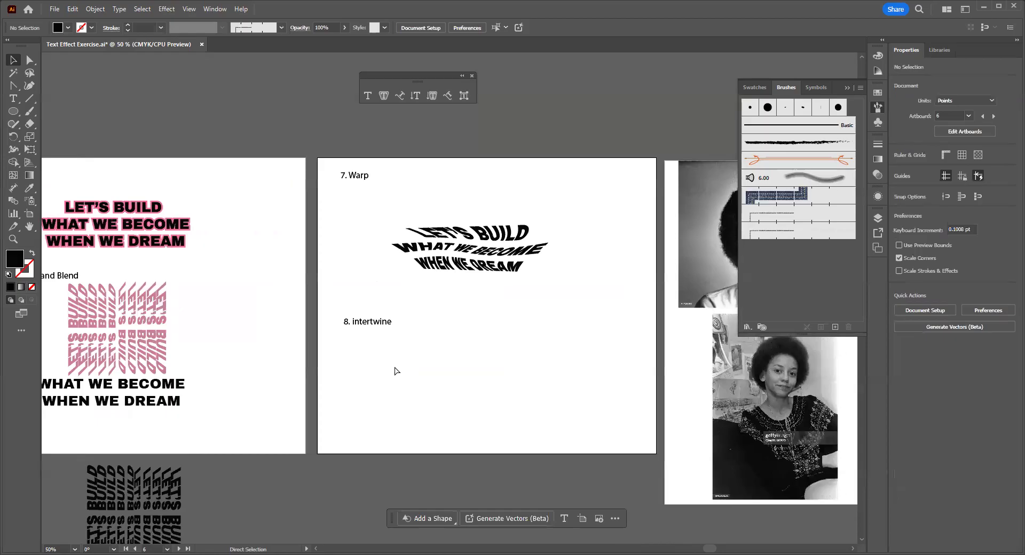
{"action": "key", "text": "ctrl+v"}
{"action": "left_click_drag", "start_coordinate": [406, 295], "coordinate": [425, 381]}
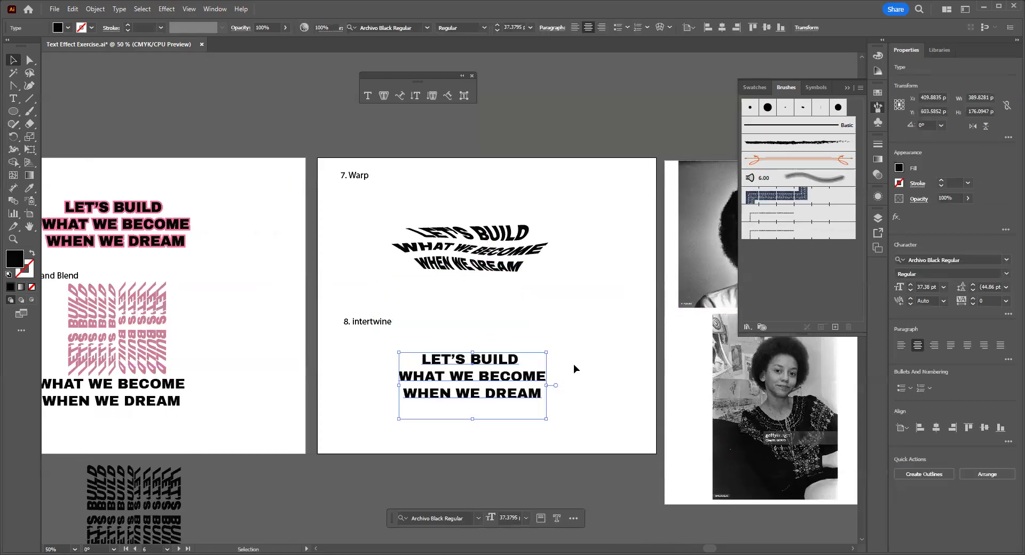
{"action": "left_click", "coordinate": [574, 368]}
- Activate the Pen tool and set the drawing colours to no fill with a red #fc0606 stroke
{"action": "scroll", "coordinate": [538, 377], "scroll_direction": "up", "scroll_amount": 2}
{"action": "left_click_drag", "start_coordinate": [523, 359], "coordinate": [502, 344]}
{"action": "scroll", "coordinate": [451, 318], "scroll_direction": "up", "scroll_amount": 1}
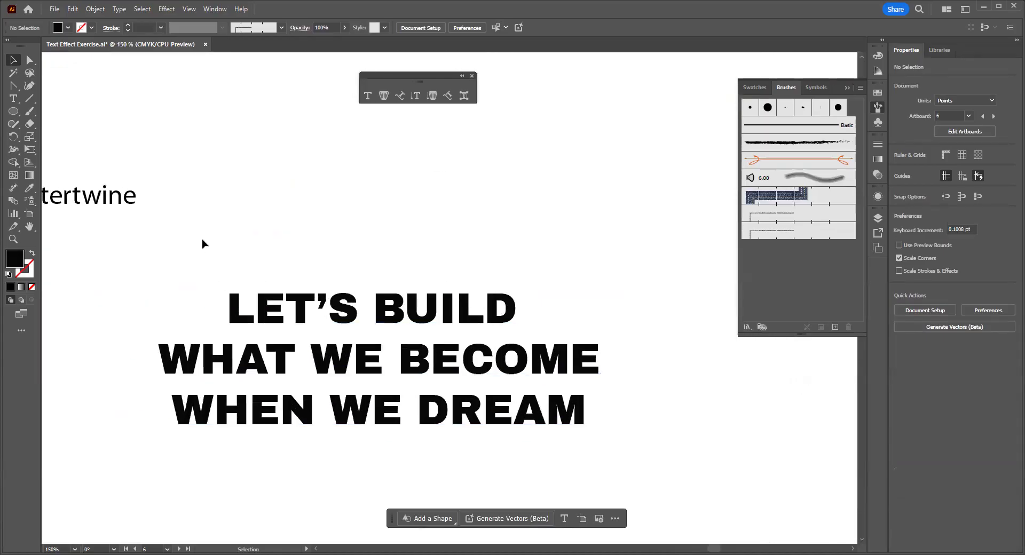
{"action": "left_click_drag", "start_coordinate": [279, 302], "coordinate": [302, 298]}
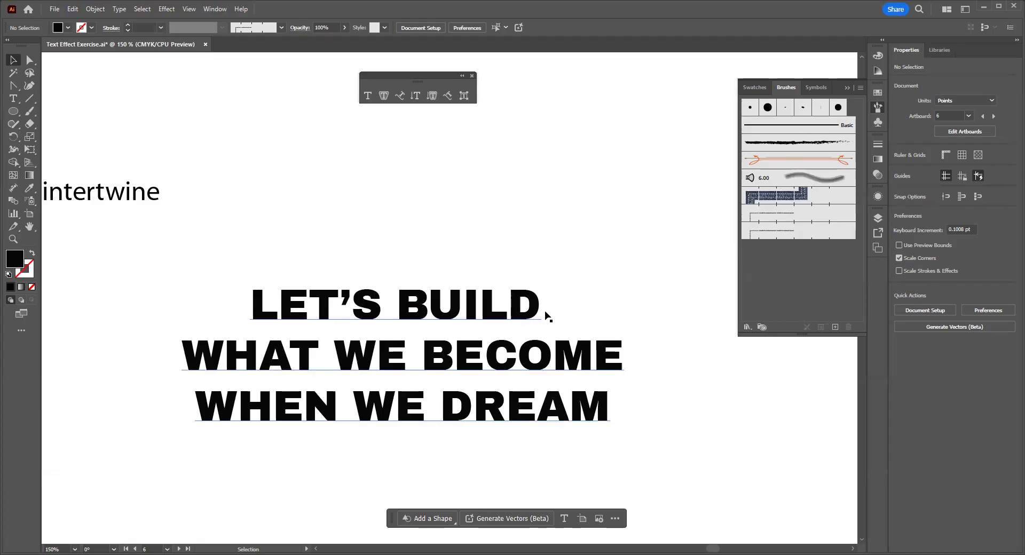
{"action": "left_click", "coordinate": [19, 88]}
{"action": "left_click_drag", "start_coordinate": [18, 87], "coordinate": [49, 88]}
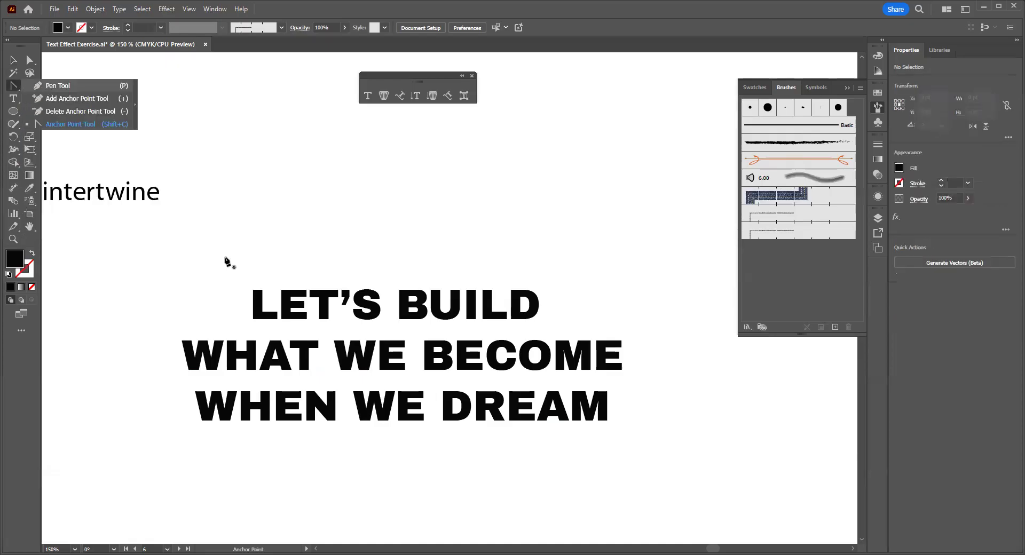
{"action": "left_click", "coordinate": [207, 255]}
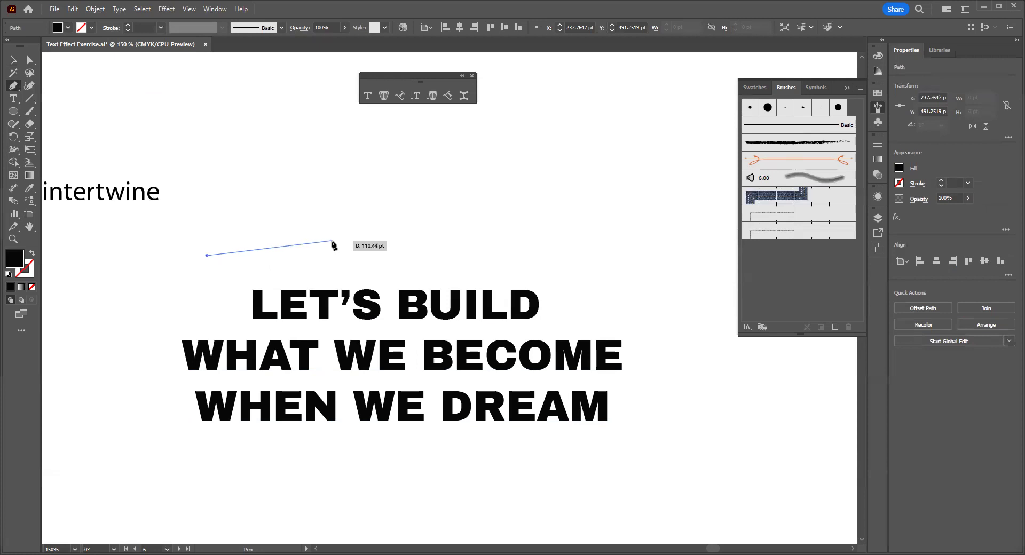
{"action": "key", "text": "Escape"}
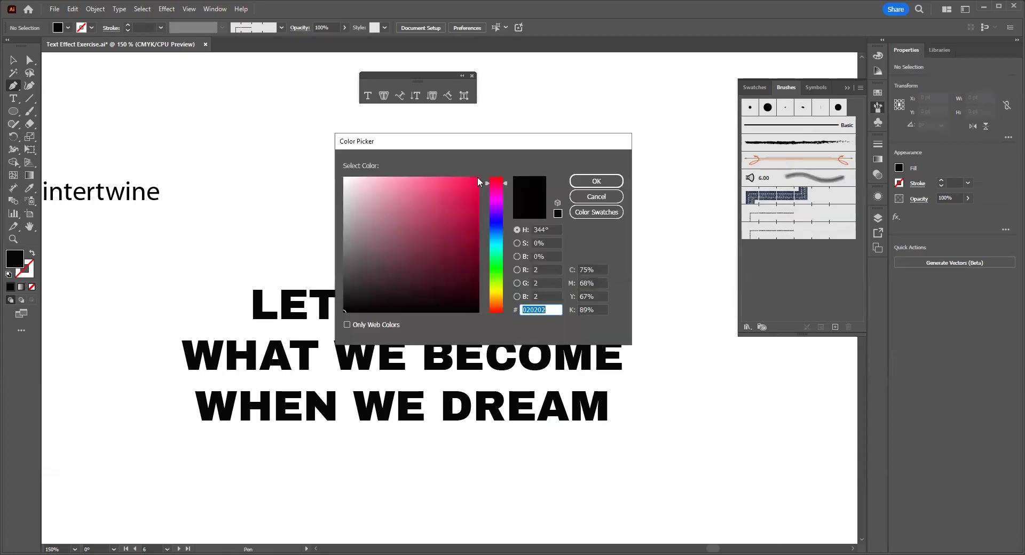
{"action": "left_click", "coordinate": [494, 314]}
{"action": "left_click", "coordinate": [477, 178]}
{"action": "left_click", "coordinate": [588, 182]}
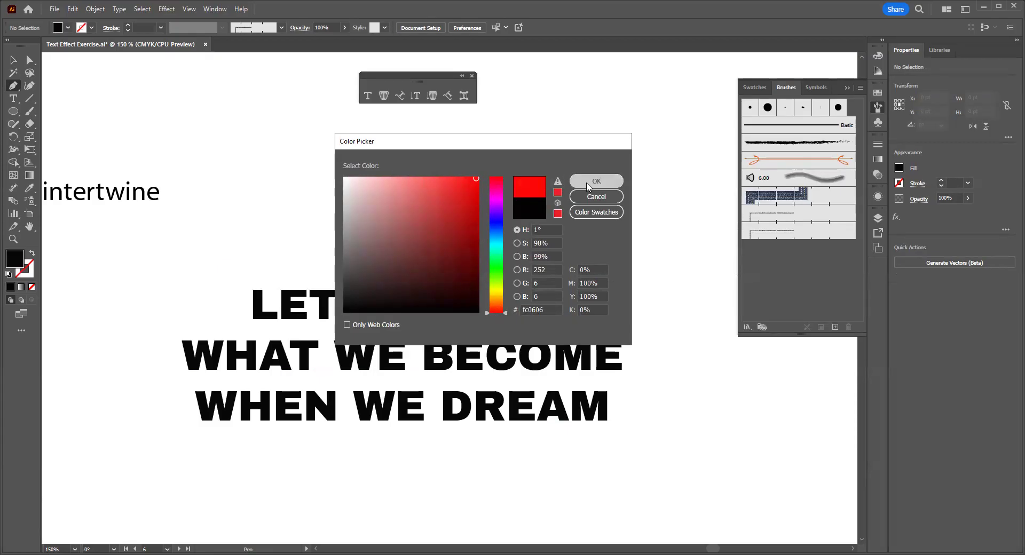
{"action": "left_click", "coordinate": [32, 256]}
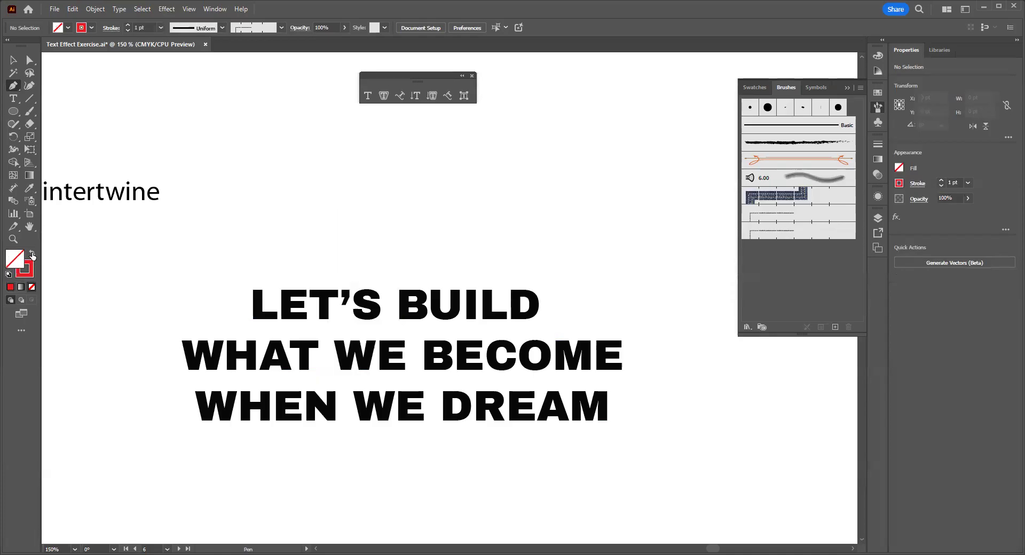
- Draw a wavy open path about 391 pt wide and 36 pt high across "LET'S BUILD", extending past the D
{"action": "left_click", "coordinate": [225, 307]}
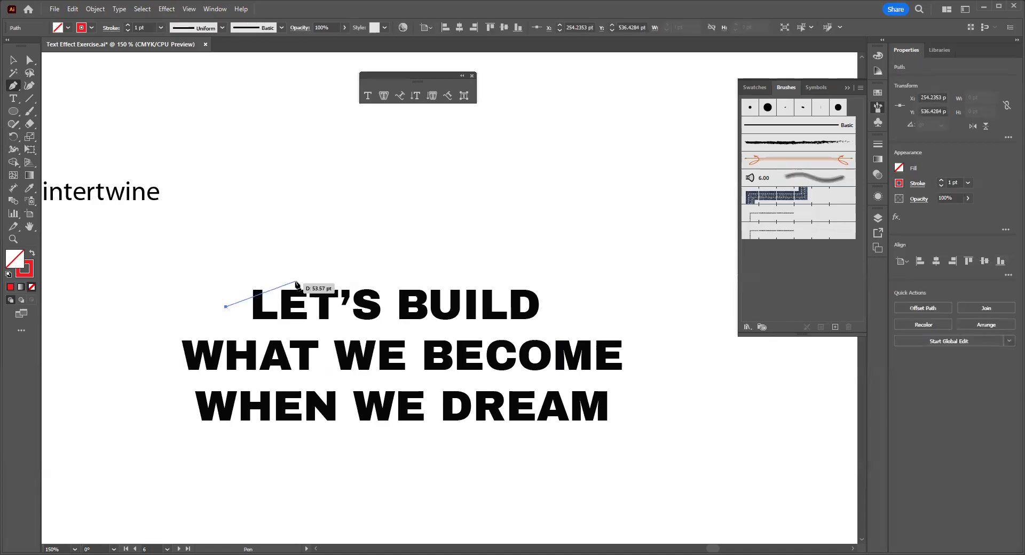
{"action": "left_click_drag", "start_coordinate": [297, 282], "coordinate": [321, 286]}
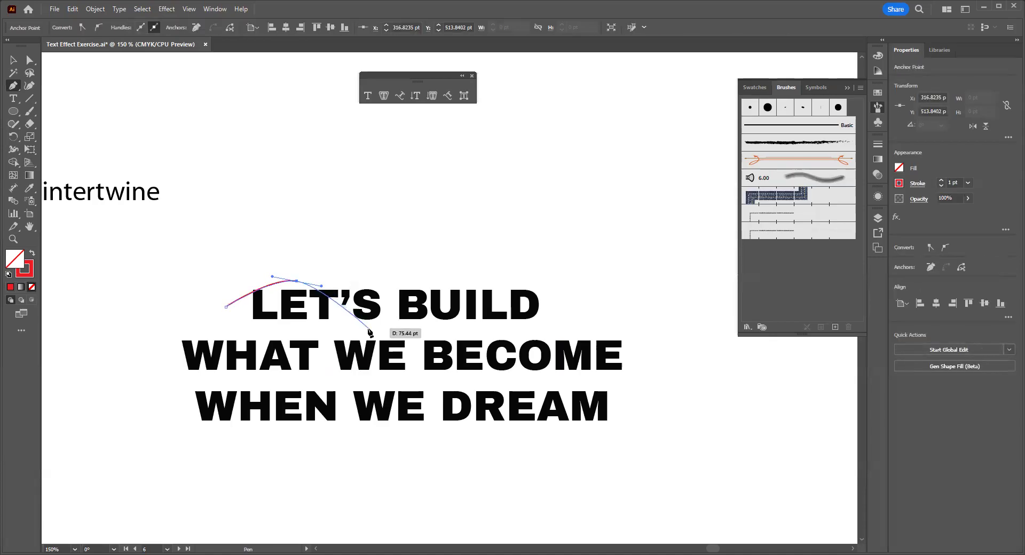
{"action": "left_click_drag", "start_coordinate": [384, 319], "coordinate": [409, 318]}
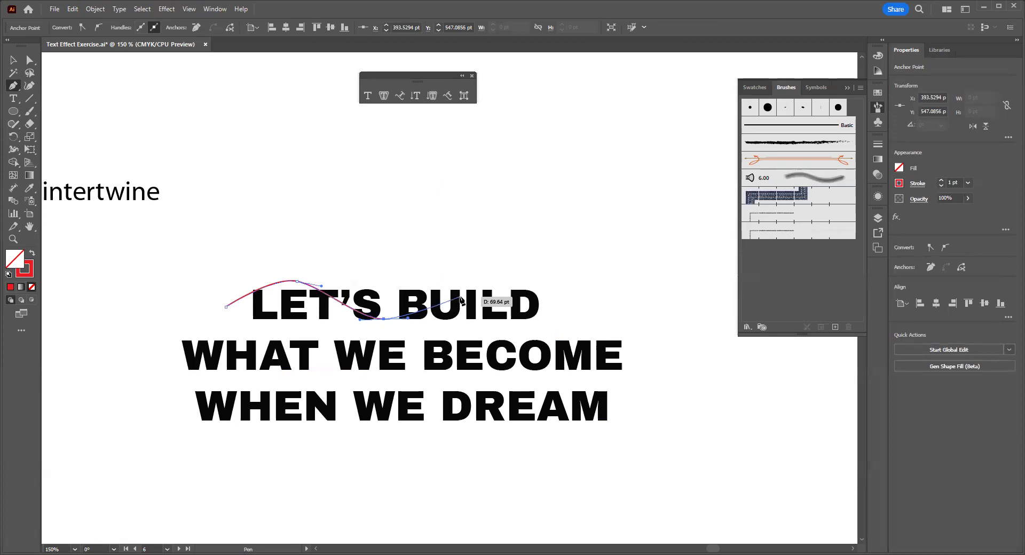
{"action": "left_click_drag", "start_coordinate": [445, 295], "coordinate": [581, 278]}
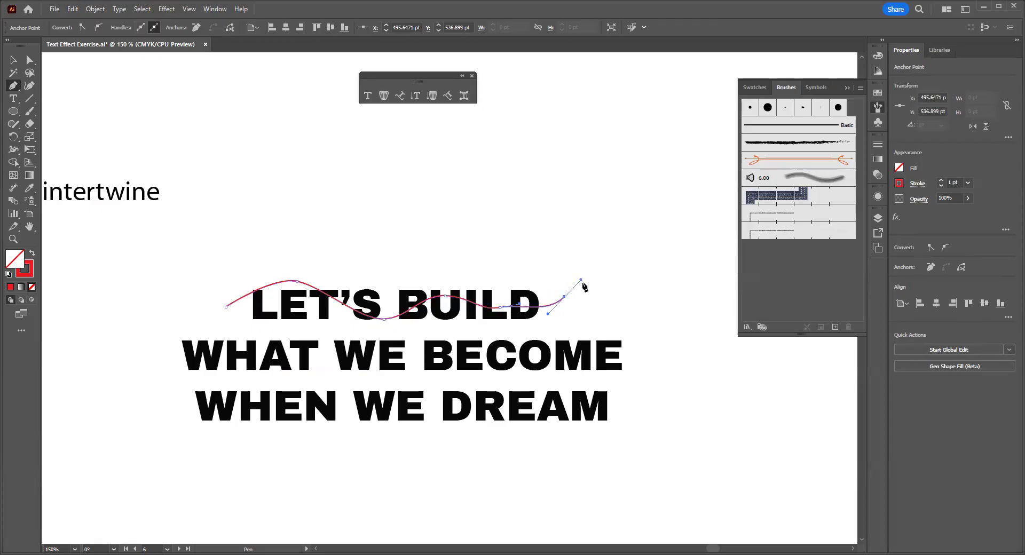
{"action": "mouse_move", "coordinate": [610, 314]}
{"action": "left_mouse_down"}
{"action": "mouse_move", "coordinate": [627, 304]}
{"action": "mouse_move", "coordinate": [683, 311]}
{"action": "left_mouse_up"}
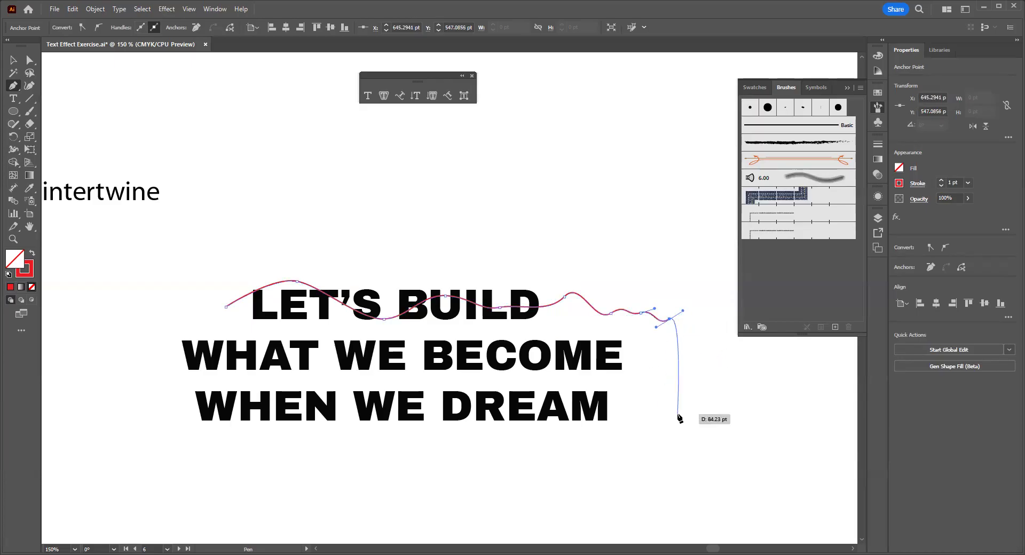
{"action": "left_click", "coordinate": [13, 60]}
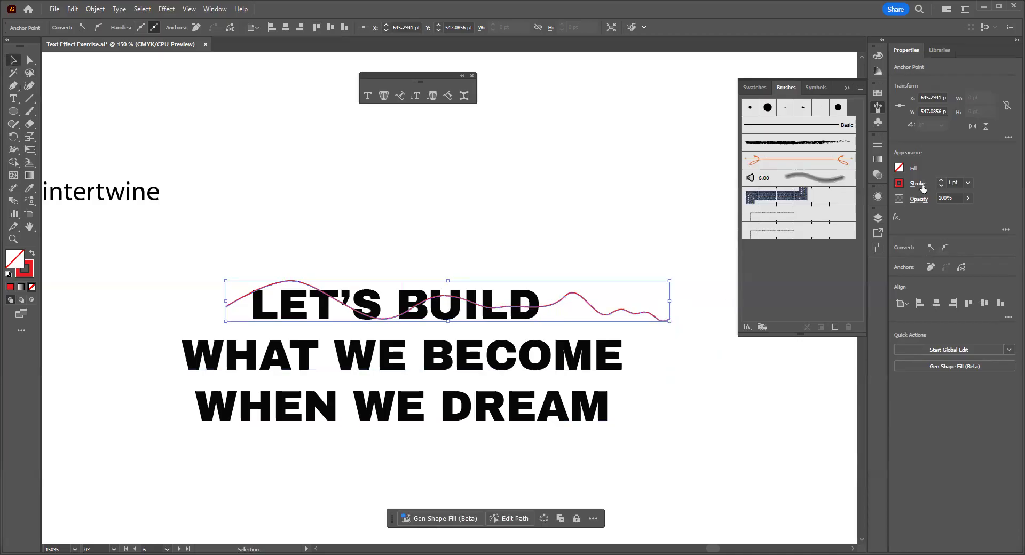
- Set the wavy path's stroke weight to 4 pt and deselect it
{"action": "left_click", "coordinate": [941, 181]}
{"action": "left_click", "coordinate": [941, 182]}
{"action": "left_click", "coordinate": [940, 181]}
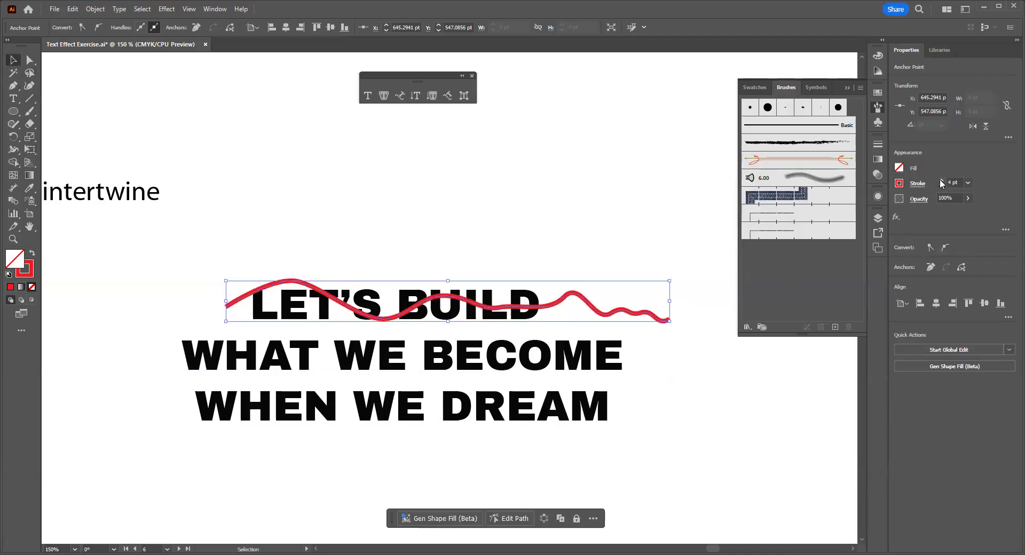
{"action": "left_click", "coordinate": [543, 196]}
- Try the red wavy line over "WHAT WE BECOME" and at several offsets over "LET'S BUILD"
{"action": "mouse_move", "coordinate": [303, 292]}
{"action": "left_mouse_down"}
{"action": "mouse_move", "coordinate": [265, 344]}
{"action": "mouse_move", "coordinate": [251, 318]}
{"action": "mouse_move", "coordinate": [274, 342]}
{"action": "mouse_move", "coordinate": [248, 346]}
{"action": "mouse_move", "coordinate": [267, 407]}
{"action": "mouse_move", "coordinate": [258, 346]}
{"action": "left_mouse_up"}
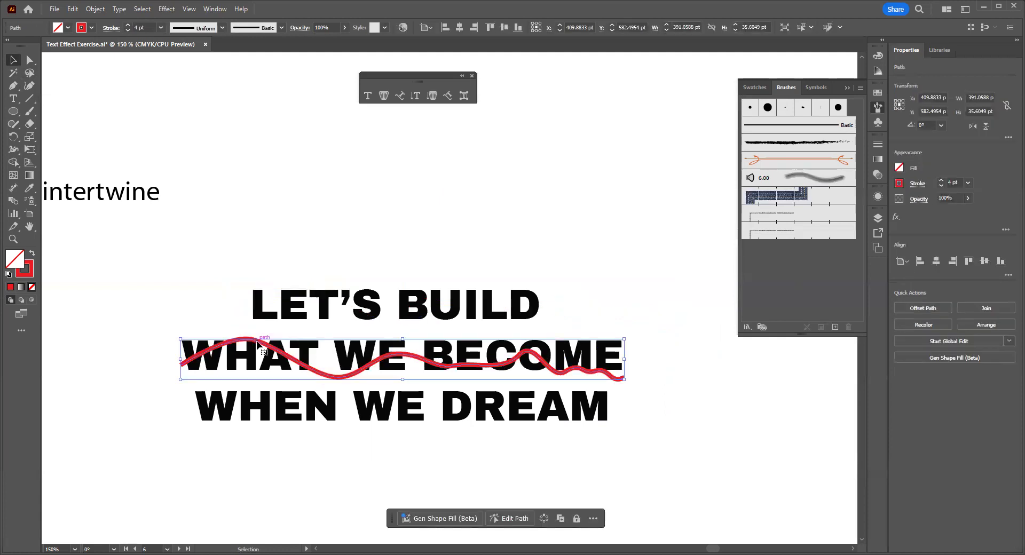
{"action": "mouse_move", "coordinate": [254, 344]}
{"action": "left_mouse_down"}
{"action": "mouse_move", "coordinate": [302, 339]}
{"action": "mouse_move", "coordinate": [315, 302]}
{"action": "mouse_move", "coordinate": [303, 303]}
{"action": "left_mouse_up"}
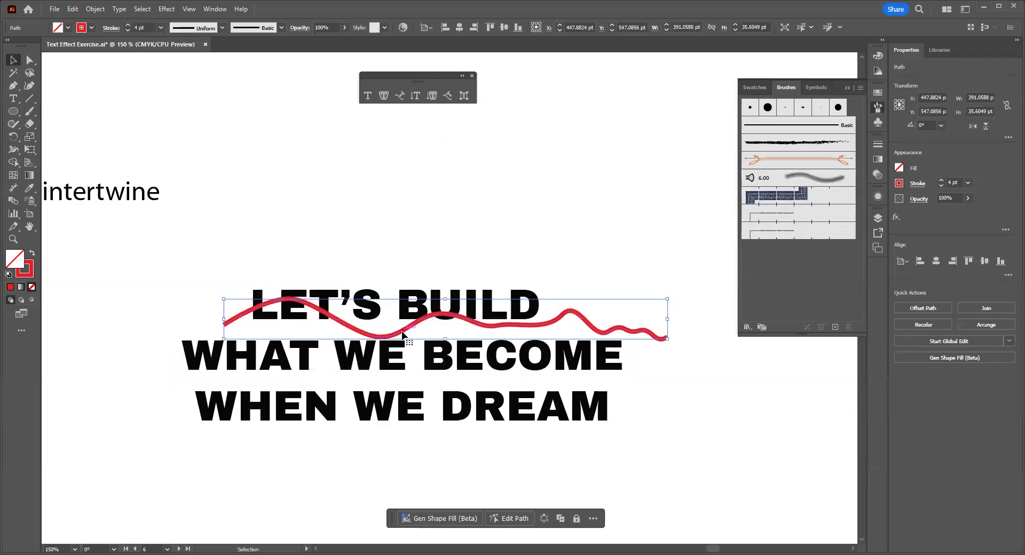
{"action": "left_click_drag", "start_coordinate": [404, 326], "coordinate": [402, 319]}
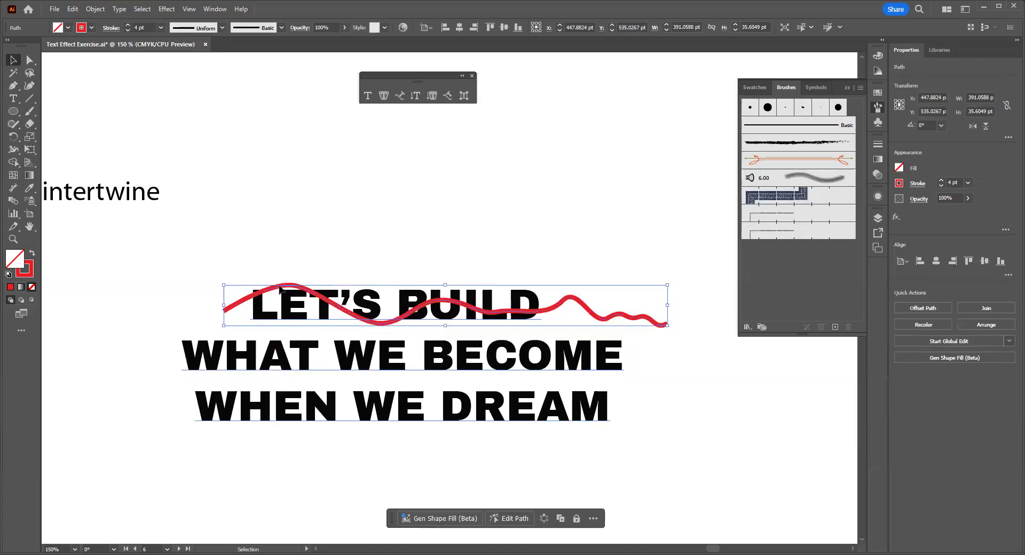
{"action": "left_click_drag", "start_coordinate": [277, 290], "coordinate": [303, 295]}
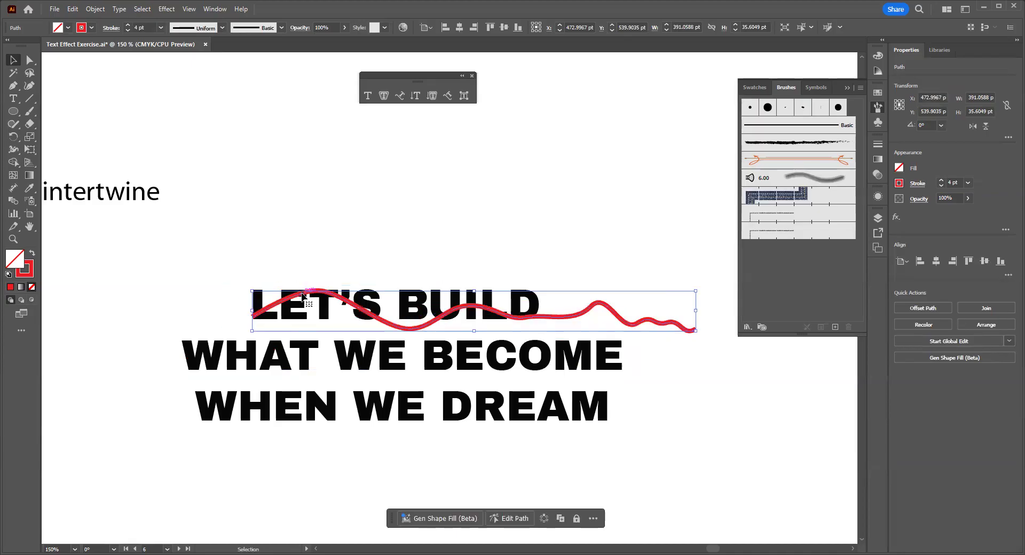
{"action": "left_click_drag", "start_coordinate": [296, 301], "coordinate": [327, 276]}
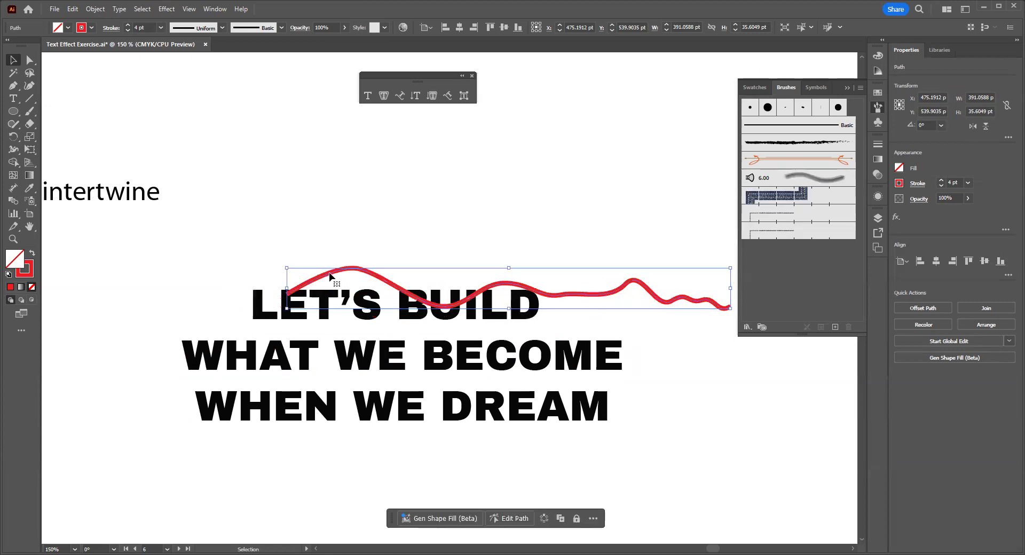
{"action": "left_click_drag", "start_coordinate": [325, 274], "coordinate": [323, 299]}
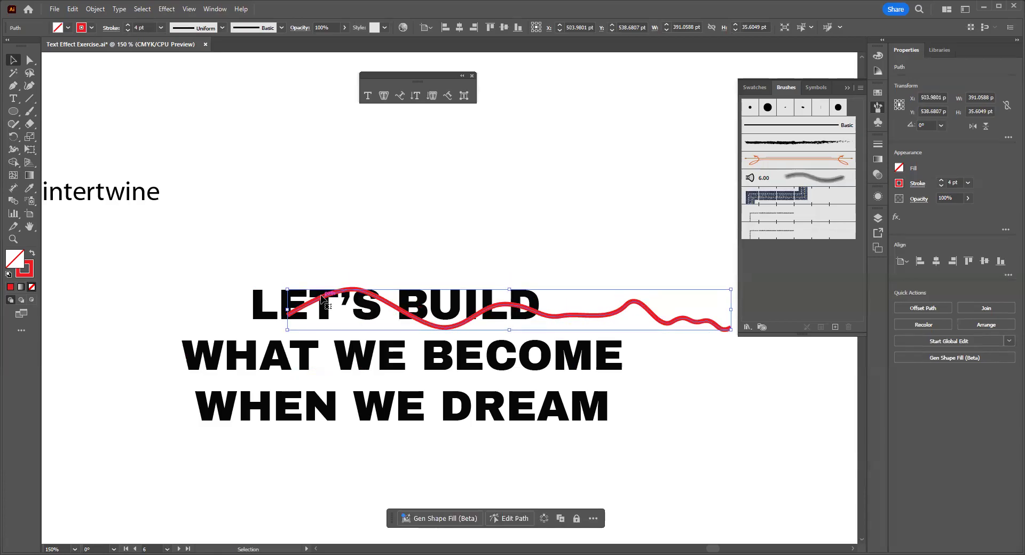
- Shift the slogan up slightly and place the red wavy line across "LET'S BUILD", starting just before the L
{"action": "left_click_drag", "start_coordinate": [321, 293], "coordinate": [322, 287]}
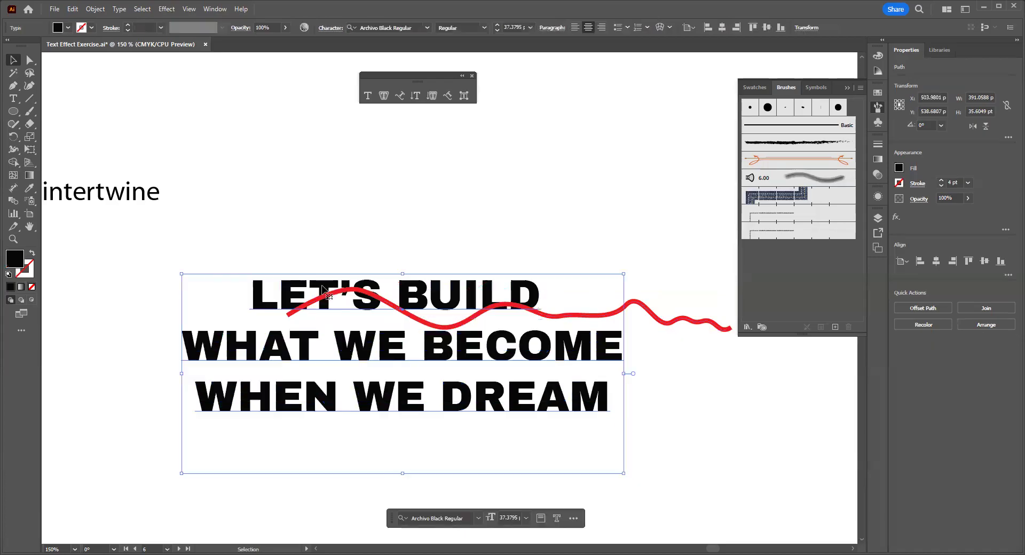
{"action": "left_click", "coordinate": [433, 254]}
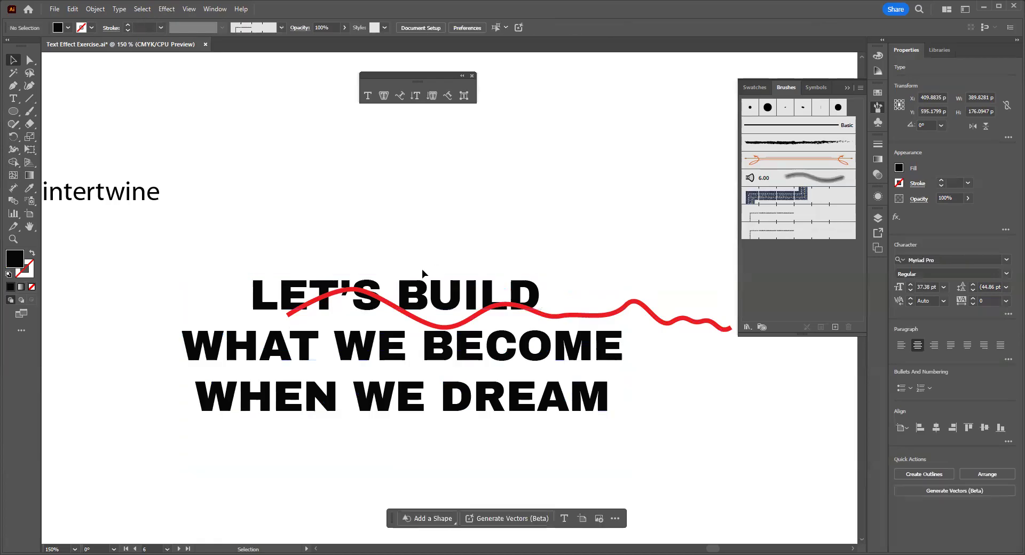
{"action": "left_click_drag", "start_coordinate": [375, 292], "coordinate": [373, 279]}
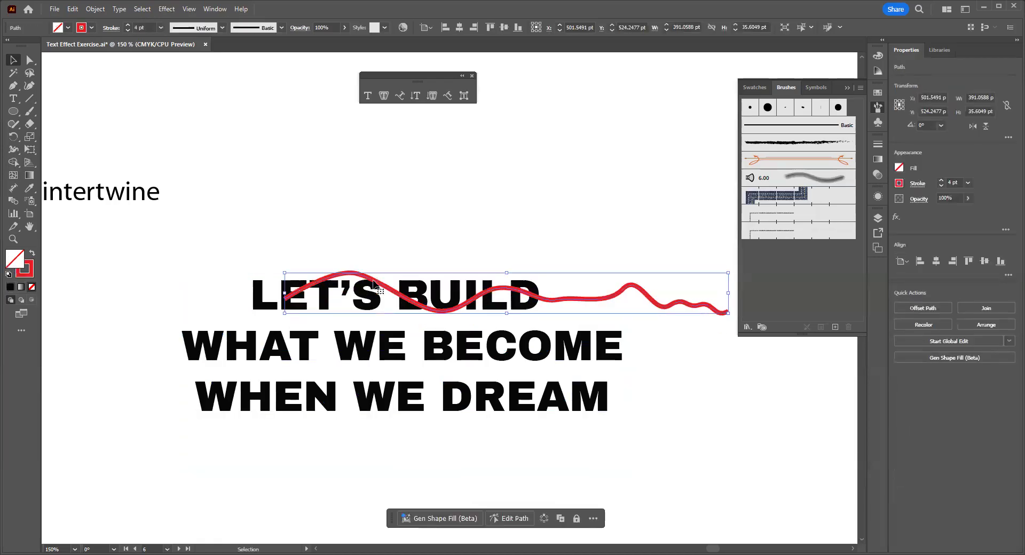
{"action": "mouse_move", "coordinate": [383, 292]}
{"action": "left_mouse_down"}
{"action": "mouse_move", "coordinate": [323, 320]}
{"action": "mouse_move", "coordinate": [323, 303]}
{"action": "left_mouse_up"}
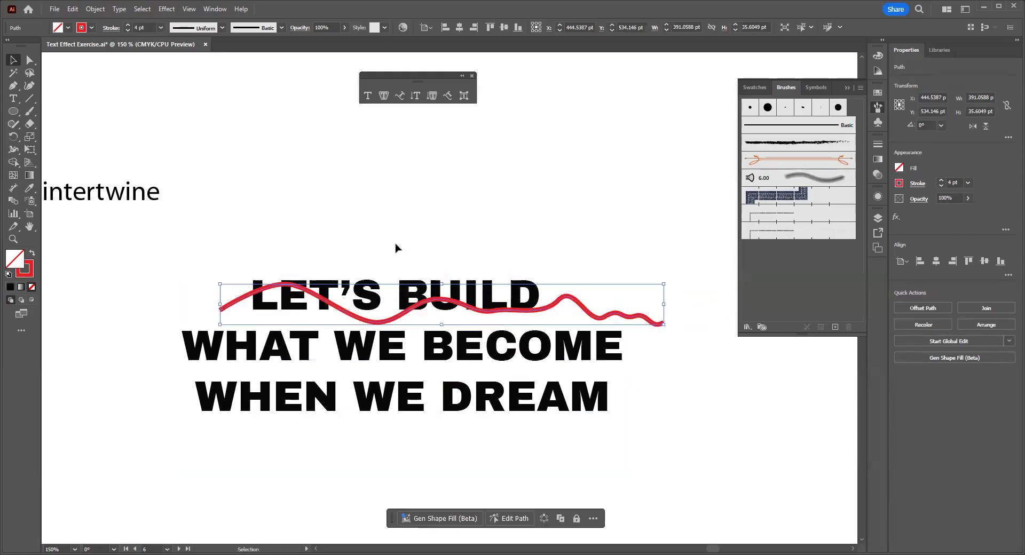
{"action": "left_click_drag", "start_coordinate": [444, 293], "coordinate": [449, 284]}
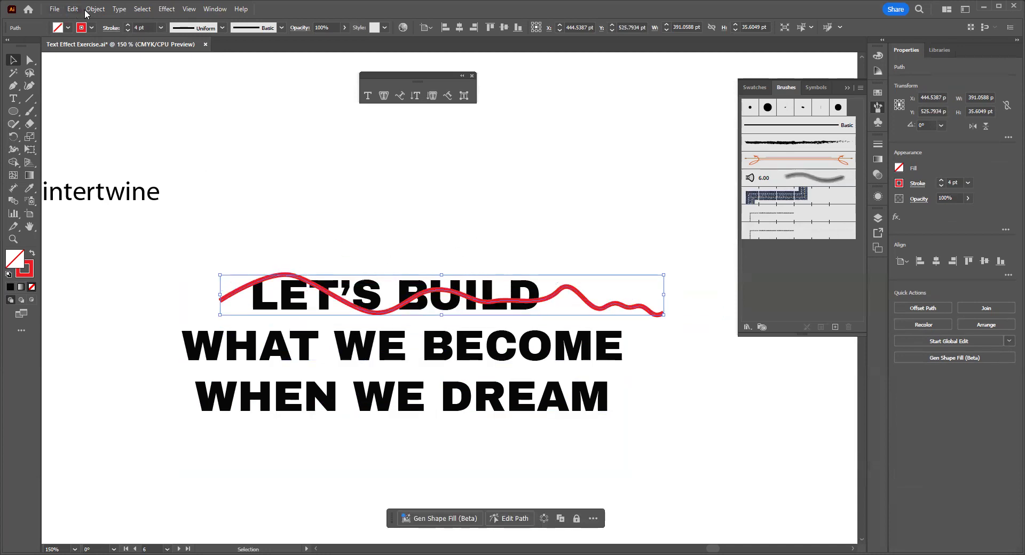
- Select the slogan together with the red wavy line and make them an Intertwine object
{"action": "mouse_move", "coordinate": [209, 260]}
{"action": "left_mouse_down"}
{"action": "mouse_move", "coordinate": [316, 315]}
{"action": "mouse_move", "coordinate": [691, 321]}
{"action": "left_mouse_up"}
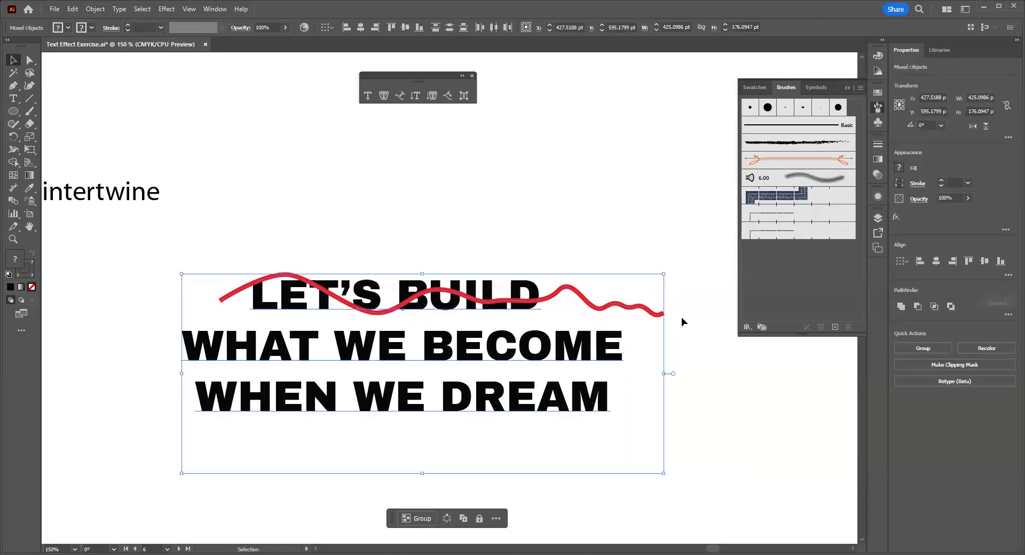
{"action": "left_click", "coordinate": [95, 9]}
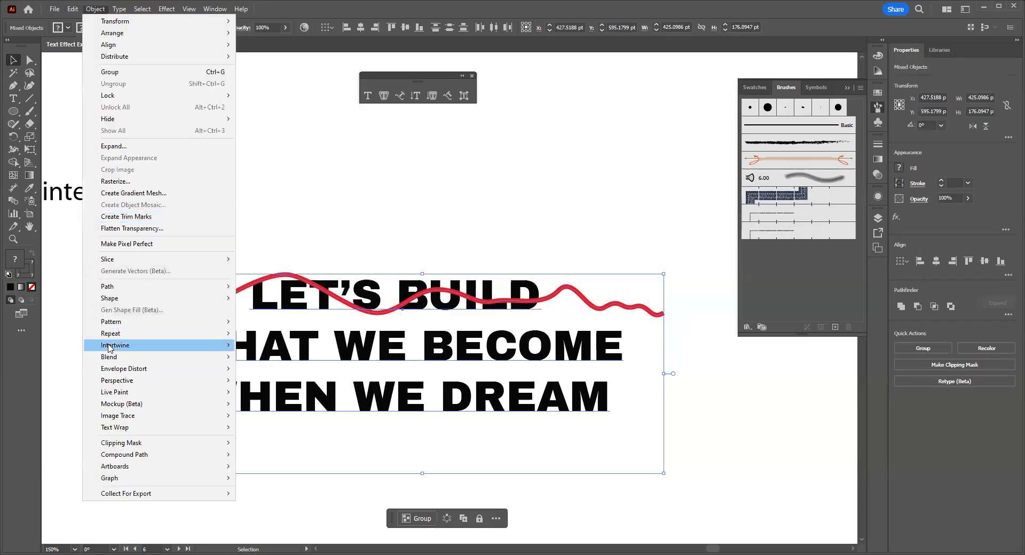
{"action": "mouse_move", "coordinate": [224, 347]}
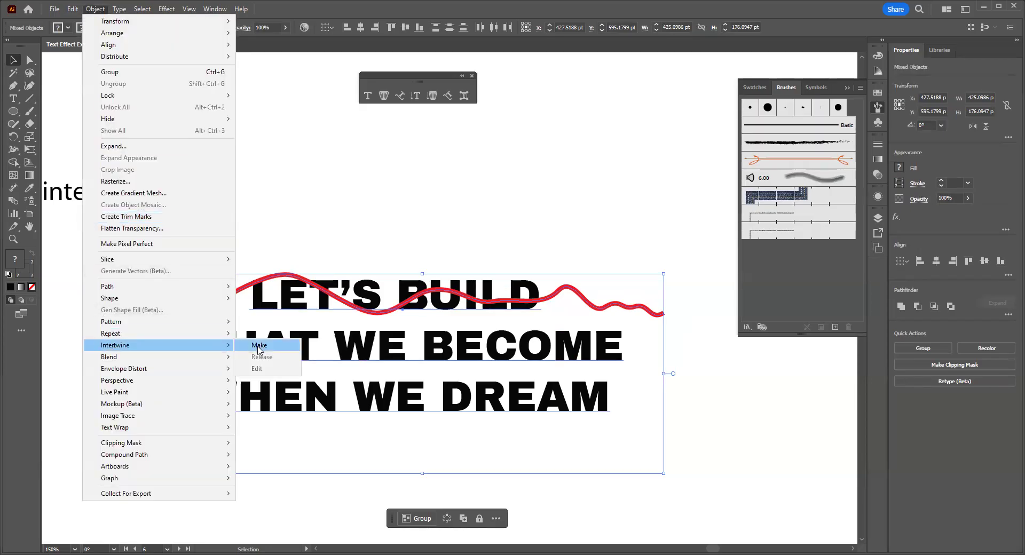
{"action": "left_click", "coordinate": [259, 346]}
{"action": "scroll", "coordinate": [280, 302], "scroll_direction": "up", "scroll_amount": 3}
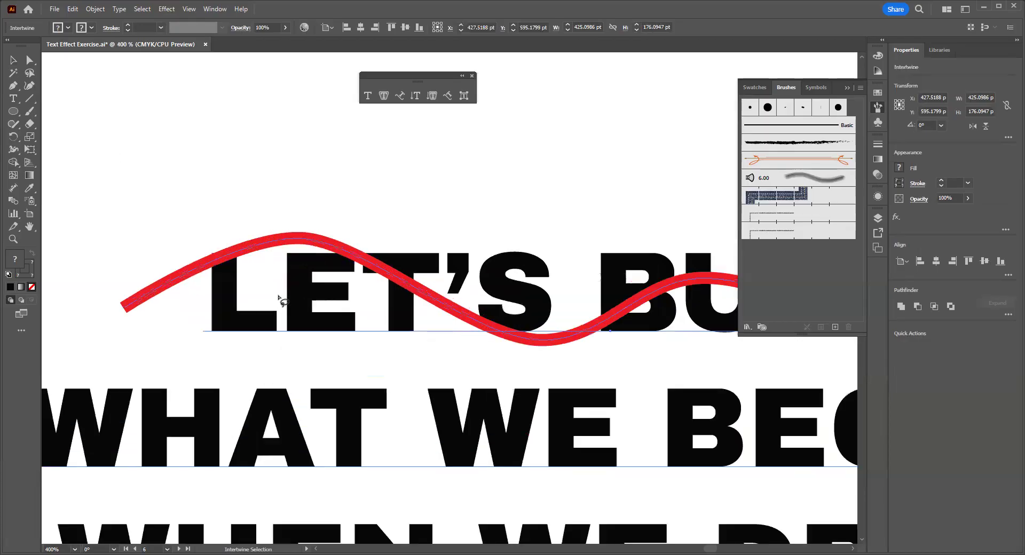
{"action": "scroll", "coordinate": [281, 302], "scroll_direction": "up", "scroll_amount": 1}
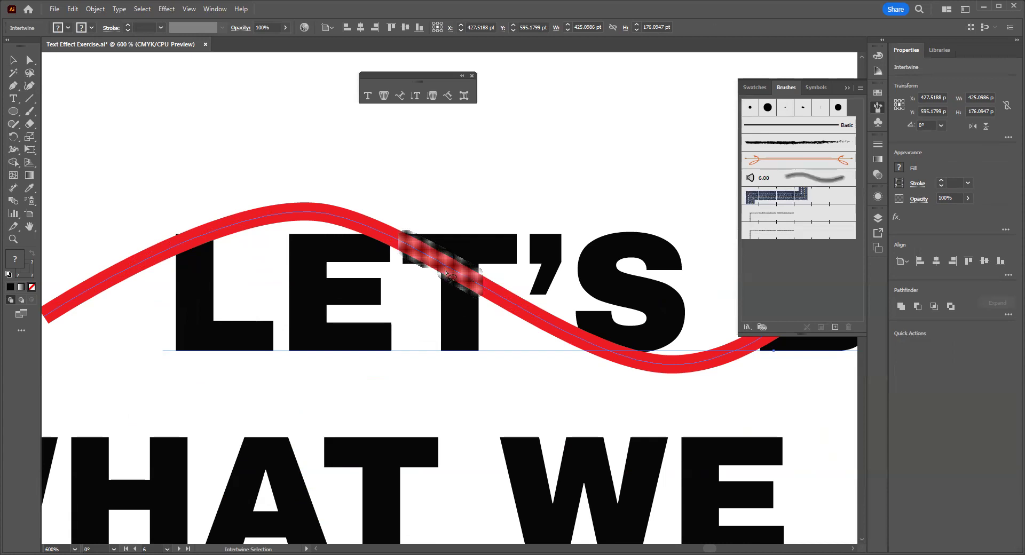
- Weave the red line behind the T, I, L, D and parts of the B and U in "LET'S BUILD", and deselect the artwork
{"action": "left_click", "coordinate": [451, 273]}
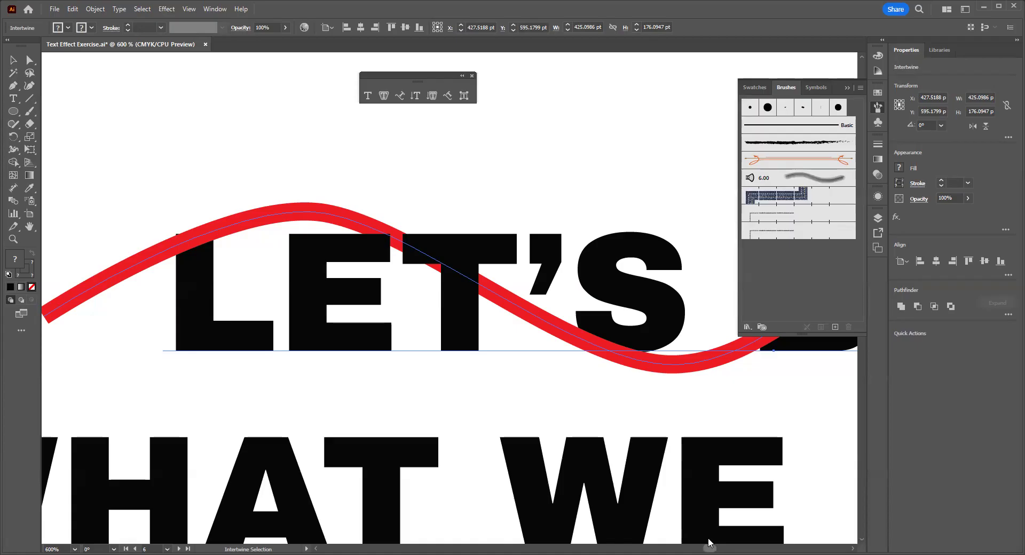
{"action": "scroll", "coordinate": [709, 544], "scroll_direction": "right", "scroll_amount": 5}
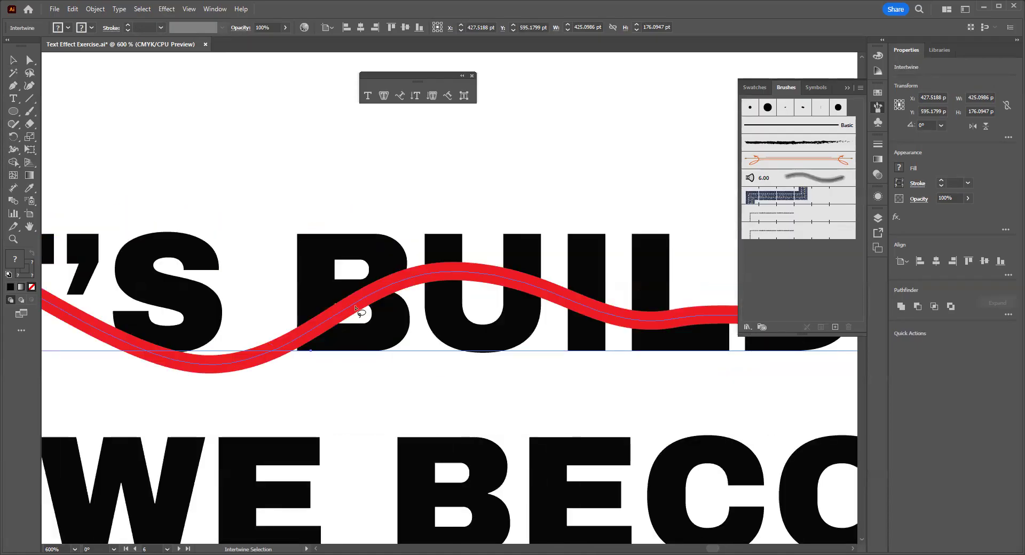
{"action": "left_click", "coordinate": [388, 297]}
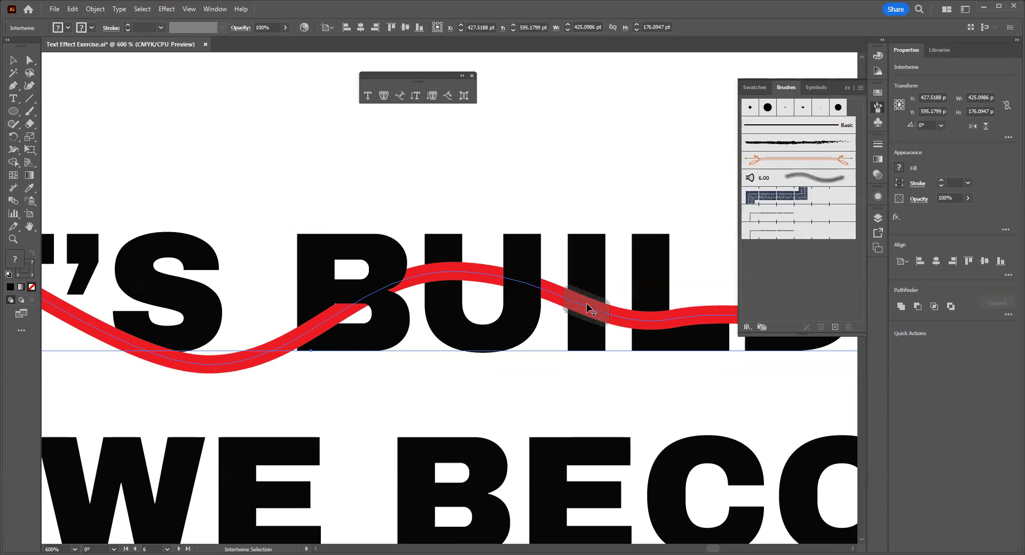
{"action": "left_click", "coordinate": [651, 327]}
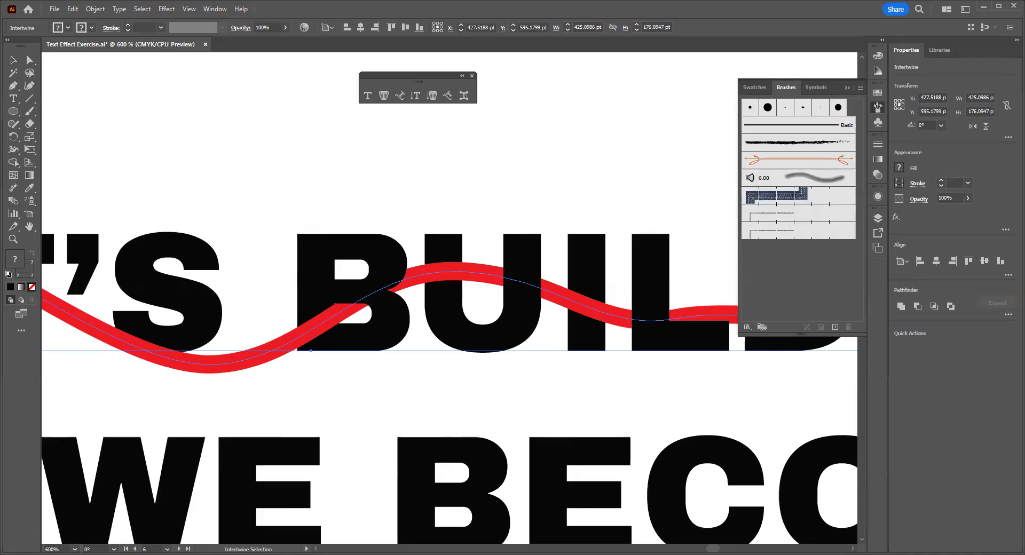
{"action": "left_click_drag", "start_coordinate": [725, 542], "coordinate": [713, 543]}
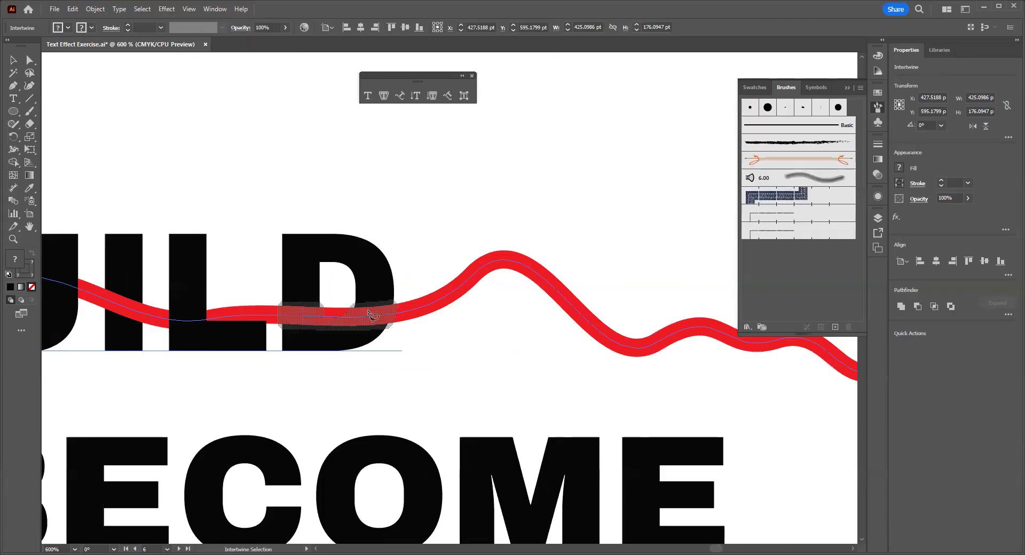
{"action": "left_click", "coordinate": [368, 312]}
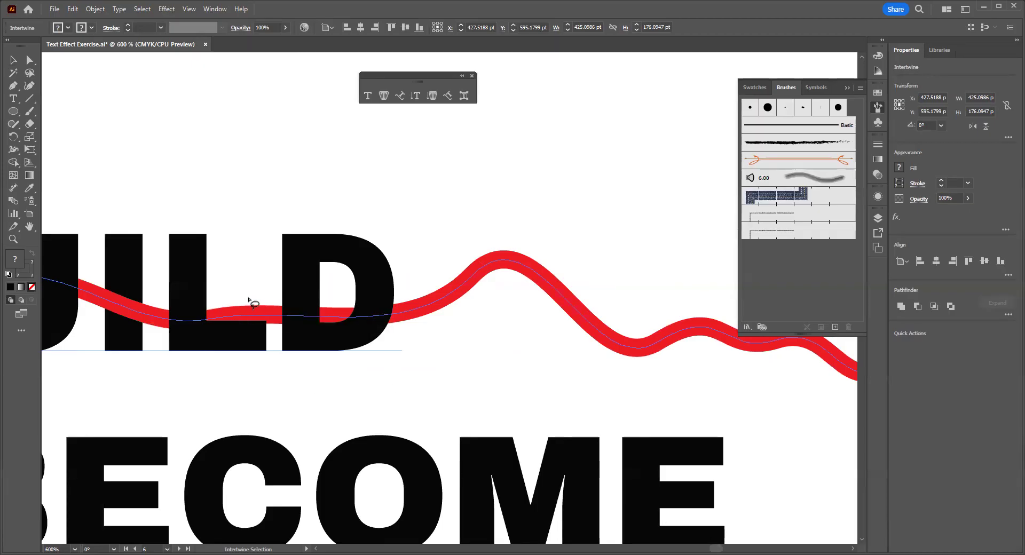
{"action": "scroll", "coordinate": [254, 304], "scroll_direction": "down", "scroll_amount": 2}
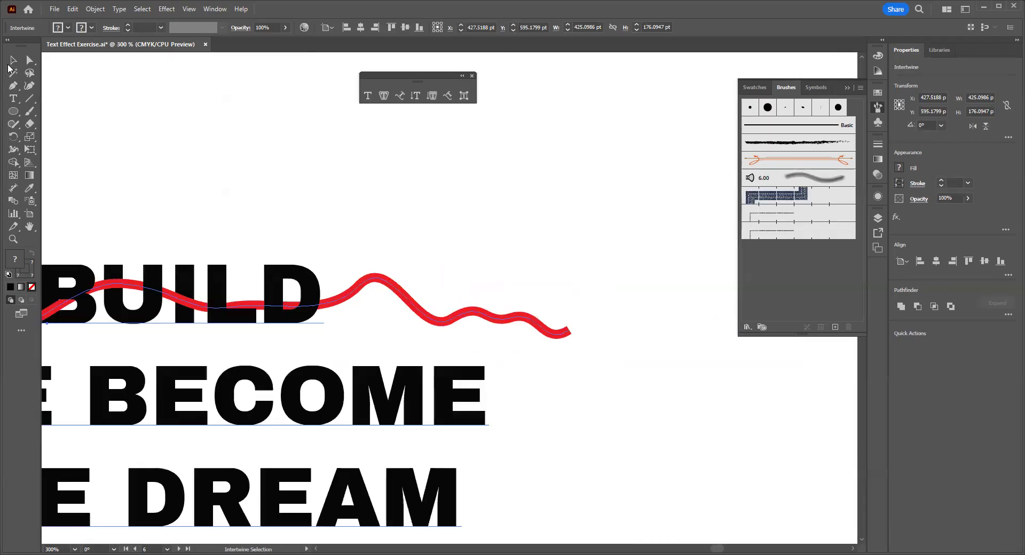
{"action": "left_click", "coordinate": [10, 62]}
{"action": "left_click_drag", "start_coordinate": [479, 337], "coordinate": [590, 313]}
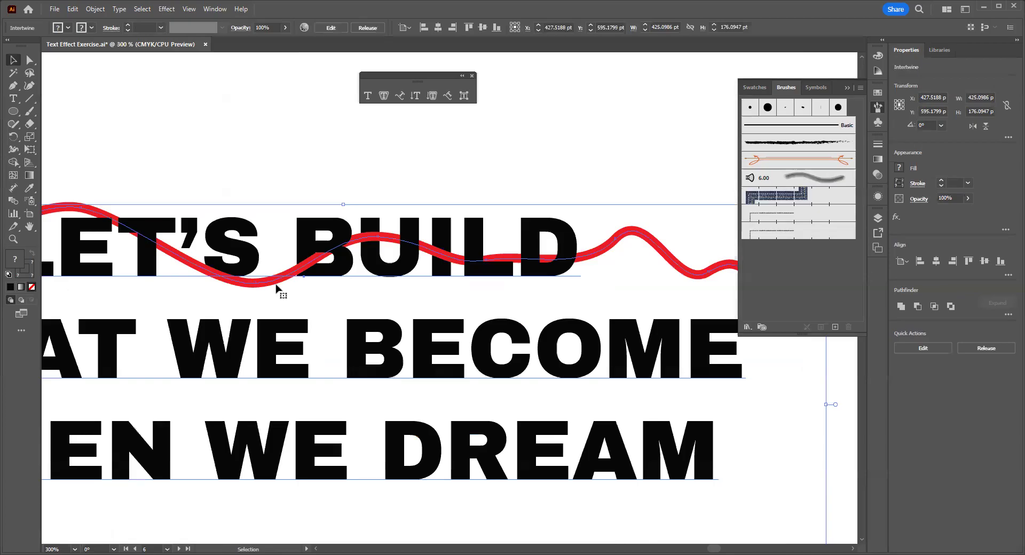
{"action": "scroll", "coordinate": [276, 286], "scroll_direction": "up", "scroll_amount": 1}
{"action": "scroll", "coordinate": [276, 289], "scroll_direction": "down", "scroll_amount": 3}
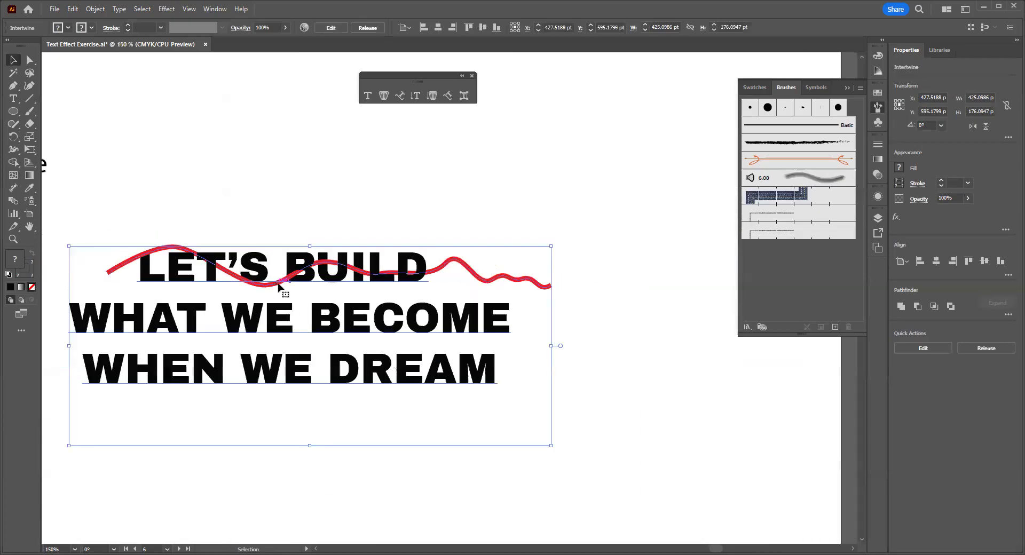
{"action": "left_click", "coordinate": [281, 238]}
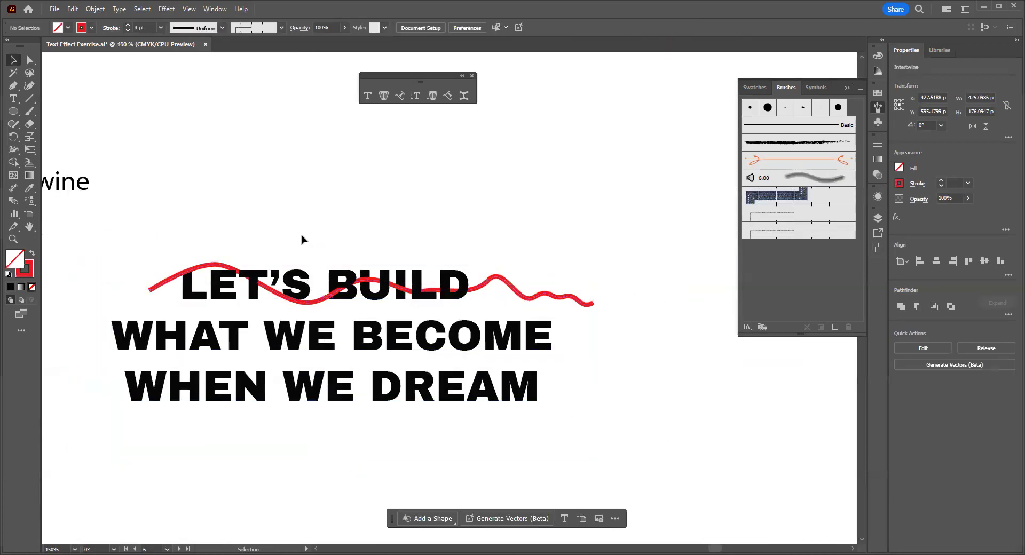
{"action": "left_click", "coordinate": [95, 9]}
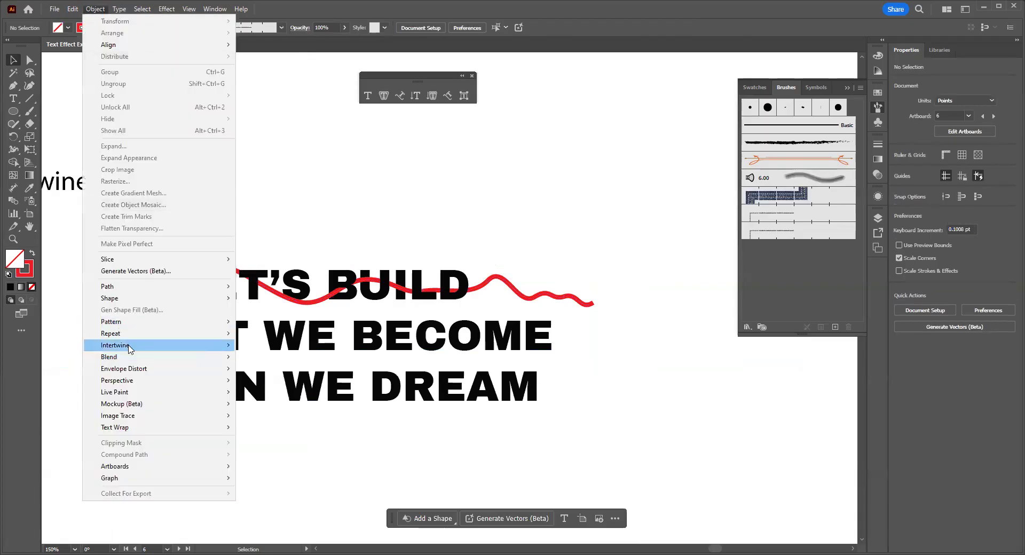
{"action": "left_click", "coordinate": [297, 231]}
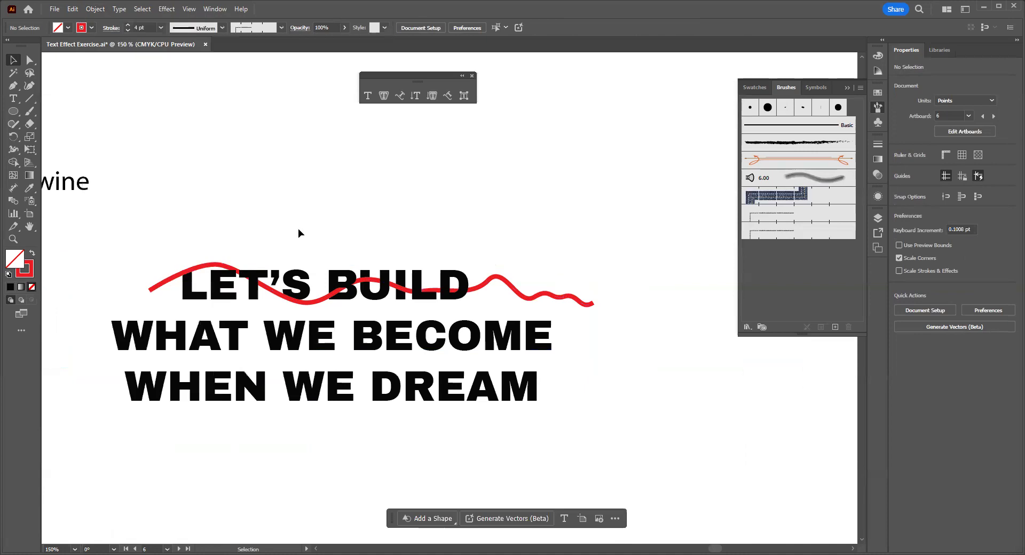
{"action": "scroll", "coordinate": [262, 284], "scroll_direction": "up", "scroll_amount": 2}
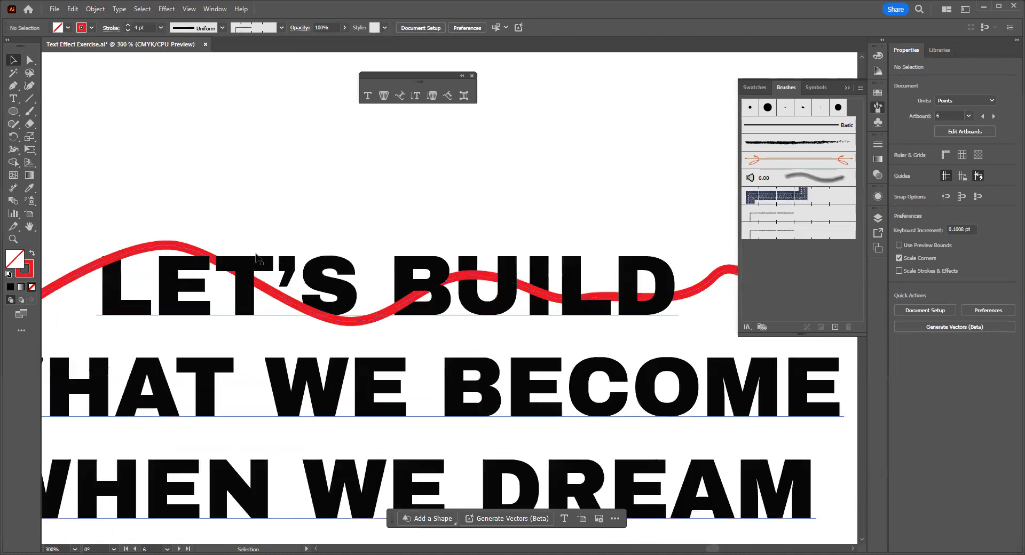
{"action": "scroll", "coordinate": [242, 235], "scroll_direction": "down", "scroll_amount": 2}
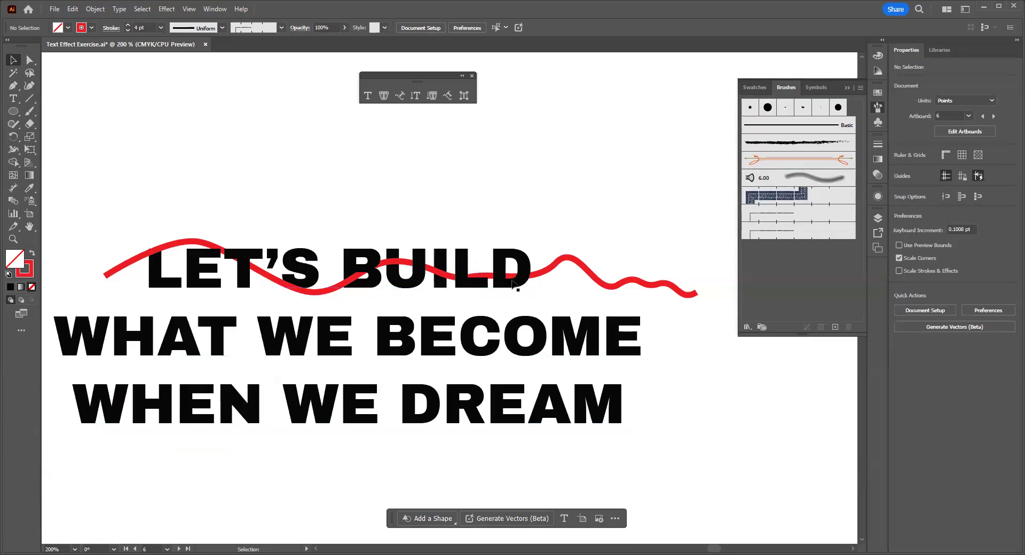
{"action": "left_click_drag", "start_coordinate": [354, 278], "coordinate": [391, 282]}
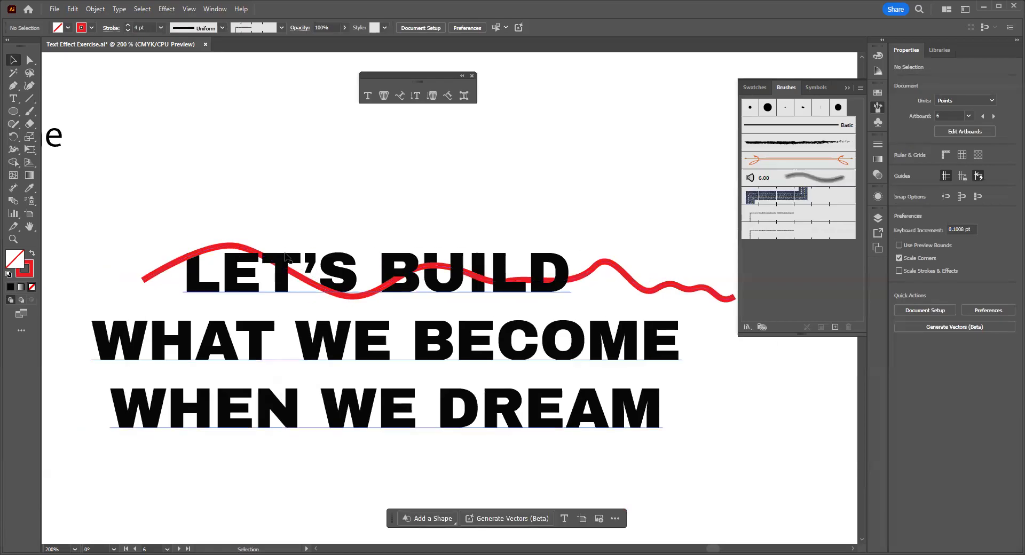
{"action": "scroll", "coordinate": [286, 255], "scroll_direction": "up", "scroll_amount": 1}
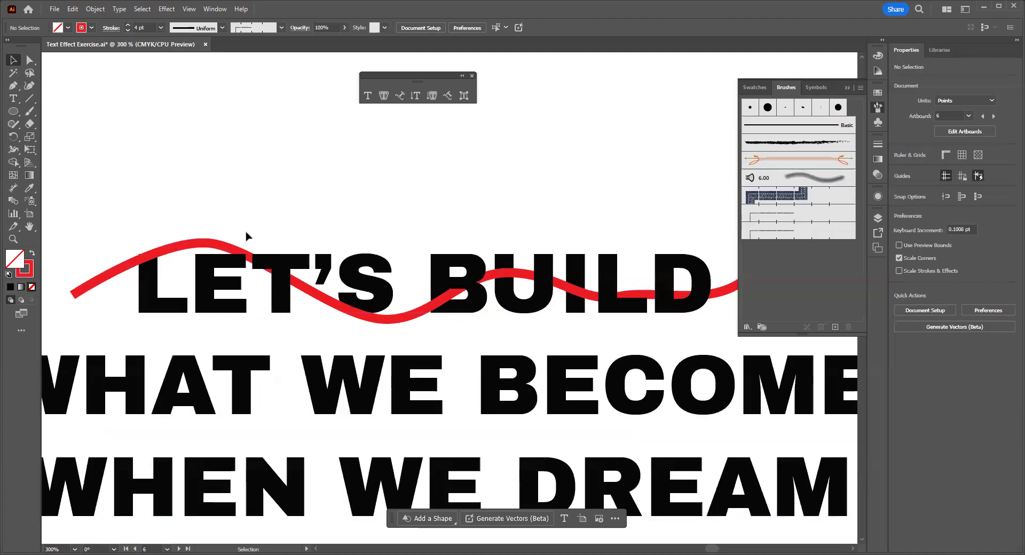
- Release the Intertwine object and move the red wavy line down across "WHAT WE BECOME", starting at the edge of the first W
{"action": "left_click", "coordinate": [233, 253]}
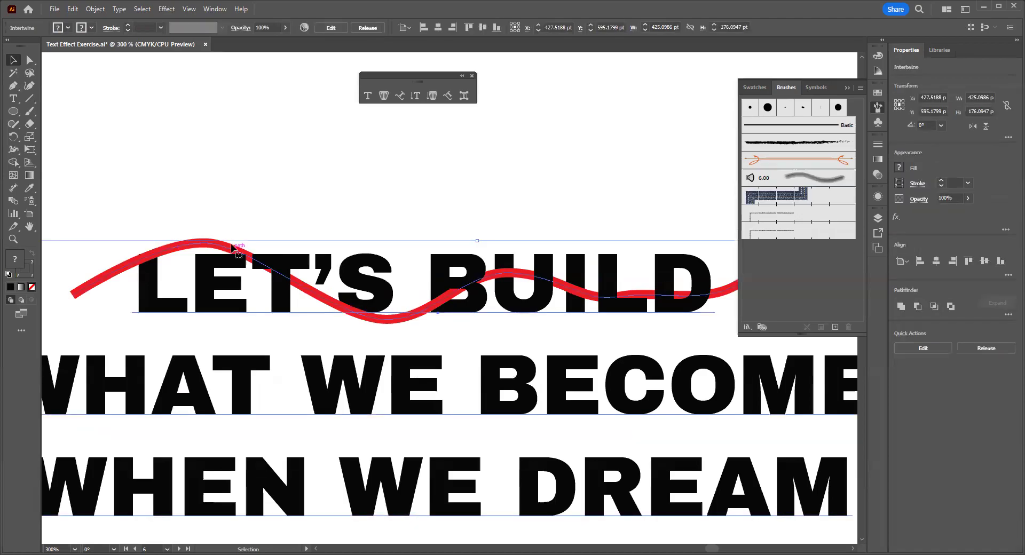
{"action": "left_click", "coordinate": [95, 9]}
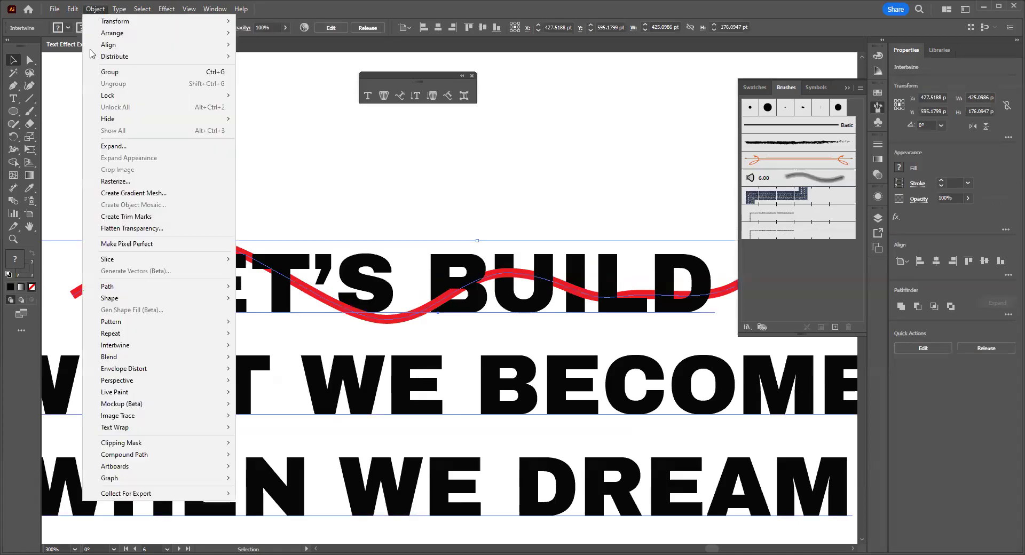
{"action": "mouse_move", "coordinate": [134, 347]}
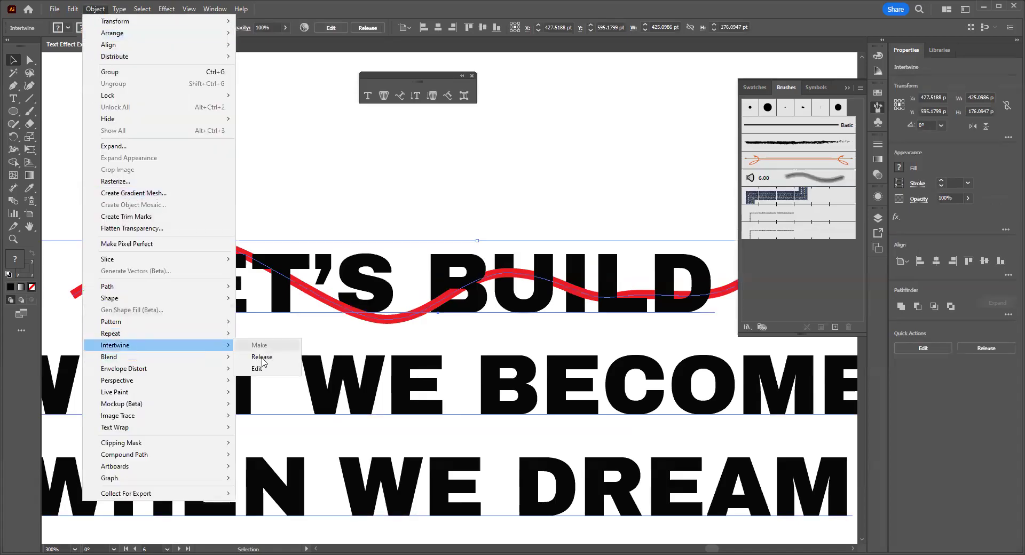
{"action": "left_click", "coordinate": [265, 357]}
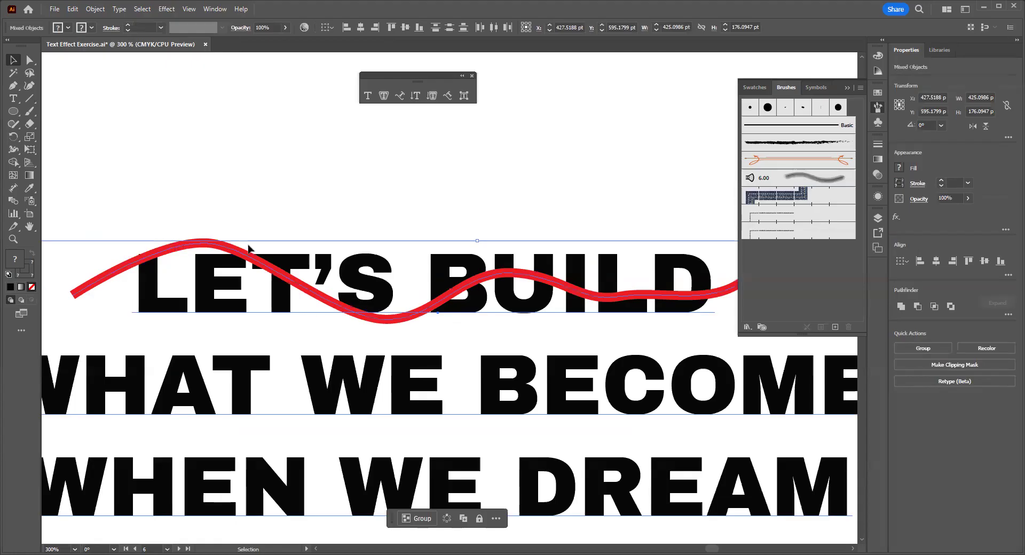
{"action": "left_click", "coordinate": [284, 211]}
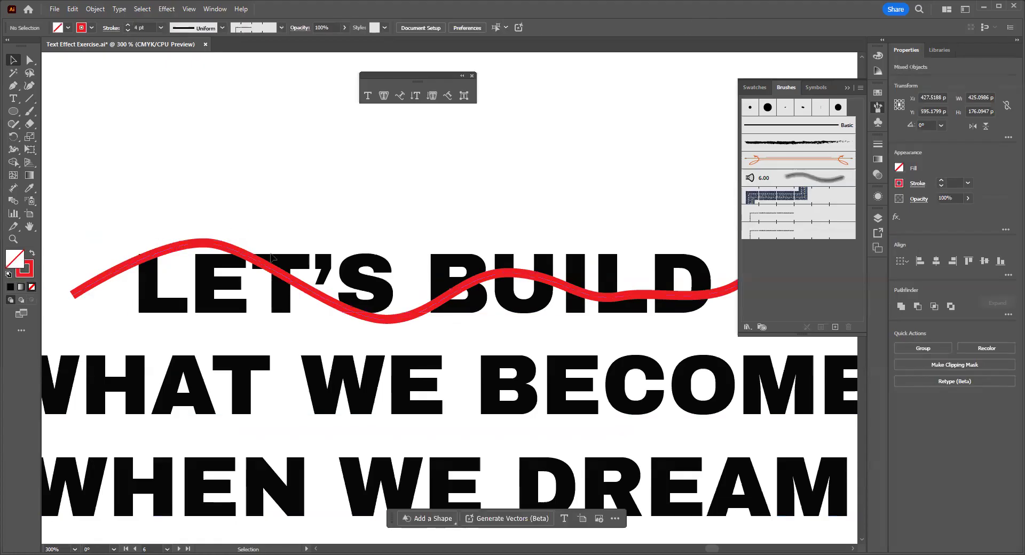
{"action": "scroll", "coordinate": [273, 258], "scroll_direction": "down", "scroll_amount": 2}
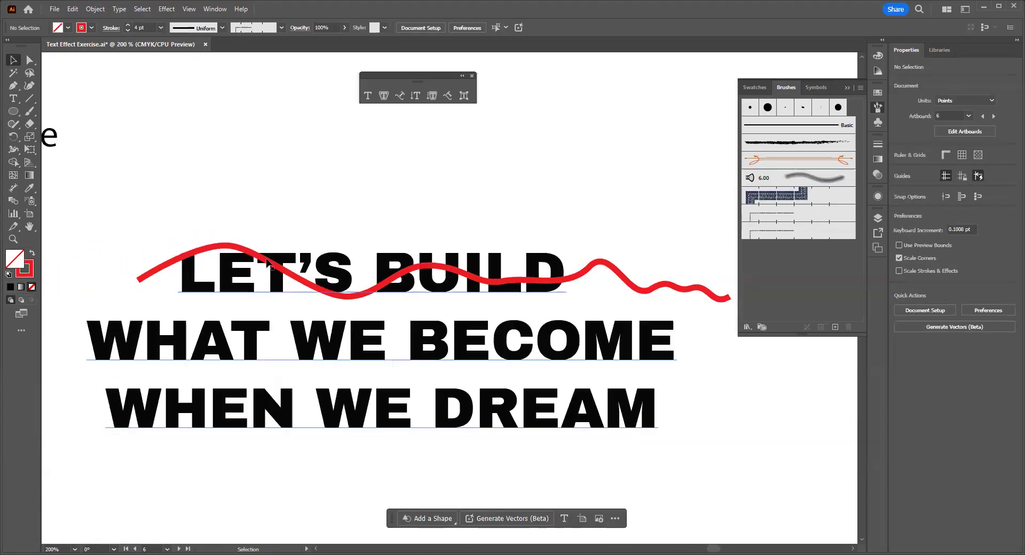
{"action": "mouse_move", "coordinate": [269, 264]}
{"action": "left_mouse_down"}
{"action": "mouse_move", "coordinate": [235, 338]}
{"action": "mouse_move", "coordinate": [213, 337]}
{"action": "left_mouse_up"}
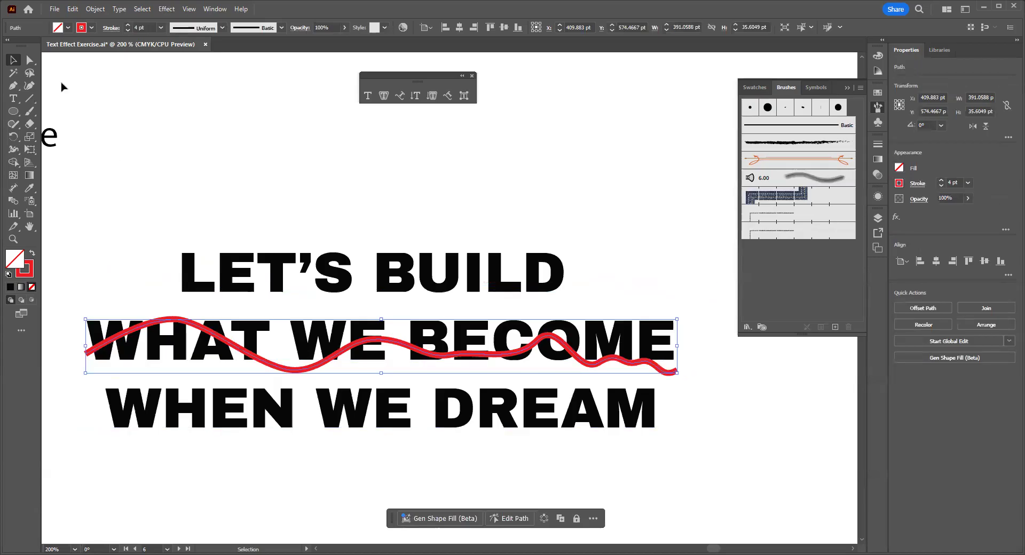
- Select all three slogan lines with the repositioned red line and make them an Intertwine object
{"action": "left_click", "coordinate": [105, 265]}
{"action": "left_click_drag", "start_coordinate": [91, 233], "coordinate": [705, 460]}
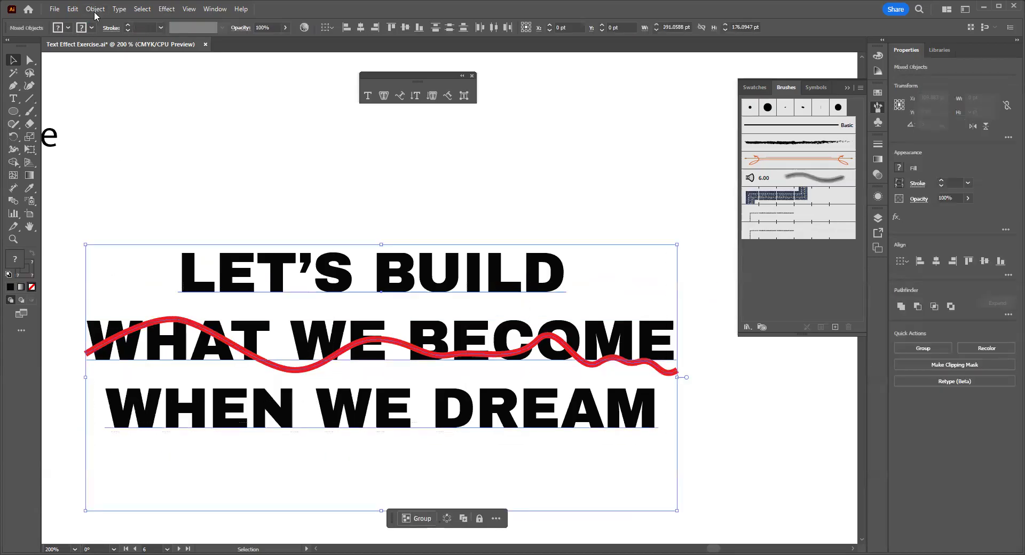
{"action": "left_click", "coordinate": [93, 9]}
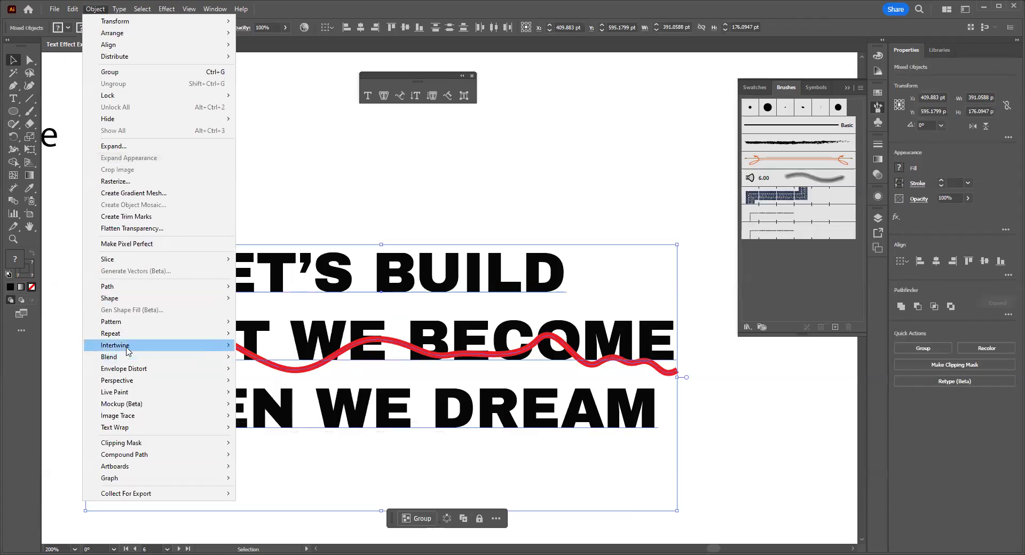
{"action": "mouse_move", "coordinate": [127, 347]}
{"action": "left_click", "coordinate": [262, 351]}
- Weave the red line behind both Ws, the A in "WHAT", the E in "WE" and the B in "BECOME", and leave Intertwine editing
{"action": "scroll", "coordinate": [114, 343], "scroll_direction": "up", "scroll_amount": 3}
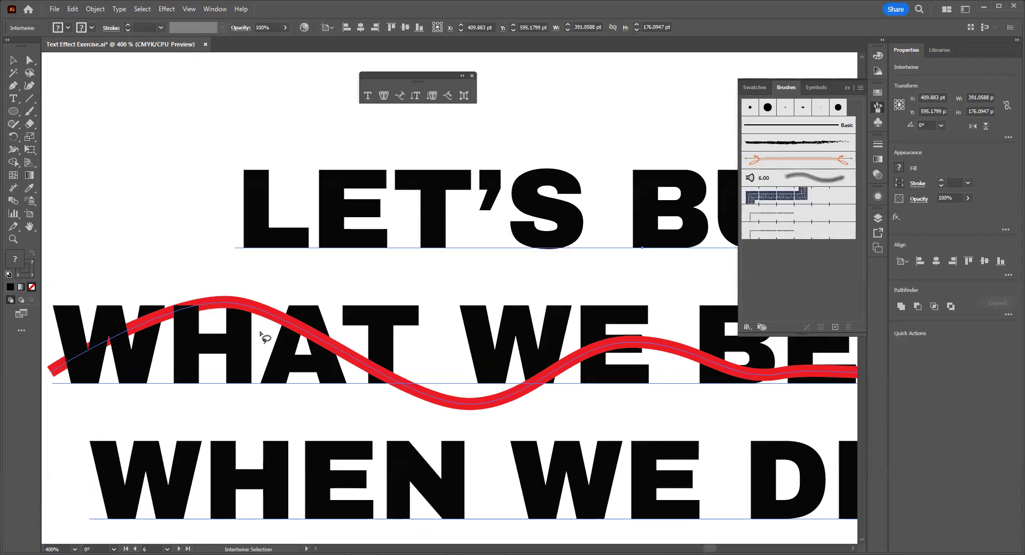
{"action": "left_click_drag", "start_coordinate": [240, 304], "coordinate": [319, 343]}
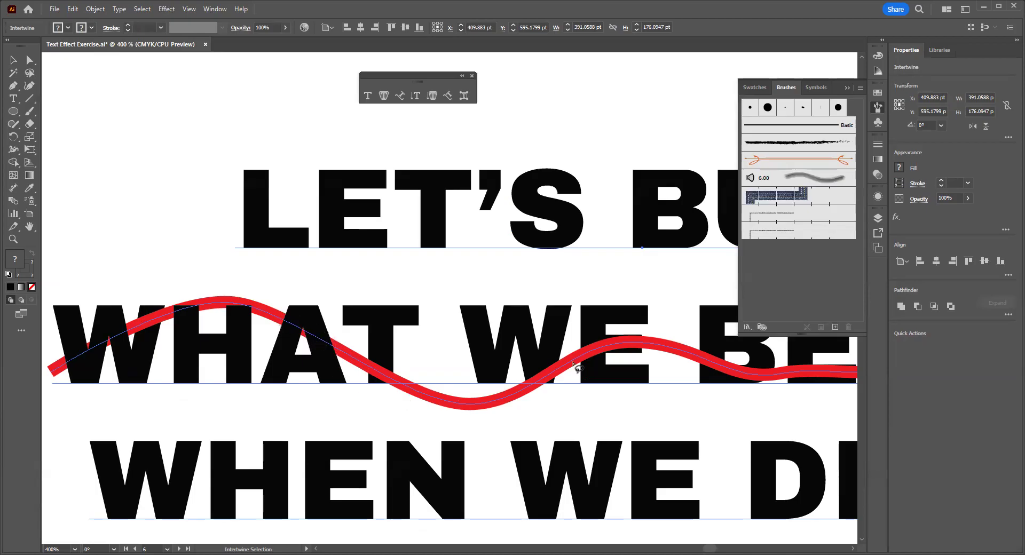
{"action": "left_click_drag", "start_coordinate": [558, 373], "coordinate": [545, 383]}
{"action": "left_click", "coordinate": [542, 382]}
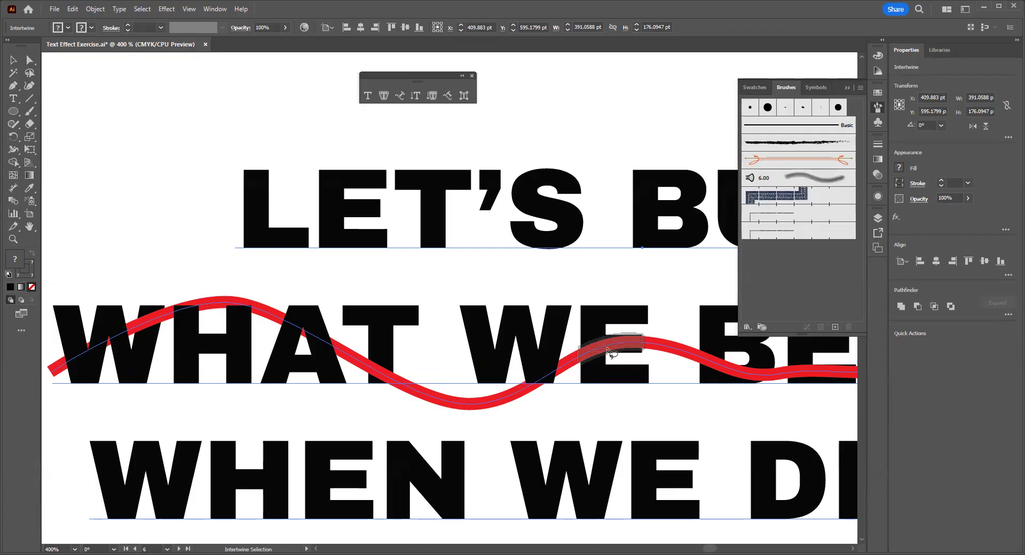
{"action": "left_click", "coordinate": [609, 351]}
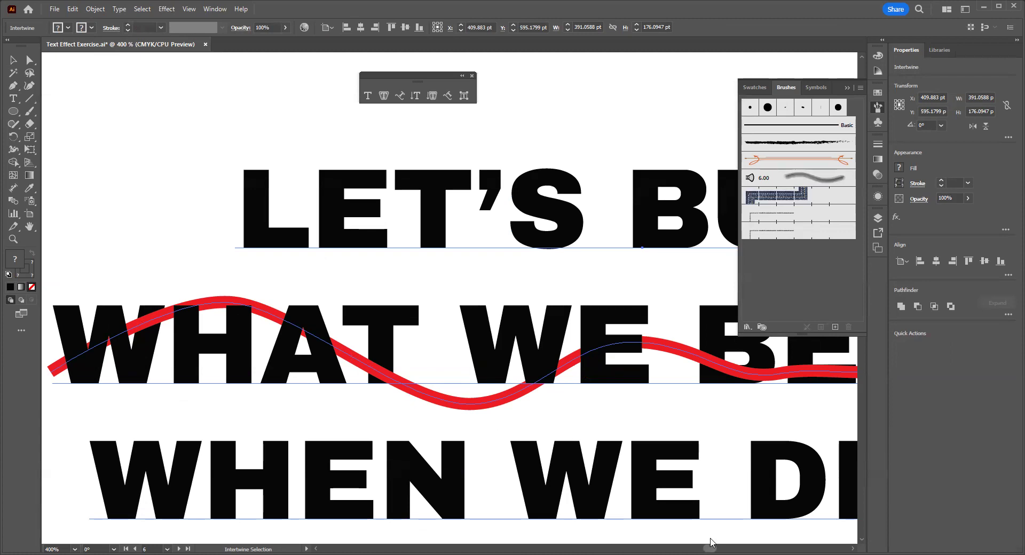
{"action": "left_click_drag", "start_coordinate": [712, 542], "coordinate": [716, 542]}
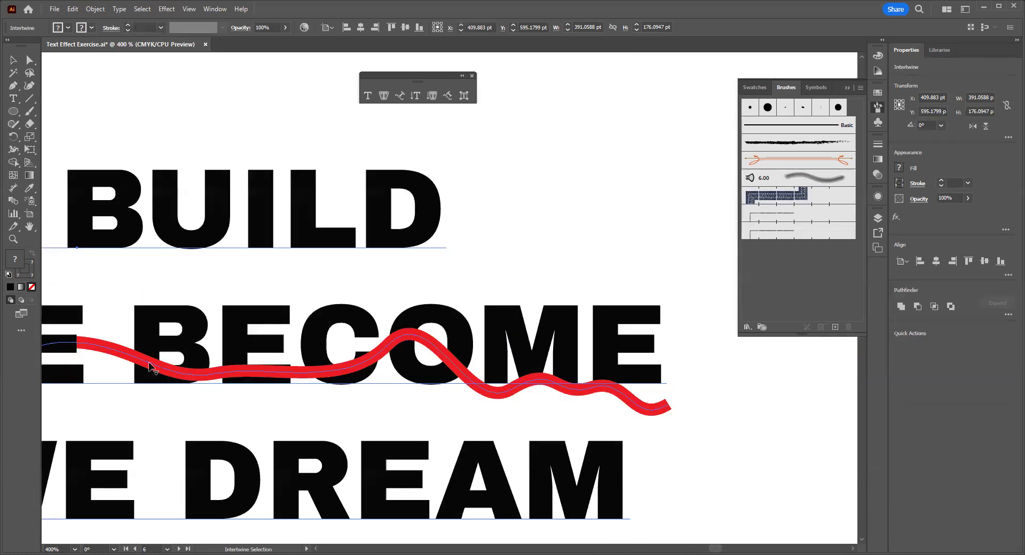
{"action": "left_click", "coordinate": [162, 370]}
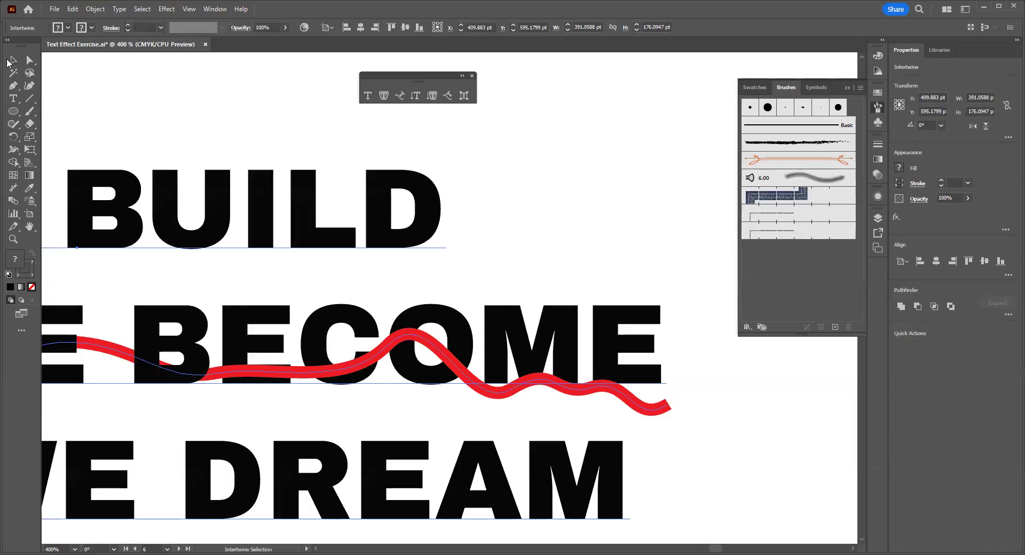
{"action": "key", "text": "v"}
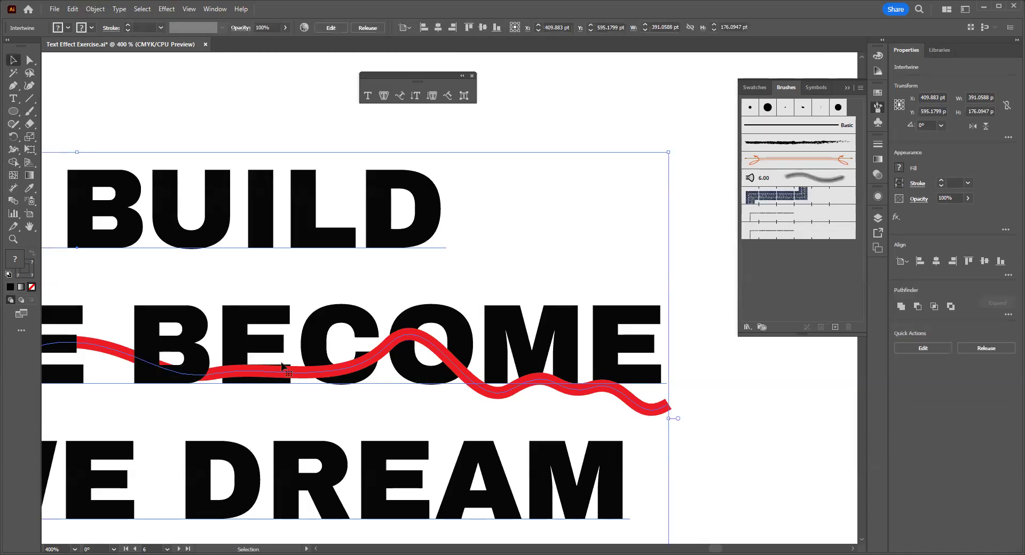
{"action": "scroll", "coordinate": [180, 339], "scroll_direction": "up", "scroll_amount": 1}
{"action": "scroll", "coordinate": [179, 340], "scroll_direction": "down", "scroll_amount": 3}
{"action": "key", "text": "space"}
{"action": "left_click_drag", "start_coordinate": [183, 345], "coordinate": [526, 341]}
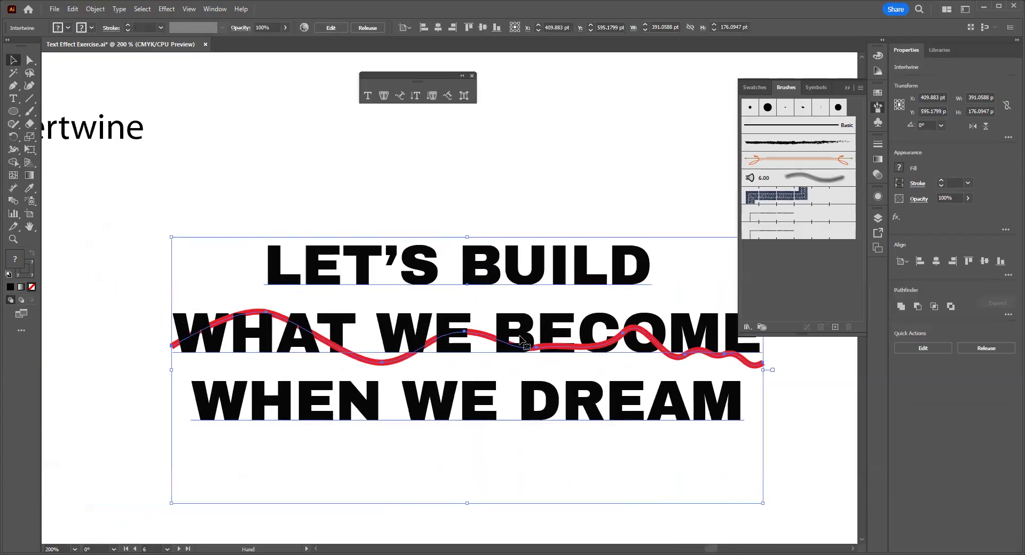
- Convert the text of the intertwined slogan to outlines and move the whole artwork up about 60 pt
{"action": "left_click", "coordinate": [112, 71]}
{"action": "left_click_drag", "start_coordinate": [132, 203], "coordinate": [804, 478]}
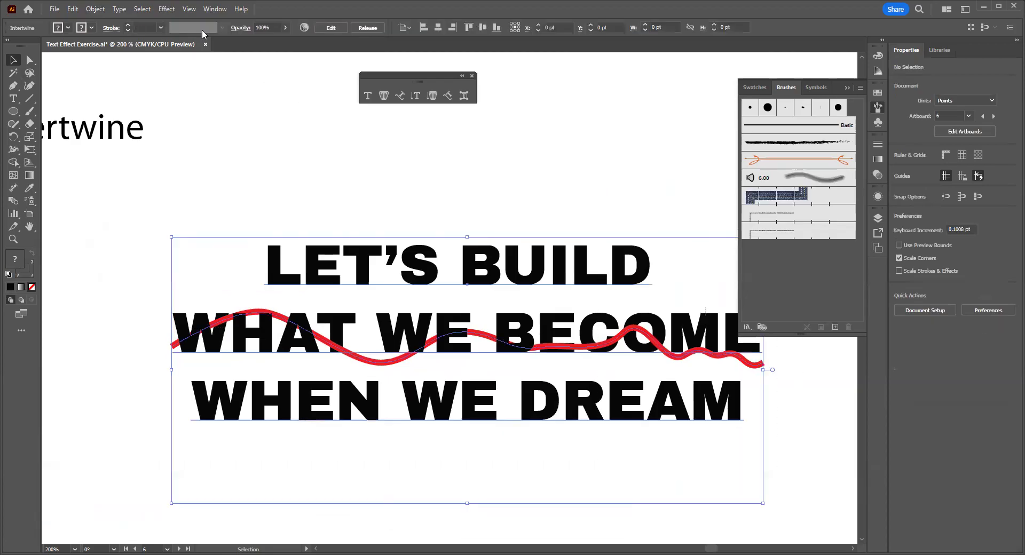
{"action": "left_click", "coordinate": [94, 9]}
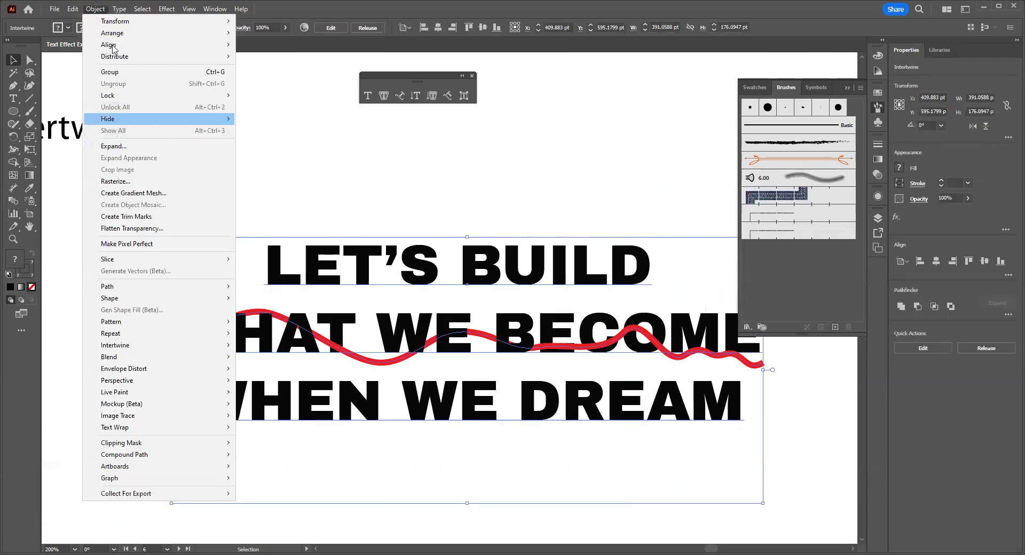
{"action": "left_click", "coordinate": [115, 10]}
{"action": "left_click", "coordinate": [117, 9]}
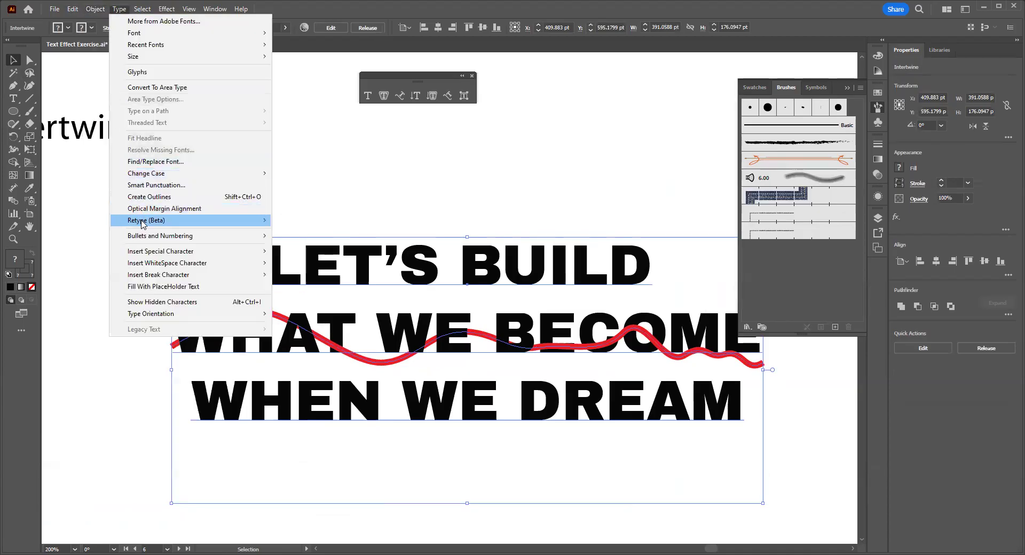
{"action": "left_click", "coordinate": [145, 197]}
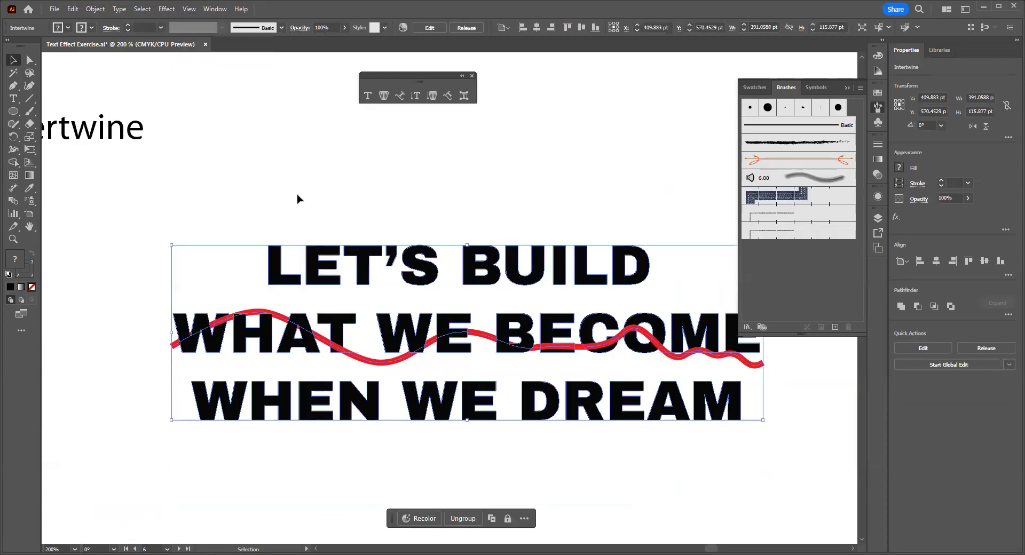
{"action": "left_click", "coordinate": [297, 200]}
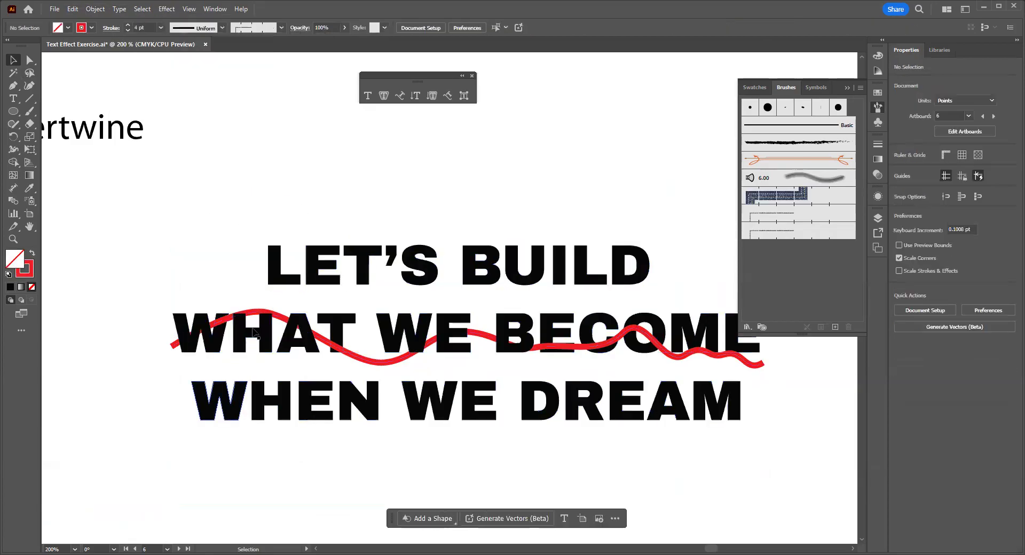
{"action": "left_click_drag", "start_coordinate": [280, 272], "coordinate": [265, 181]}
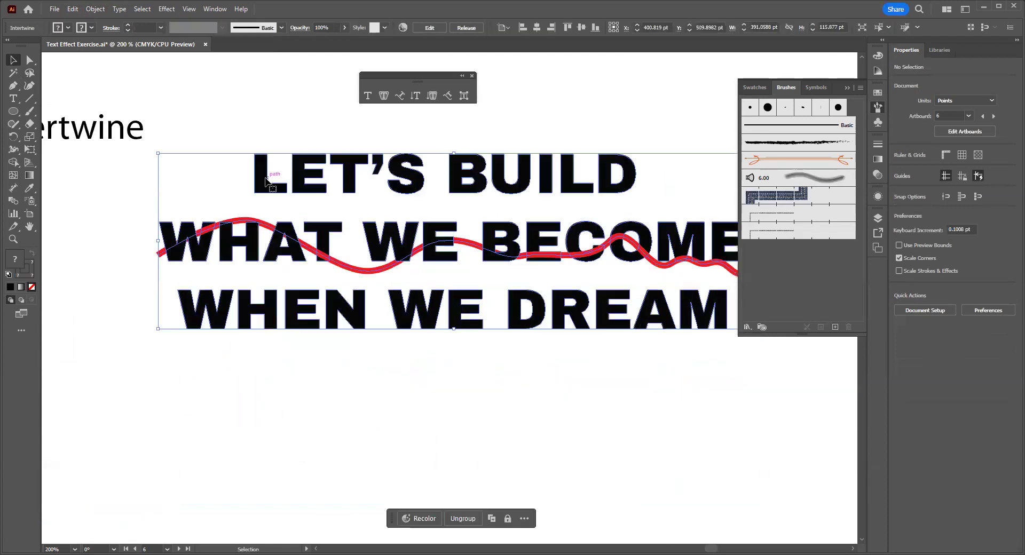
- Try to pick out the L of "LET'S" inside the Intertwine object, in isolation mode and with Direct Selection
{"action": "double_click", "coordinate": [264, 183]}
{"action": "left_click", "coordinate": [263, 183]}
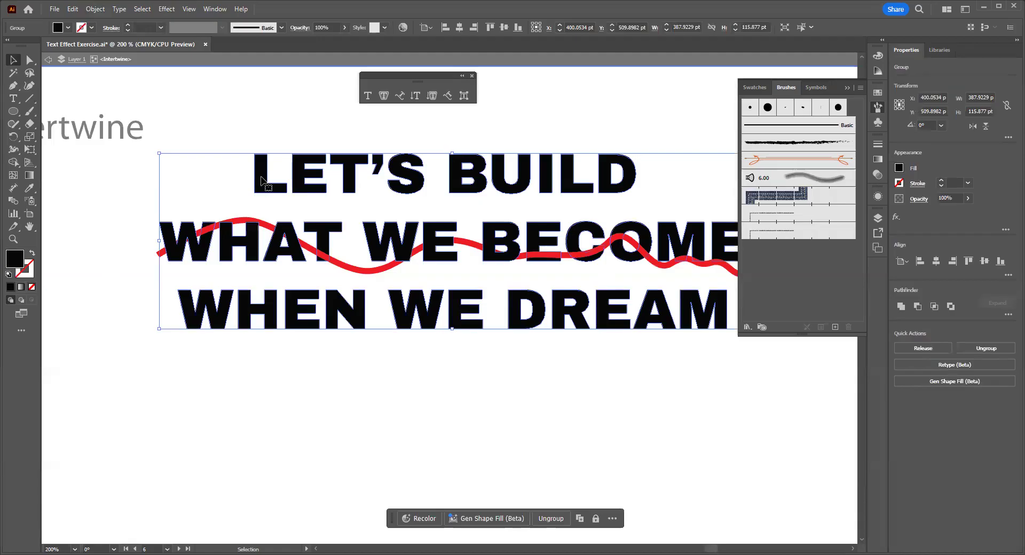
{"action": "double_click", "coordinate": [280, 130]}
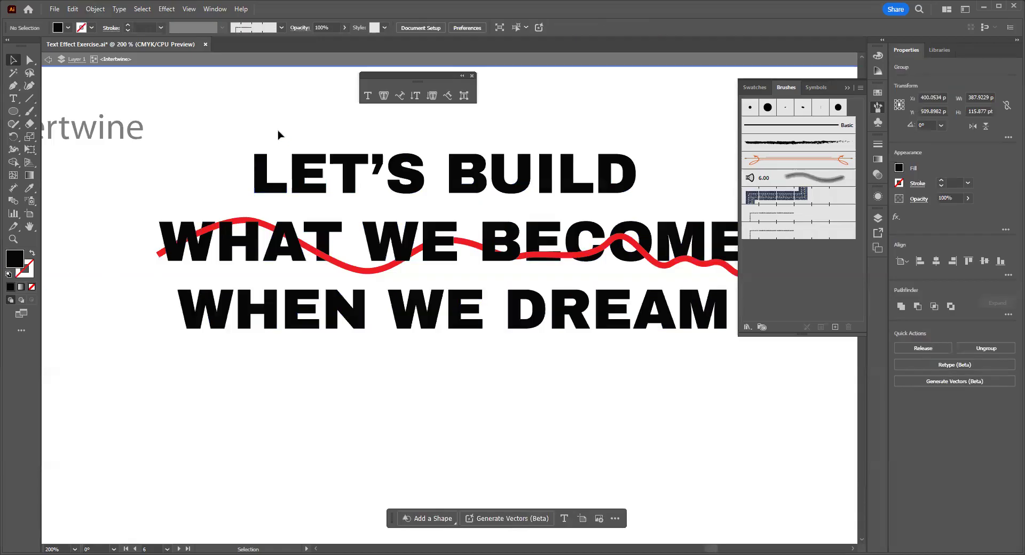
{"action": "scroll", "coordinate": [280, 130], "scroll_direction": "up", "scroll_amount": 3}
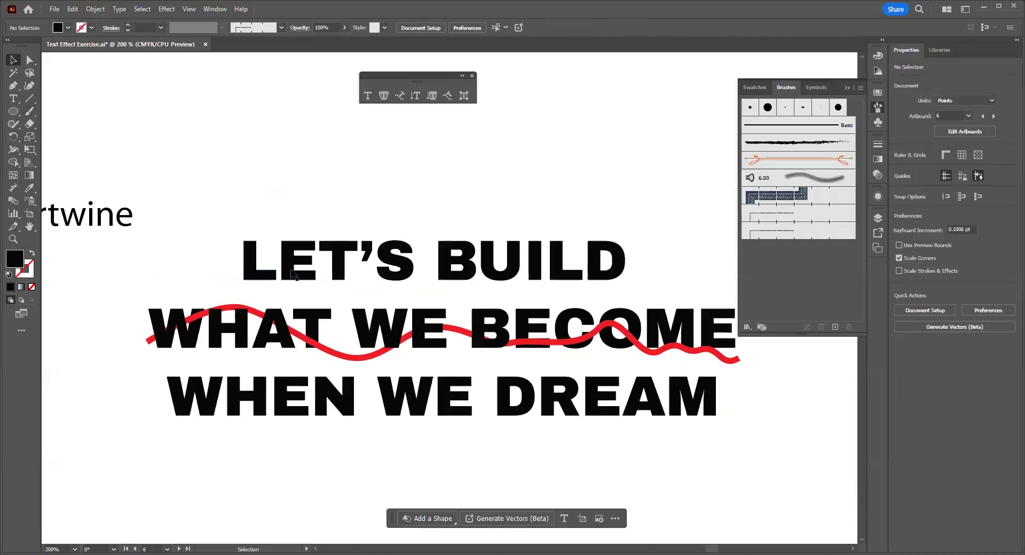
{"action": "left_click", "coordinate": [30, 60]}
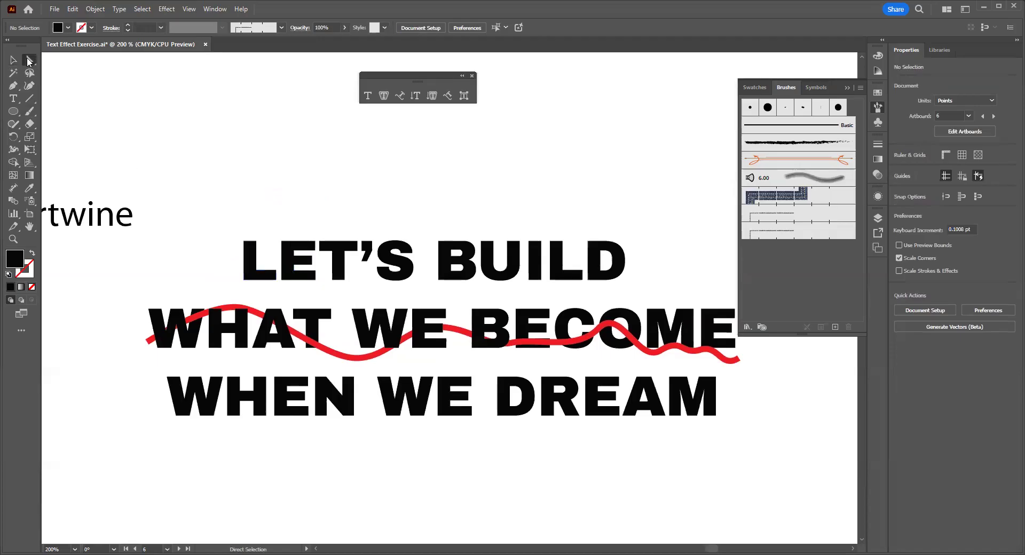
{"action": "left_click_drag", "start_coordinate": [273, 292], "coordinate": [273, 290]}
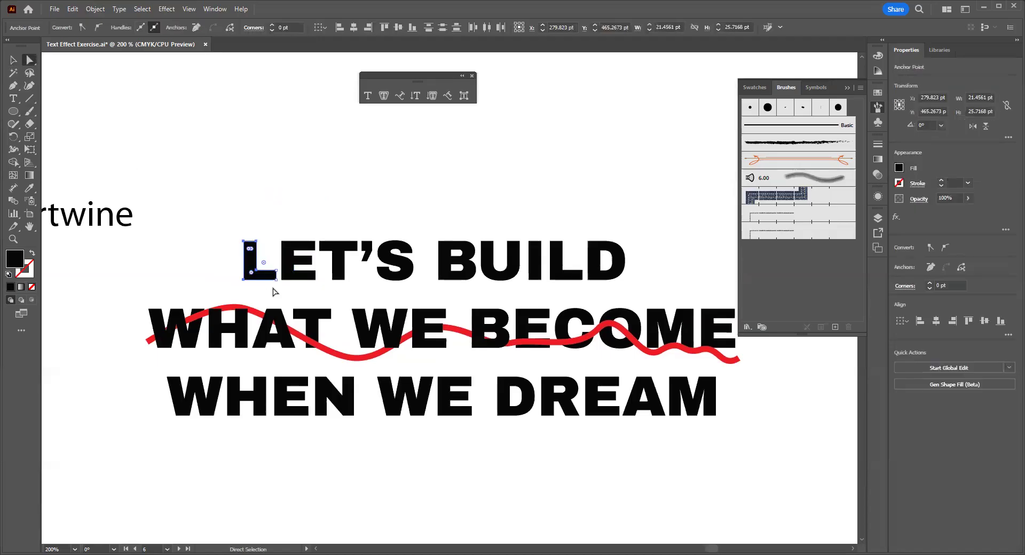
{"action": "left_click", "coordinate": [17, 65]}
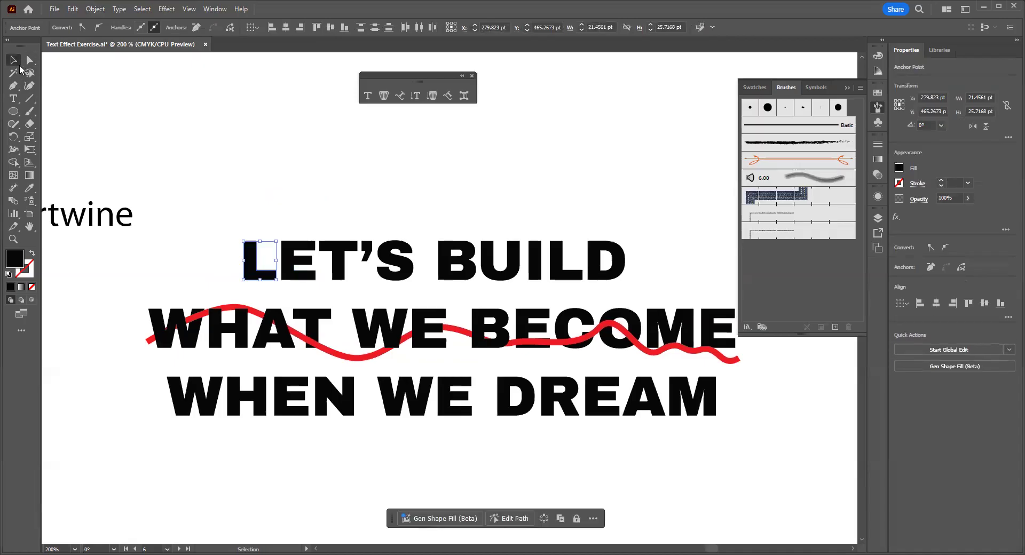
{"action": "left_click", "coordinate": [251, 191]}
- Isolate the Intertwine object, try to move the L on its own, undo the move and leave isolation
{"action": "double_click", "coordinate": [251, 265]}
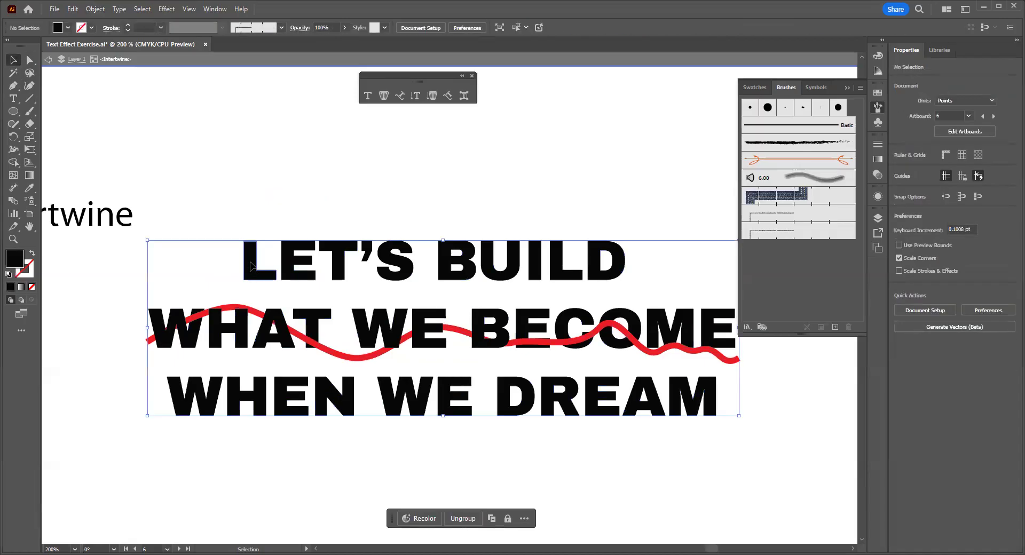
{"action": "left_click", "coordinate": [251, 266]}
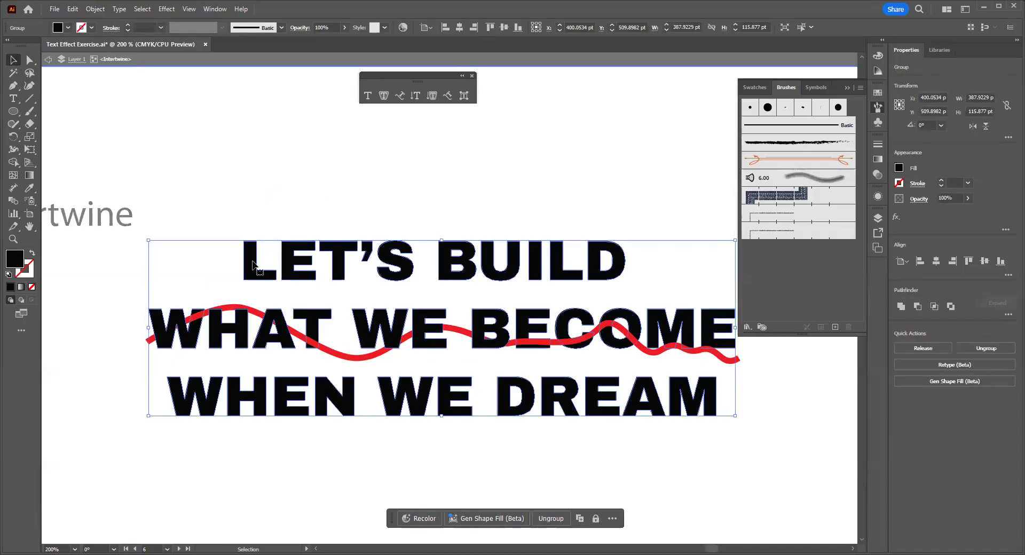
{"action": "left_click", "coordinate": [268, 209]}
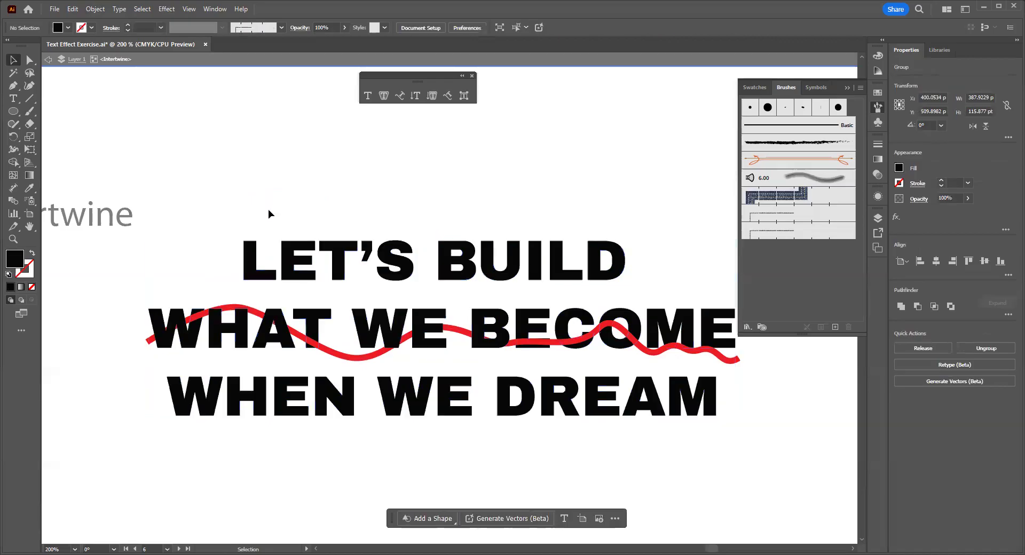
{"action": "left_click_drag", "start_coordinate": [249, 253], "coordinate": [226, 220]}
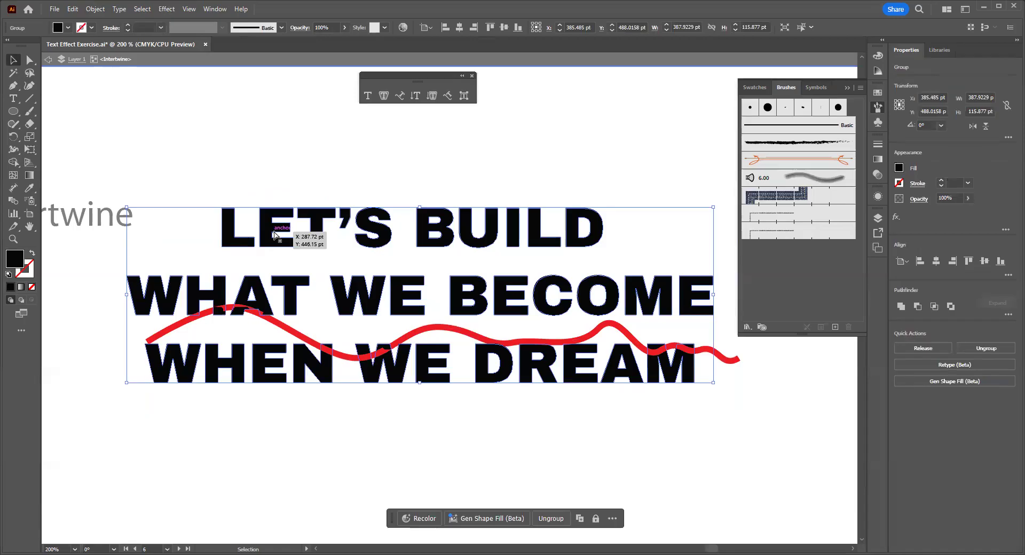
{"action": "key", "text": "ctrl+z"}
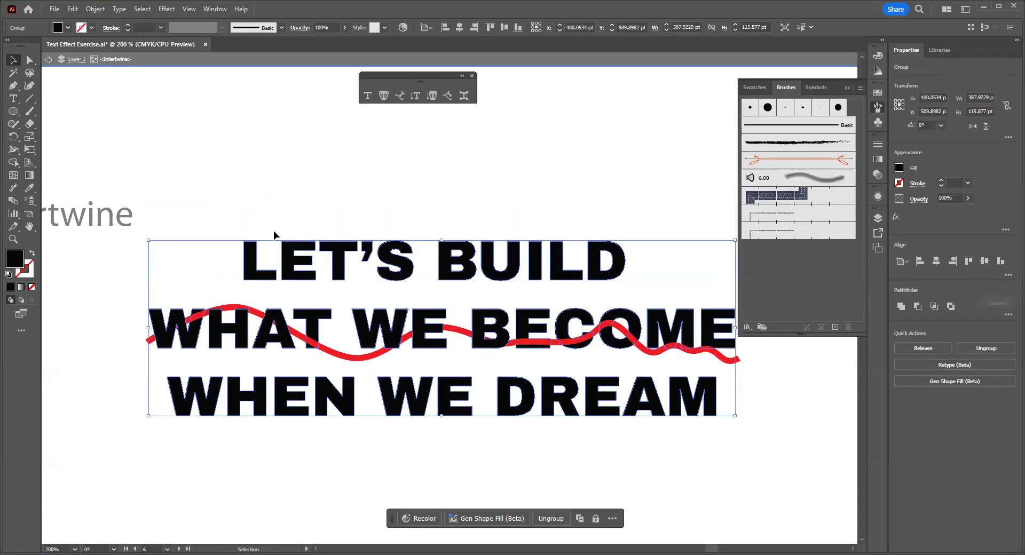
{"action": "left_click", "coordinate": [270, 211]}
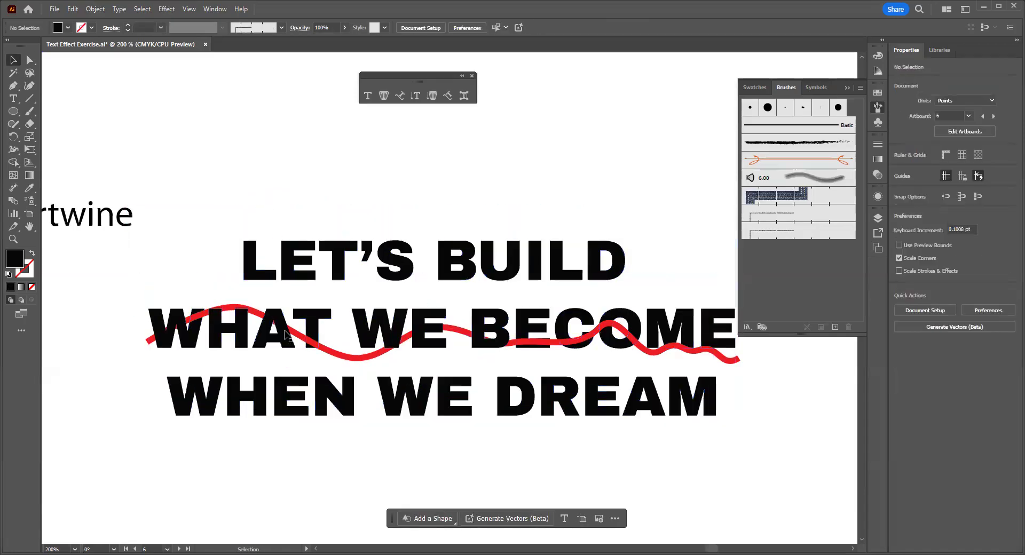
- Release the Intertwine object and move the red wavy line up above "LET'S BUILD"
{"action": "left_click", "coordinate": [256, 315]}
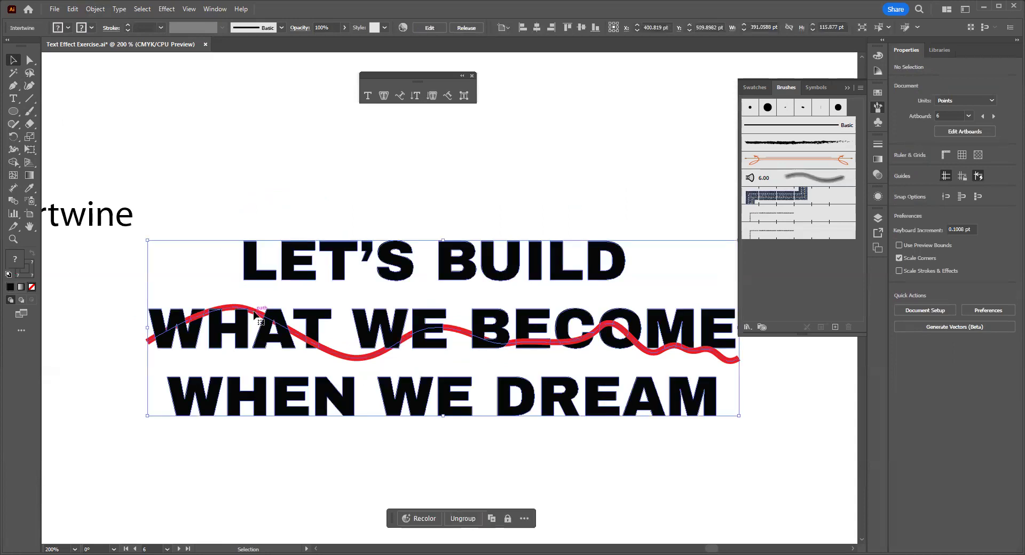
{"action": "left_click_drag", "start_coordinate": [160, 219], "coordinate": [694, 453]}
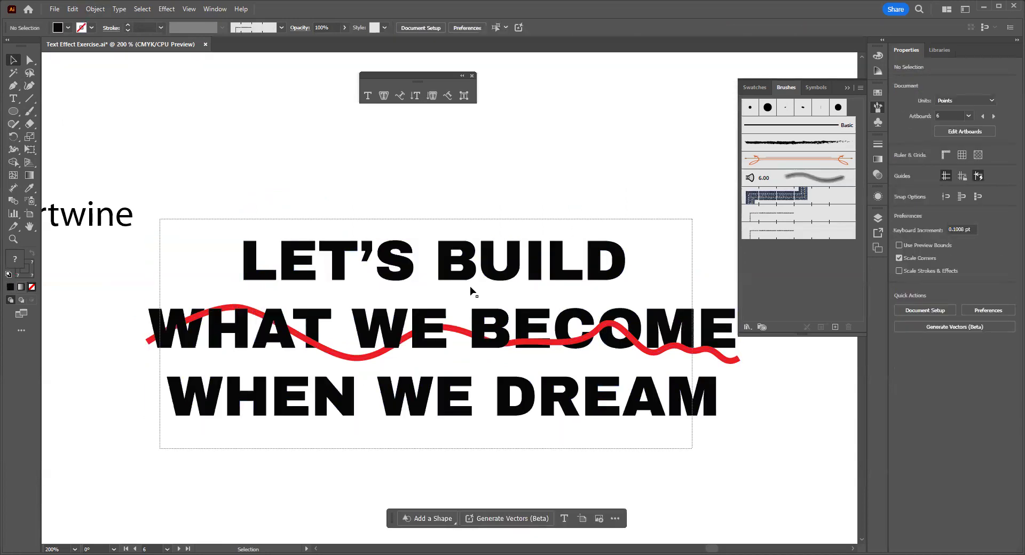
{"action": "left_click", "coordinate": [94, 9]}
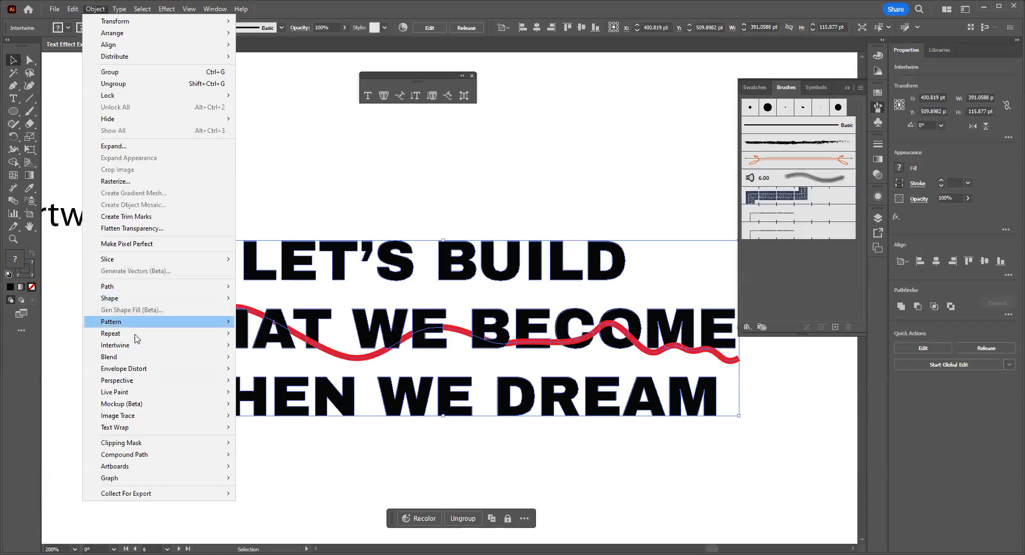
{"action": "mouse_move", "coordinate": [193, 345]}
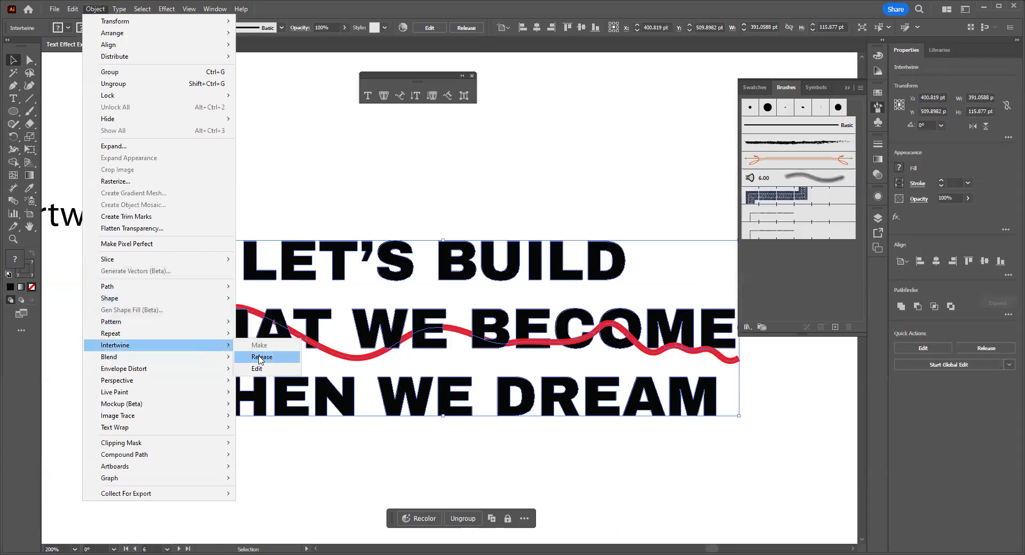
{"action": "left_click", "coordinate": [262, 357]}
{"action": "left_click", "coordinate": [340, 472]}
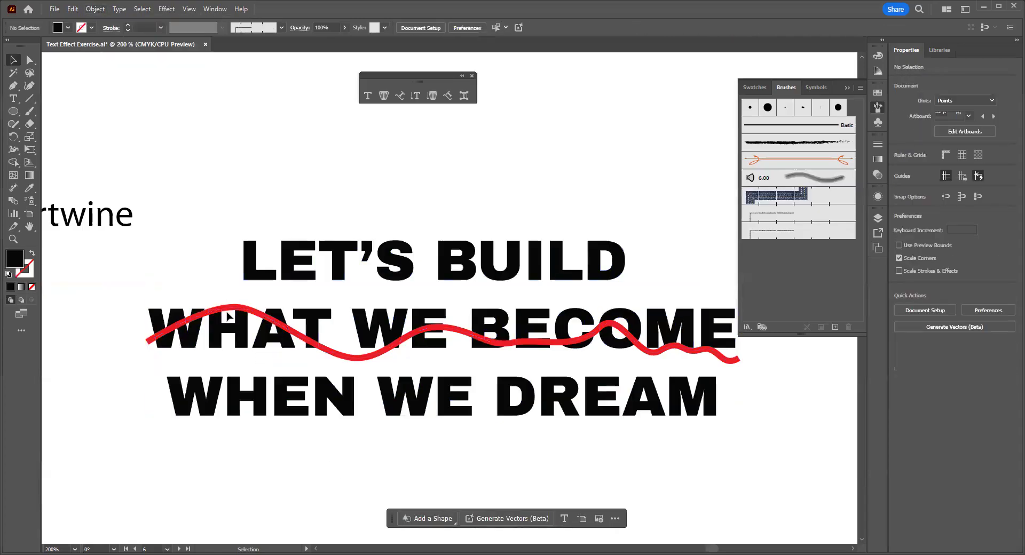
{"action": "left_click_drag", "start_coordinate": [222, 317], "coordinate": [246, 185]}
{"action": "left_click", "coordinate": [159, 240]}
{"action": "left_click_drag", "start_coordinate": [149, 244], "coordinate": [694, 438]}
- Isolate the lettering group, move the L up and outward, and overlap its foot with the E rotated to about 323°
{"action": "double_click", "coordinate": [255, 277]}
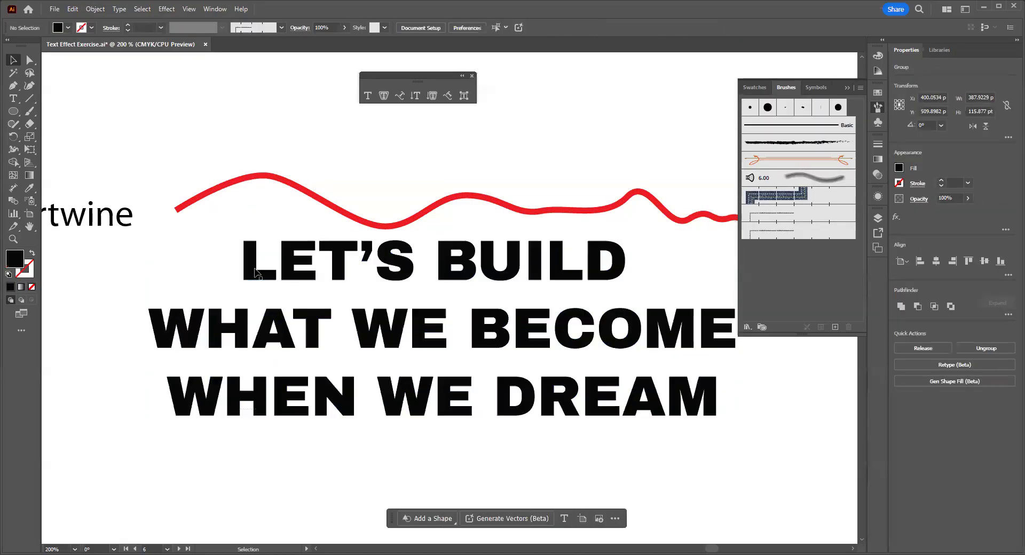
{"action": "left_click", "coordinate": [256, 277]}
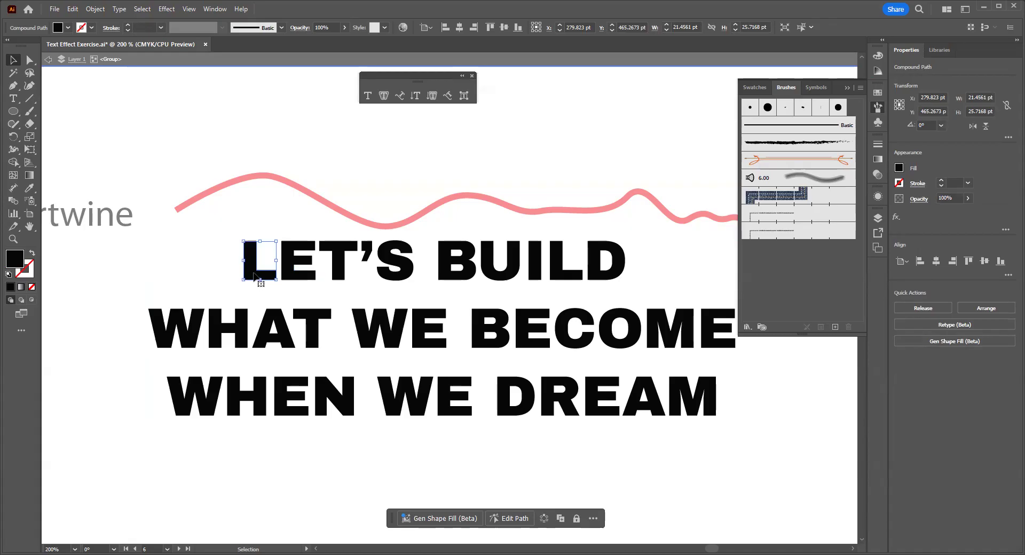
{"action": "left_click_drag", "start_coordinate": [253, 275], "coordinate": [227, 236]}
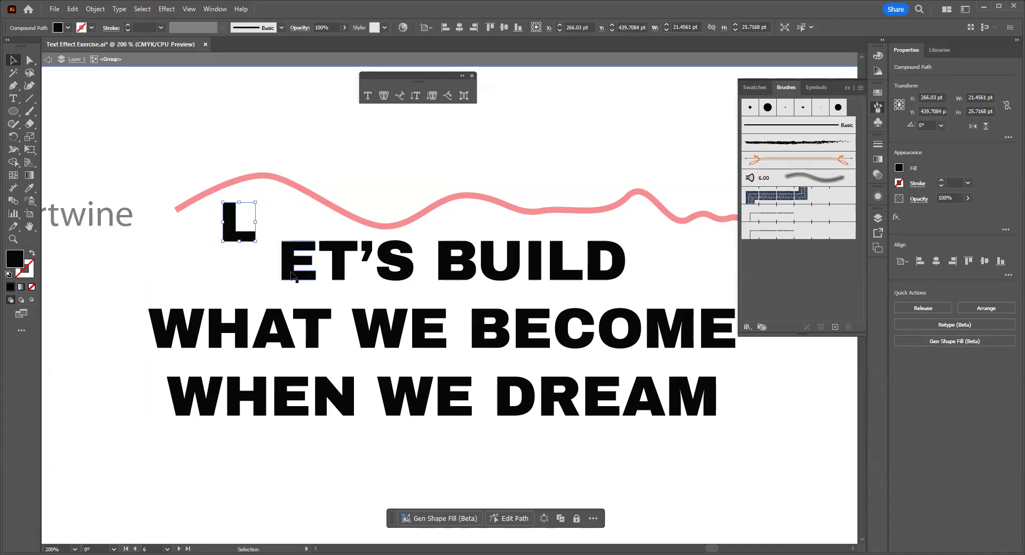
{"action": "left_click_drag", "start_coordinate": [289, 274], "coordinate": [243, 261]}
{"action": "left_click_drag", "start_coordinate": [272, 226], "coordinate": [313, 229]}
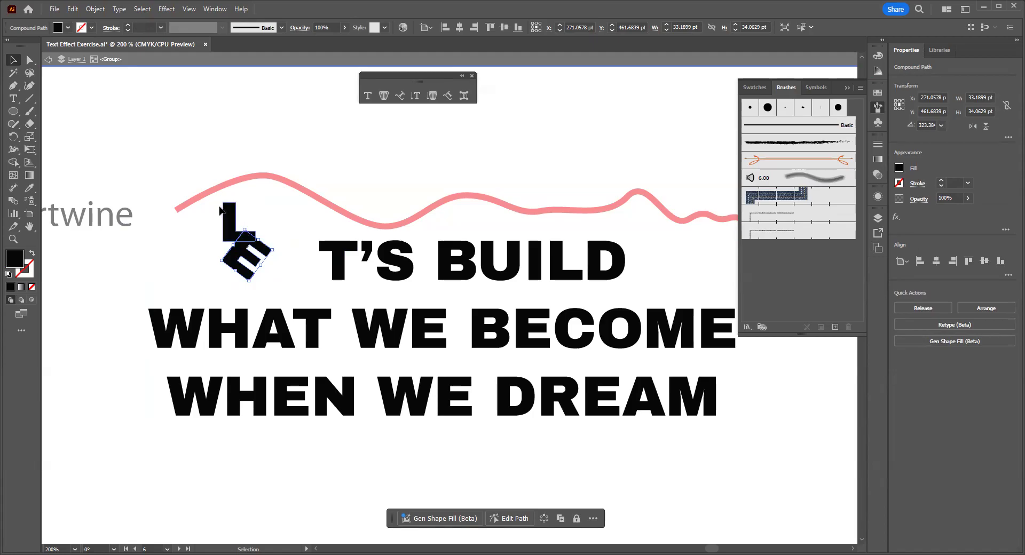
- Make the overlapping L and E an Intertwine object, swap their stacking order at the overlap and deselect them
{"action": "left_click_drag", "start_coordinate": [214, 202], "coordinate": [288, 284]}
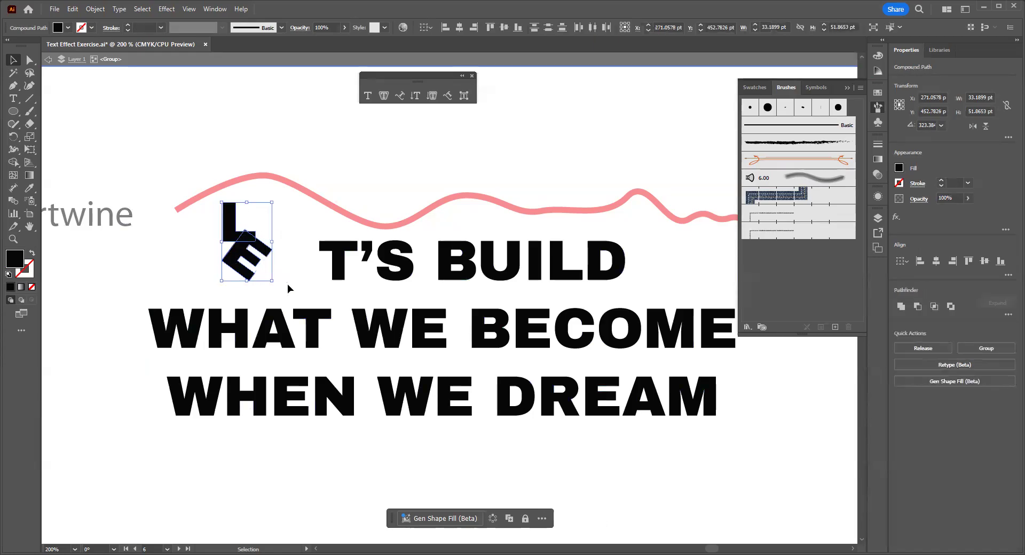
{"action": "left_click", "coordinate": [93, 10]}
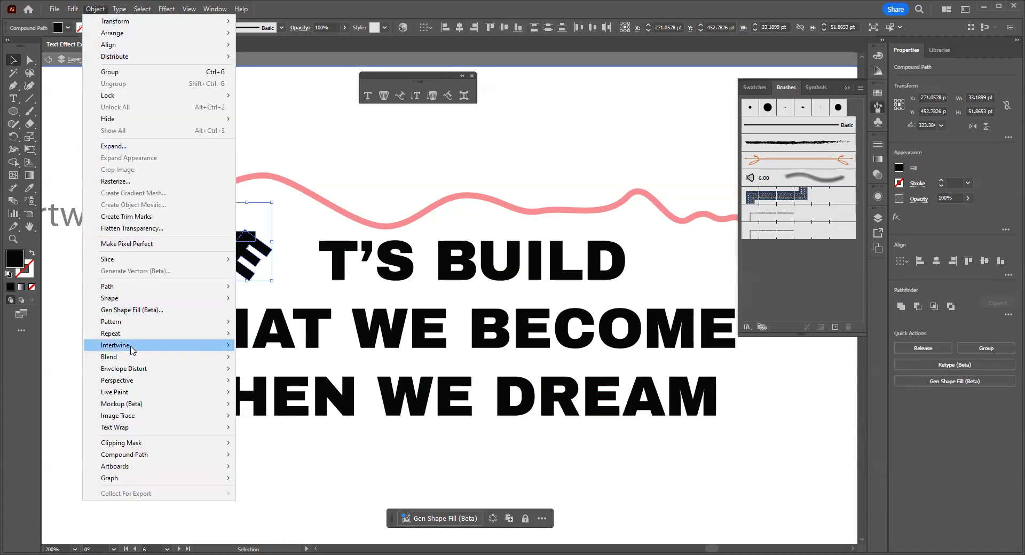
{"action": "mouse_move", "coordinate": [132, 350]}
{"action": "left_click", "coordinate": [255, 347]}
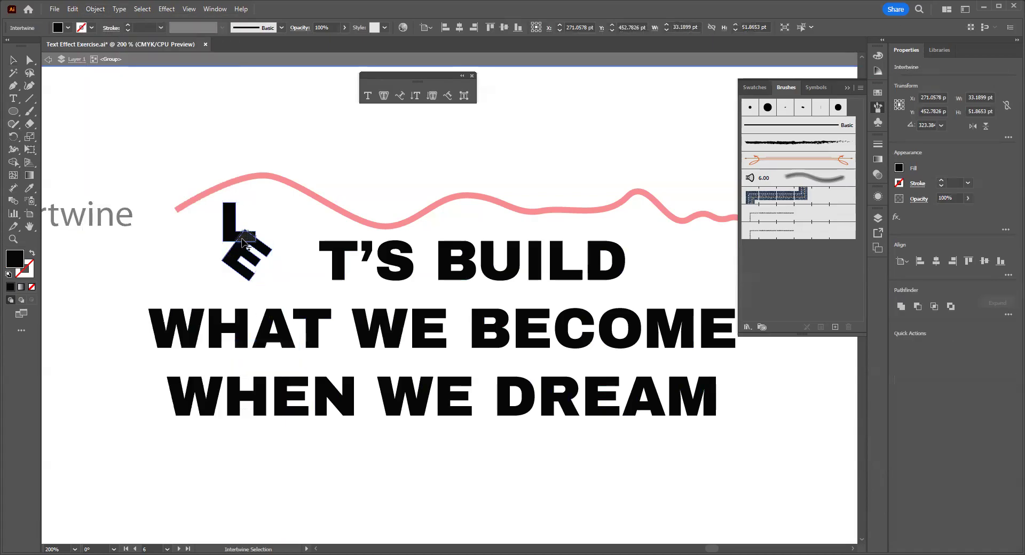
{"action": "left_click", "coordinate": [251, 246]}
{"action": "left_click", "coordinate": [12, 61]}
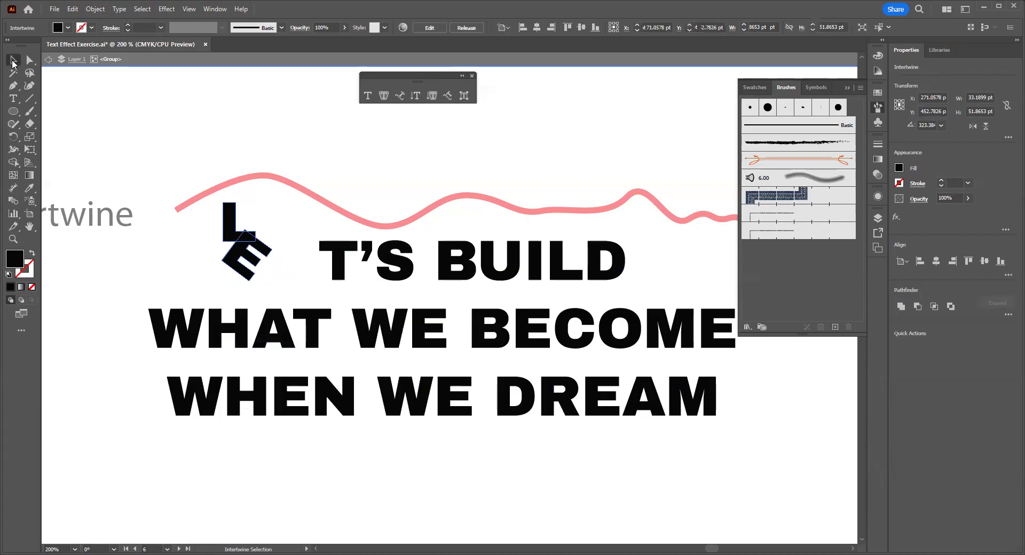
{"action": "left_click", "coordinate": [286, 229]}
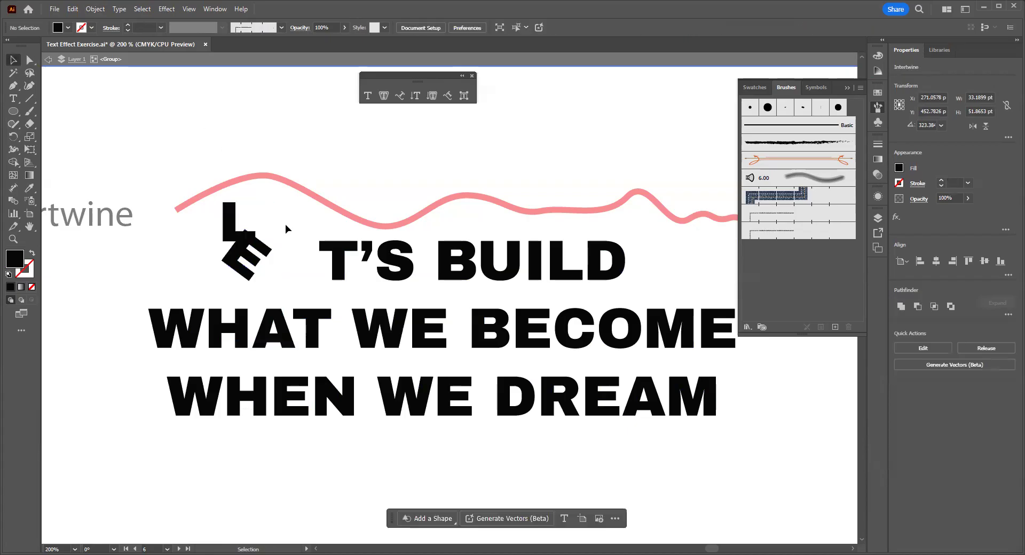
- Fill the intertwined L and E with pink #c98599, leave isolation and select the lettering group
{"action": "left_click", "coordinate": [237, 258]}
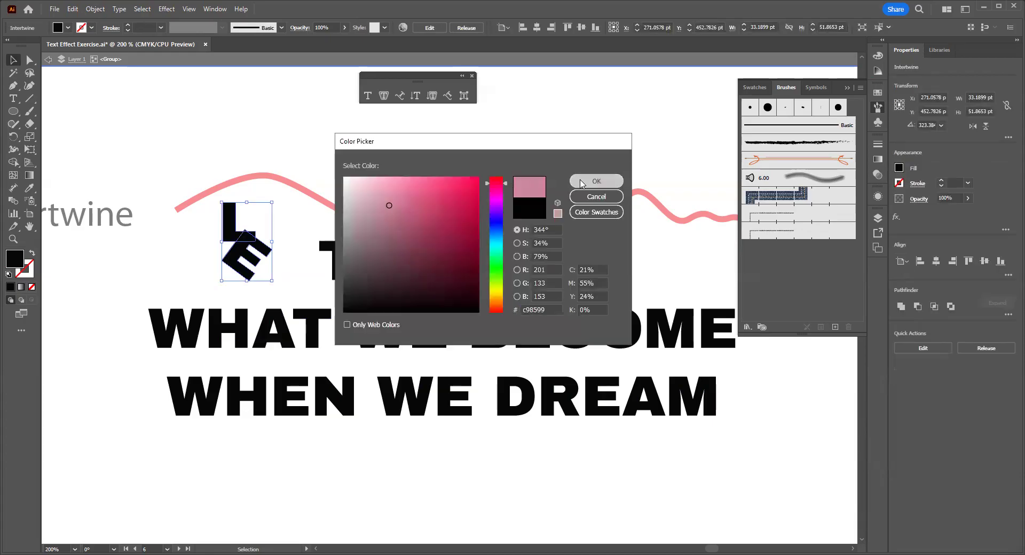
{"action": "left_click", "coordinate": [588, 182]}
{"action": "double_click", "coordinate": [317, 228]}
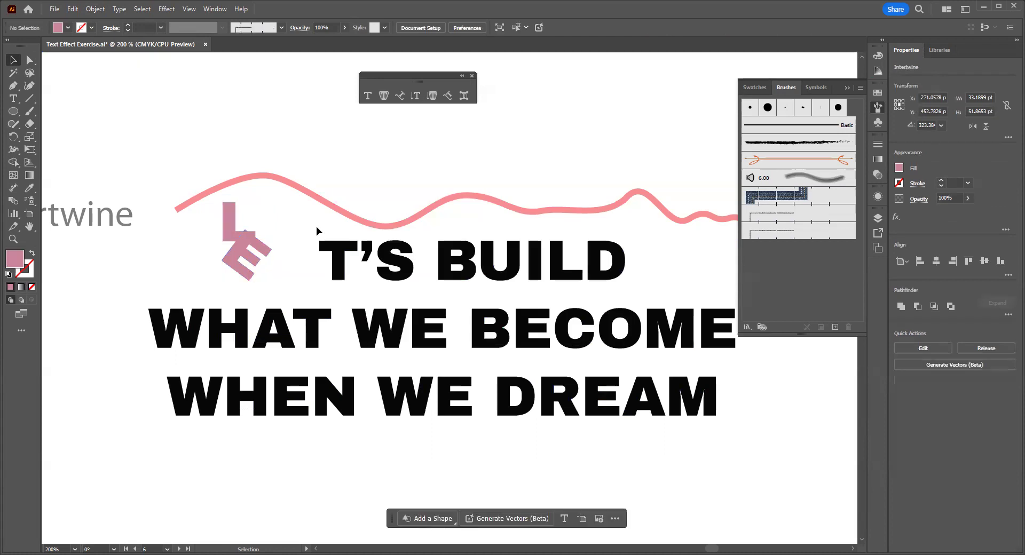
{"action": "left_click", "coordinate": [233, 226]}
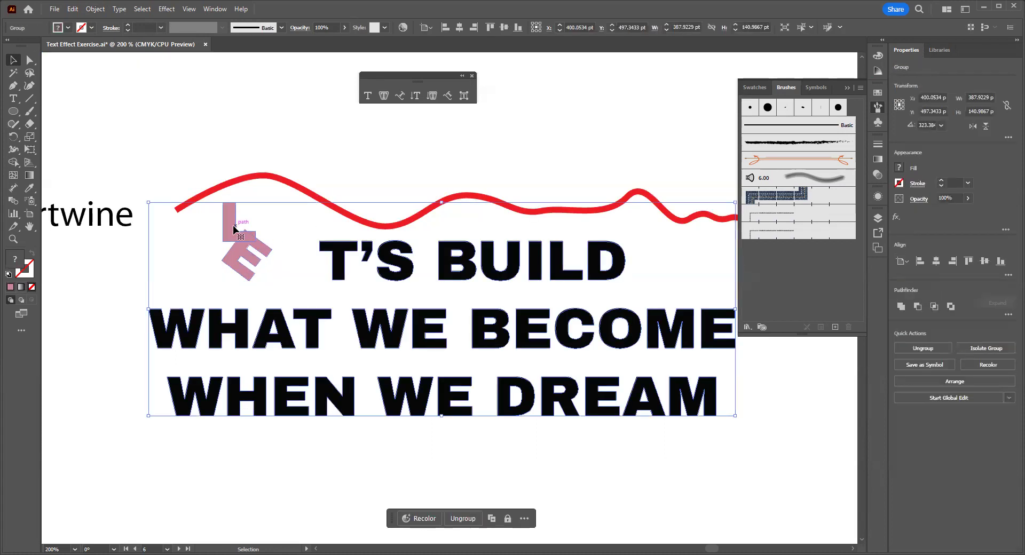
- Try to recolour the isolated L and E, first with near-black #0c0105 and again with crimson #a81e4c
{"action": "double_click", "coordinate": [233, 225]}
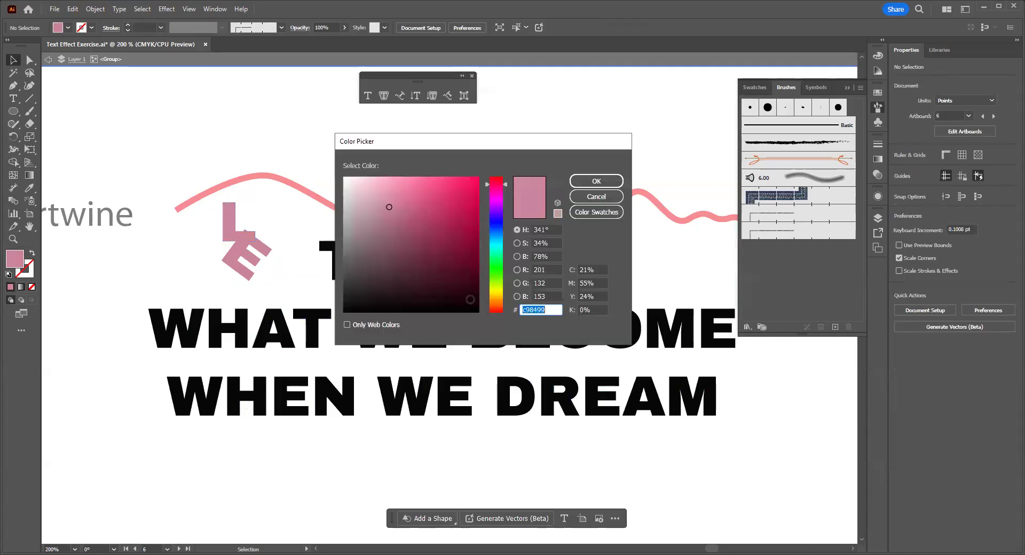
{"action": "left_click", "coordinate": [470, 306]}
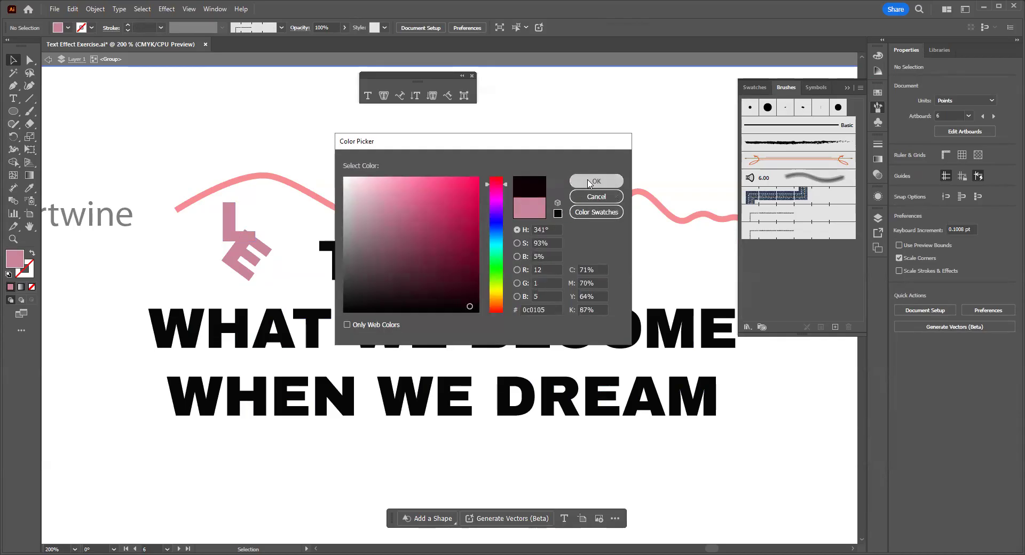
{"action": "left_click", "coordinate": [589, 182]}
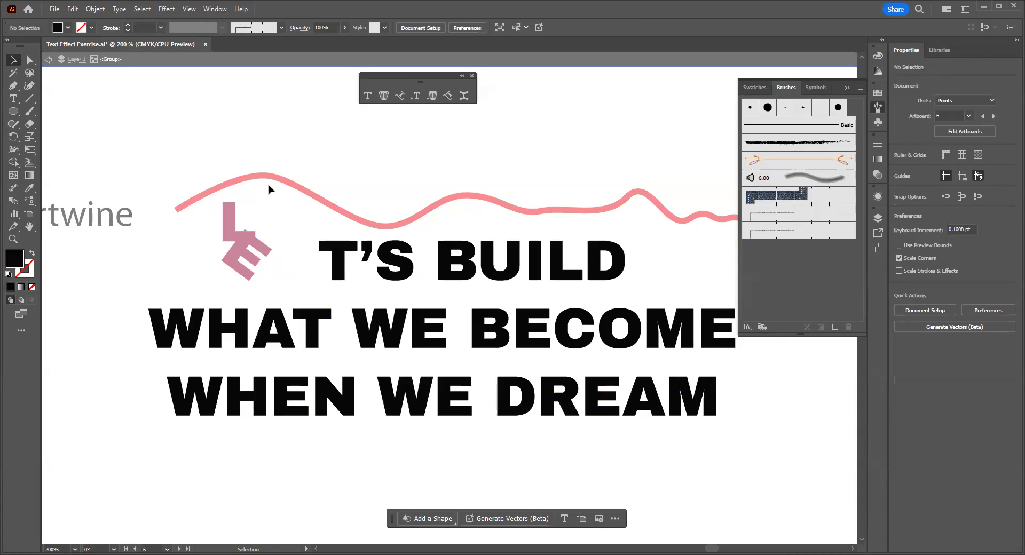
{"action": "double_click", "coordinate": [230, 221]}
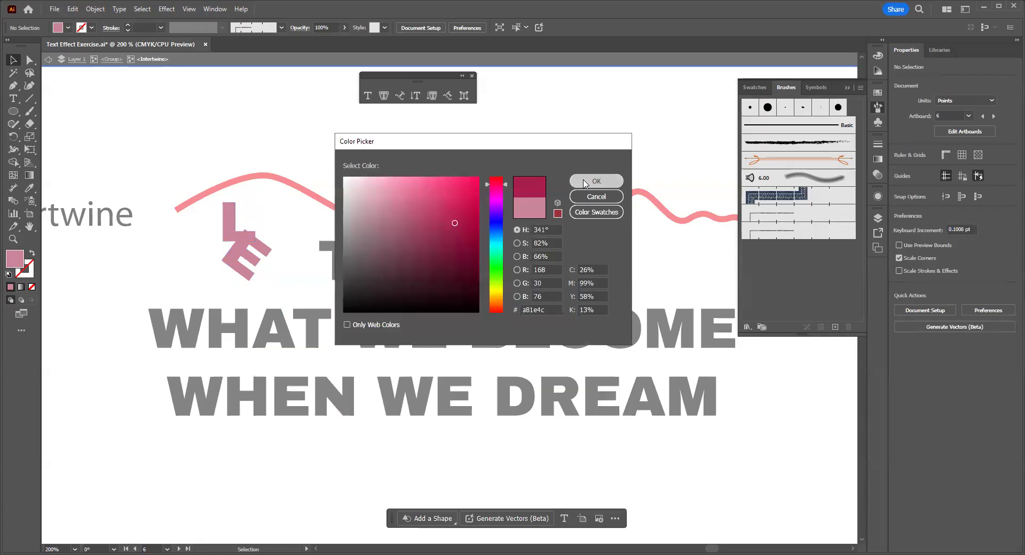
{"action": "left_click", "coordinate": [590, 181]}
{"action": "double_click", "coordinate": [289, 216]}
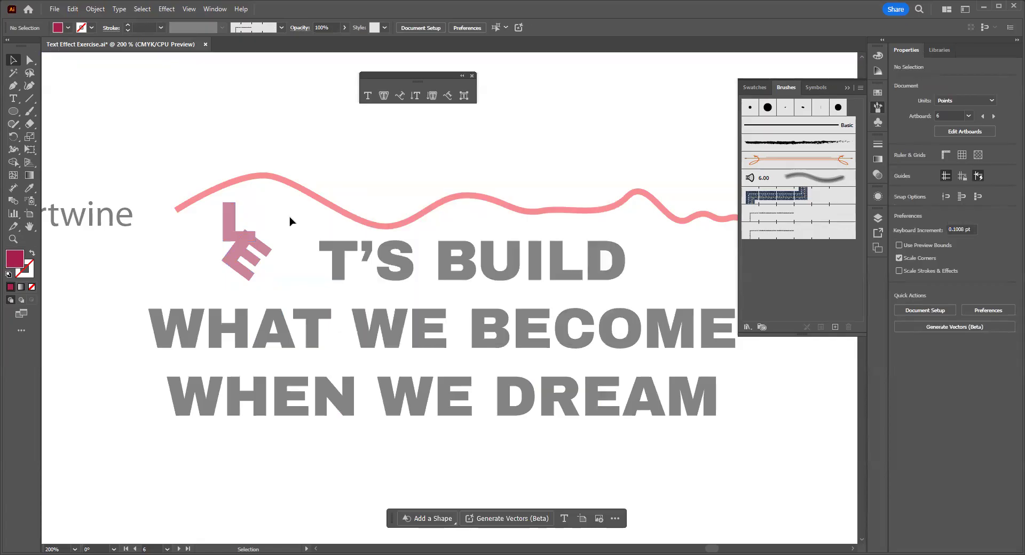
- Try a near-black #050002 fill inside the lettering group's isolation
{"action": "double_click", "coordinate": [231, 234]}
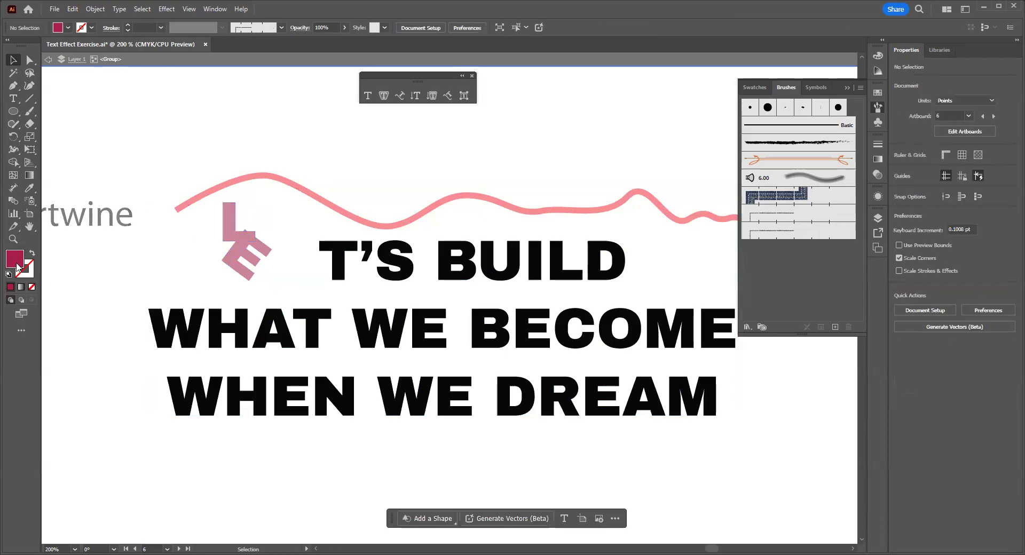
{"action": "left_click", "coordinate": [474, 310]}
{"action": "left_click", "coordinate": [584, 185]}
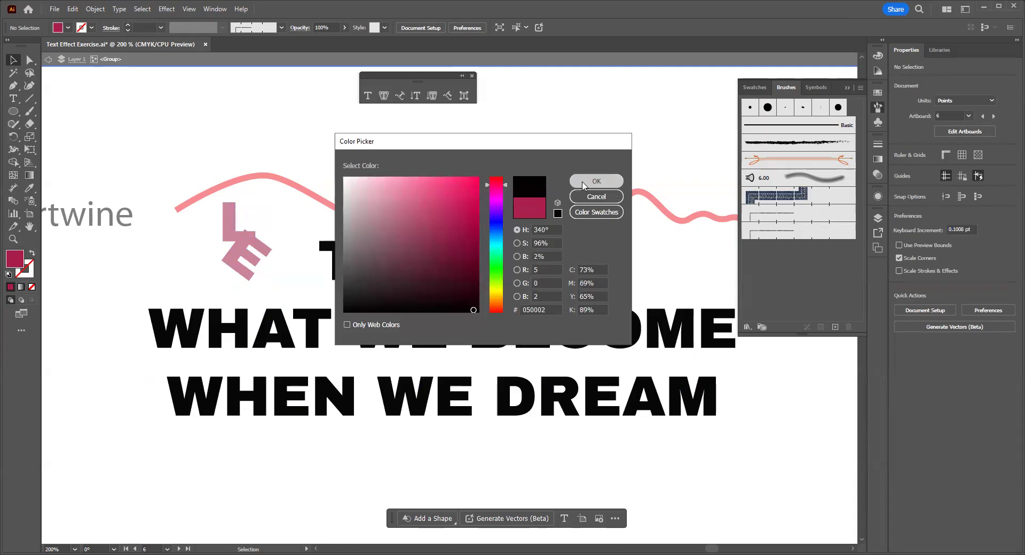
{"action": "double_click", "coordinate": [197, 235]}
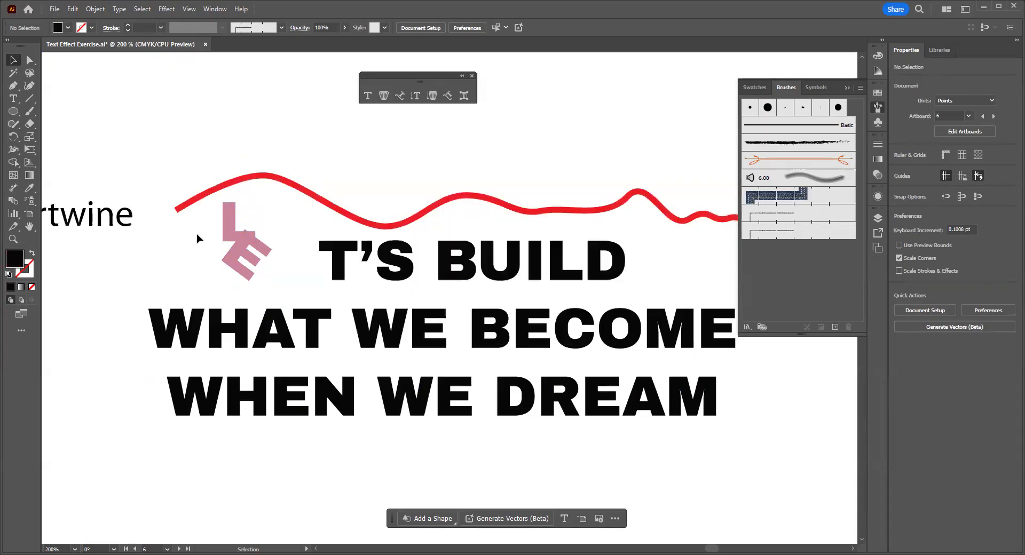
{"action": "double_click", "coordinate": [294, 233]}
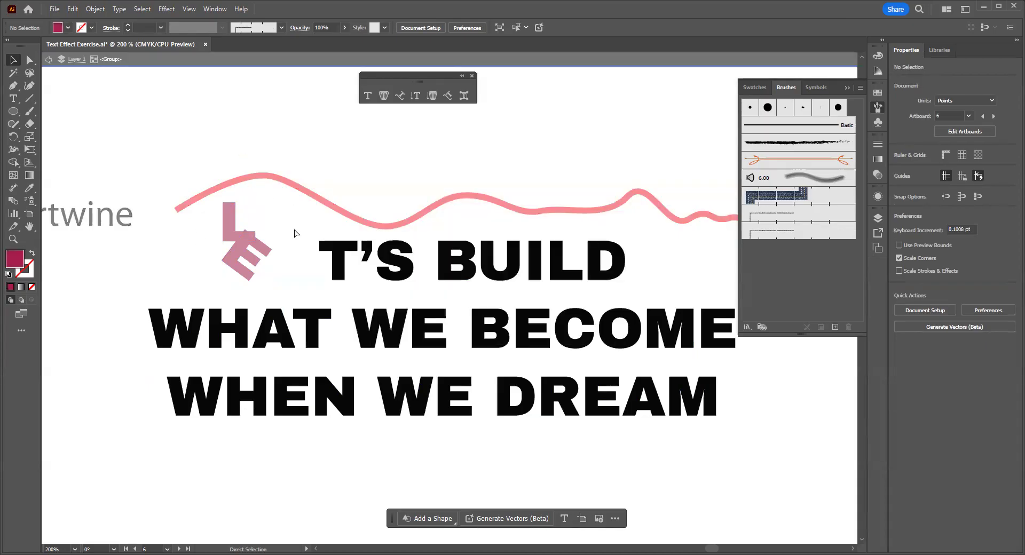
- Undo the edits to the L and E back to before the Intertwine and restore the E's rotation
{"action": "key", "text": "ctrl+z"}
{"action": "key", "text": "ctrl+z"}
{"action": "key", "text": "ctrl+z"}
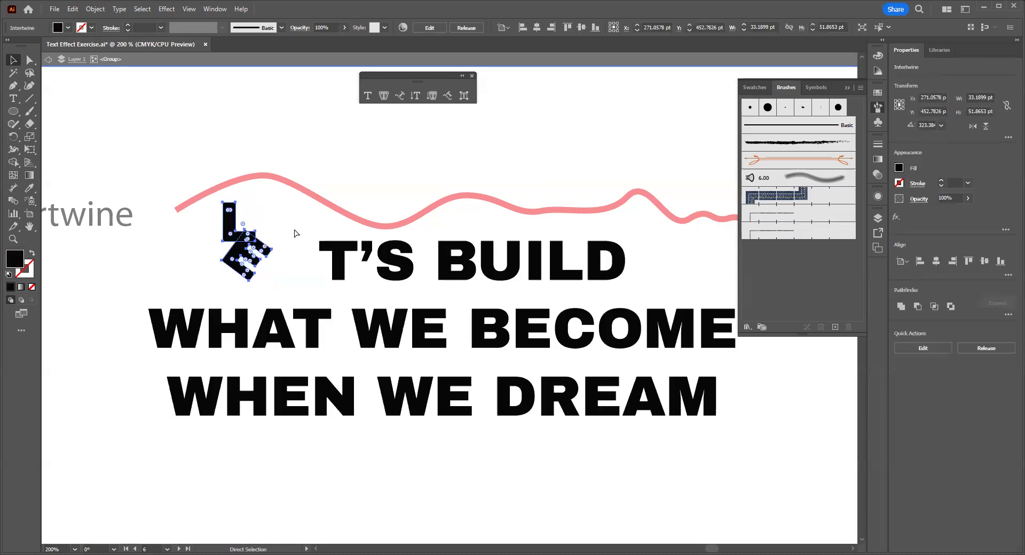
{"action": "key", "text": "ctrl+z"}
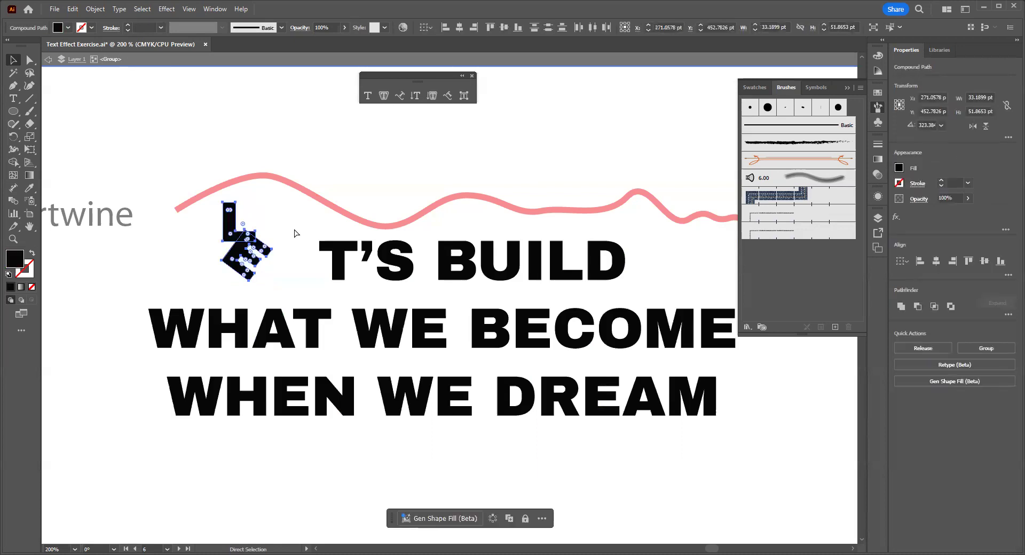
{"action": "key", "text": "ctrl+z"}
{"action": "key", "text": "ctrl+z"}
{"action": "key", "text": "ctrl+z"}
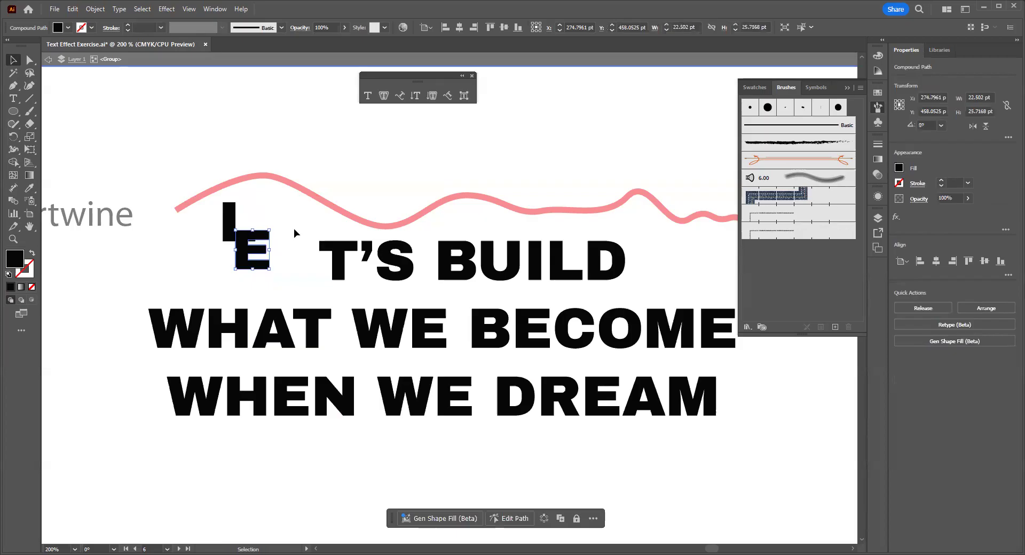
{"action": "left_click", "coordinate": [73, 9]}
{"action": "left_click", "coordinate": [89, 34]}
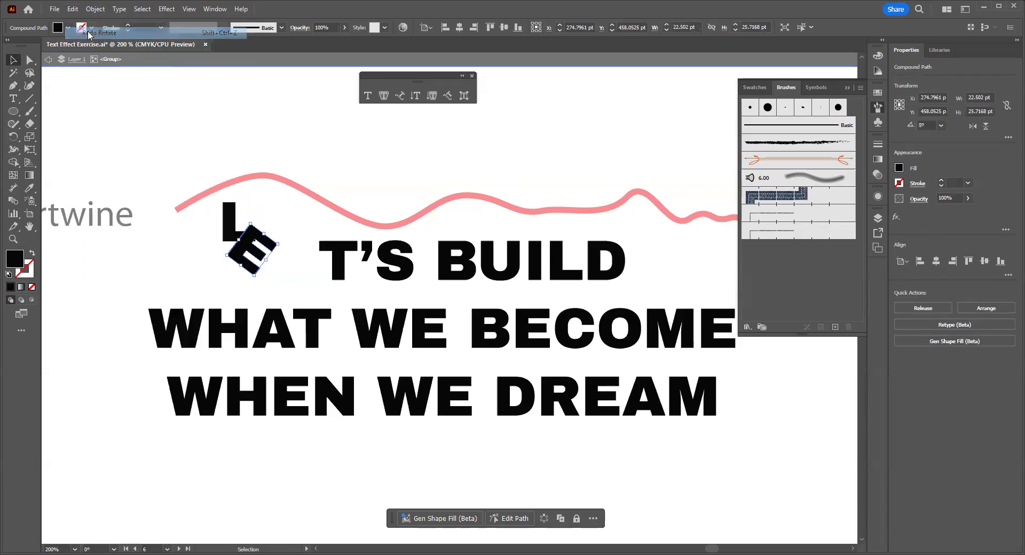
- Select only the rotated E and fill it with a crimson pink that contrasts with the black L
{"action": "left_click", "coordinate": [277, 207]}
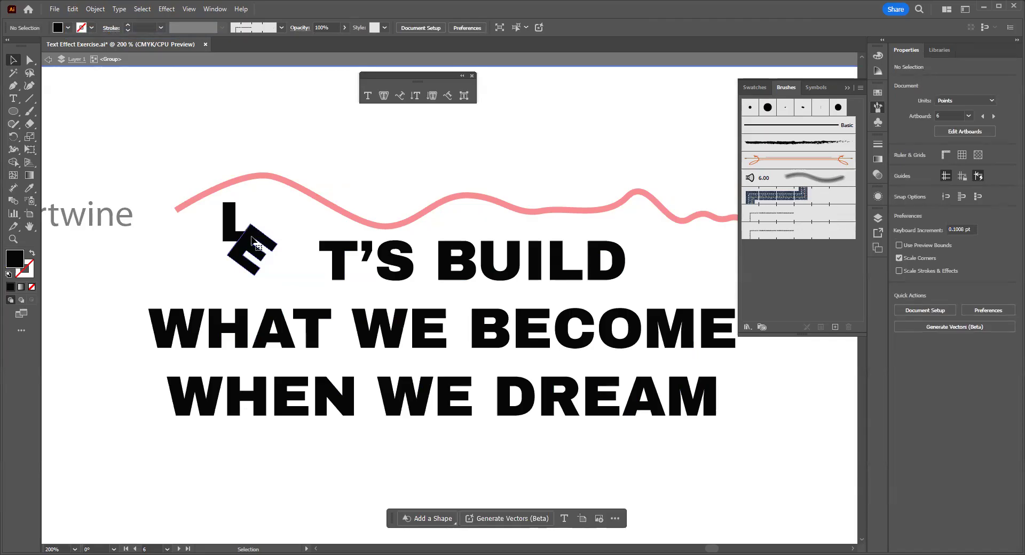
{"action": "left_click", "coordinate": [255, 241]}
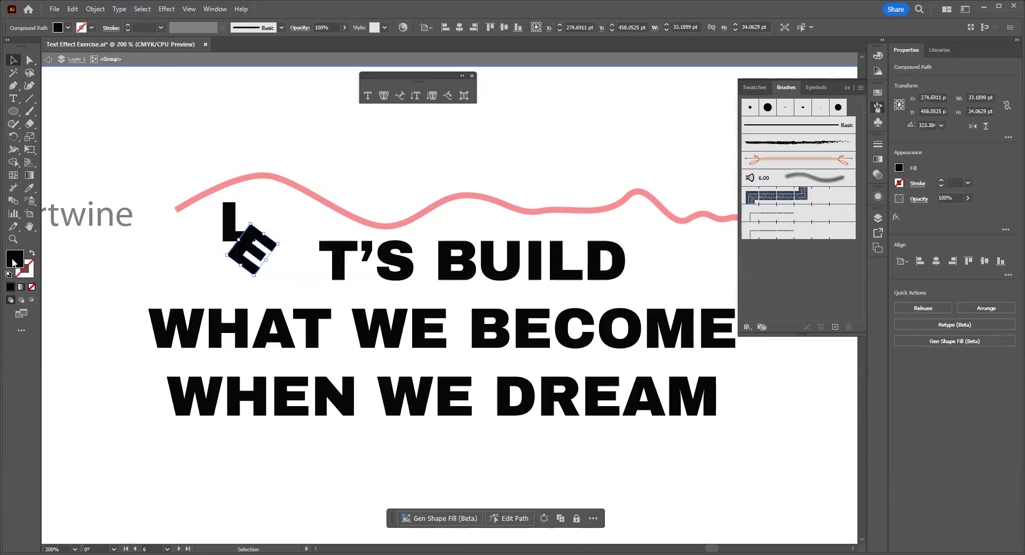
{"action": "double_click", "coordinate": [14, 260]}
{"action": "left_click", "coordinate": [593, 181]}
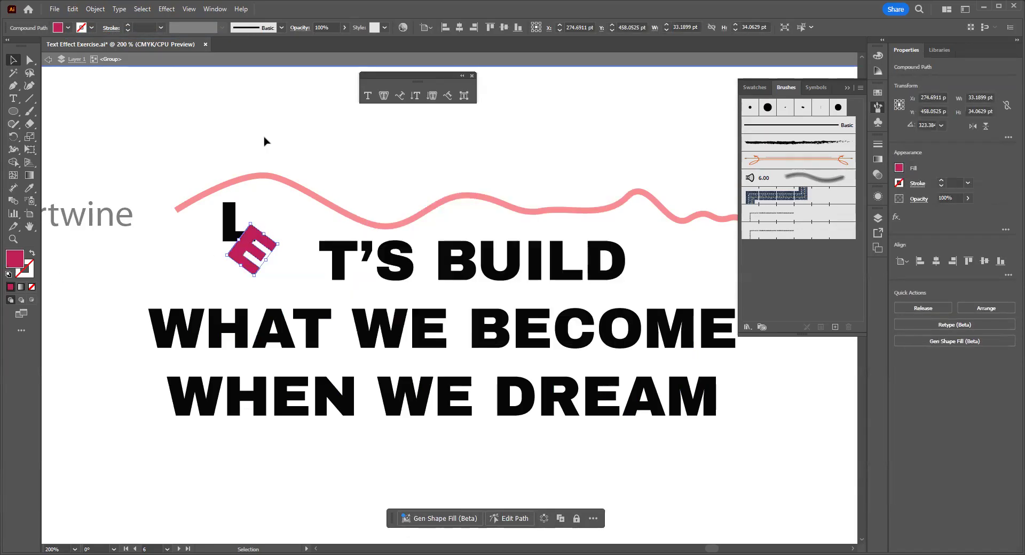
- Make the black L and crimson E an Intertwine object, deselect them and leave isolation
{"action": "left_click", "coordinate": [221, 188]}
{"action": "left_click_drag", "start_coordinate": [289, 267], "coordinate": [291, 274]}
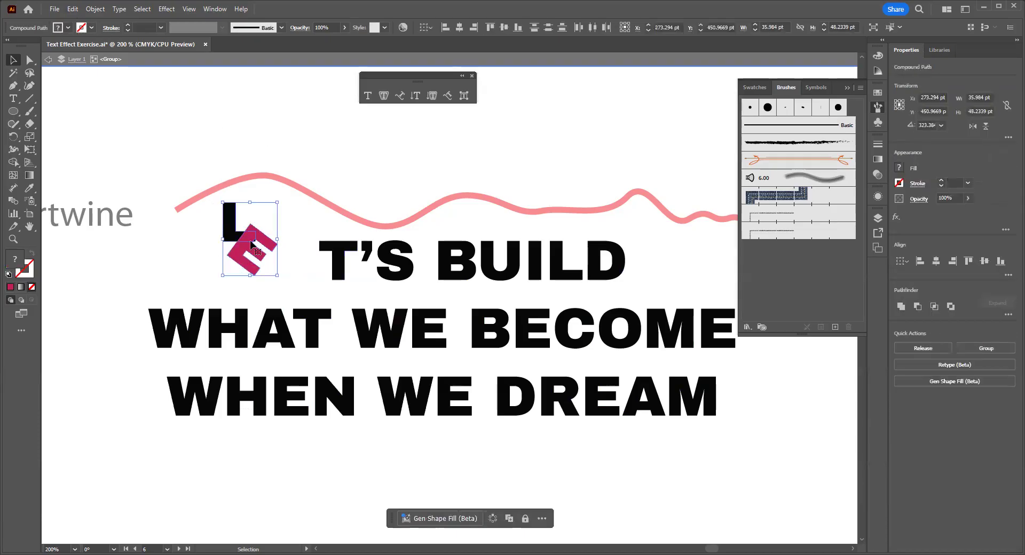
{"action": "left_click", "coordinate": [90, 9]}
{"action": "mouse_move", "coordinate": [214, 345]}
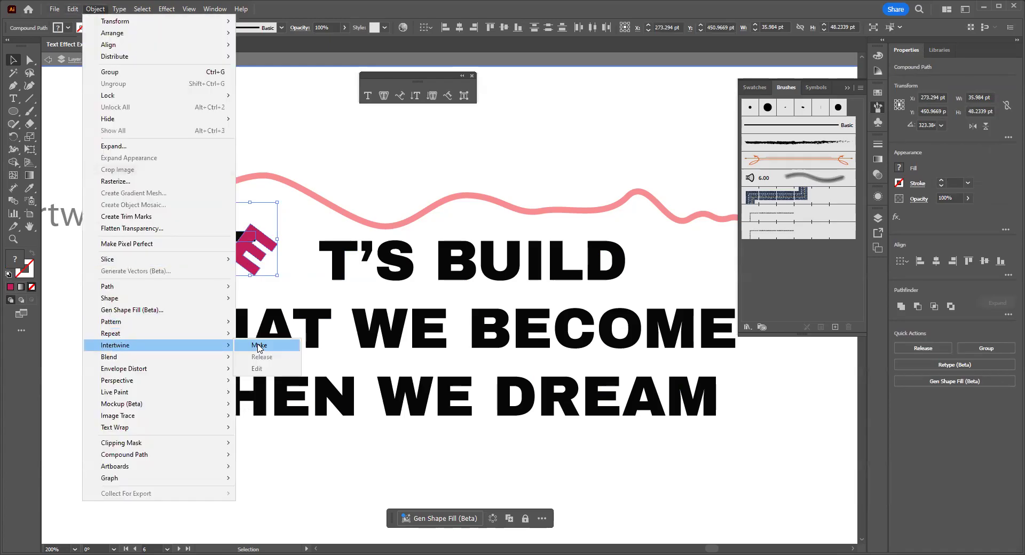
{"action": "left_click", "coordinate": [259, 346]}
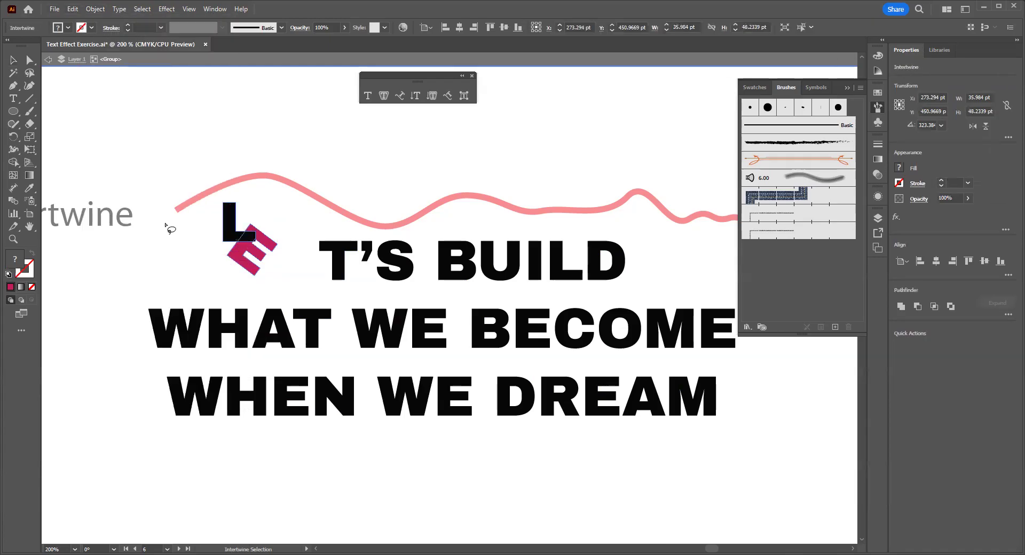
{"action": "left_click", "coordinate": [13, 60]}
{"action": "left_click", "coordinate": [135, 142]}
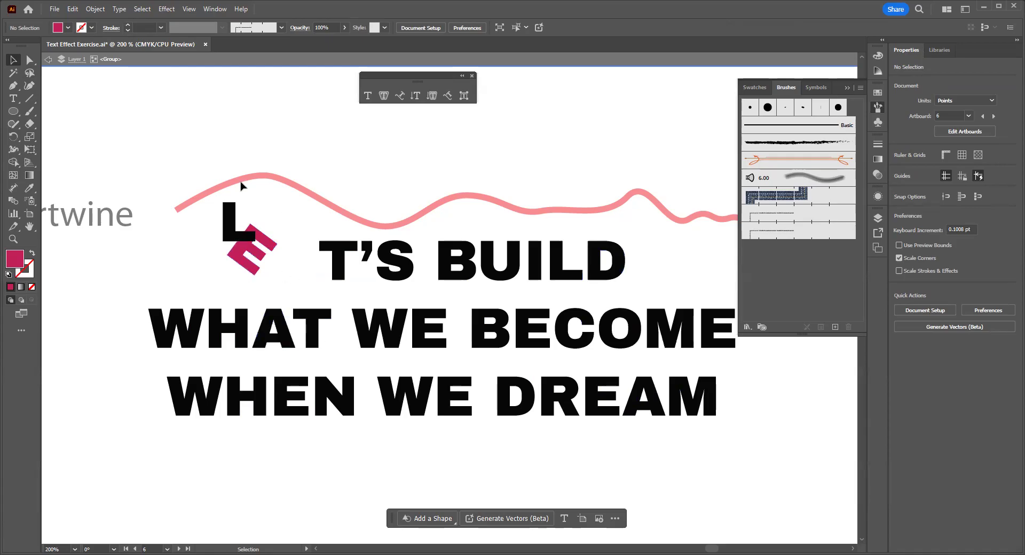
{"action": "double_click", "coordinate": [142, 250]}
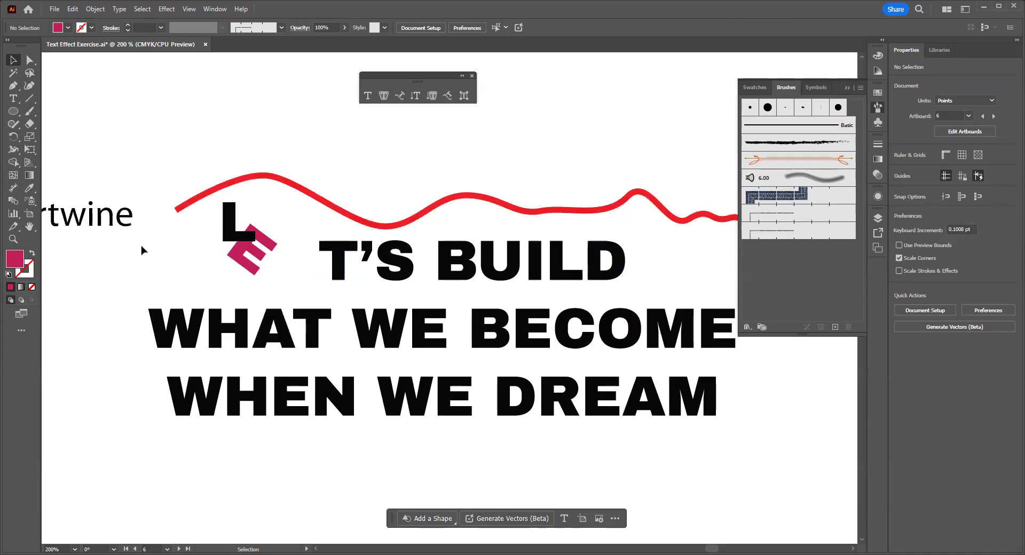
- Apply the rough charcoal-style art brush to the red wavy line and place it above the slogan, shifted sideways past the L
{"action": "left_click_drag", "start_coordinate": [228, 266], "coordinate": [172, 299]}
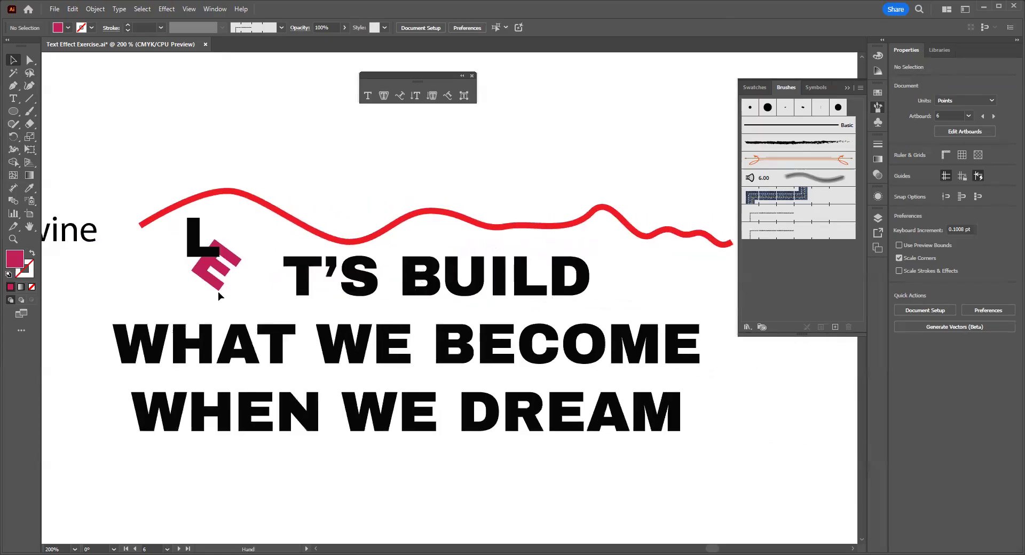
{"action": "left_click", "coordinate": [298, 226]}
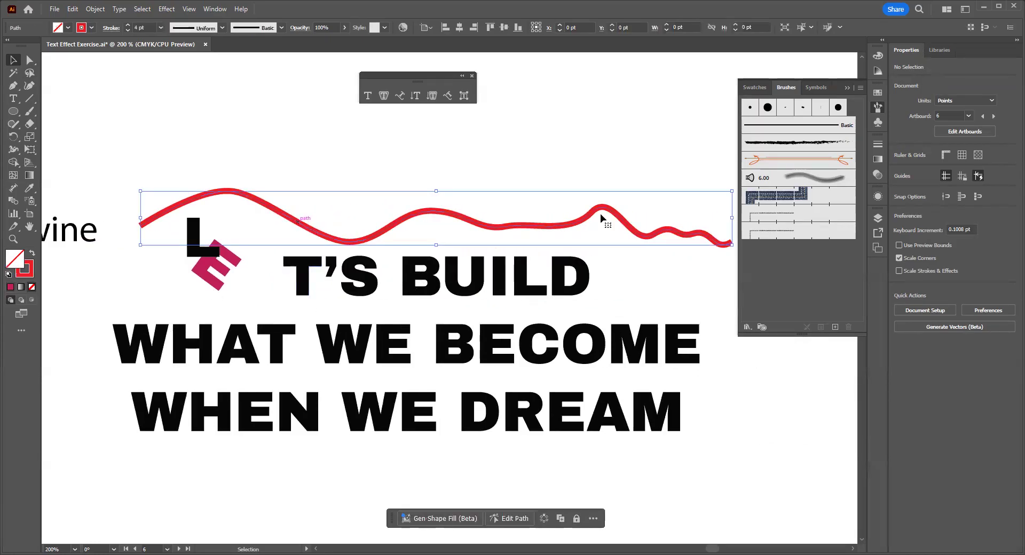
{"action": "left_click", "coordinate": [800, 147]}
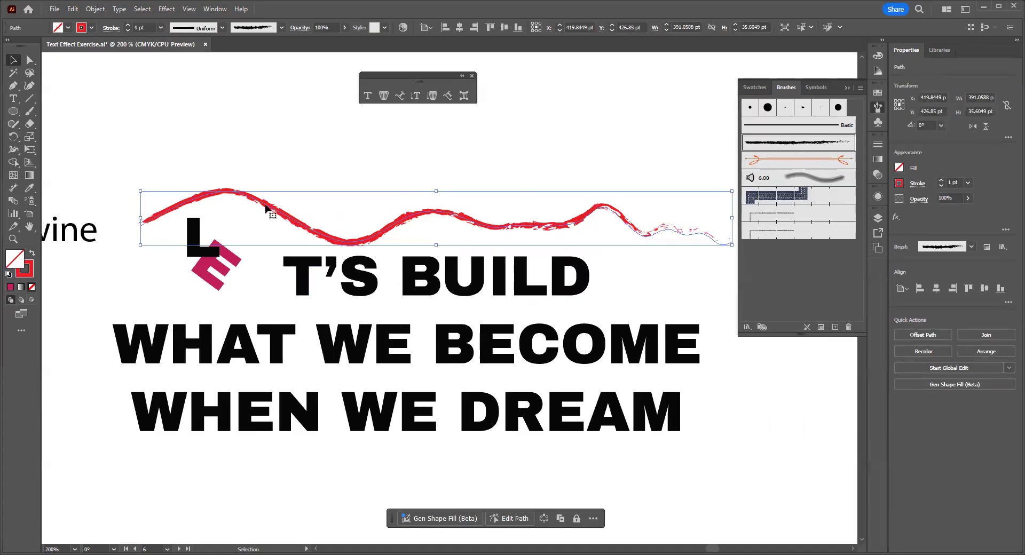
{"action": "mouse_move", "coordinate": [267, 208]}
{"action": "left_mouse_down"}
{"action": "mouse_move", "coordinate": [264, 304]}
{"action": "mouse_move", "coordinate": [275, 363]}
{"action": "mouse_move", "coordinate": [345, 344]}
{"action": "left_mouse_up"}
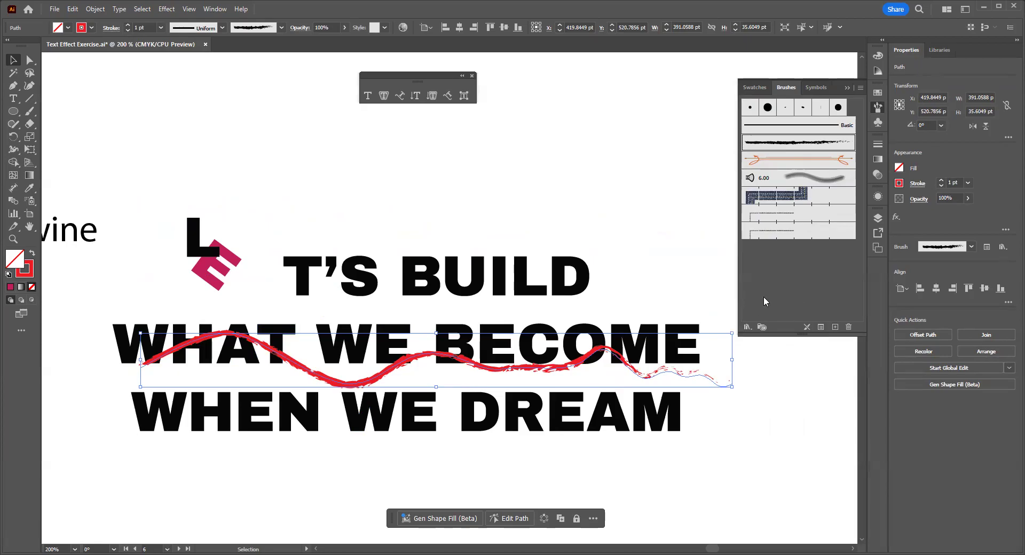
{"action": "mouse_move", "coordinate": [241, 335]}
{"action": "left_mouse_down"}
{"action": "mouse_move", "coordinate": [283, 256]}
{"action": "mouse_move", "coordinate": [306, 166]}
{"action": "left_mouse_up"}
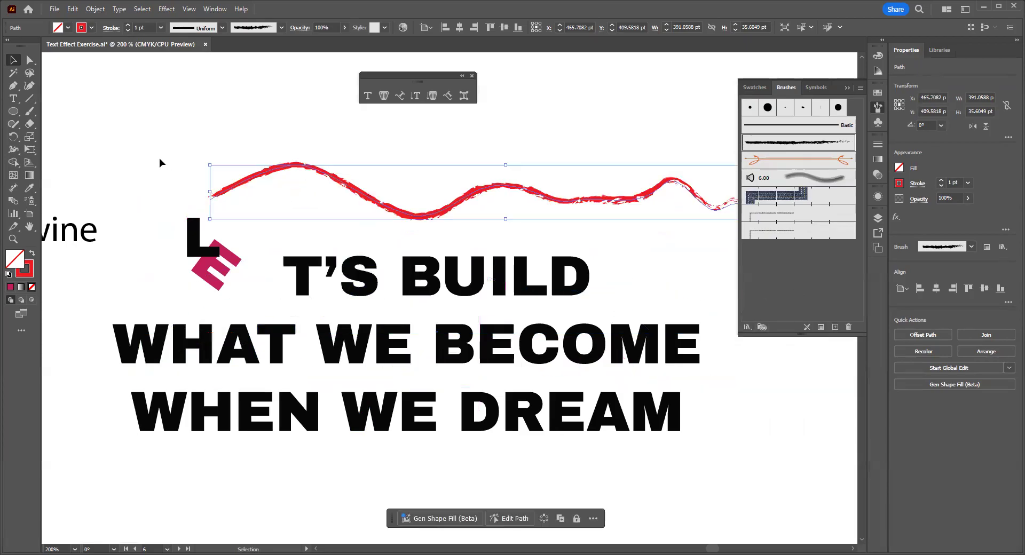
{"action": "left_click", "coordinate": [375, 311]}
- Review the Warp and intertwine artboard and the neighbouring artboard with the offset and Transform and Blend effects
{"action": "scroll", "coordinate": [371, 302], "scroll_direction": "up", "scroll_amount": 1}
{"action": "scroll", "coordinate": [371, 302], "scroll_direction": "down", "scroll_amount": 2}
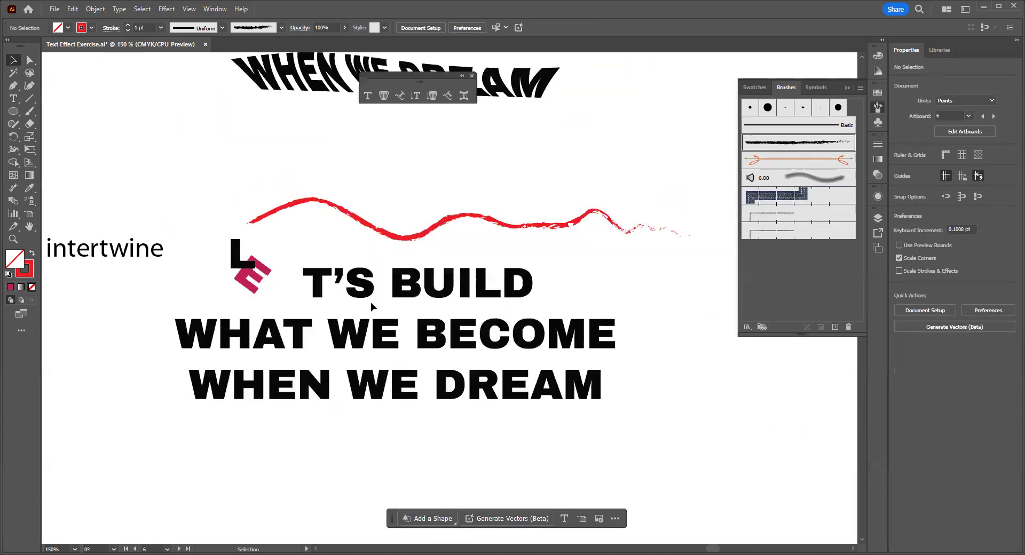
{"action": "scroll", "coordinate": [371, 302], "scroll_direction": "down", "scroll_amount": 3}
{"action": "key", "text": "space"}
{"action": "left_click_drag", "start_coordinate": [428, 315], "coordinate": [498, 363]}
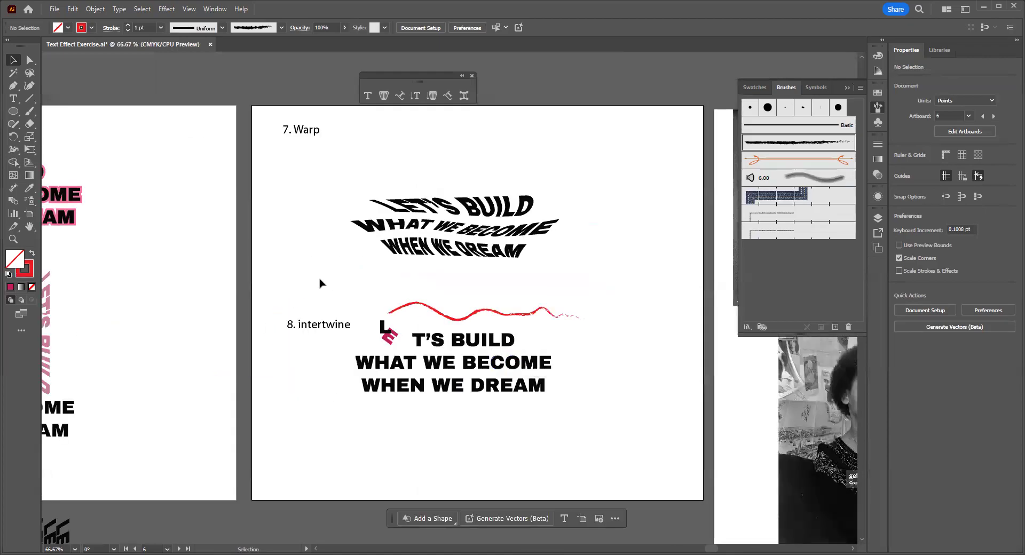
{"action": "key", "text": "space"}
{"action": "left_click_drag", "start_coordinate": [183, 263], "coordinate": [320, 278]}
{"action": "key", "text": "space"}
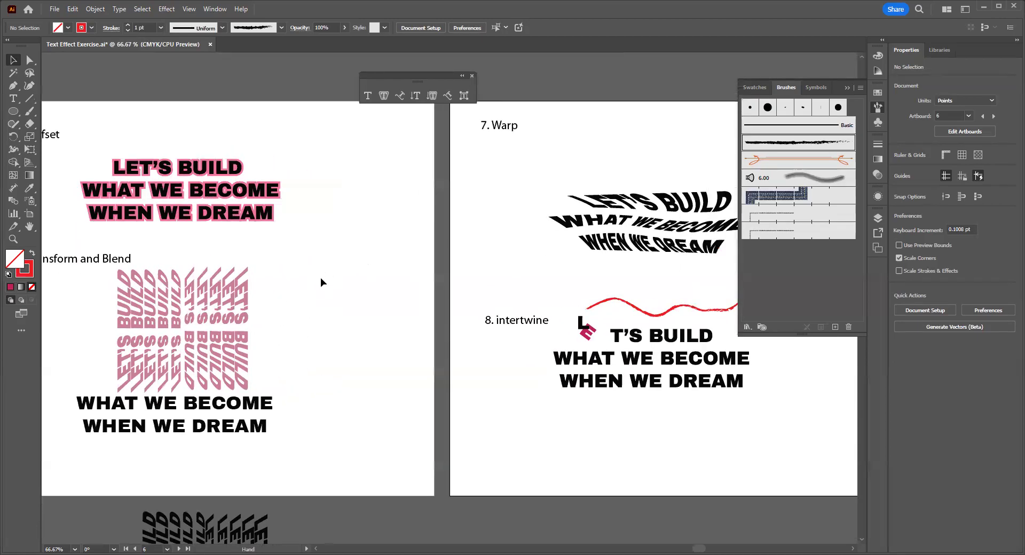